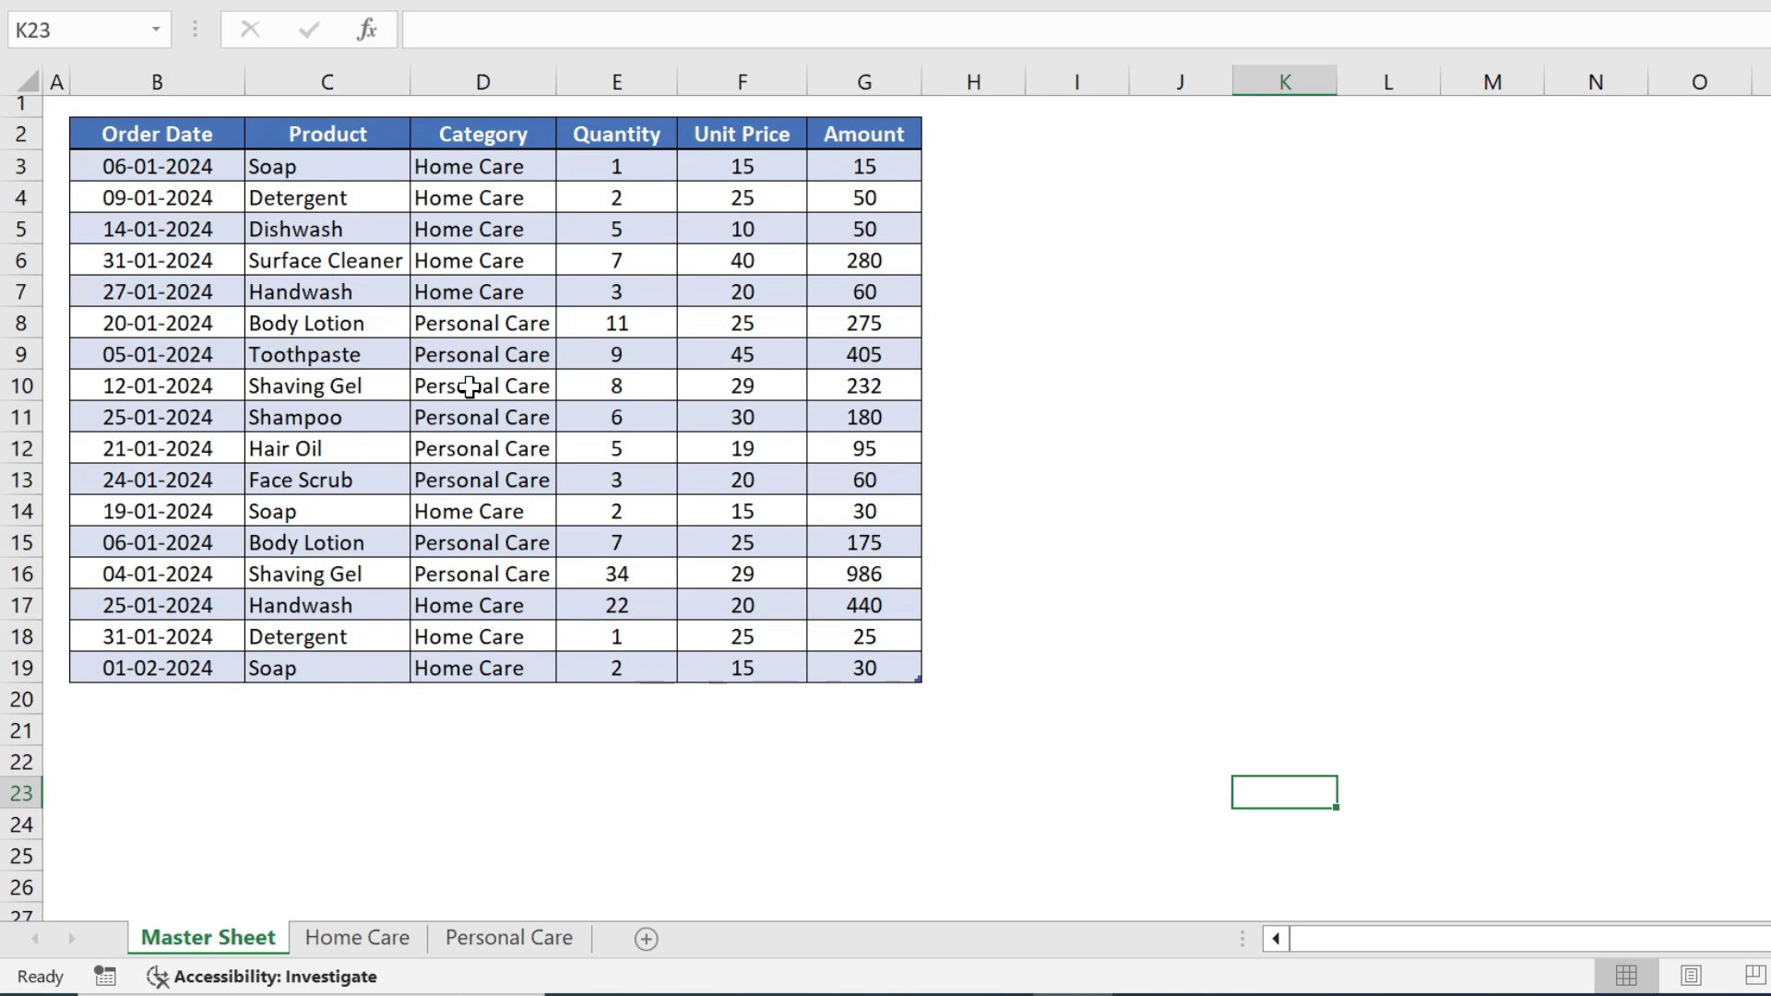
Review the Home Care and Personal Care pivots, then return to the Master Sheet
left_click(341, 937)
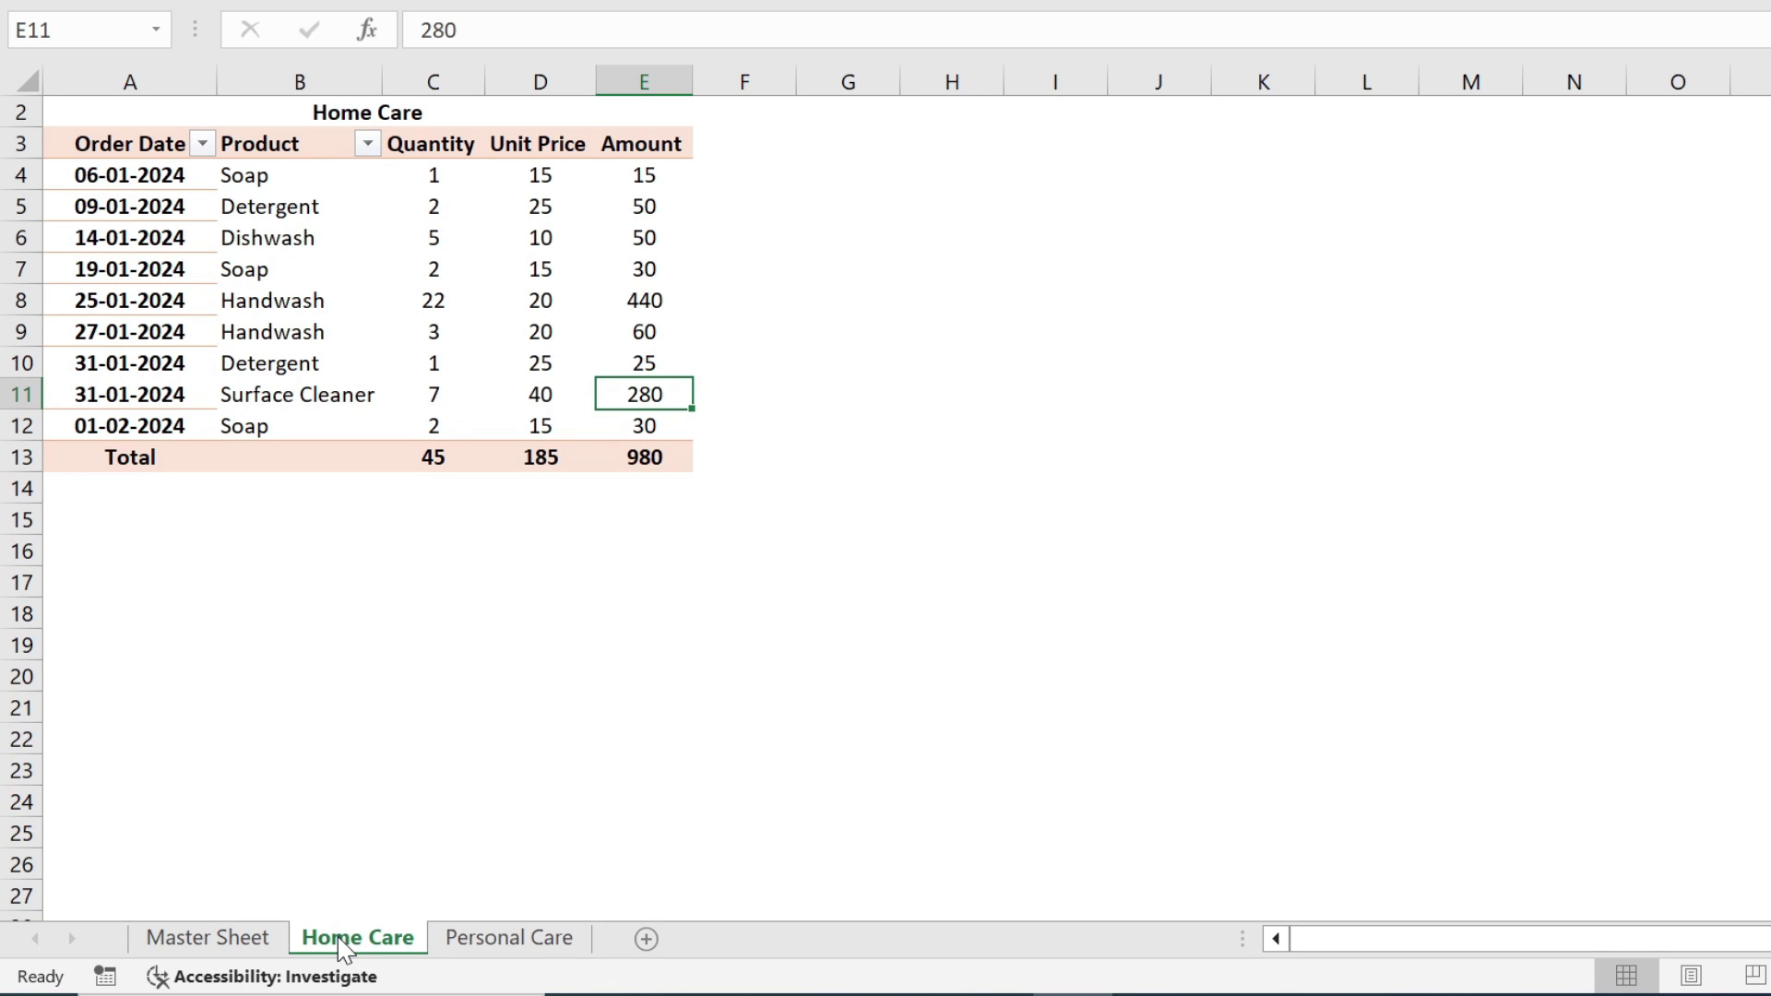
left_click(517, 941)
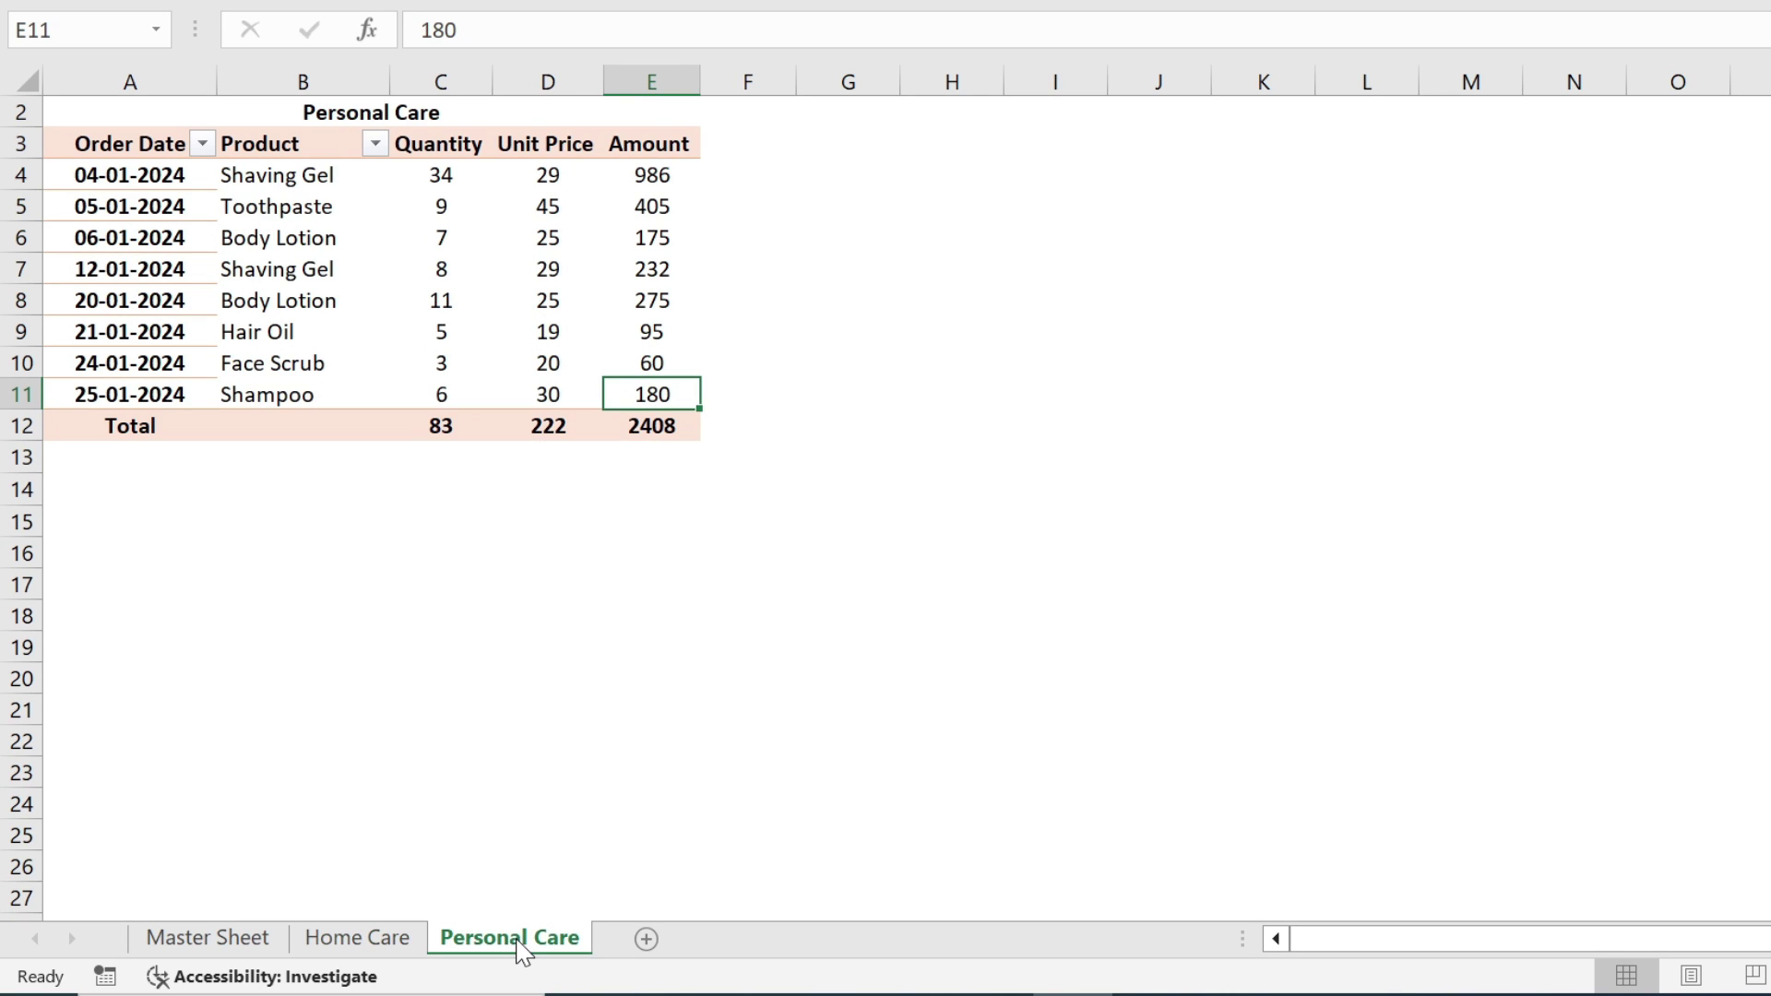
left_click(244, 941)
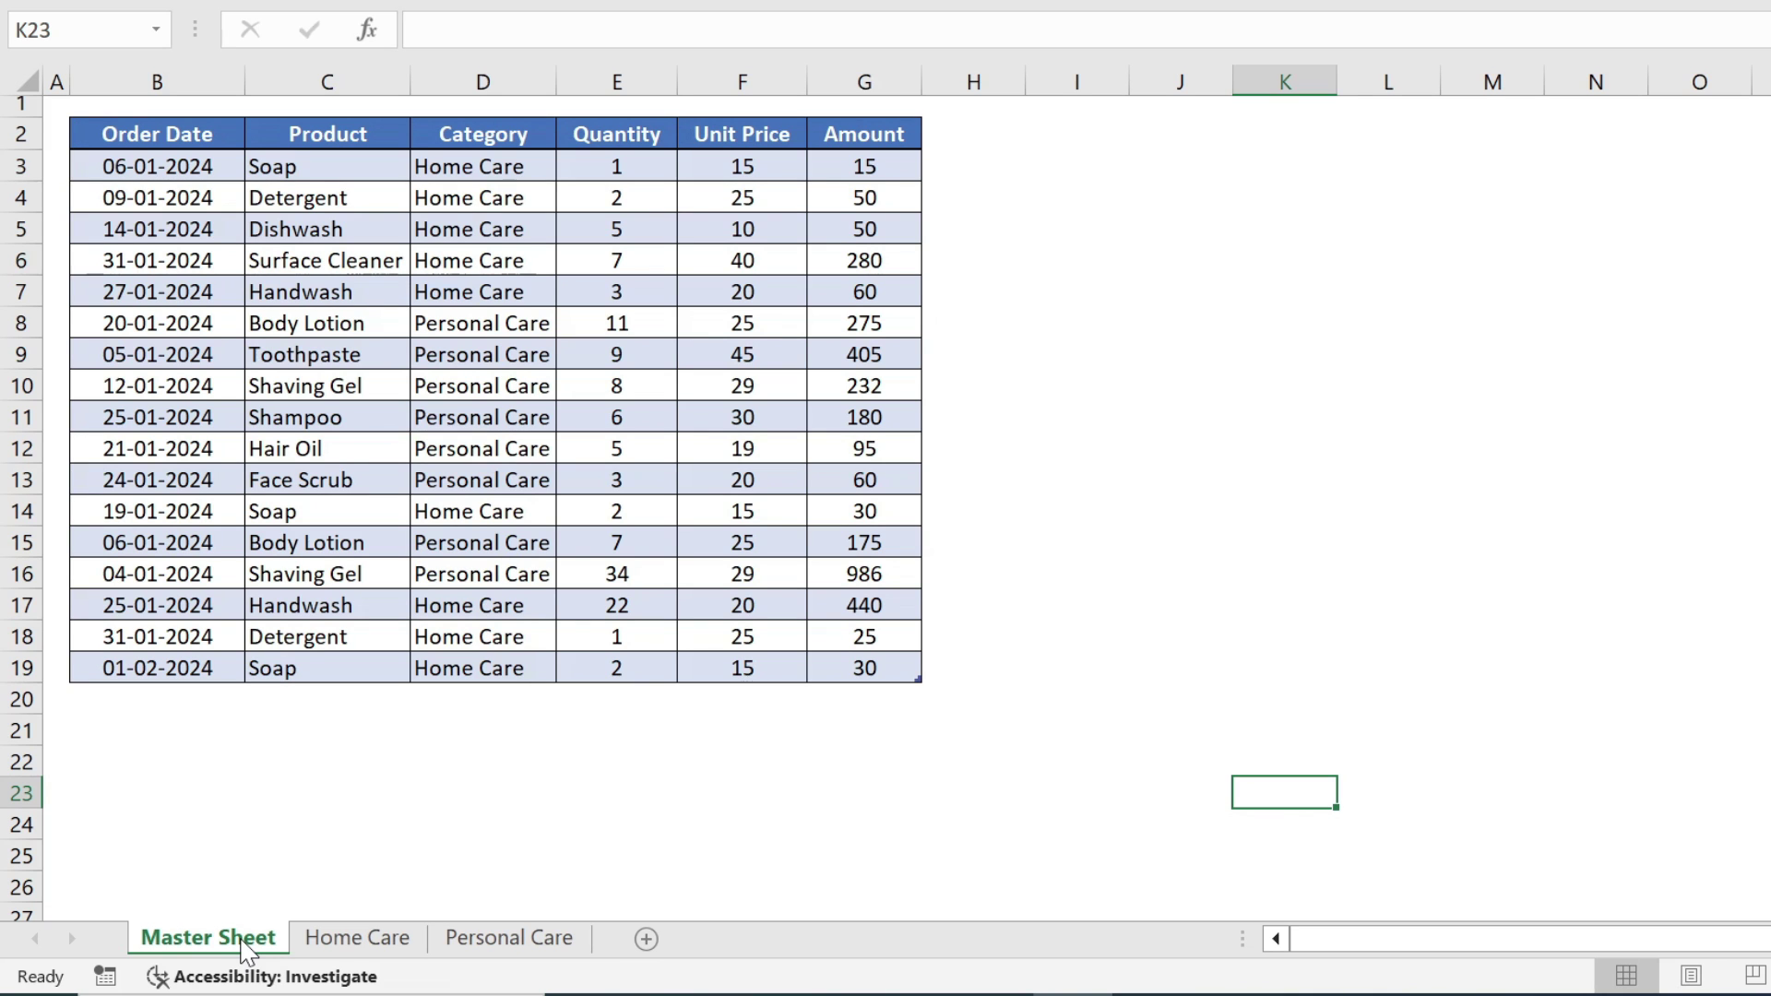
left_click(388, 939)
left_click_drag(129, 425, 636, 425)
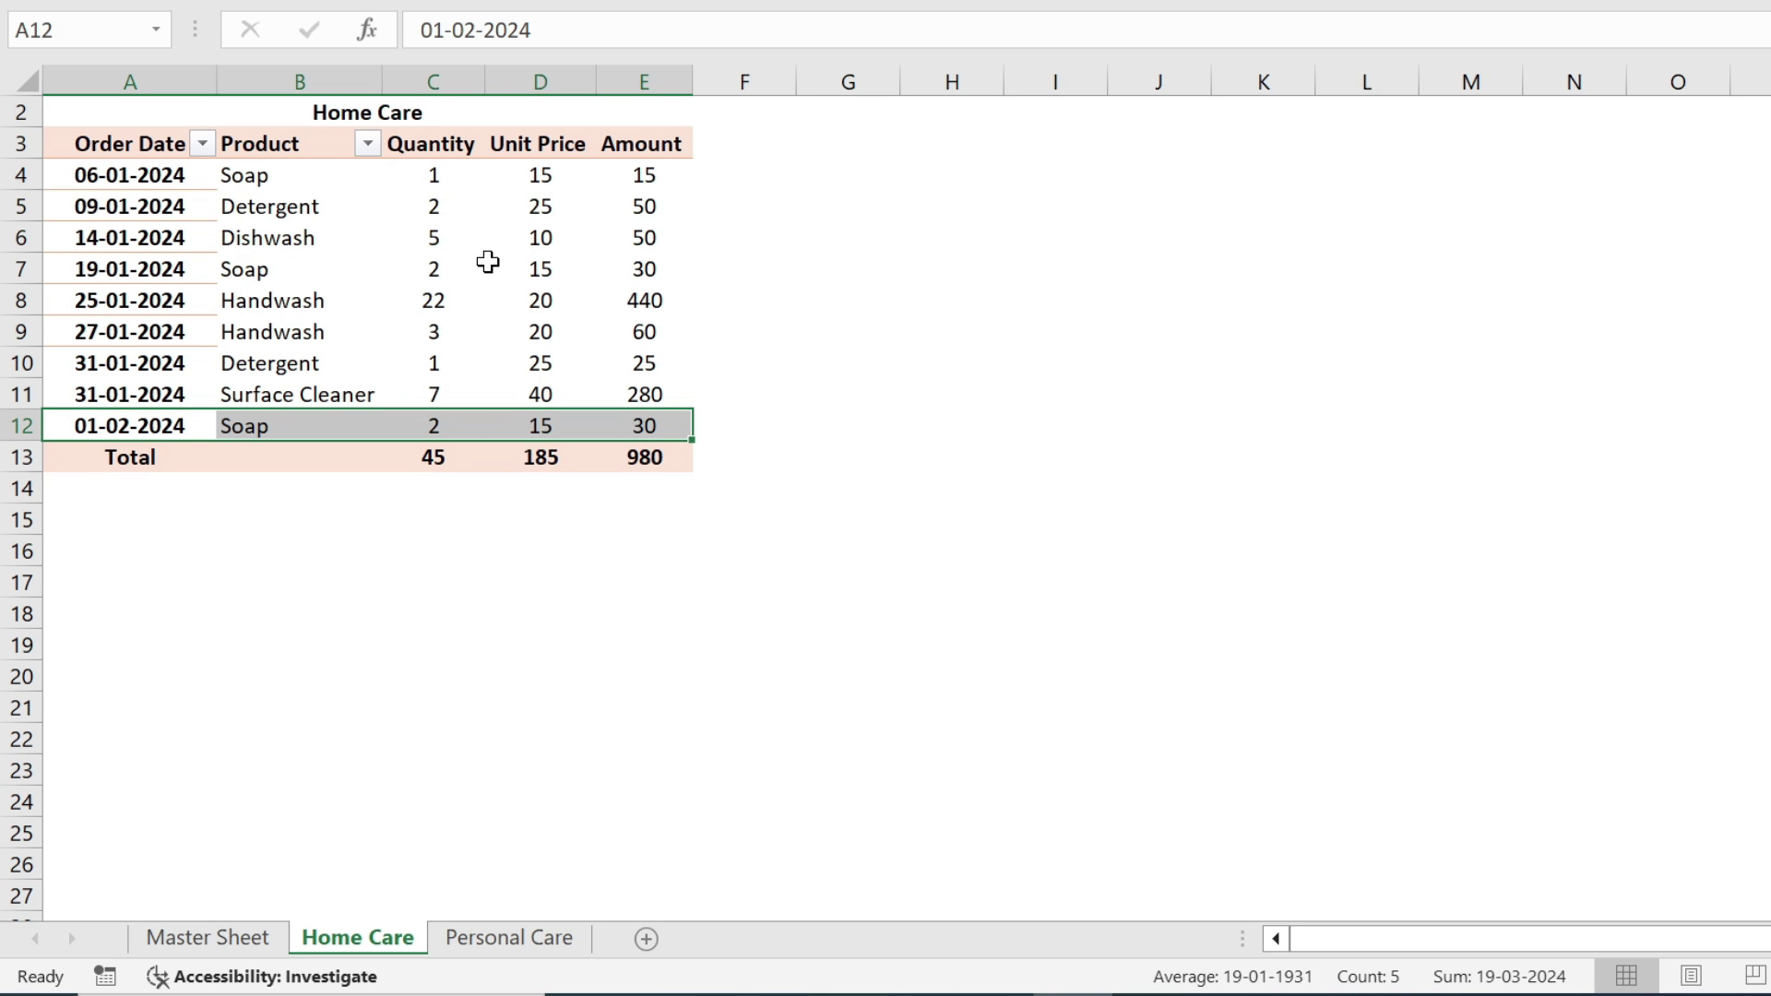
left_click(490, 666)
left_click(265, 938)
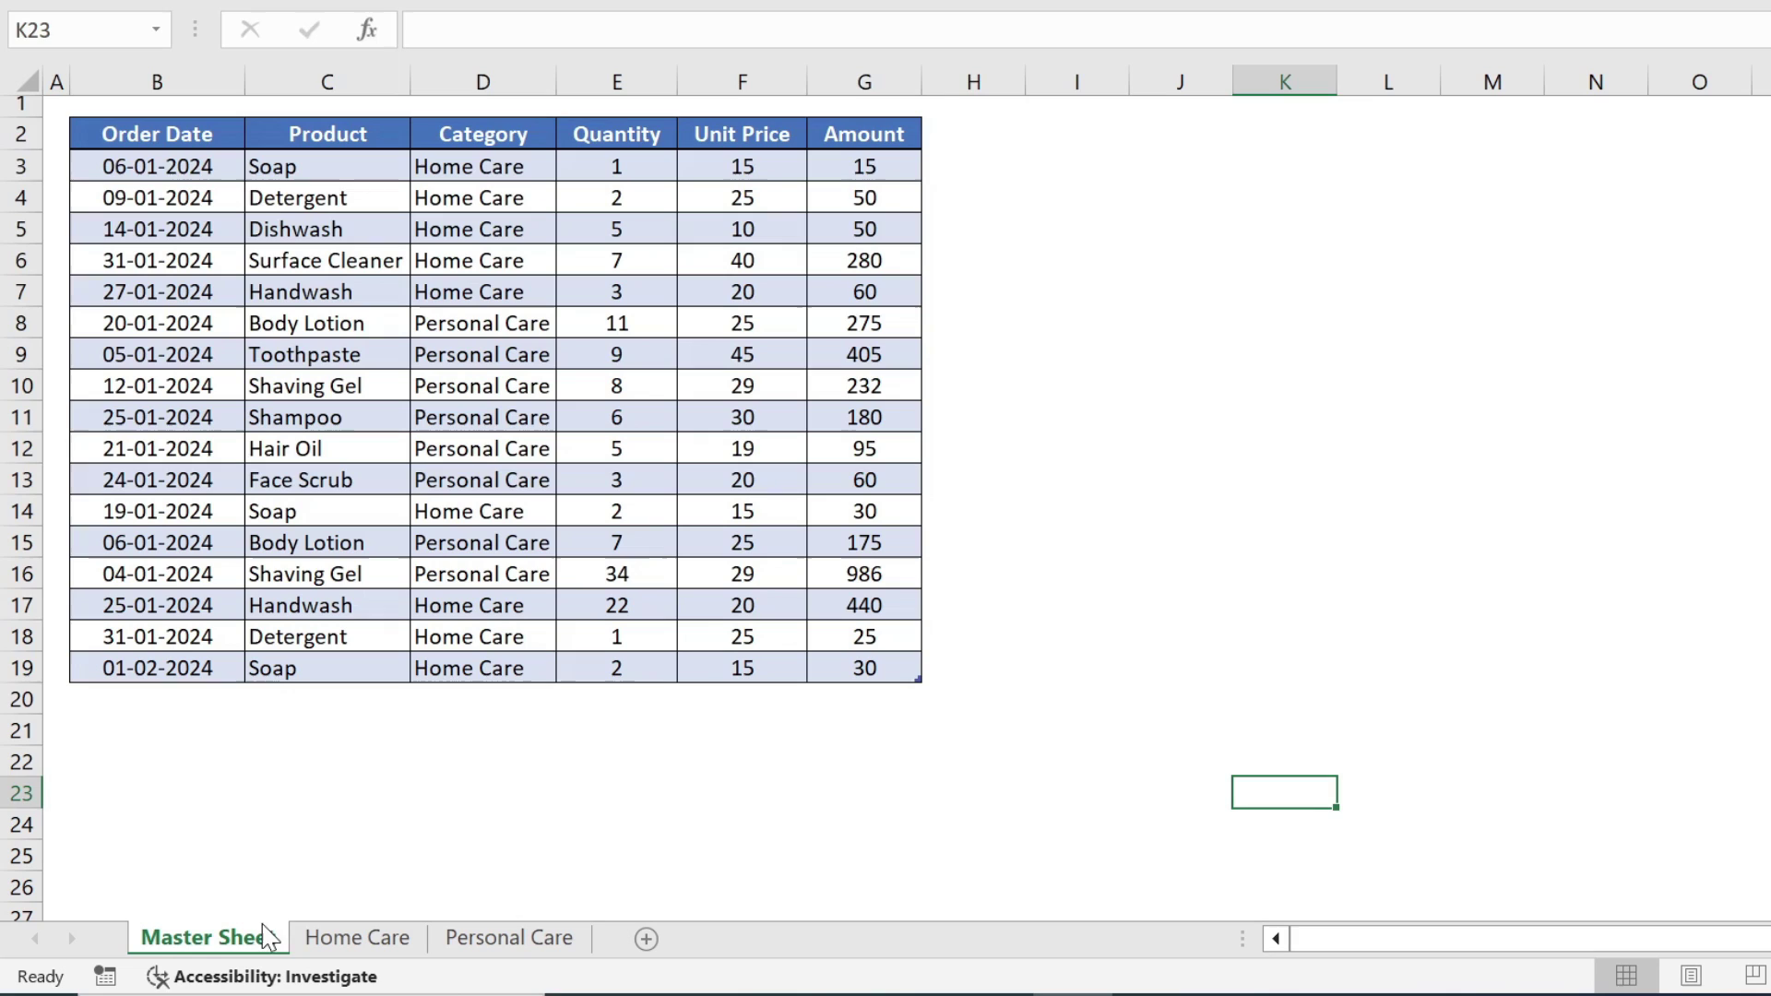
Enter a 2/2 order in B20: Toilet Cleaner, Home Care, quantity 5, unit price 20
left_click(168, 709)
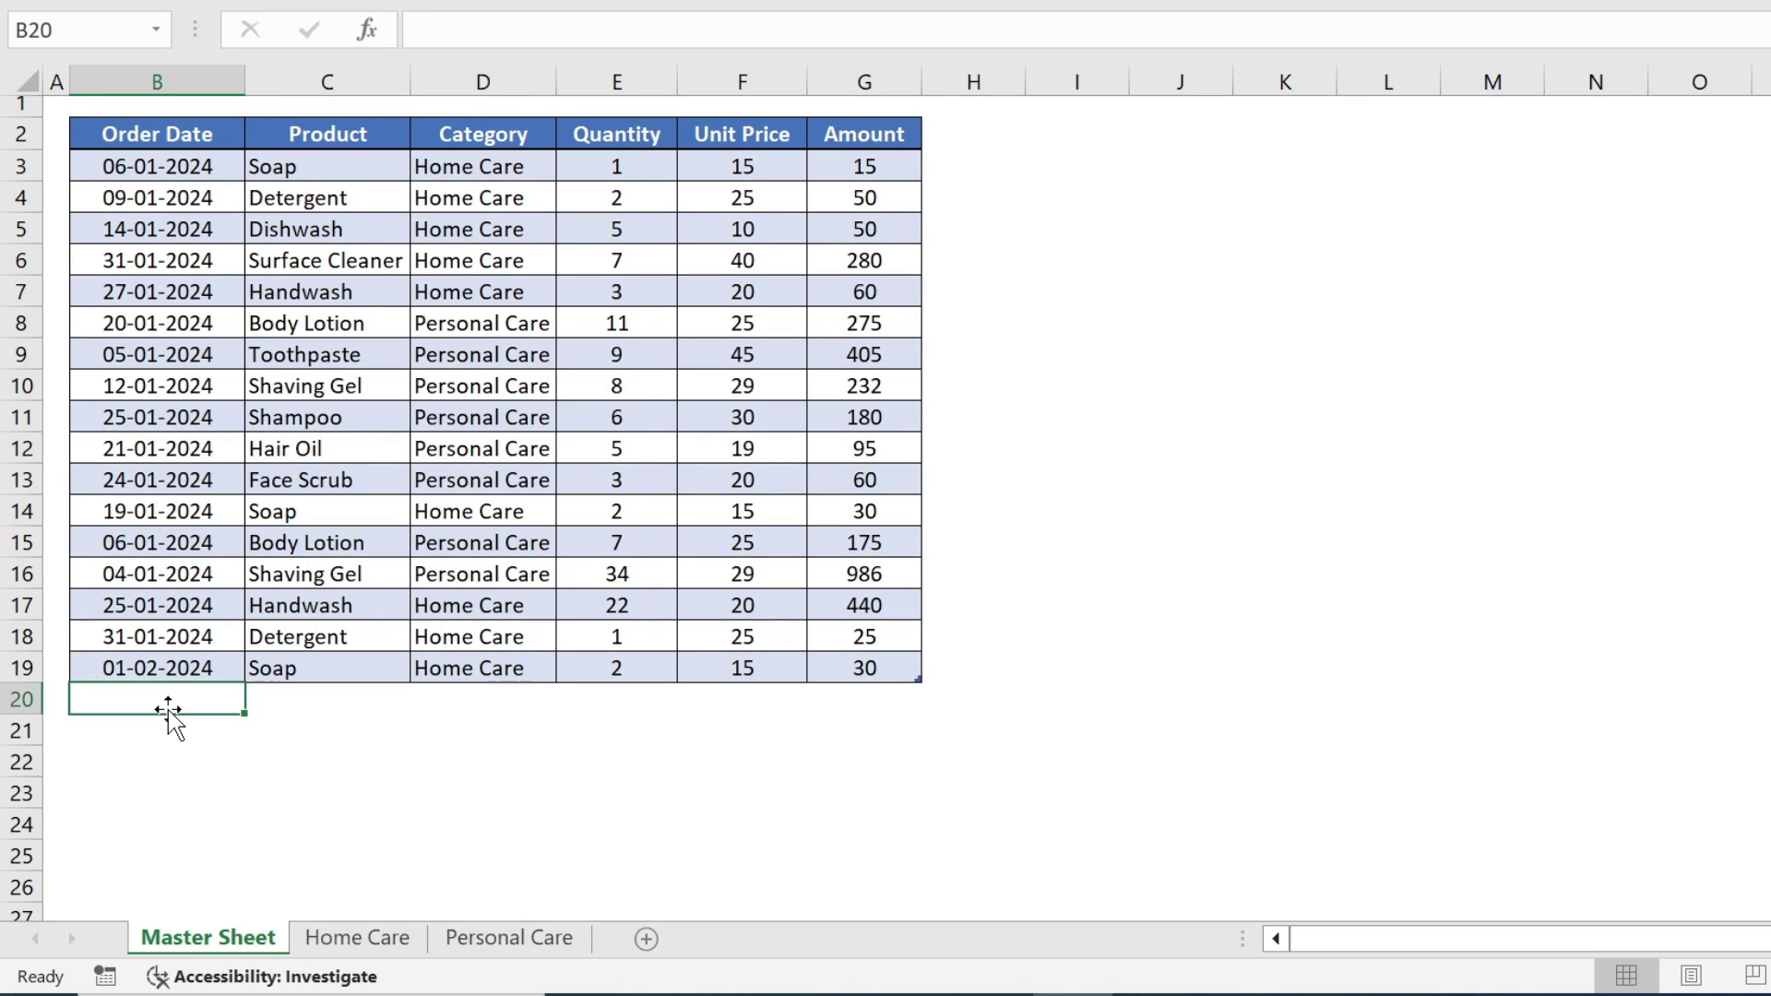
type("2/2/")
key("Tab")
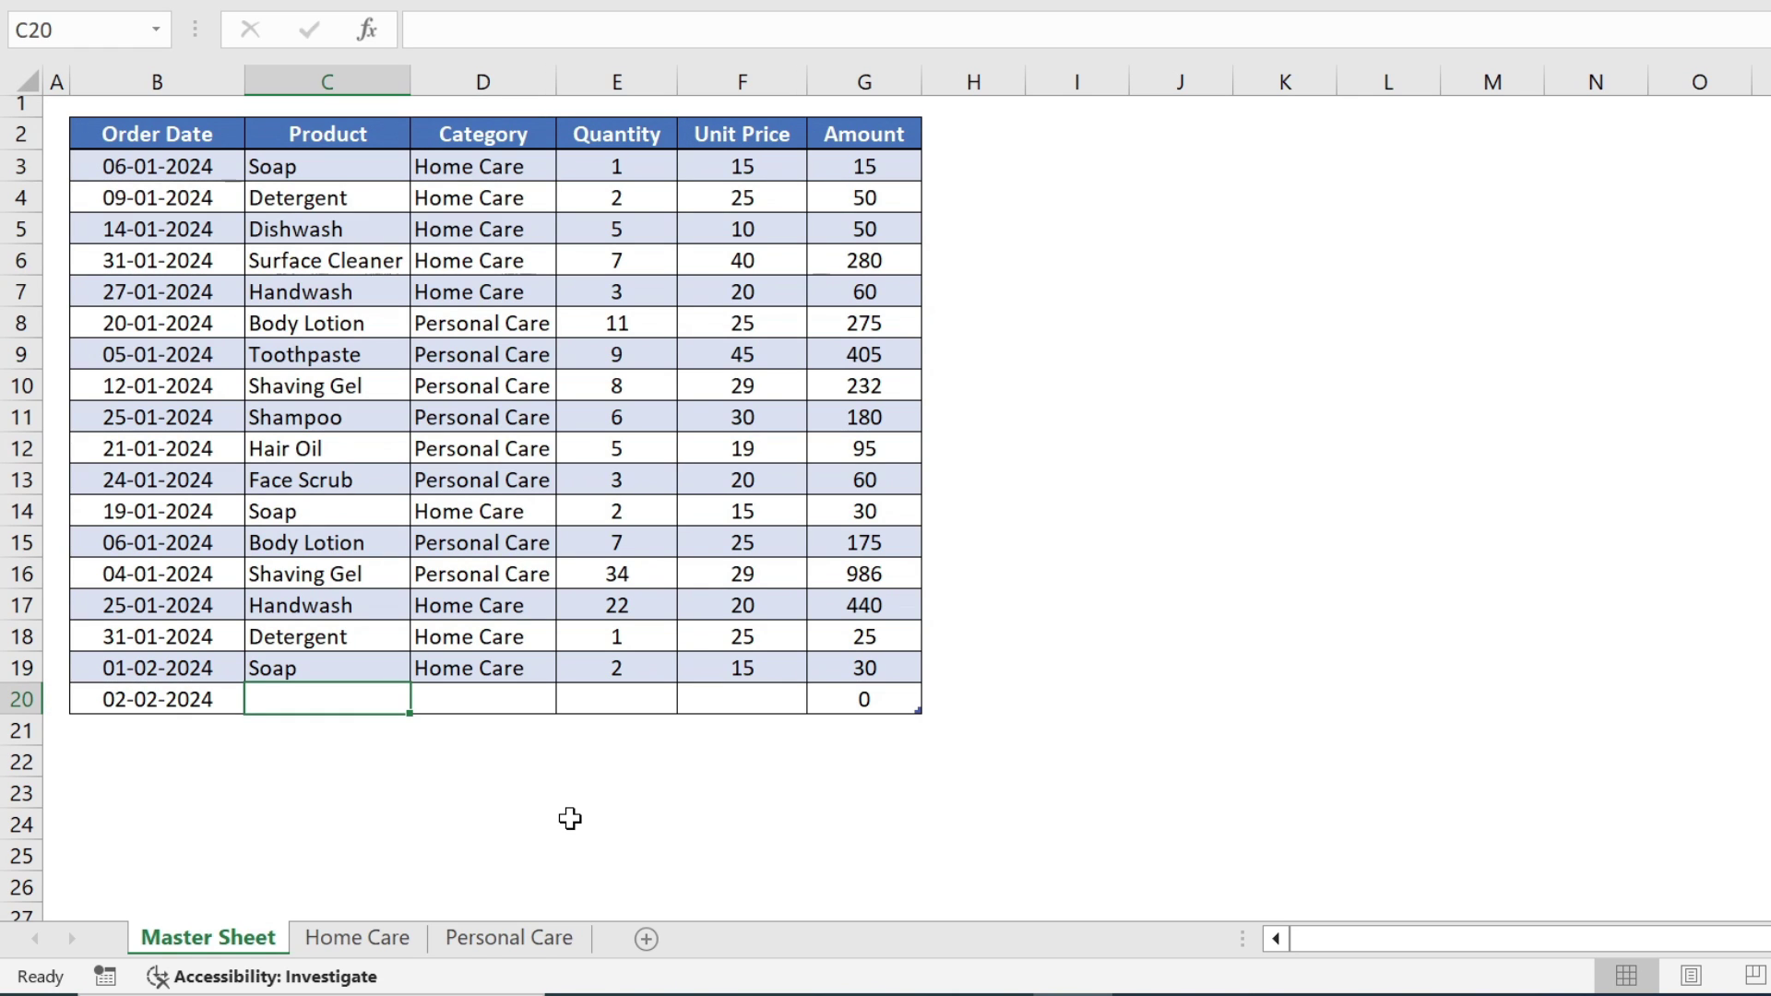
type("Toilet Cle")
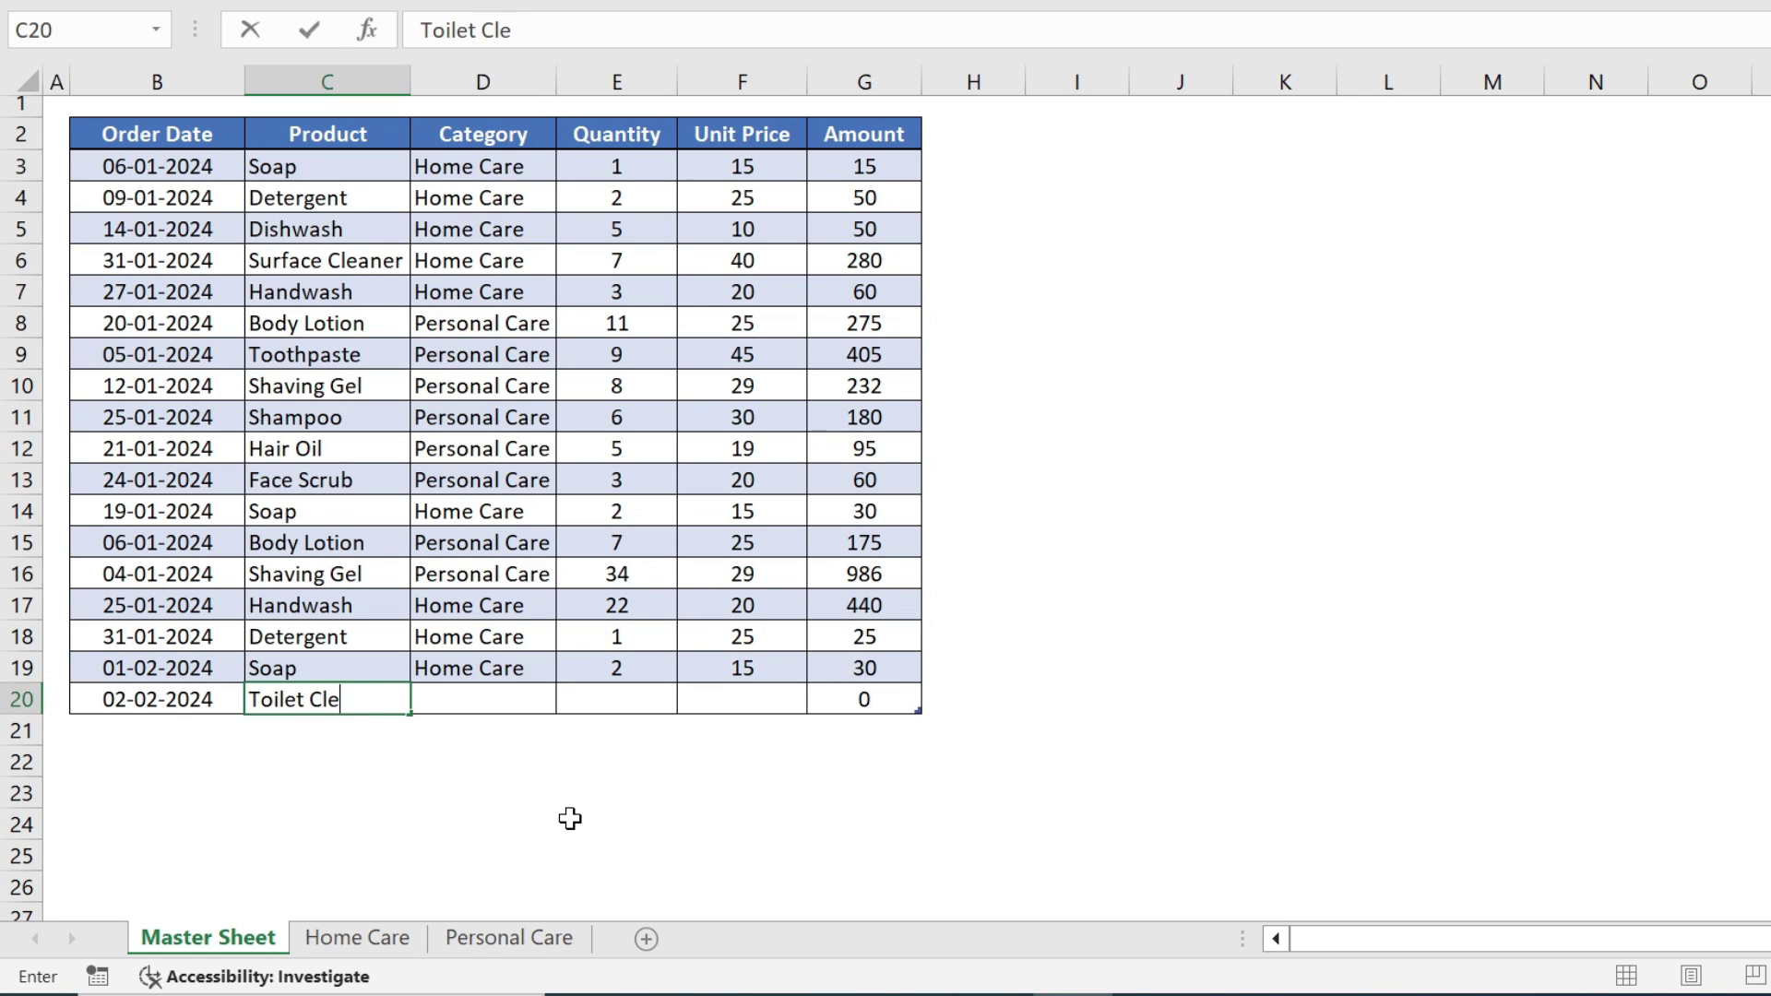
type("aner")
key("Tab")
type("H")
key("Tab")
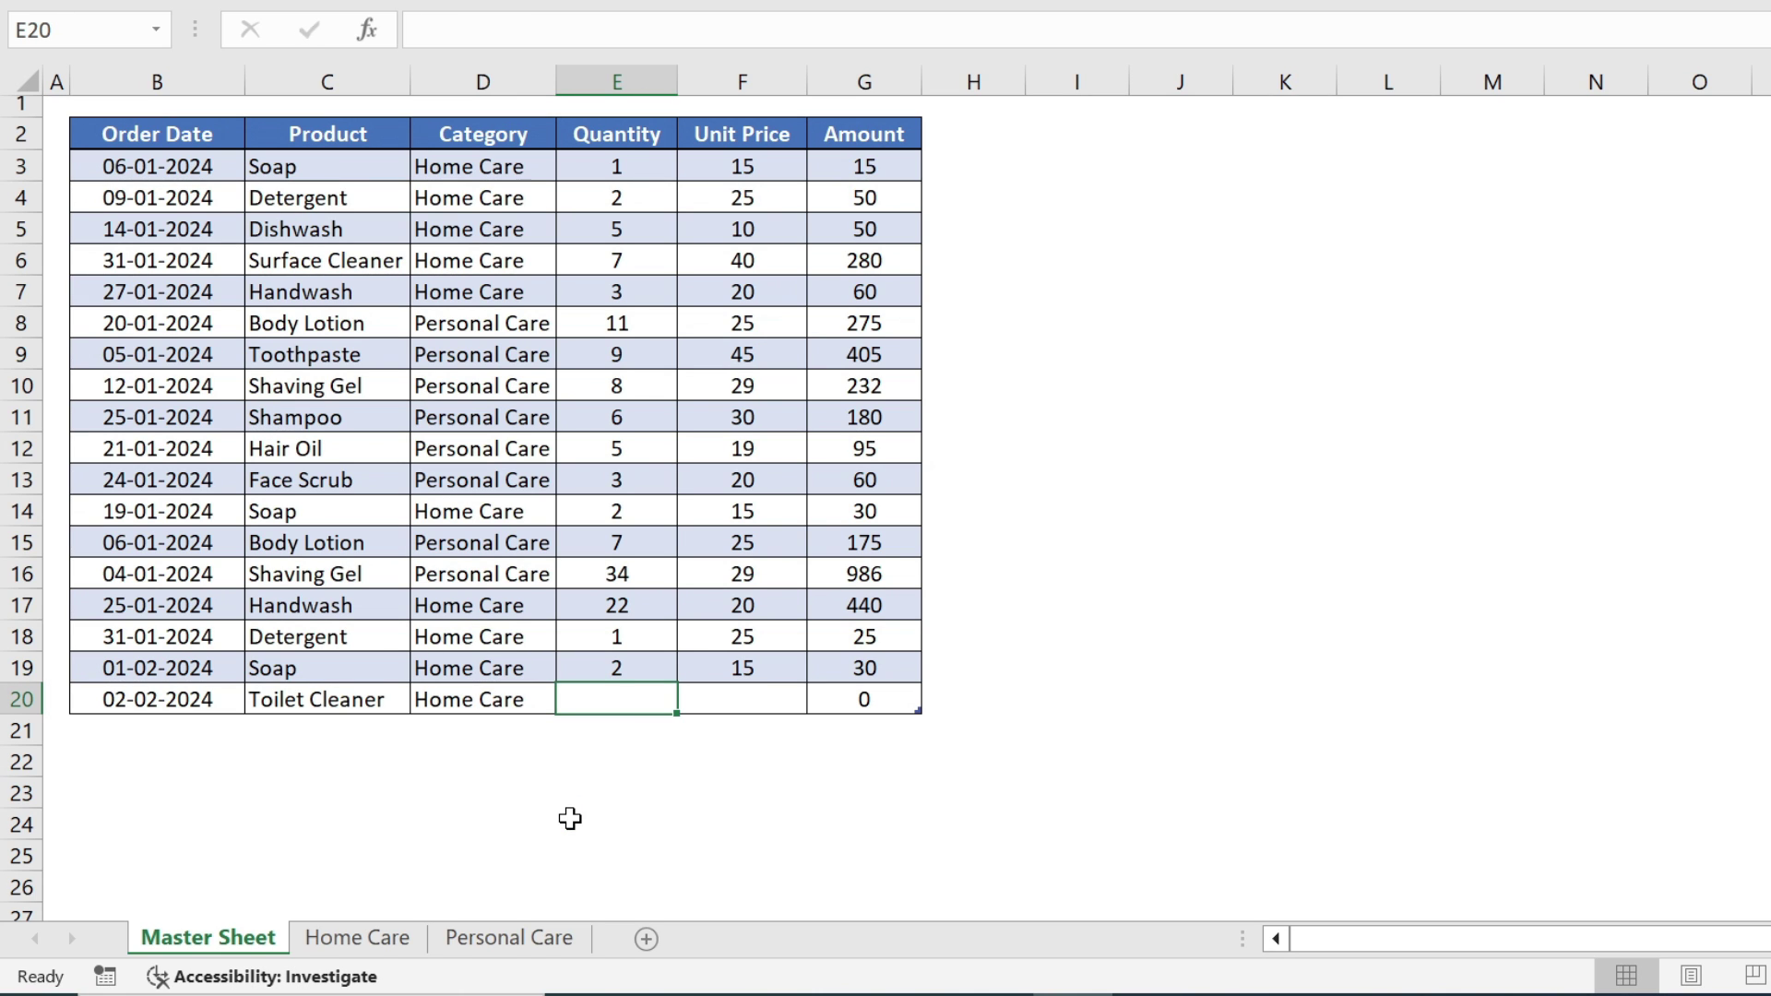
type("5")
key("Tab")
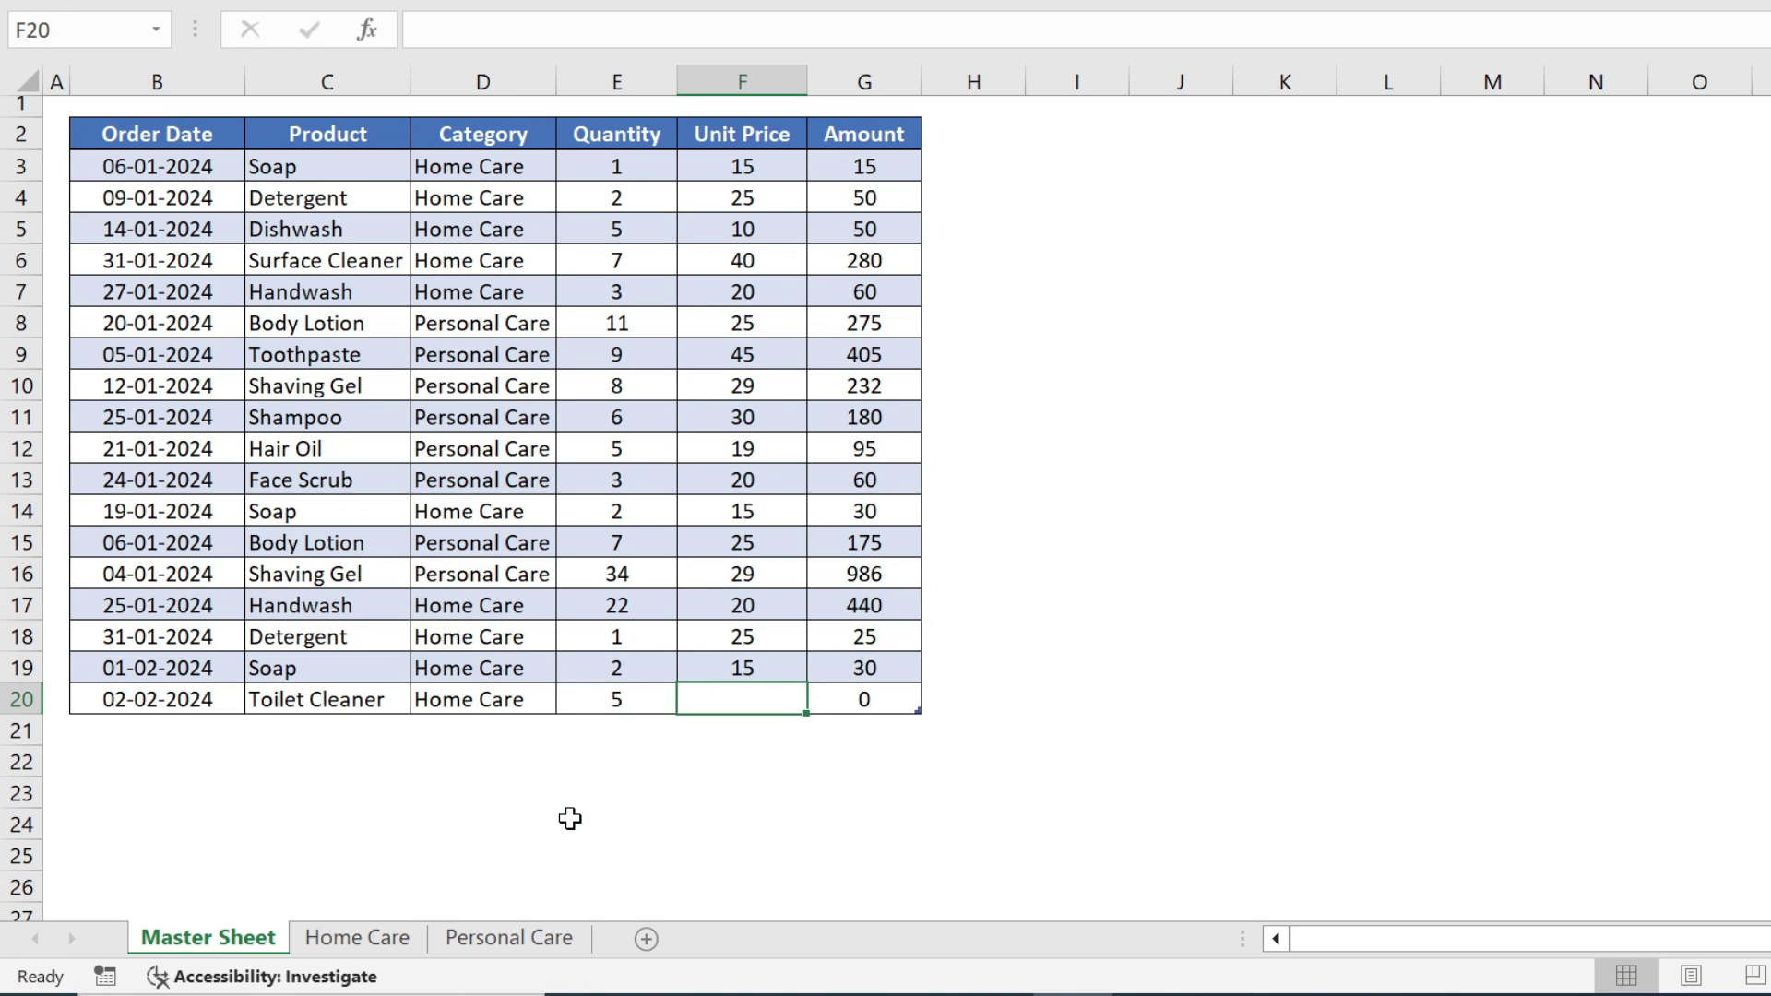
type("20")
key("Tab")
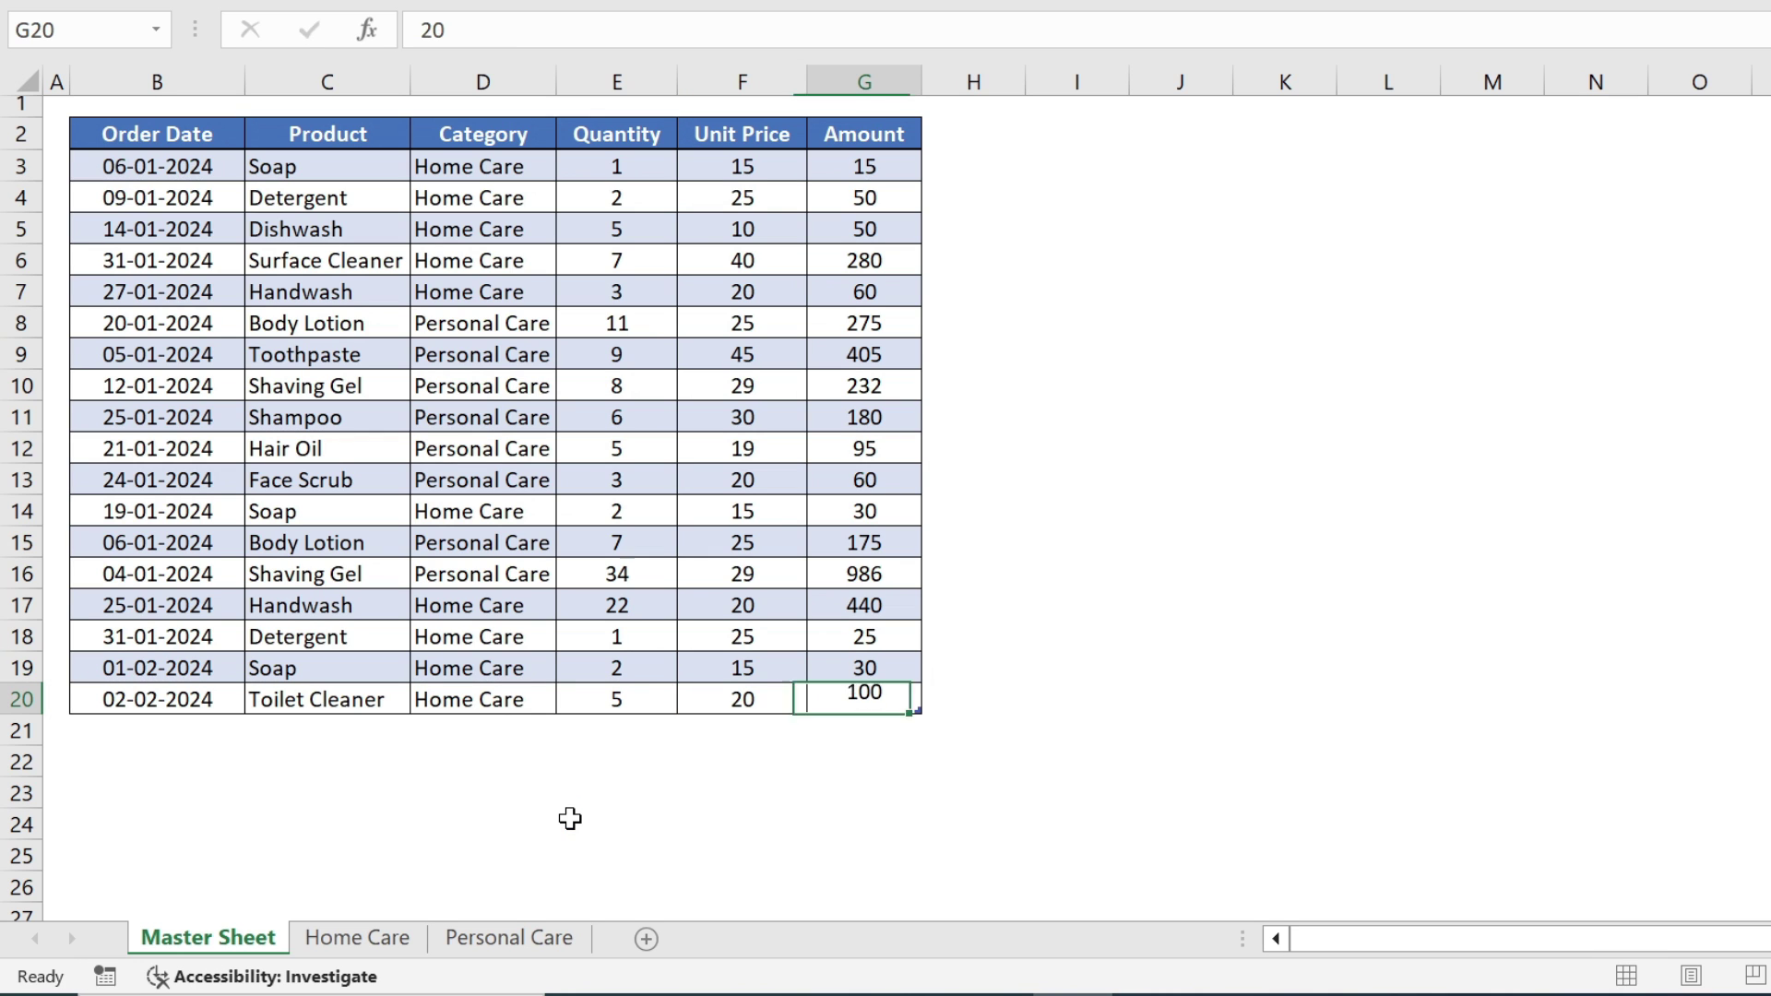
Confirm the Home Care pivot now lists Toilet Cleaner, totalling 1080
left_click(373, 939)
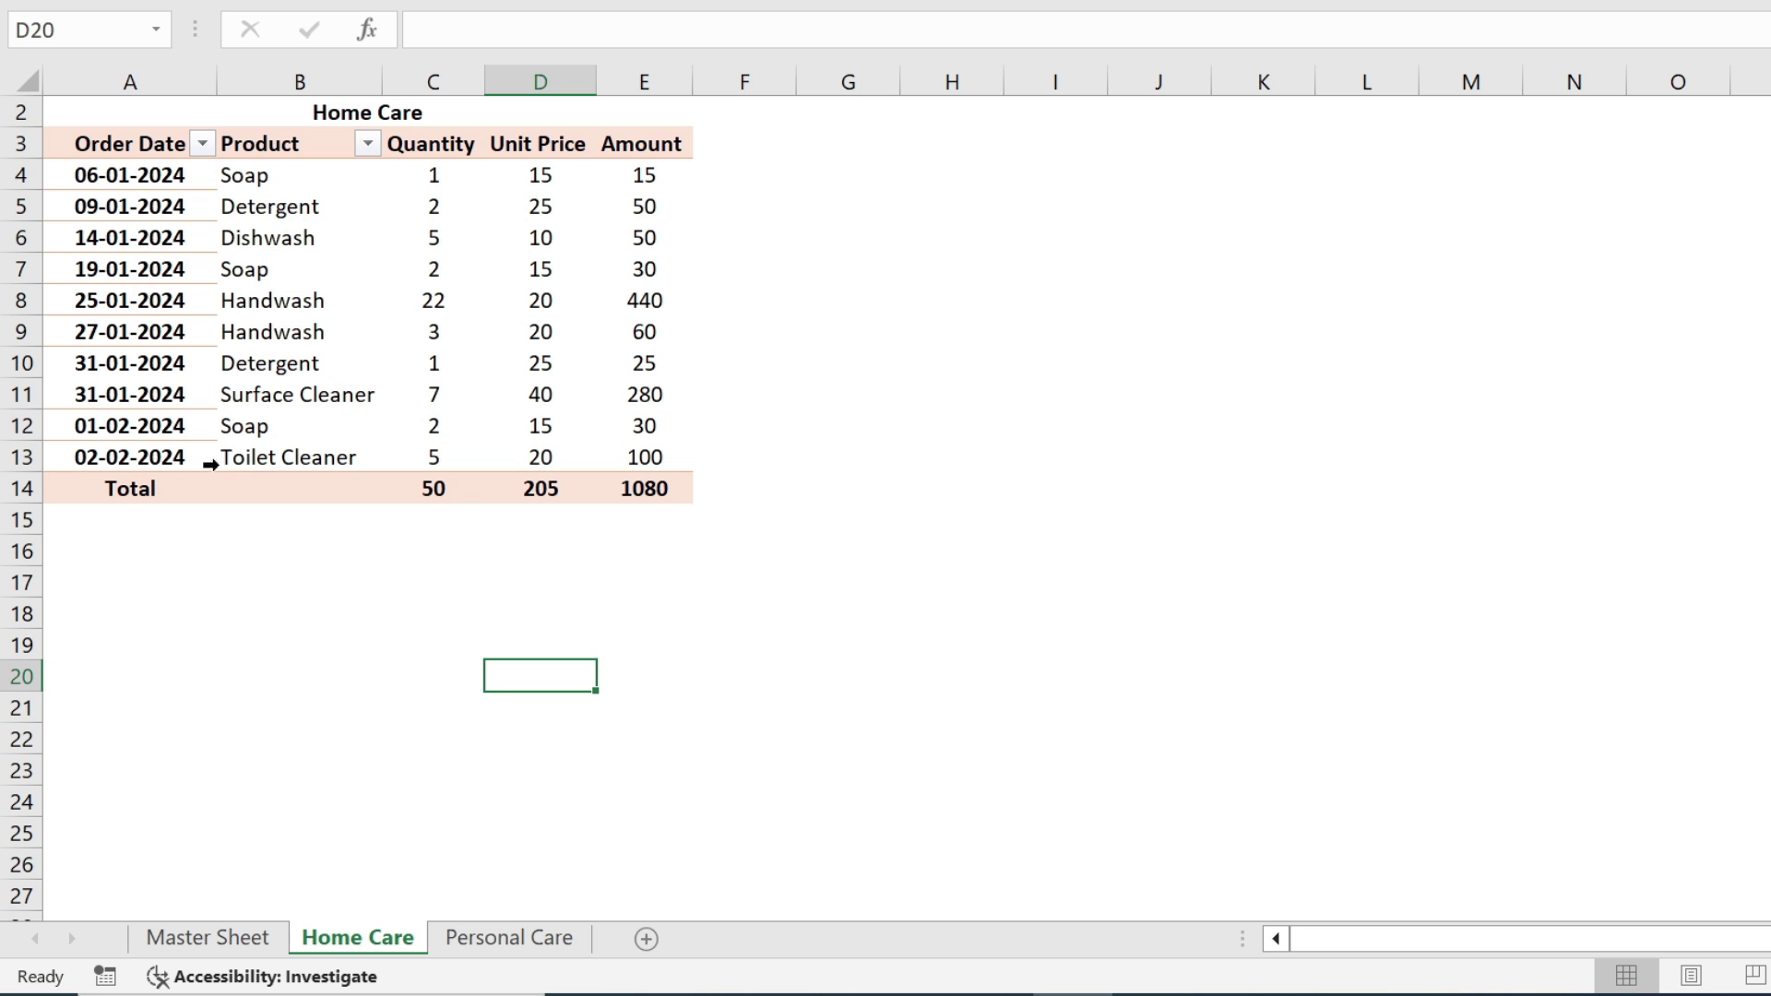
mouse_move(197, 456)
left_mouse_down()
mouse_move(311, 441)
mouse_move(633, 459)
left_mouse_up()
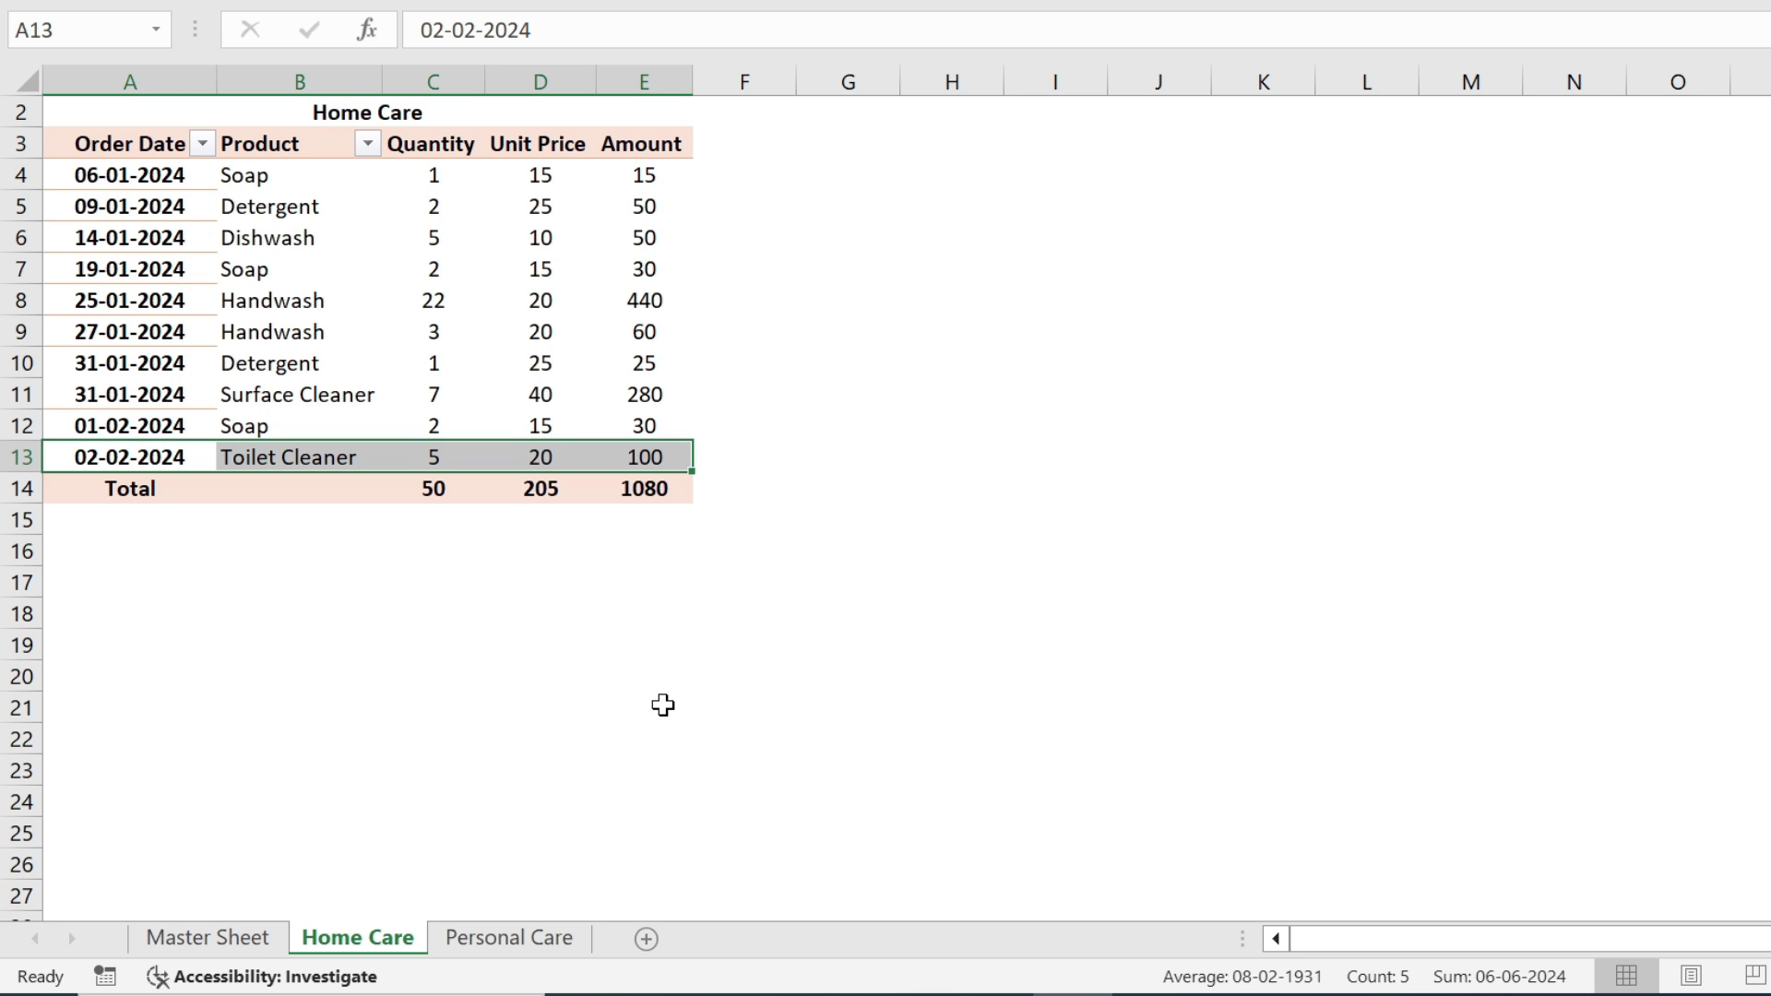
left_click(242, 937)
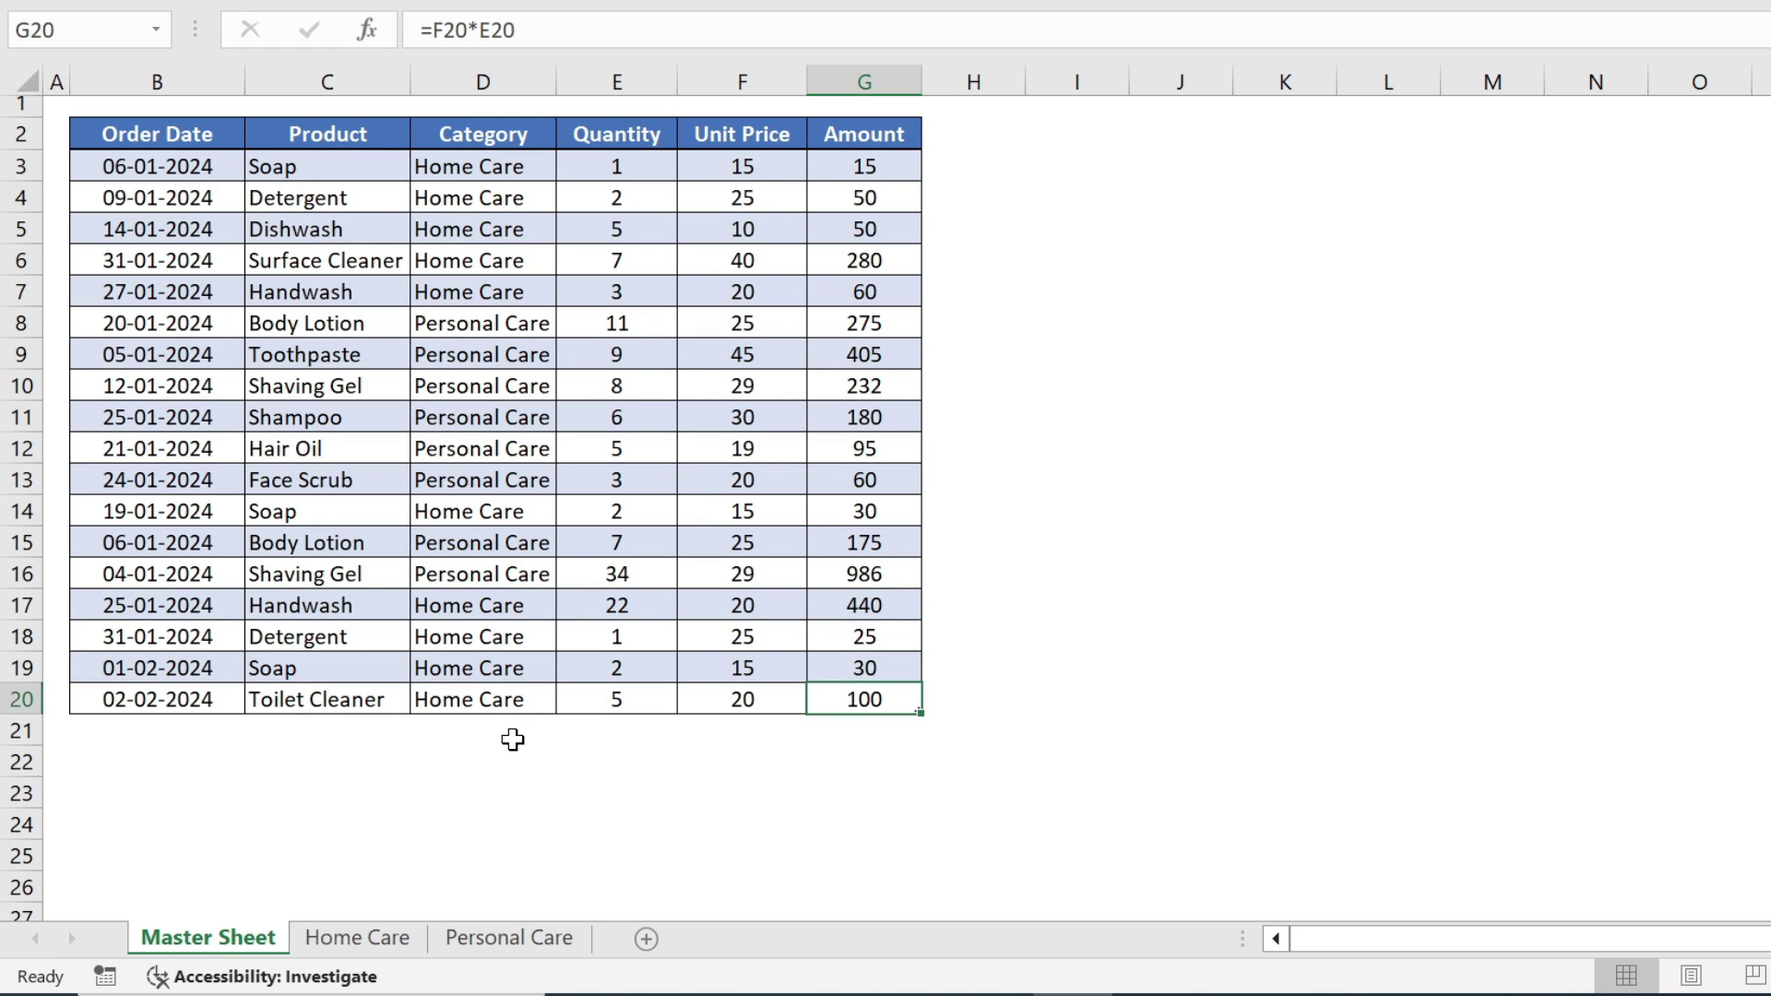
Start a 3/2 order in B21 for Bathing Soap under Personal Care
left_click(512, 938)
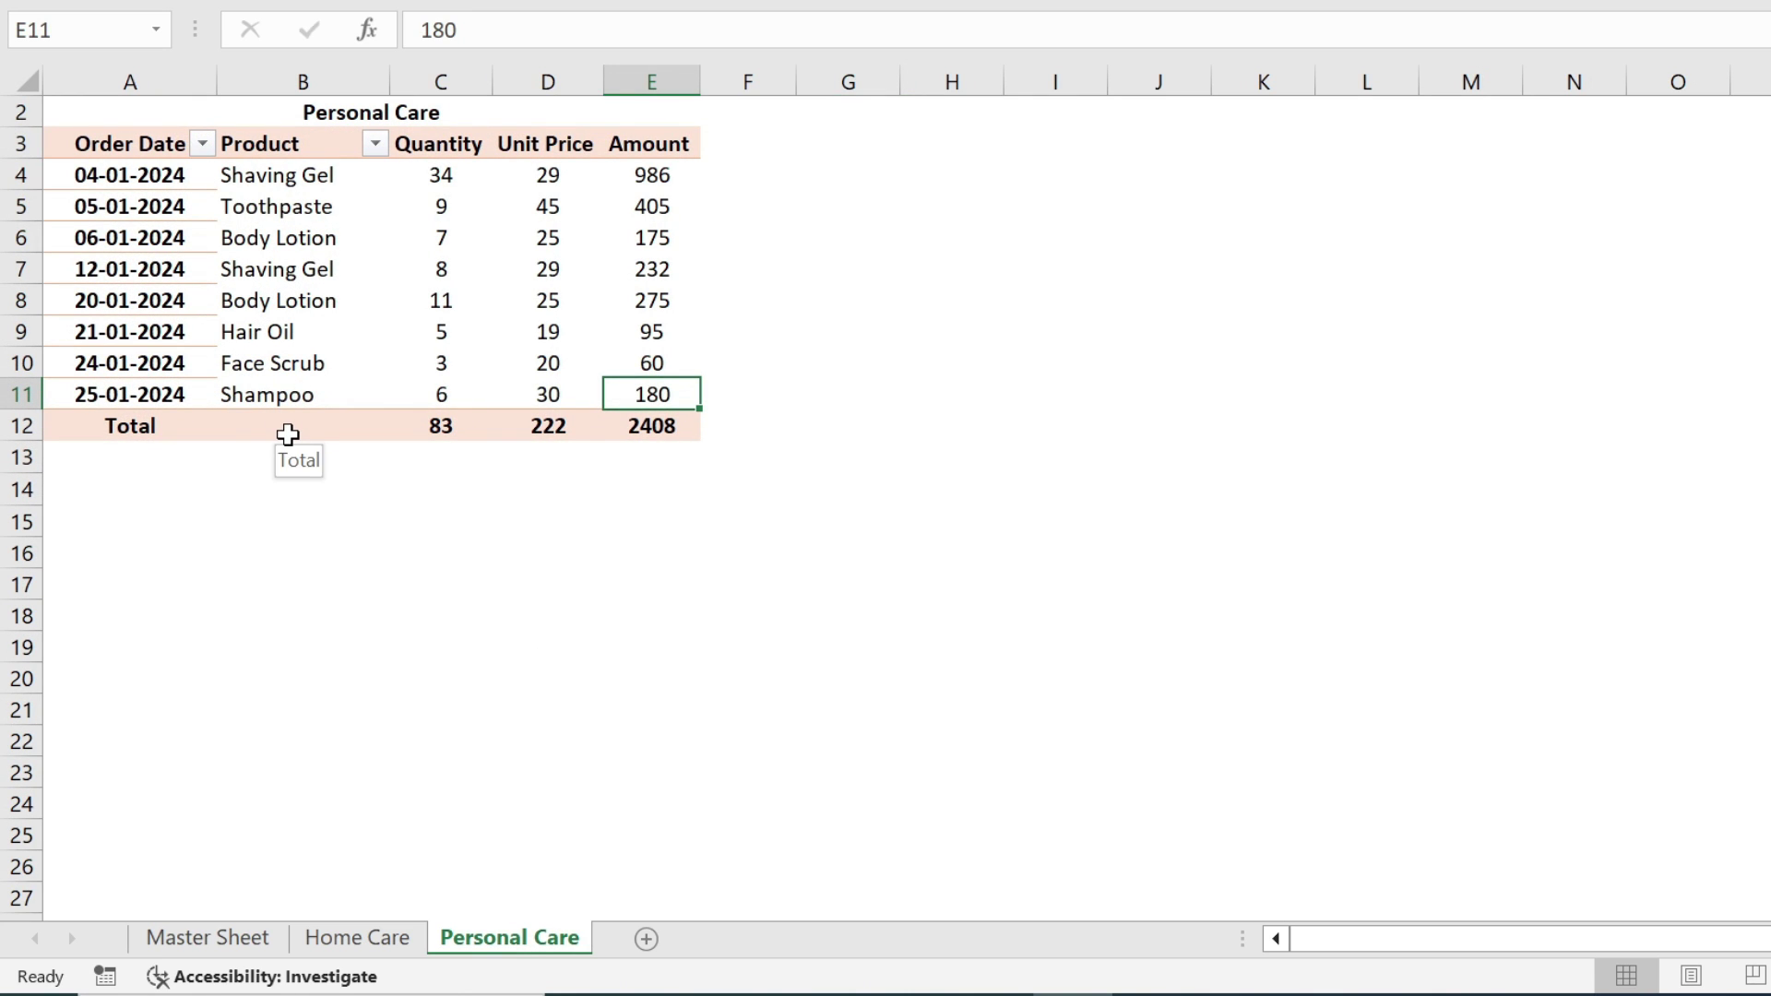
key("ctrl+Page_Up")
key("ctrl+Page_Up")
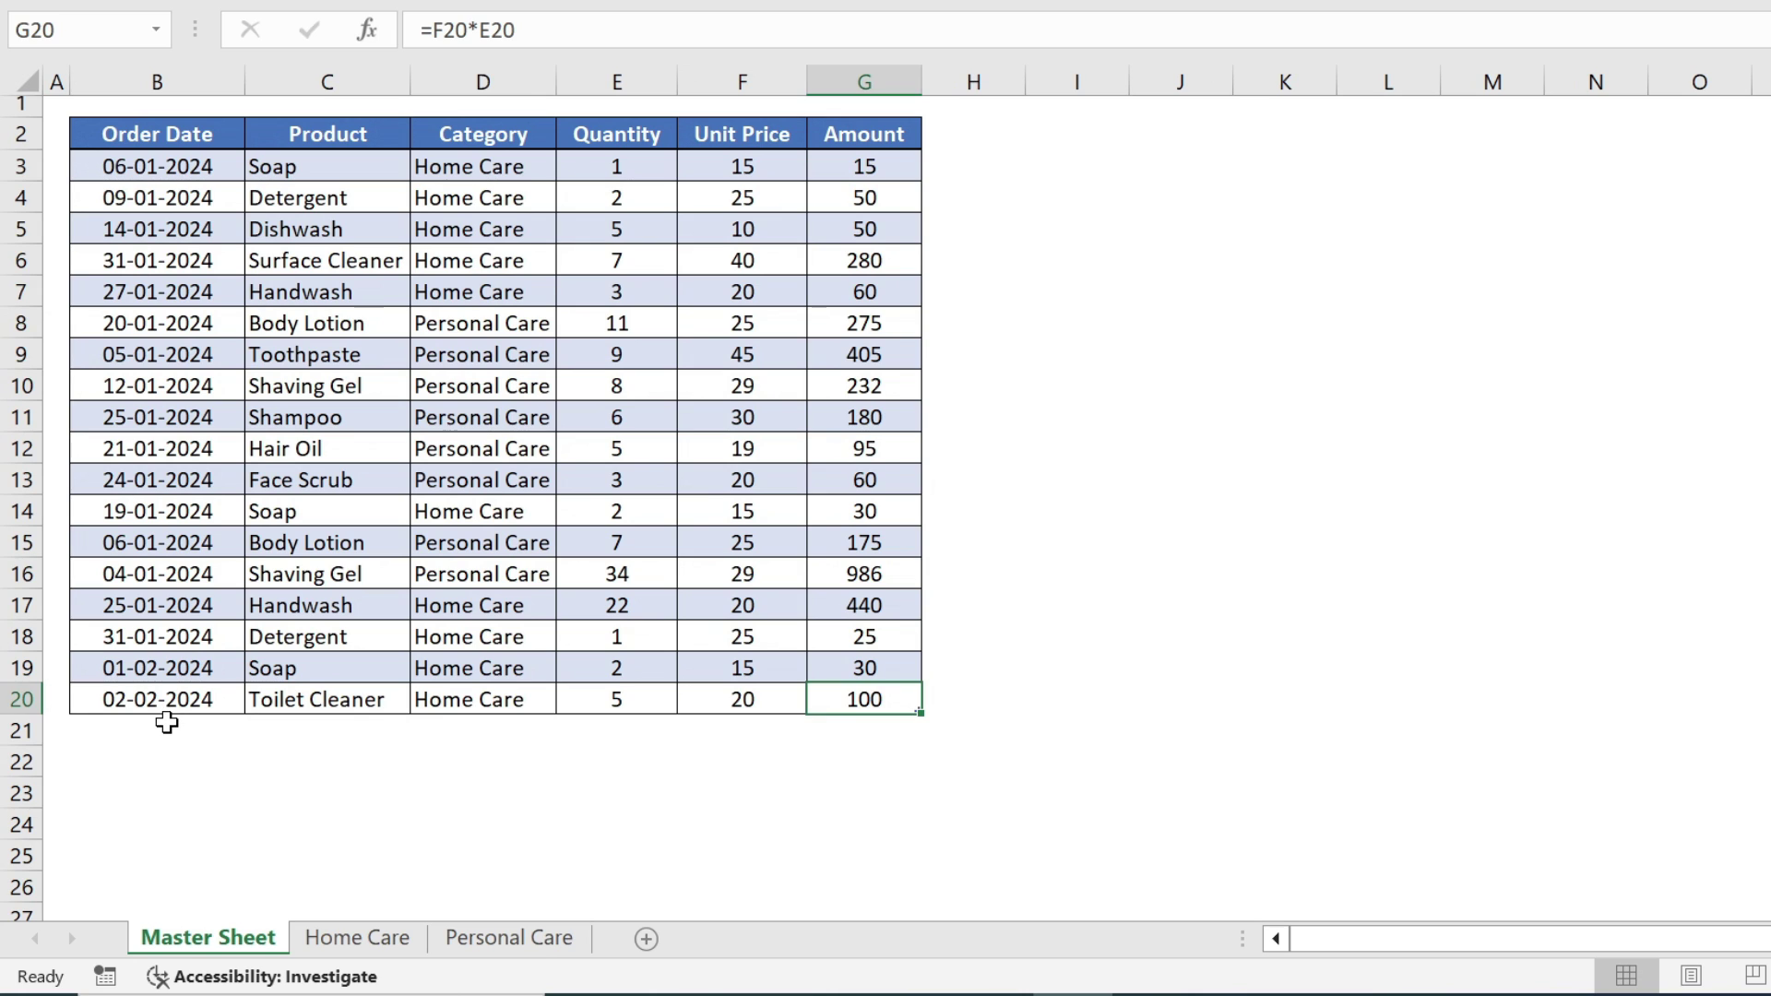
left_click(166, 722)
type("3/2")
key("Tab")
type("Bathing Soap")
key("Tab")
type("p")
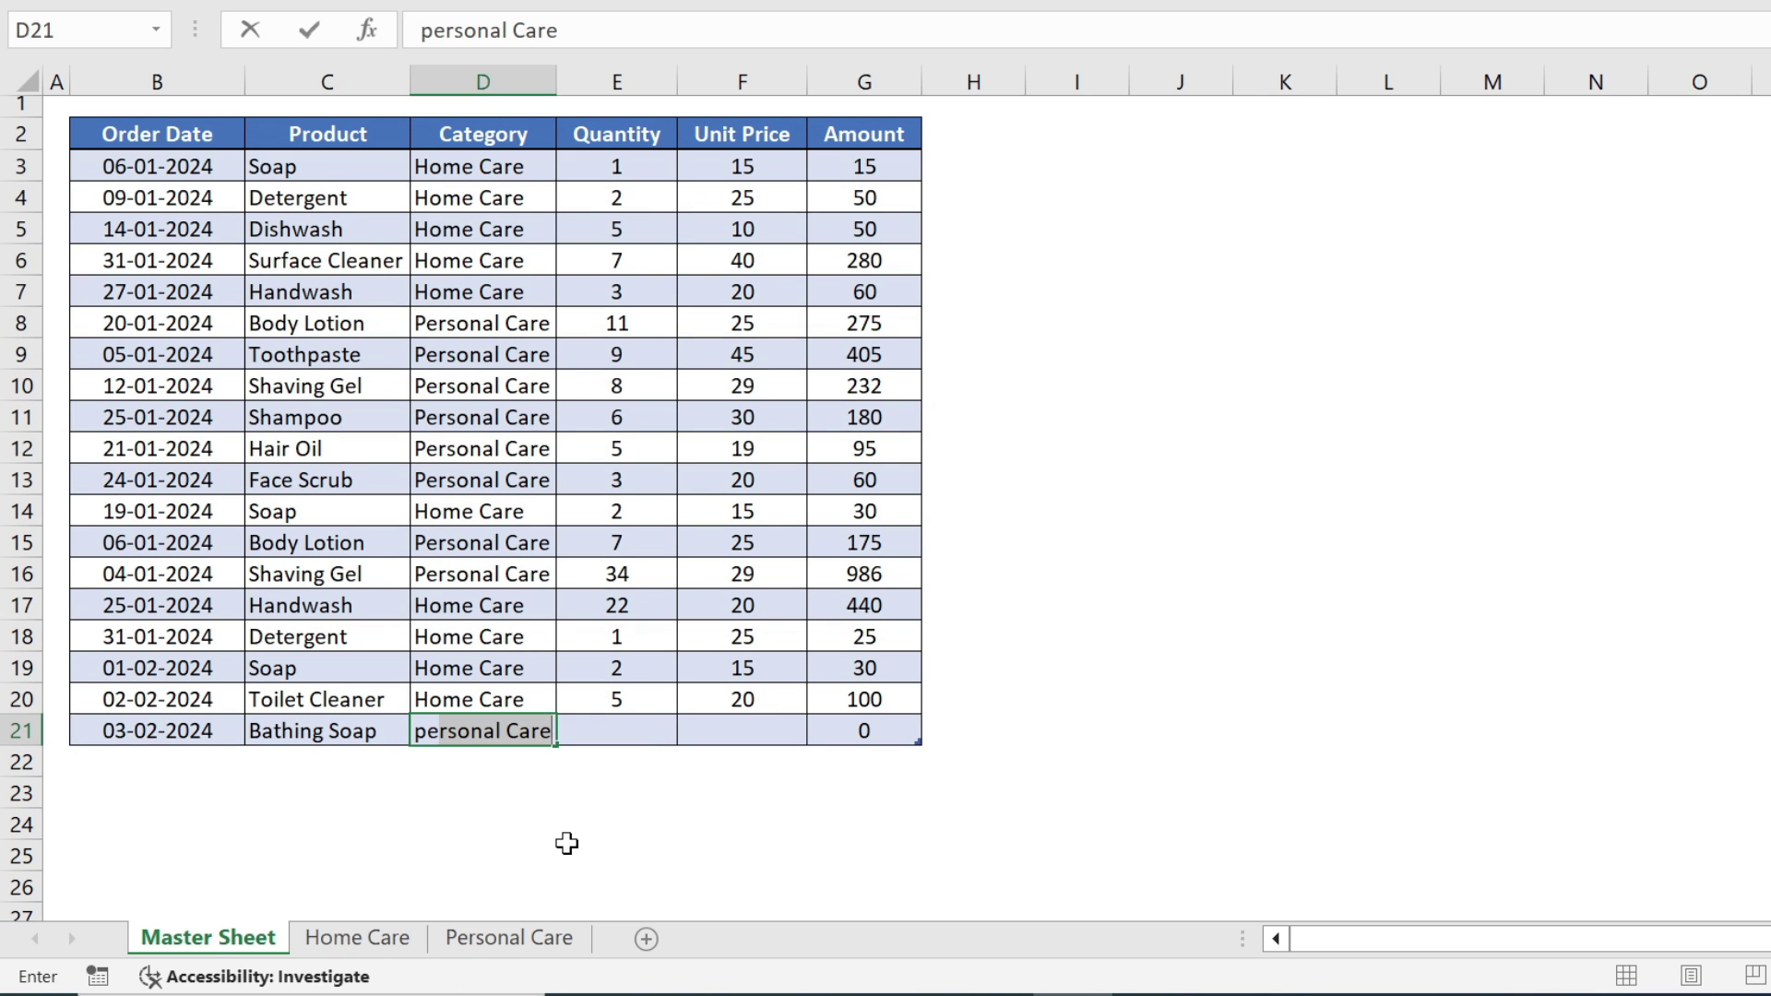
key("Tab")
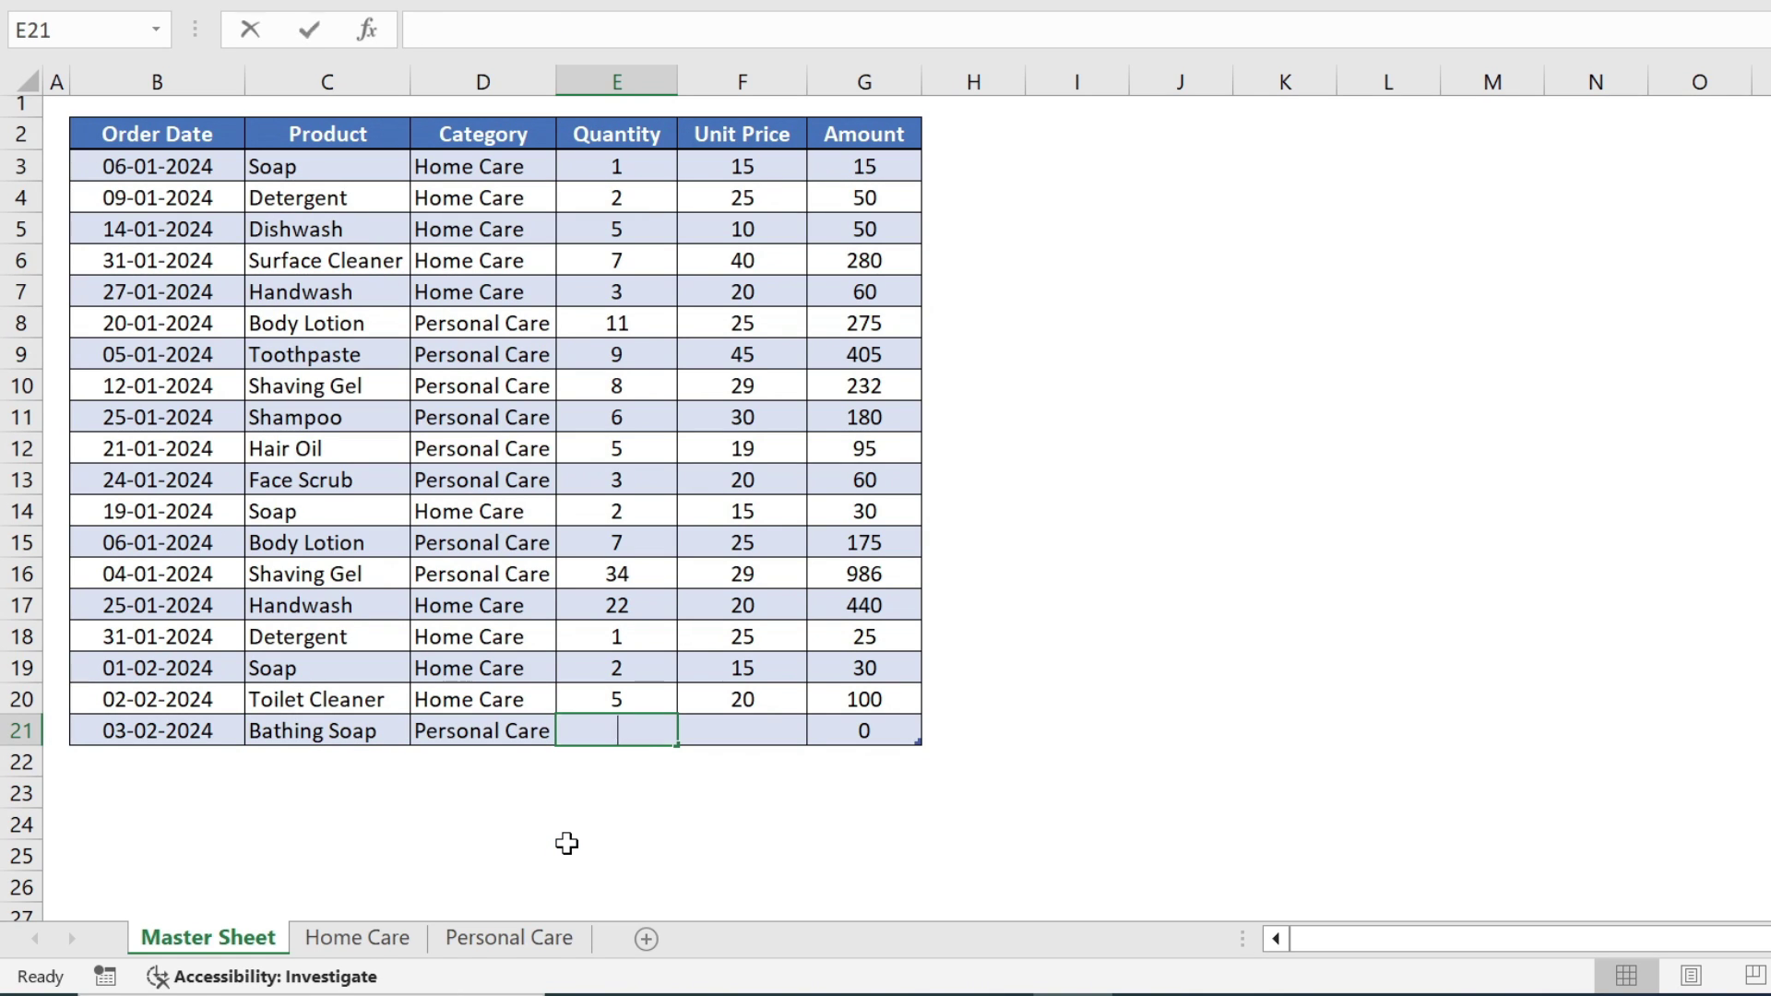
Give it quantity 2 and unit price 25, and verify the Personal Care pivot shows it
type("2")
key("Tab")
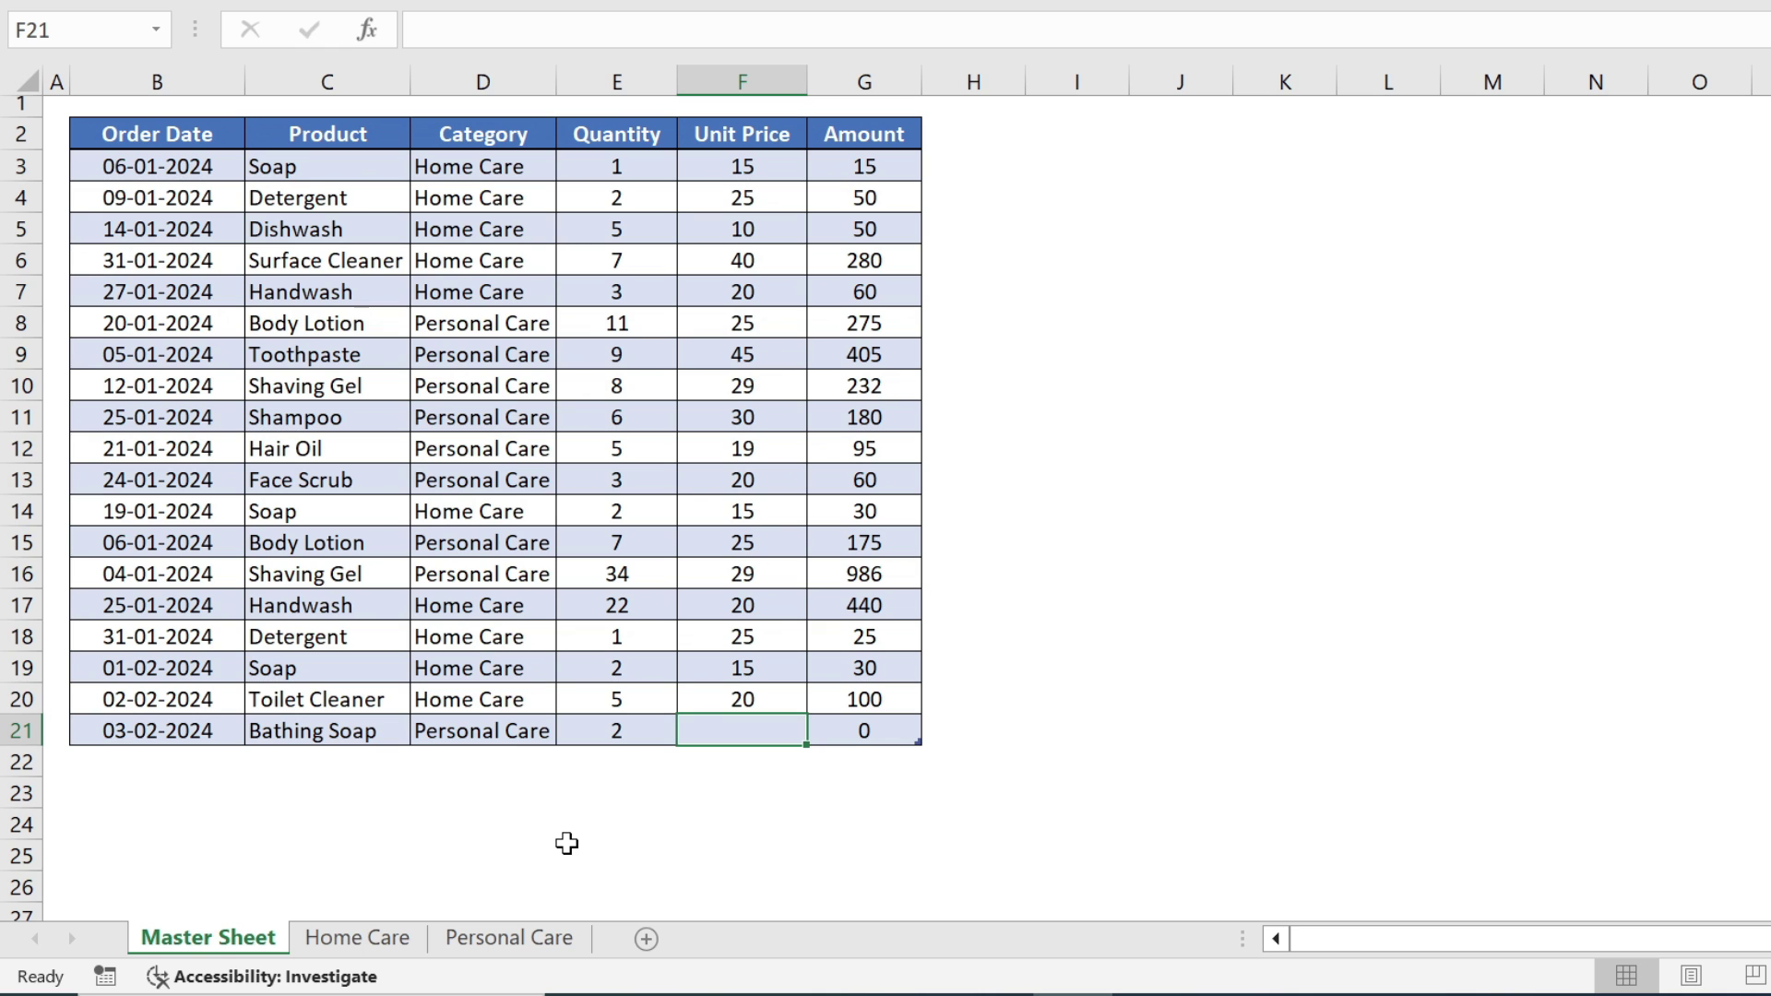
type("25")
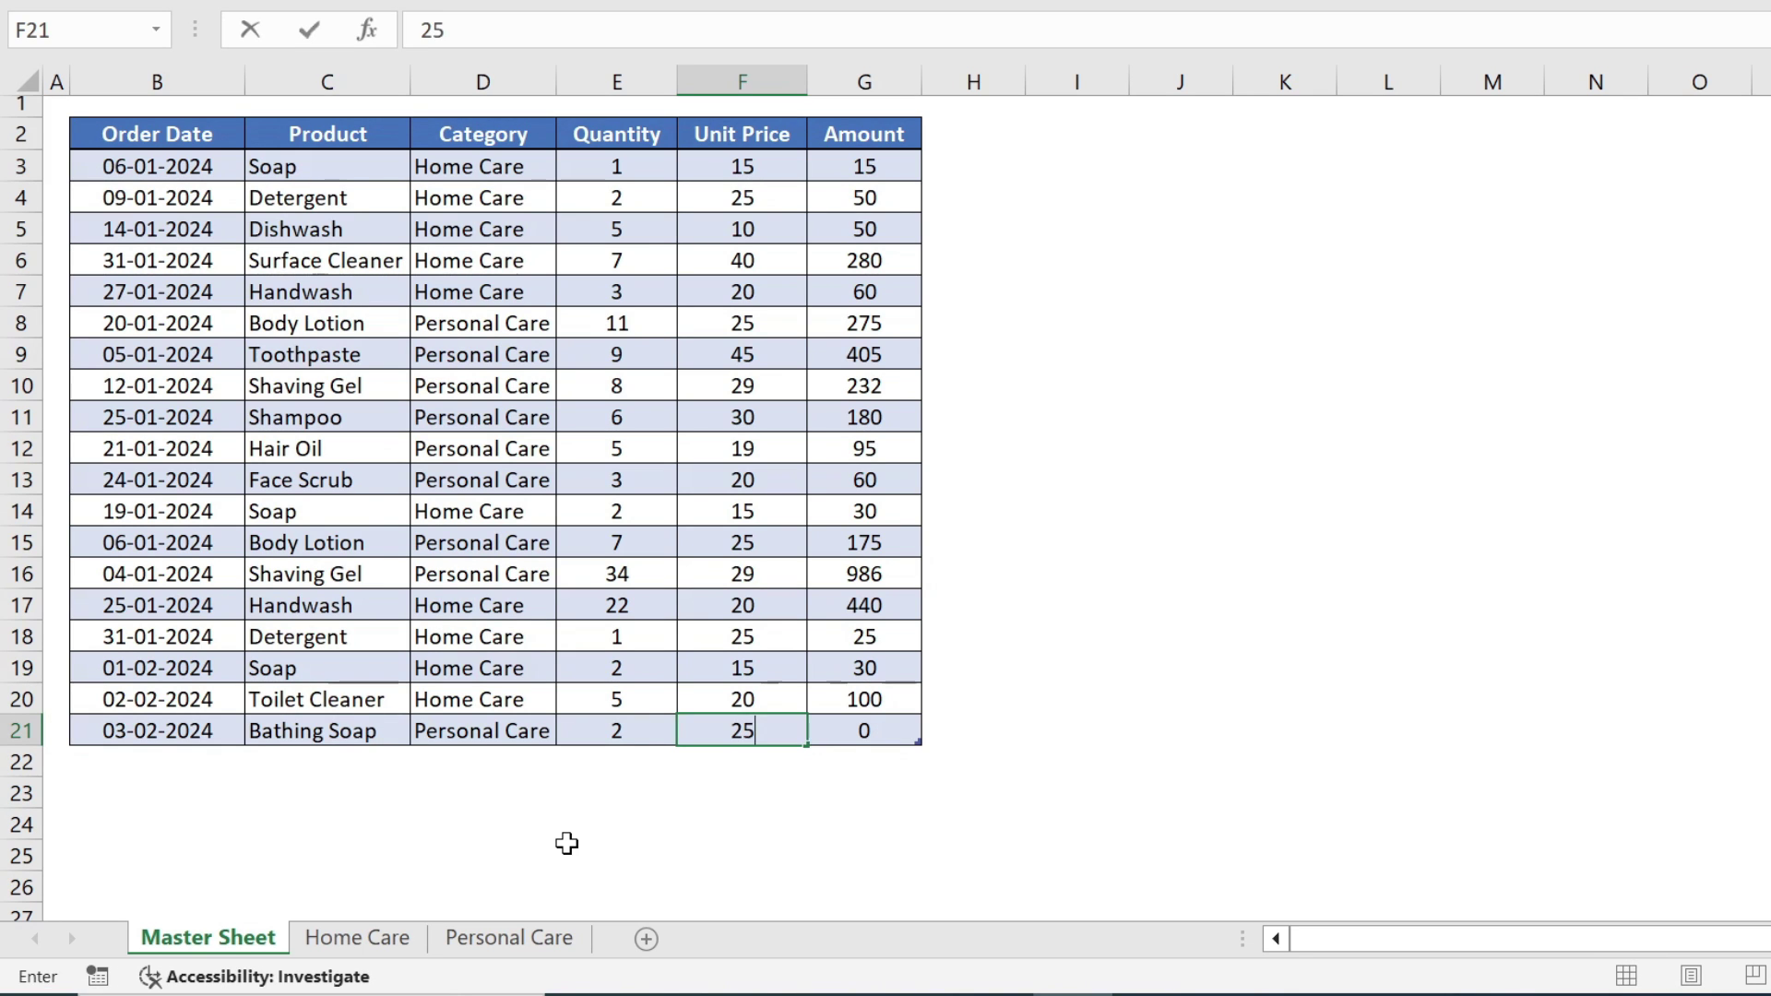
key("Tab")
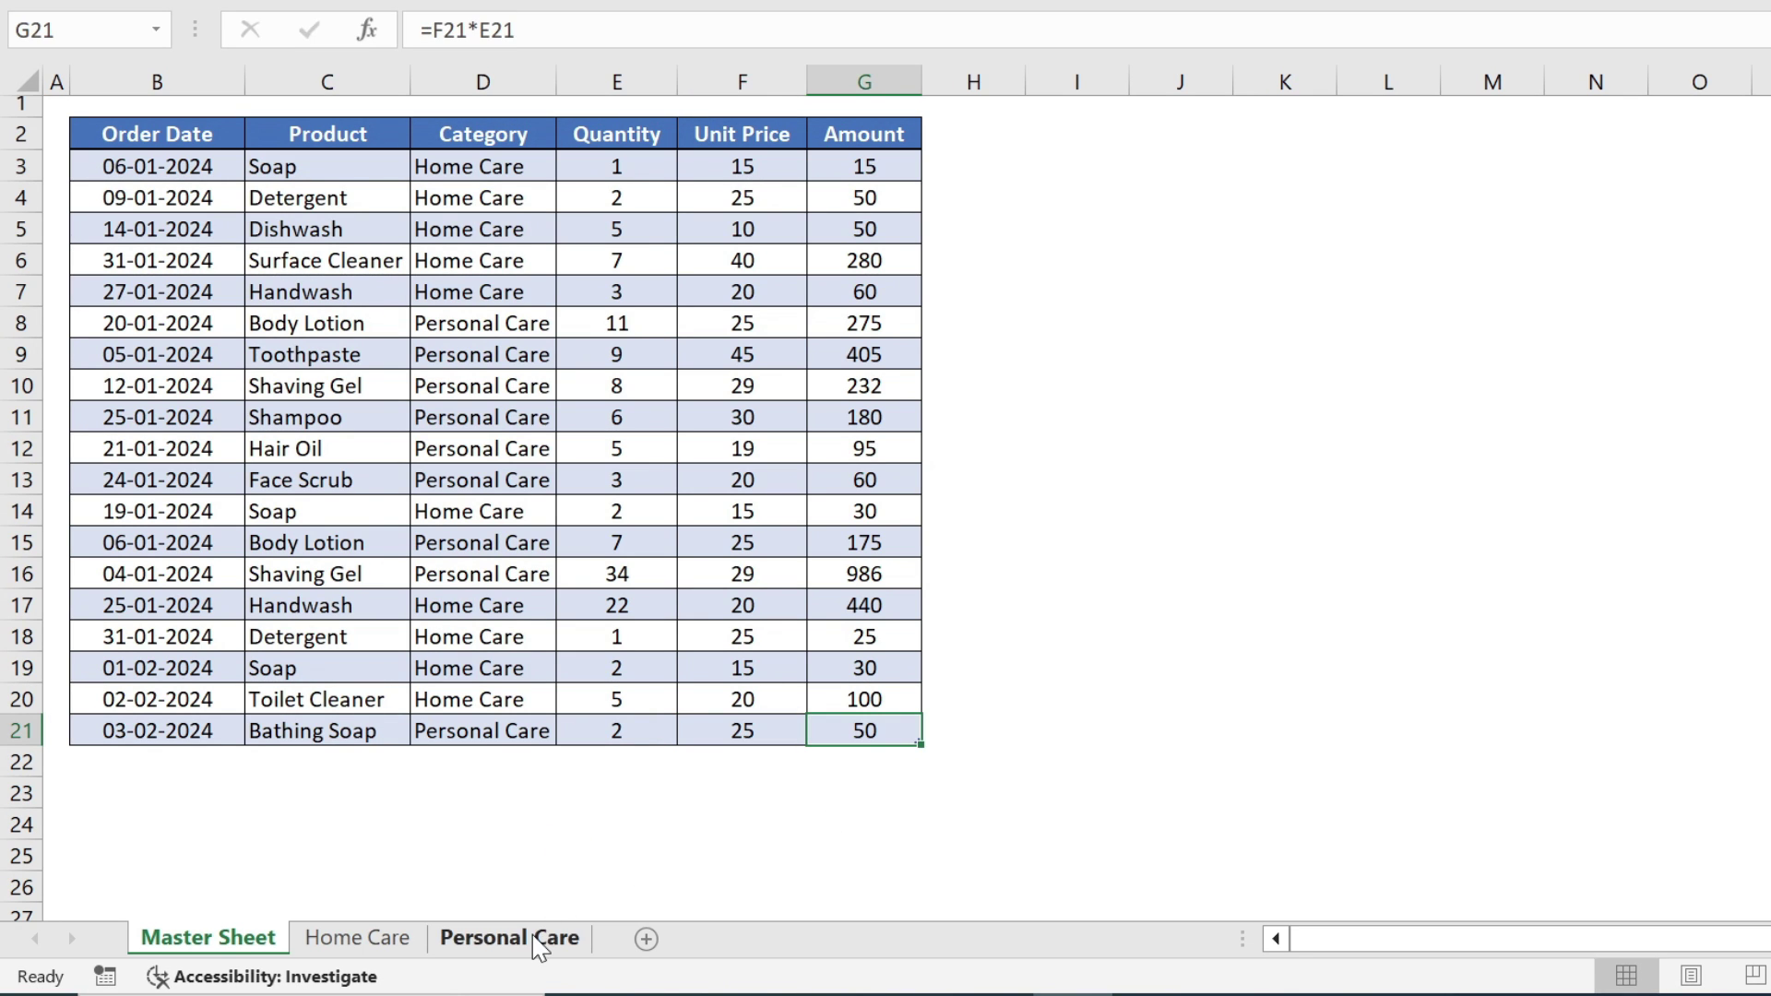
left_click(542, 938)
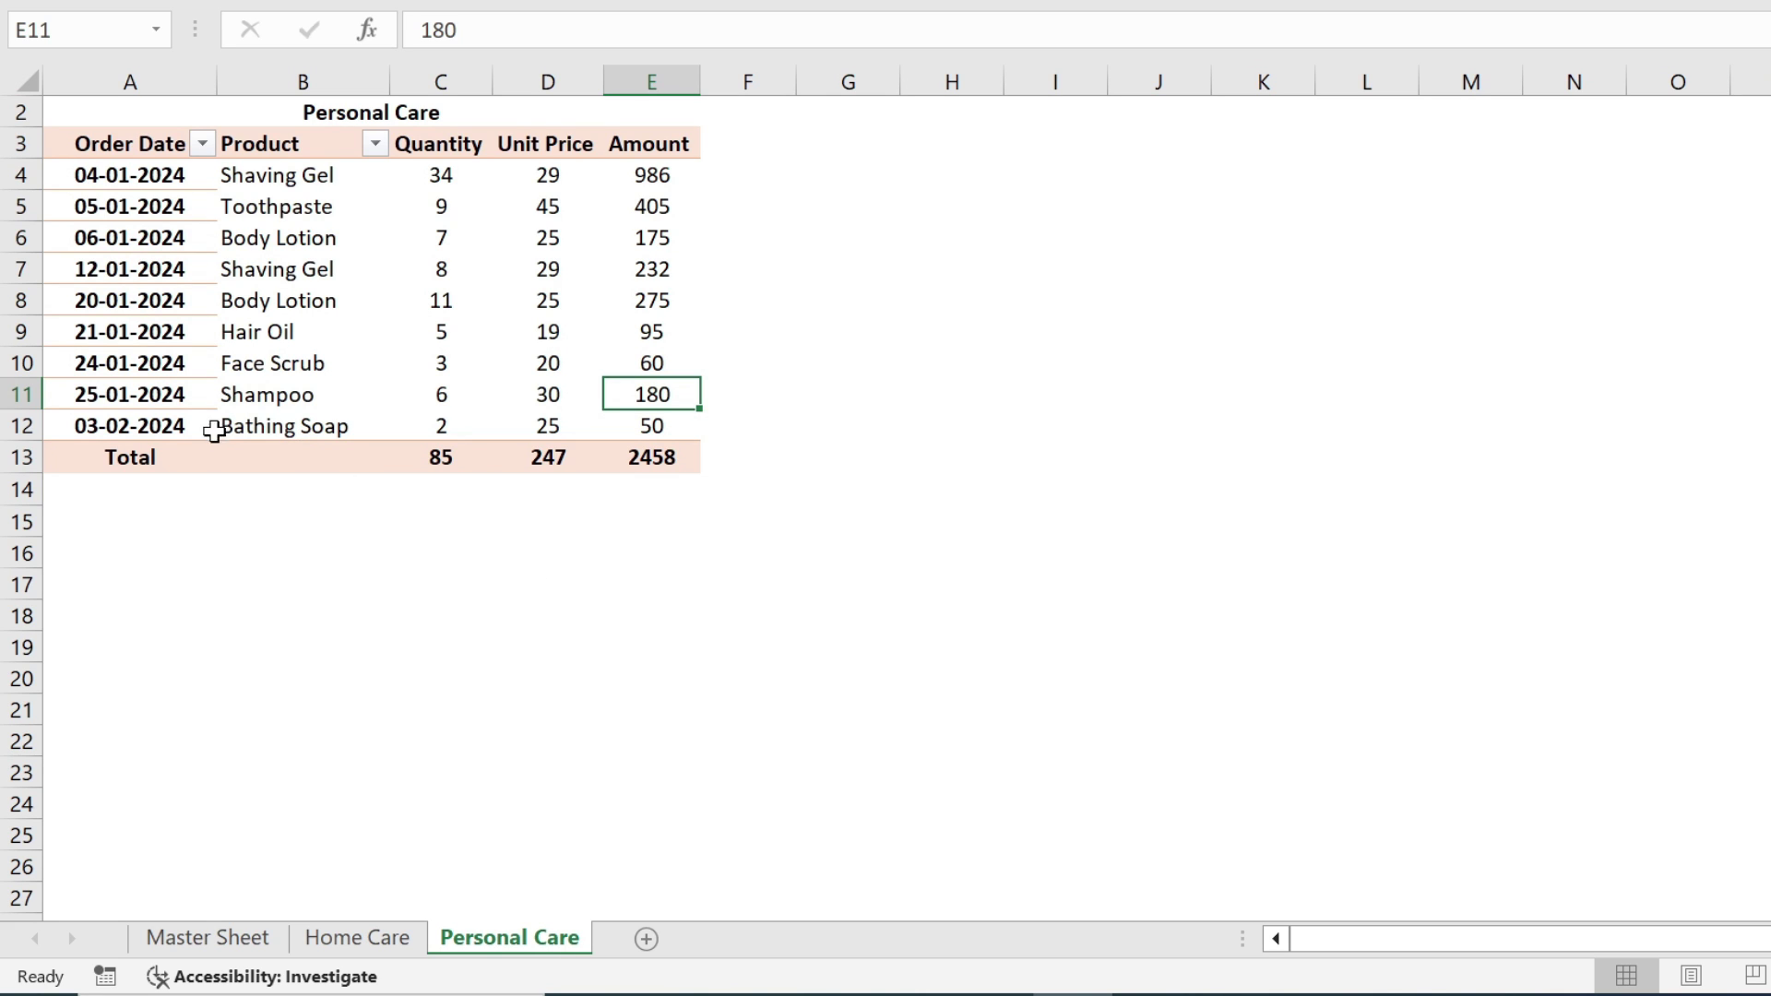
left_click_drag(186, 423, 636, 441)
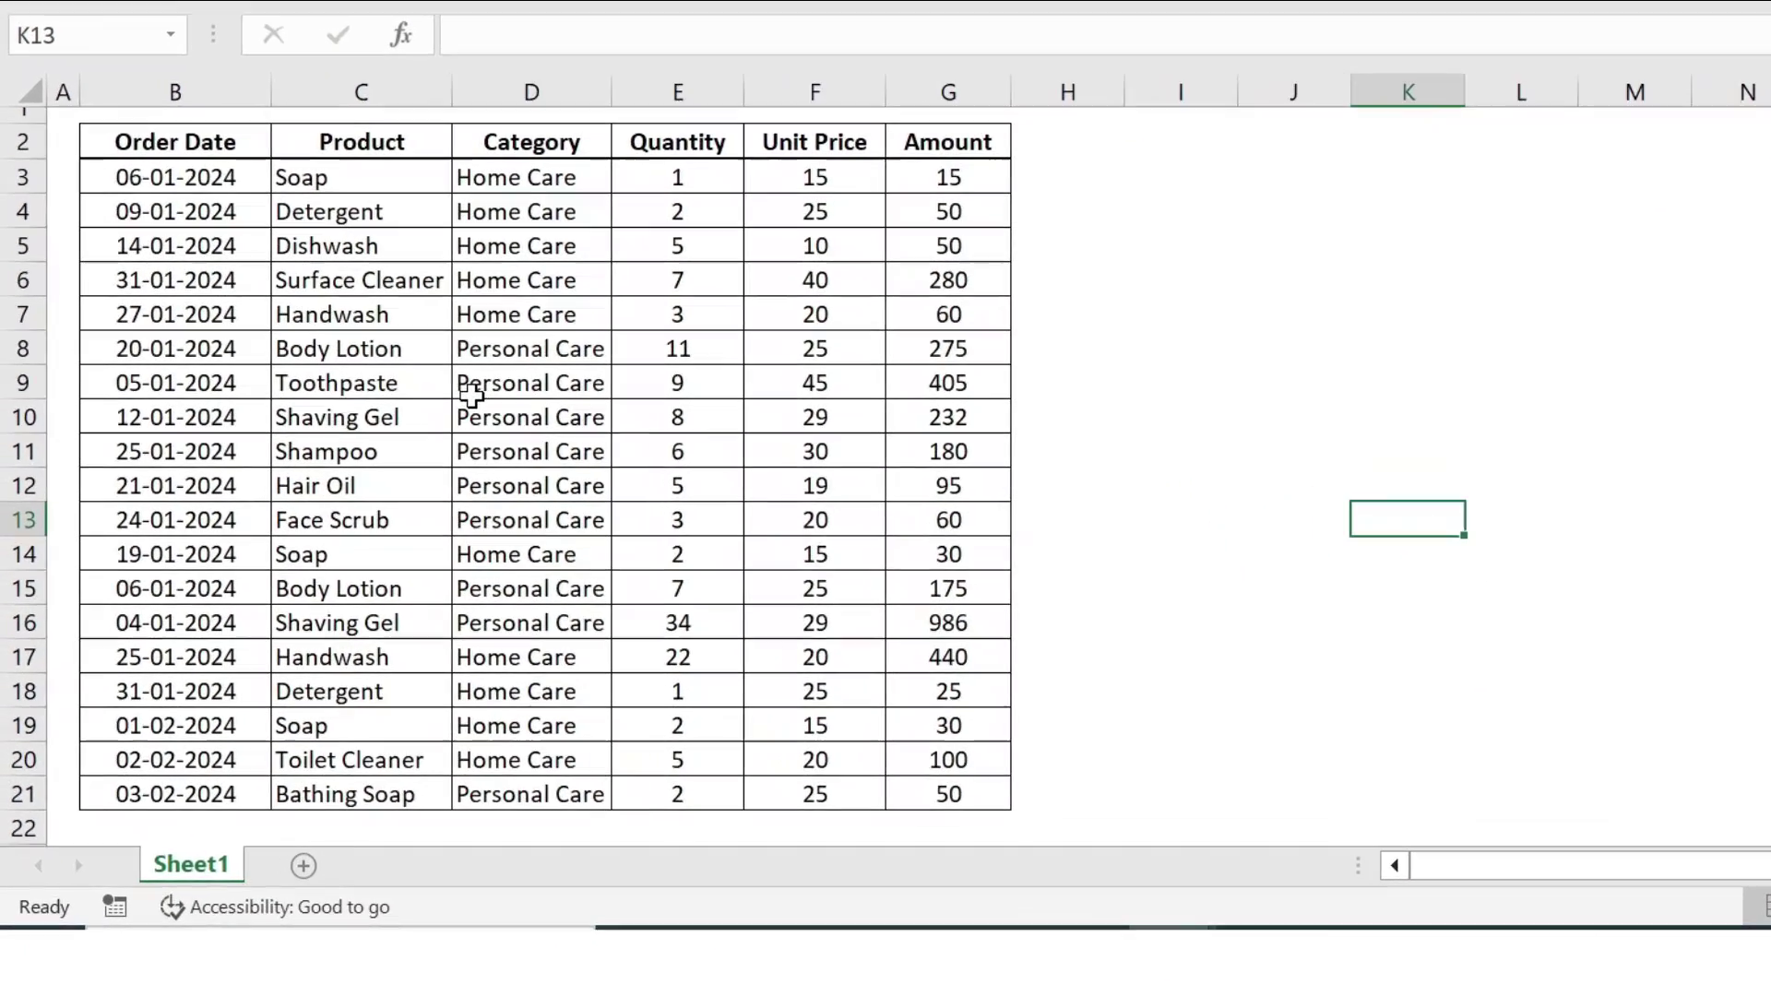
Convert B2:G21 into a table with headers and switch off its filter buttons
left_click(380, 421)
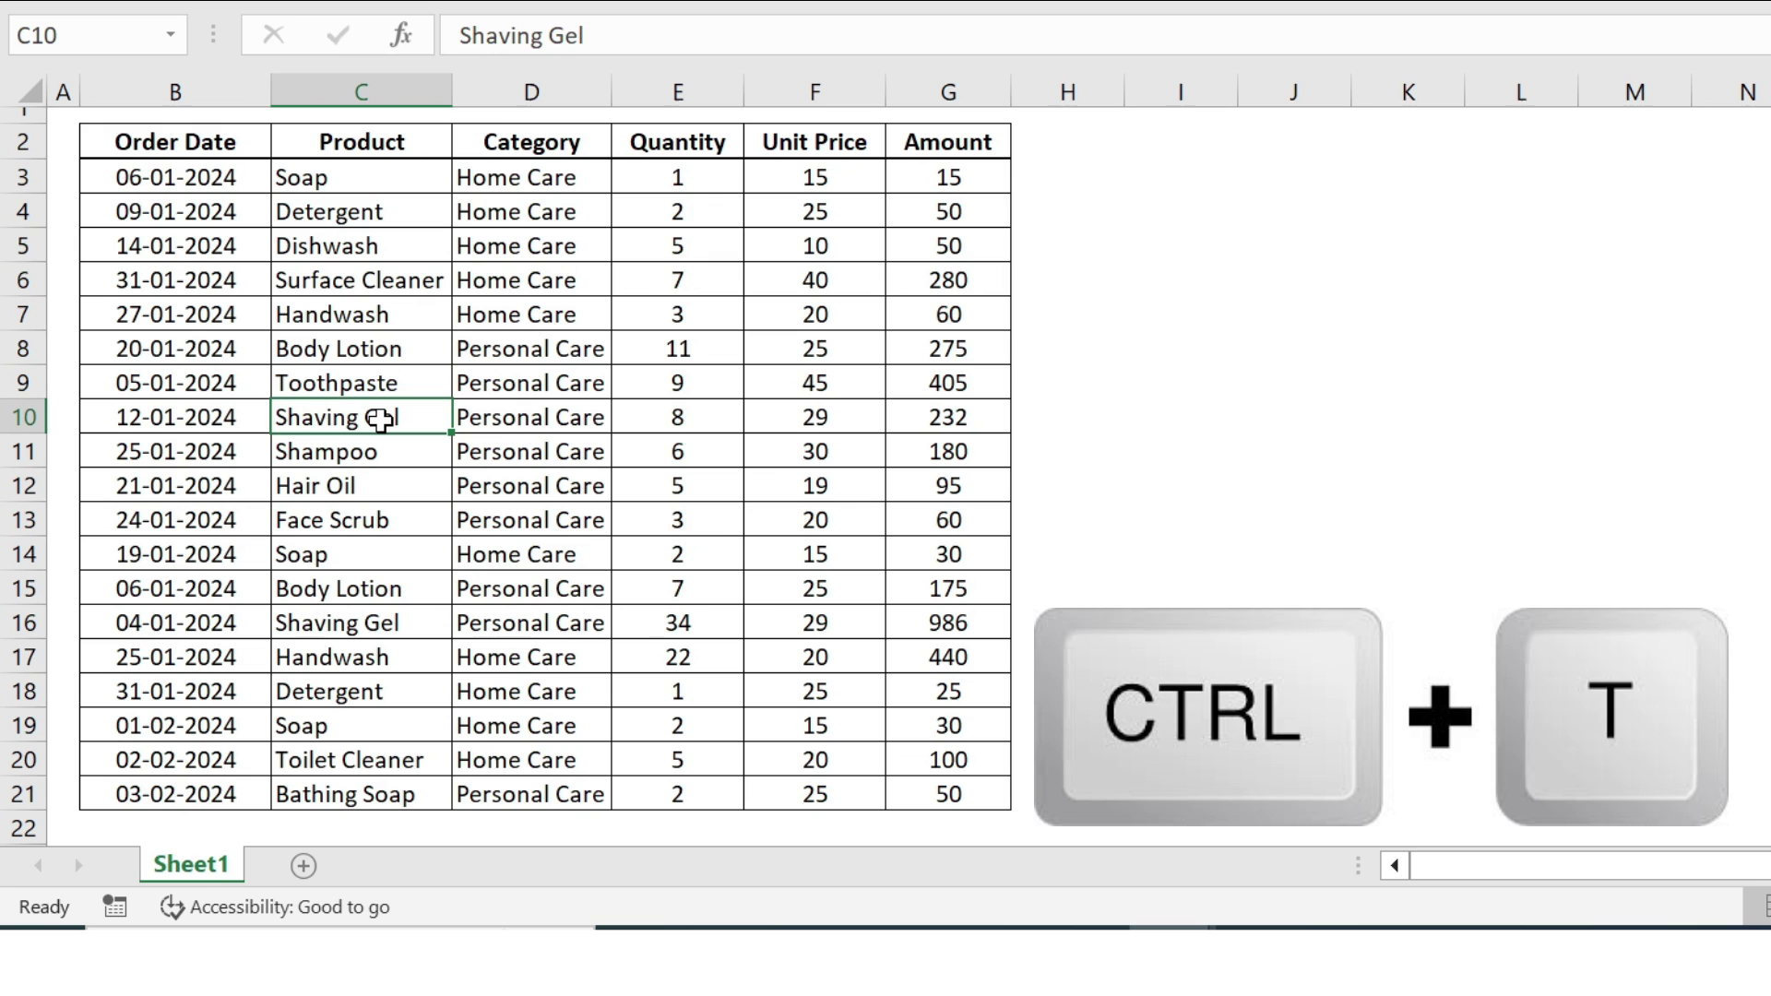
key("ctrl+t")
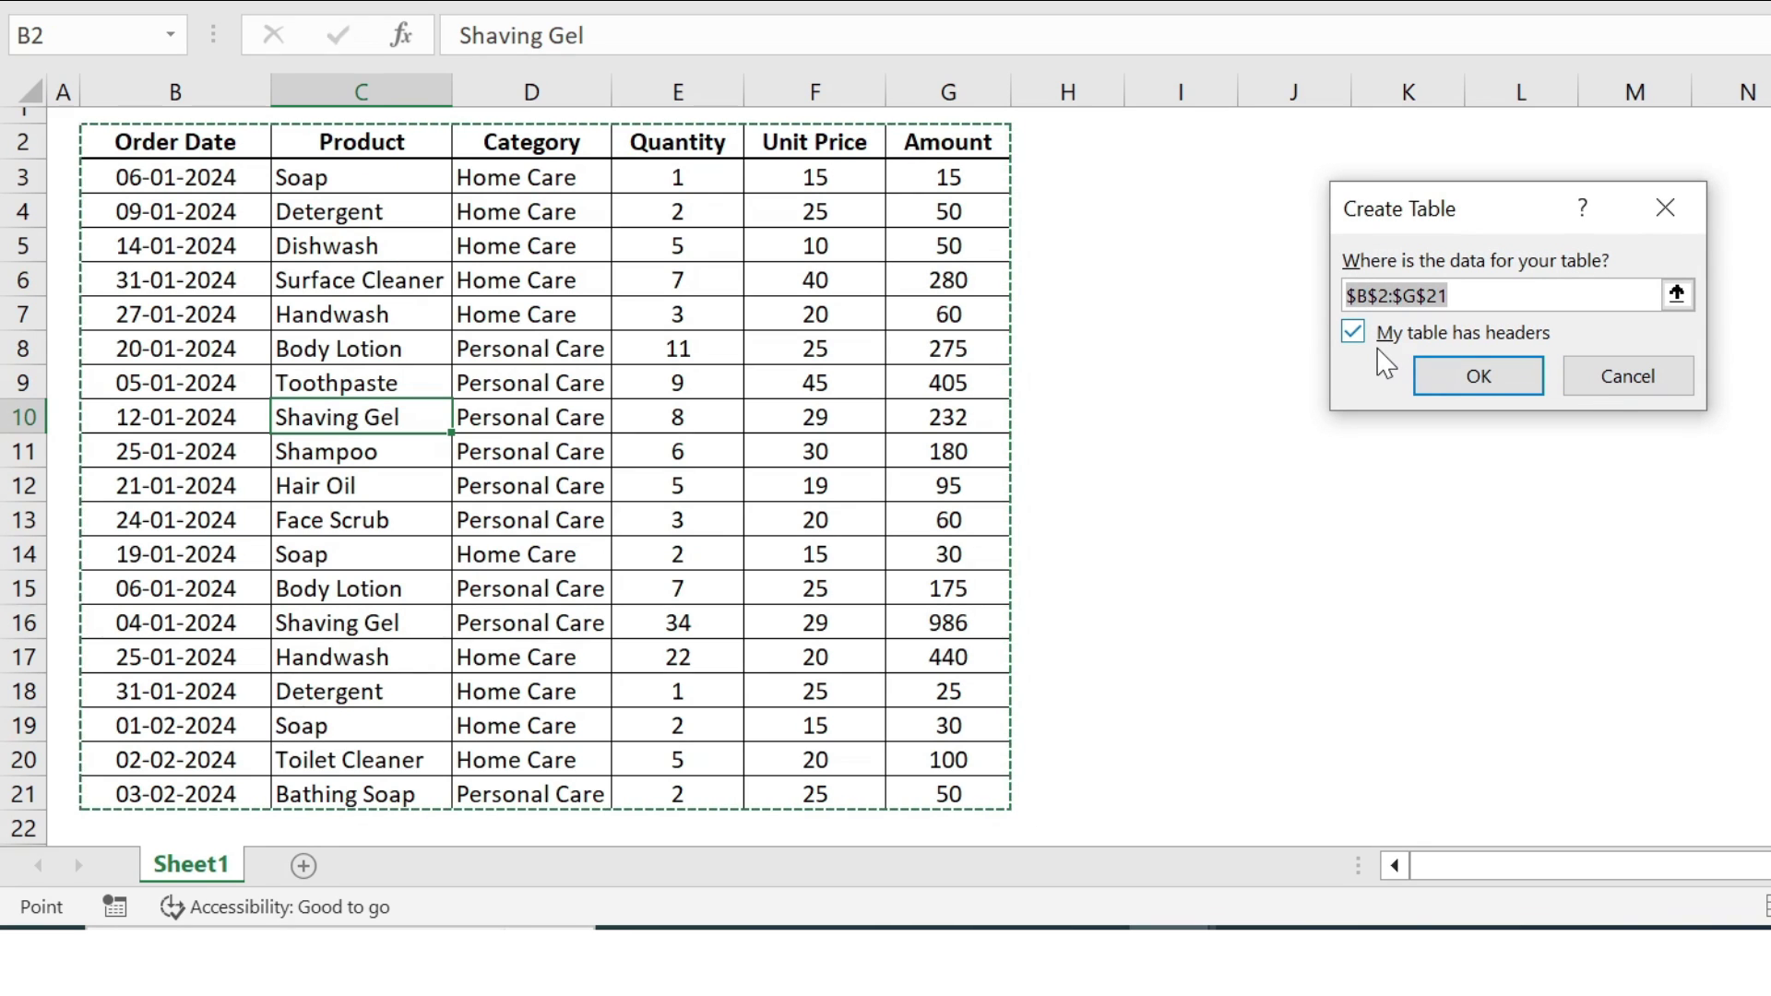
left_click(1485, 385)
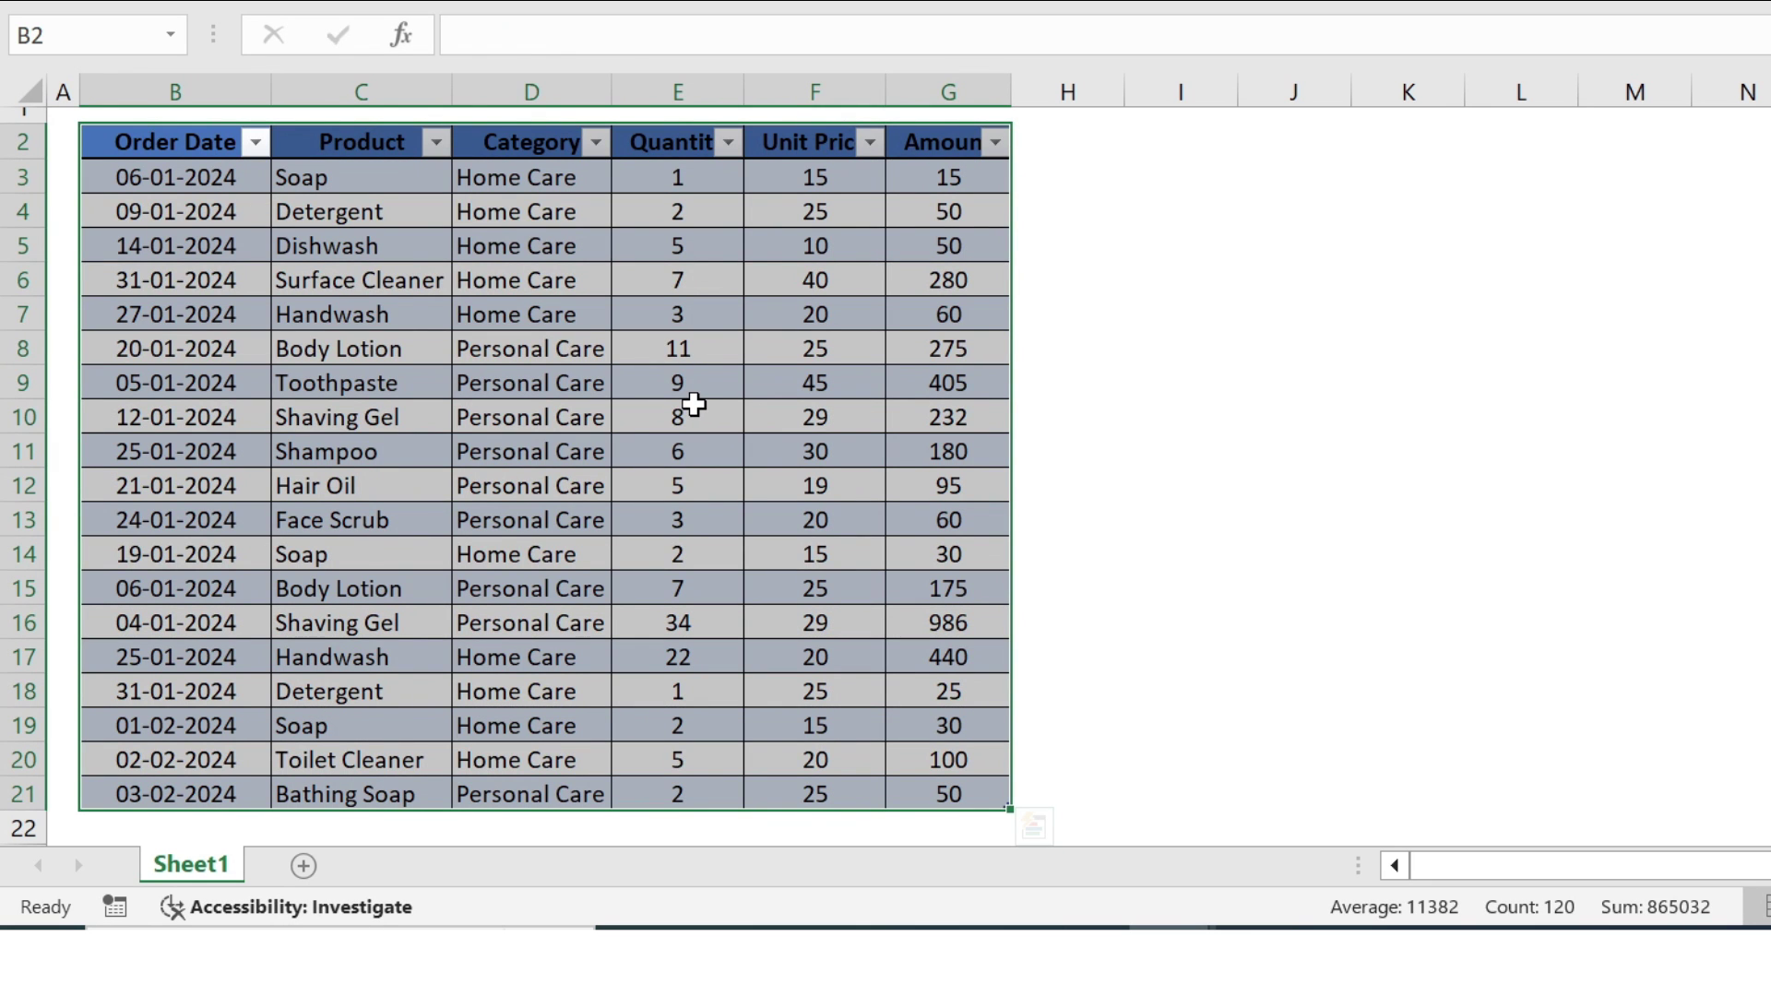
left_click(694, 403)
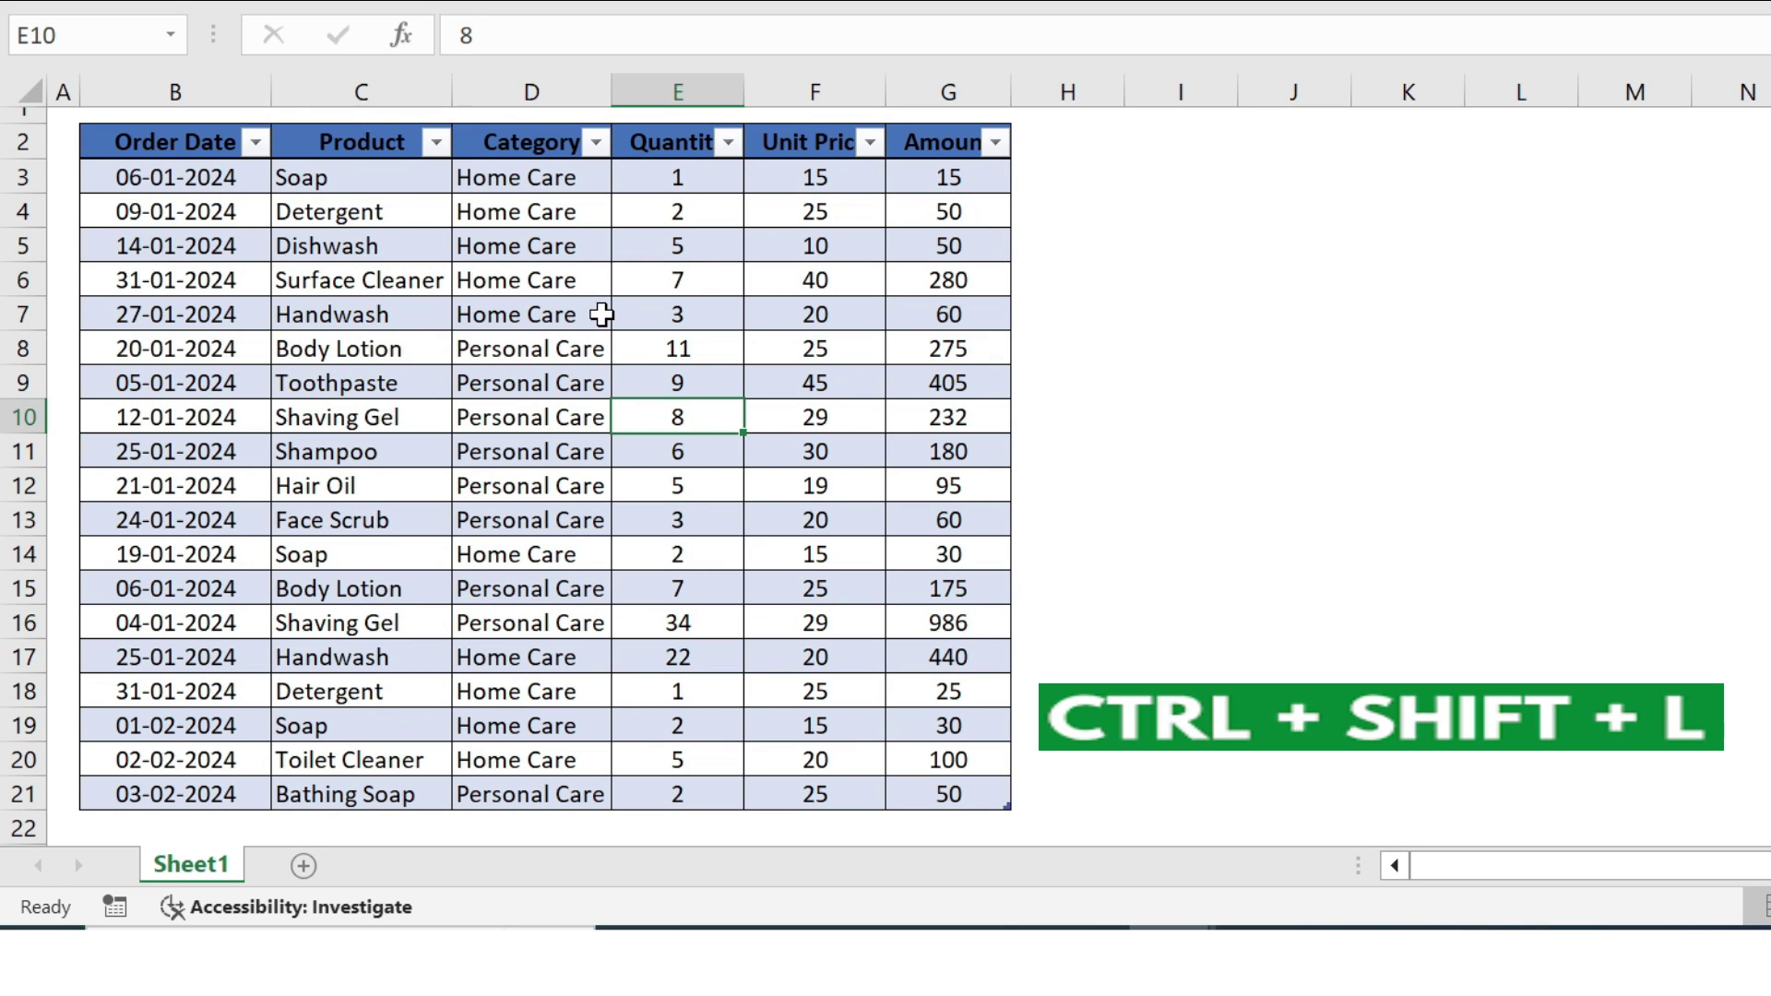
key("ctrl+shift+l")
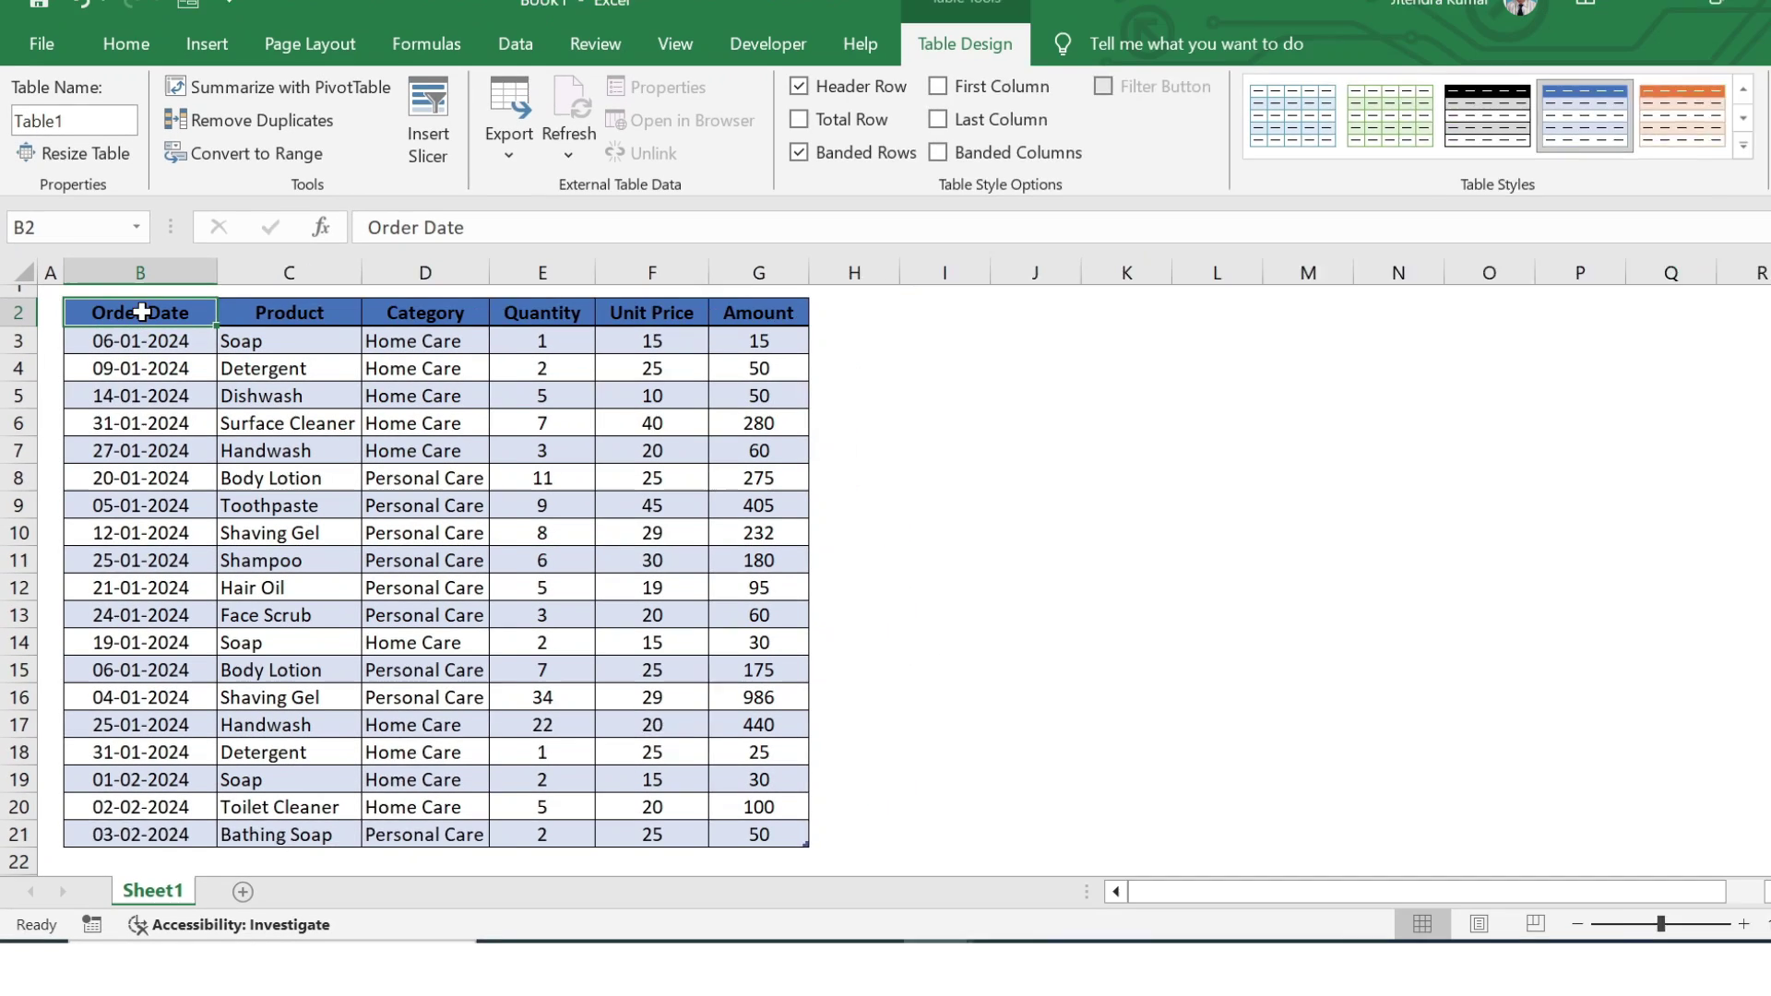
mouse_move(139, 309)
left_mouse_down()
mouse_move(851, 312)
mouse_move(784, 329)
left_mouse_up()
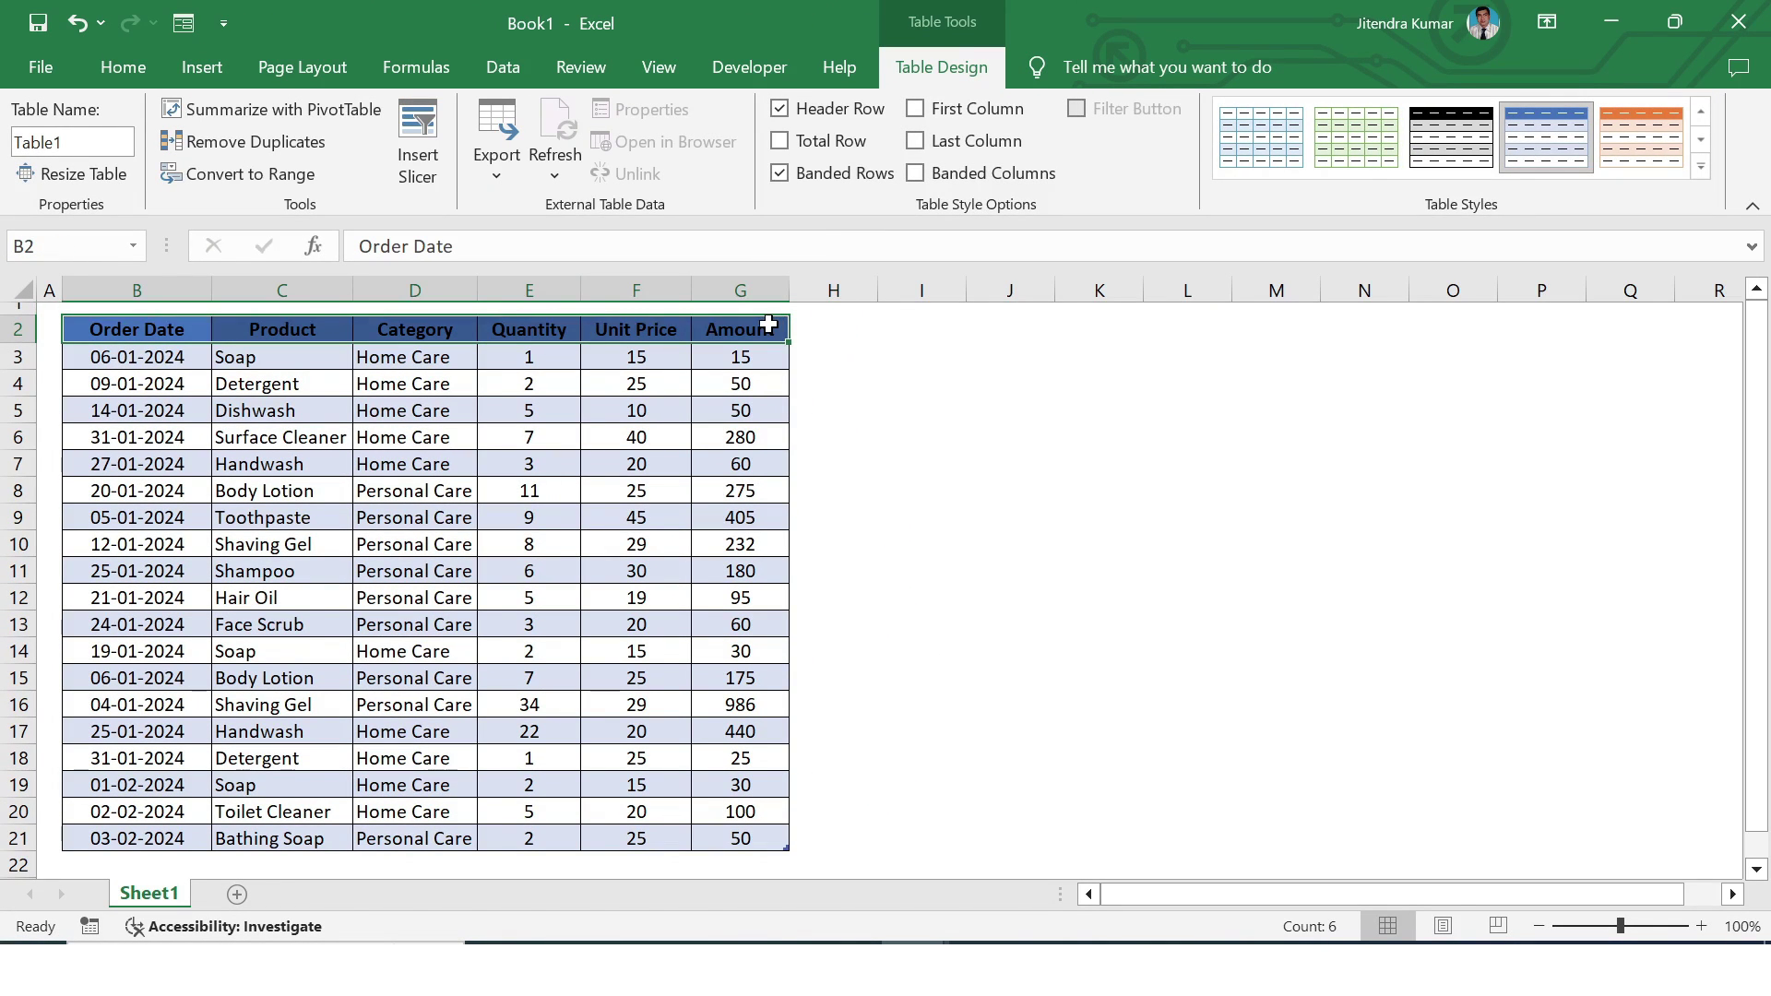
Make the table's header text white
left_click(122, 66)
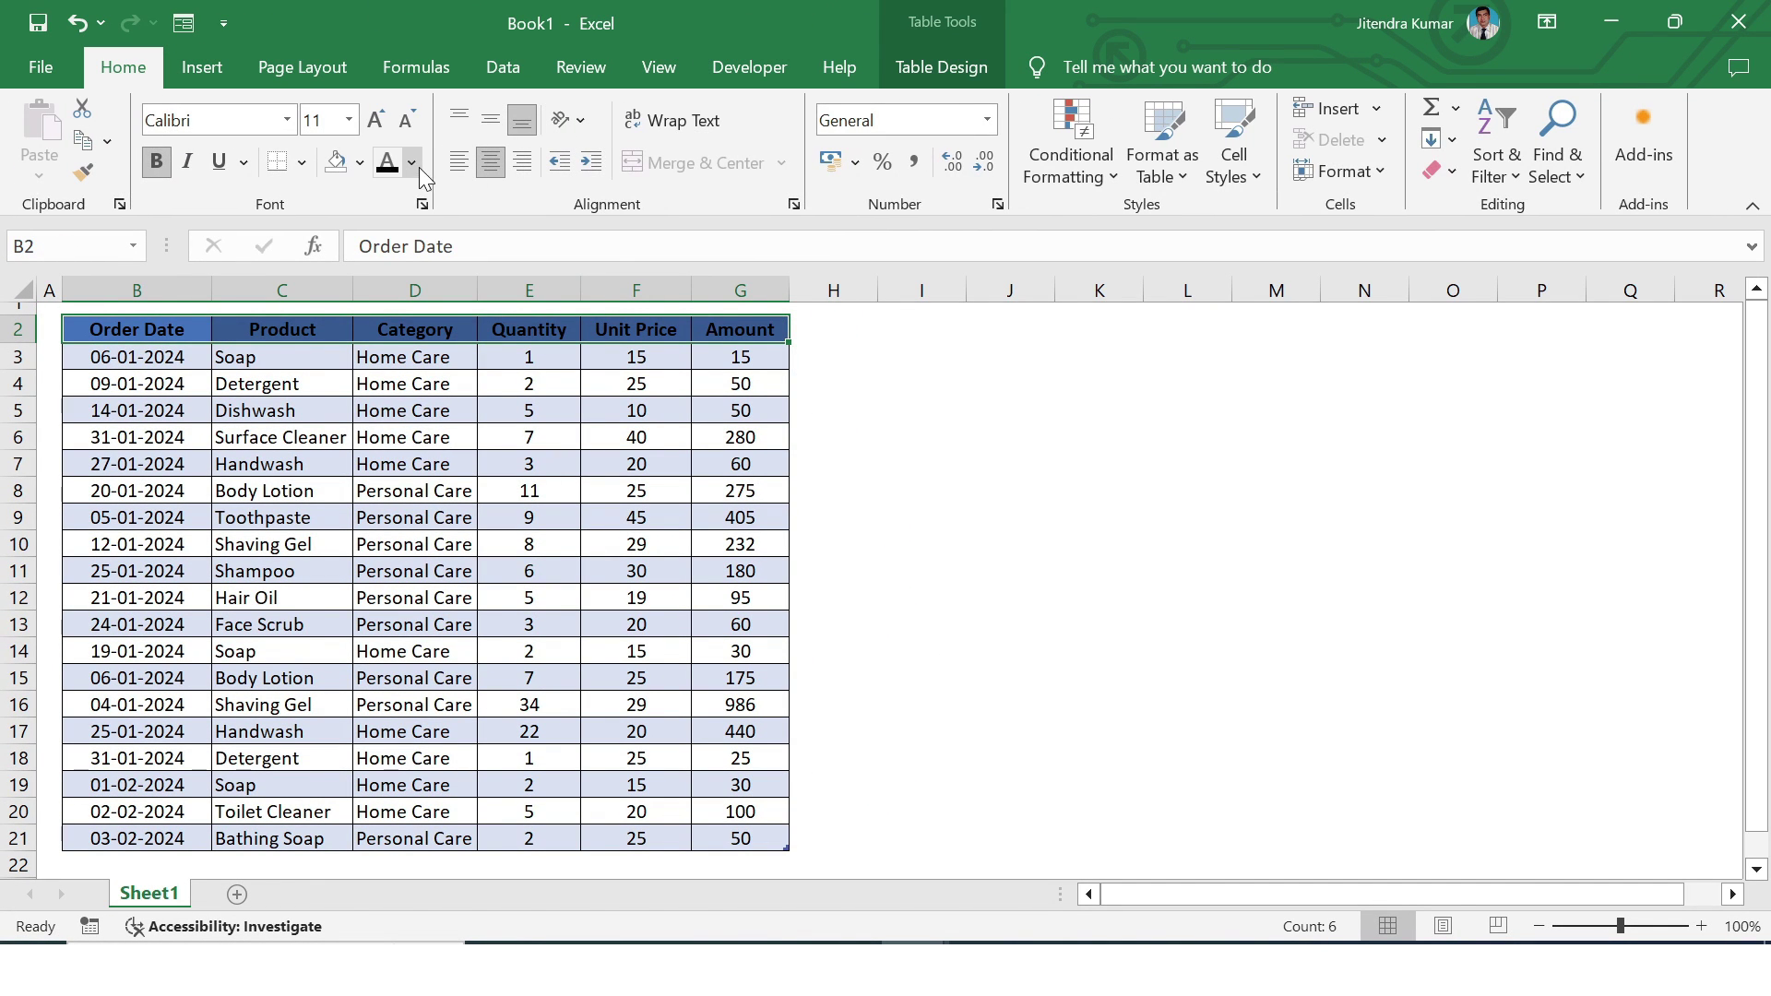
left_click(412, 162)
left_click(389, 260)
left_click(632, 518)
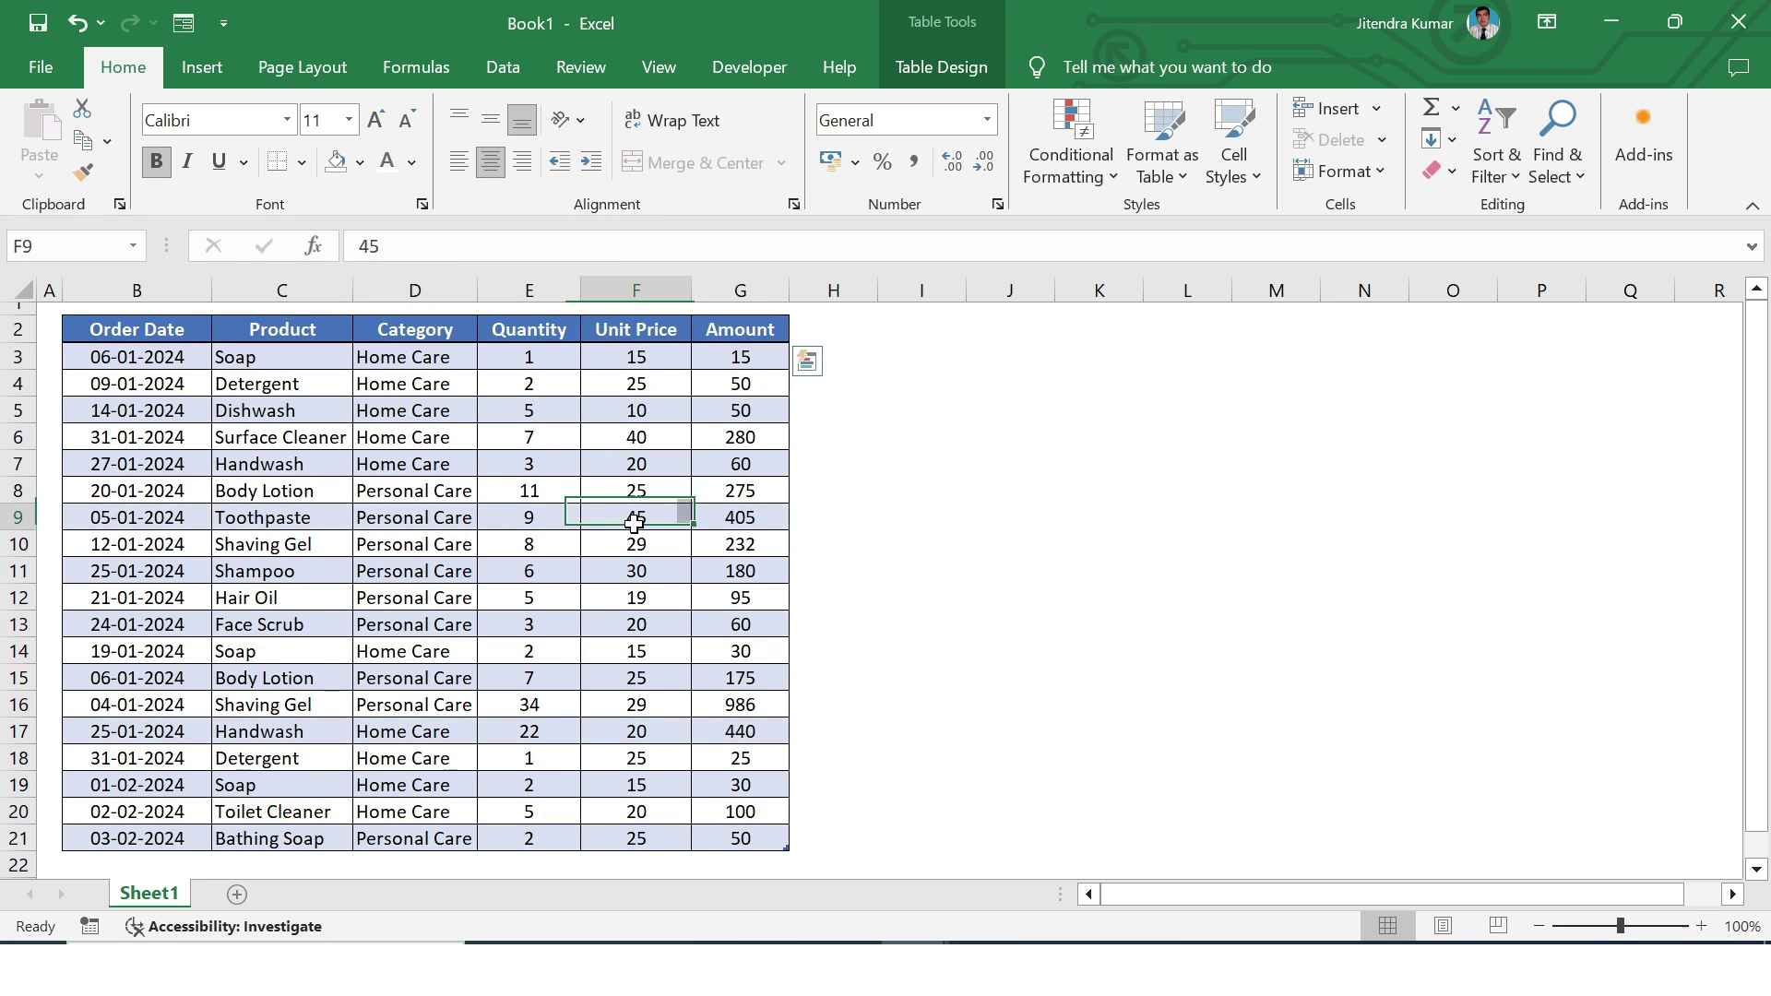
Rename the Sheet1 worksheet to 'Master Sheet'
right_click(171, 896)
left_click(258, 639)
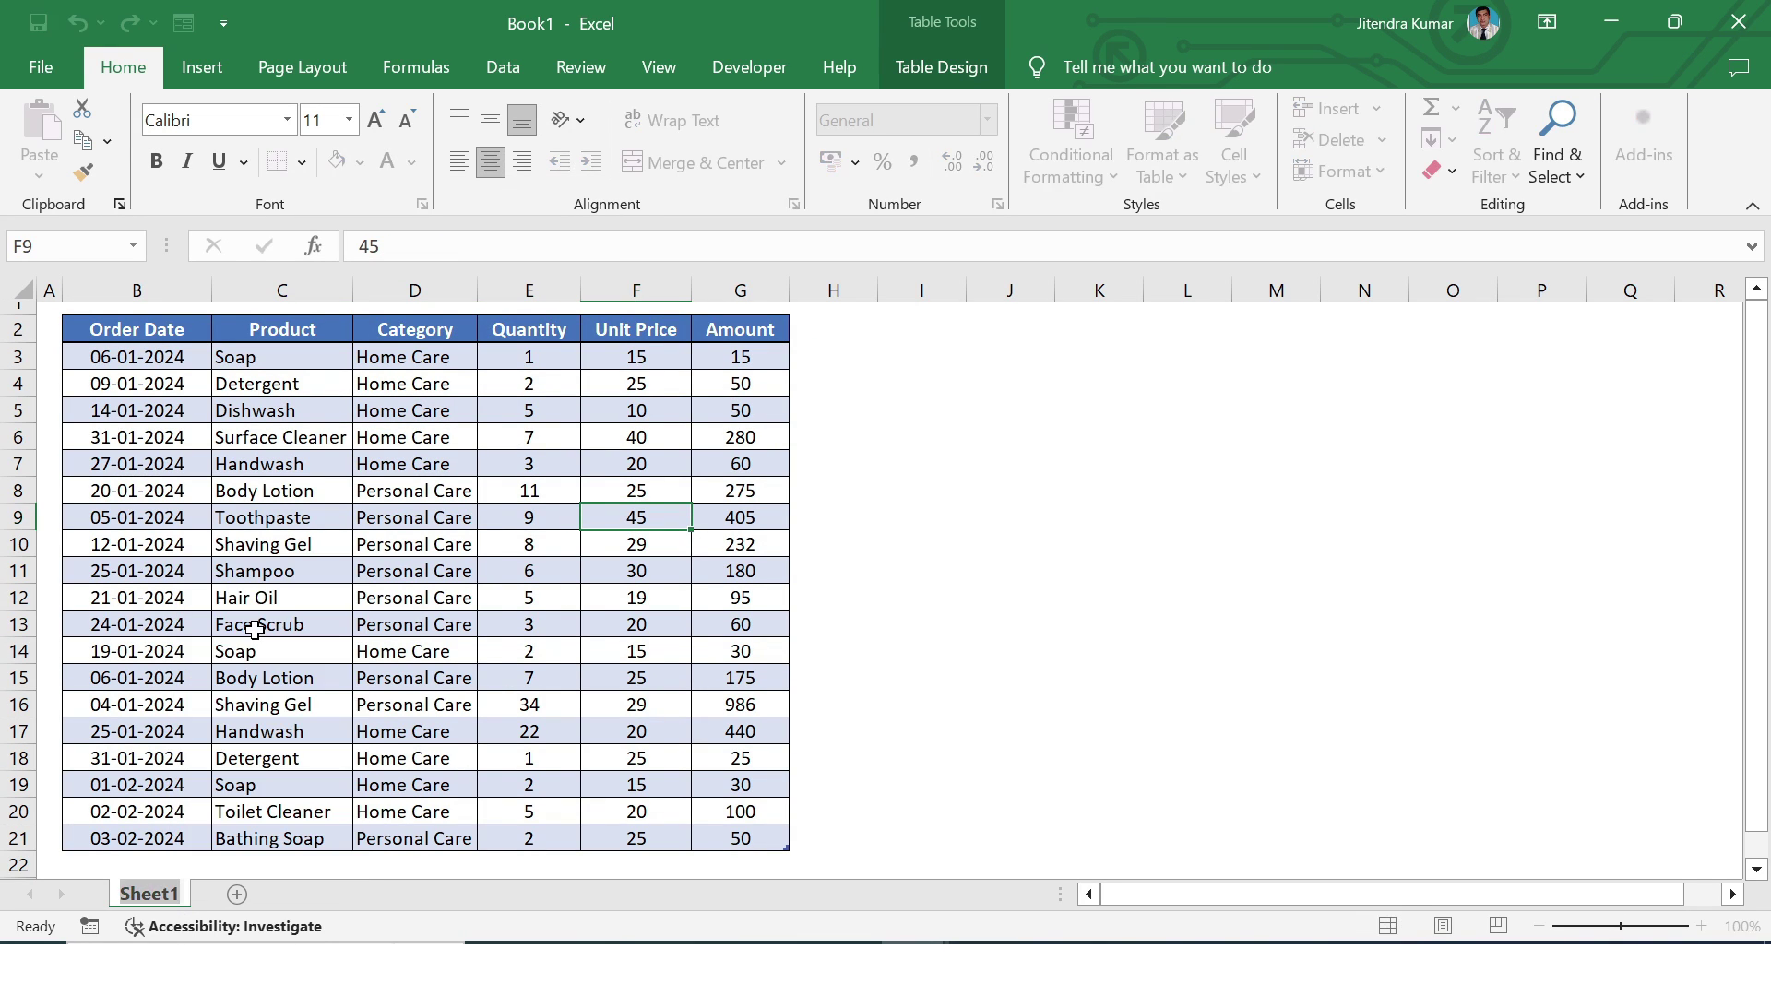
type("Master She")
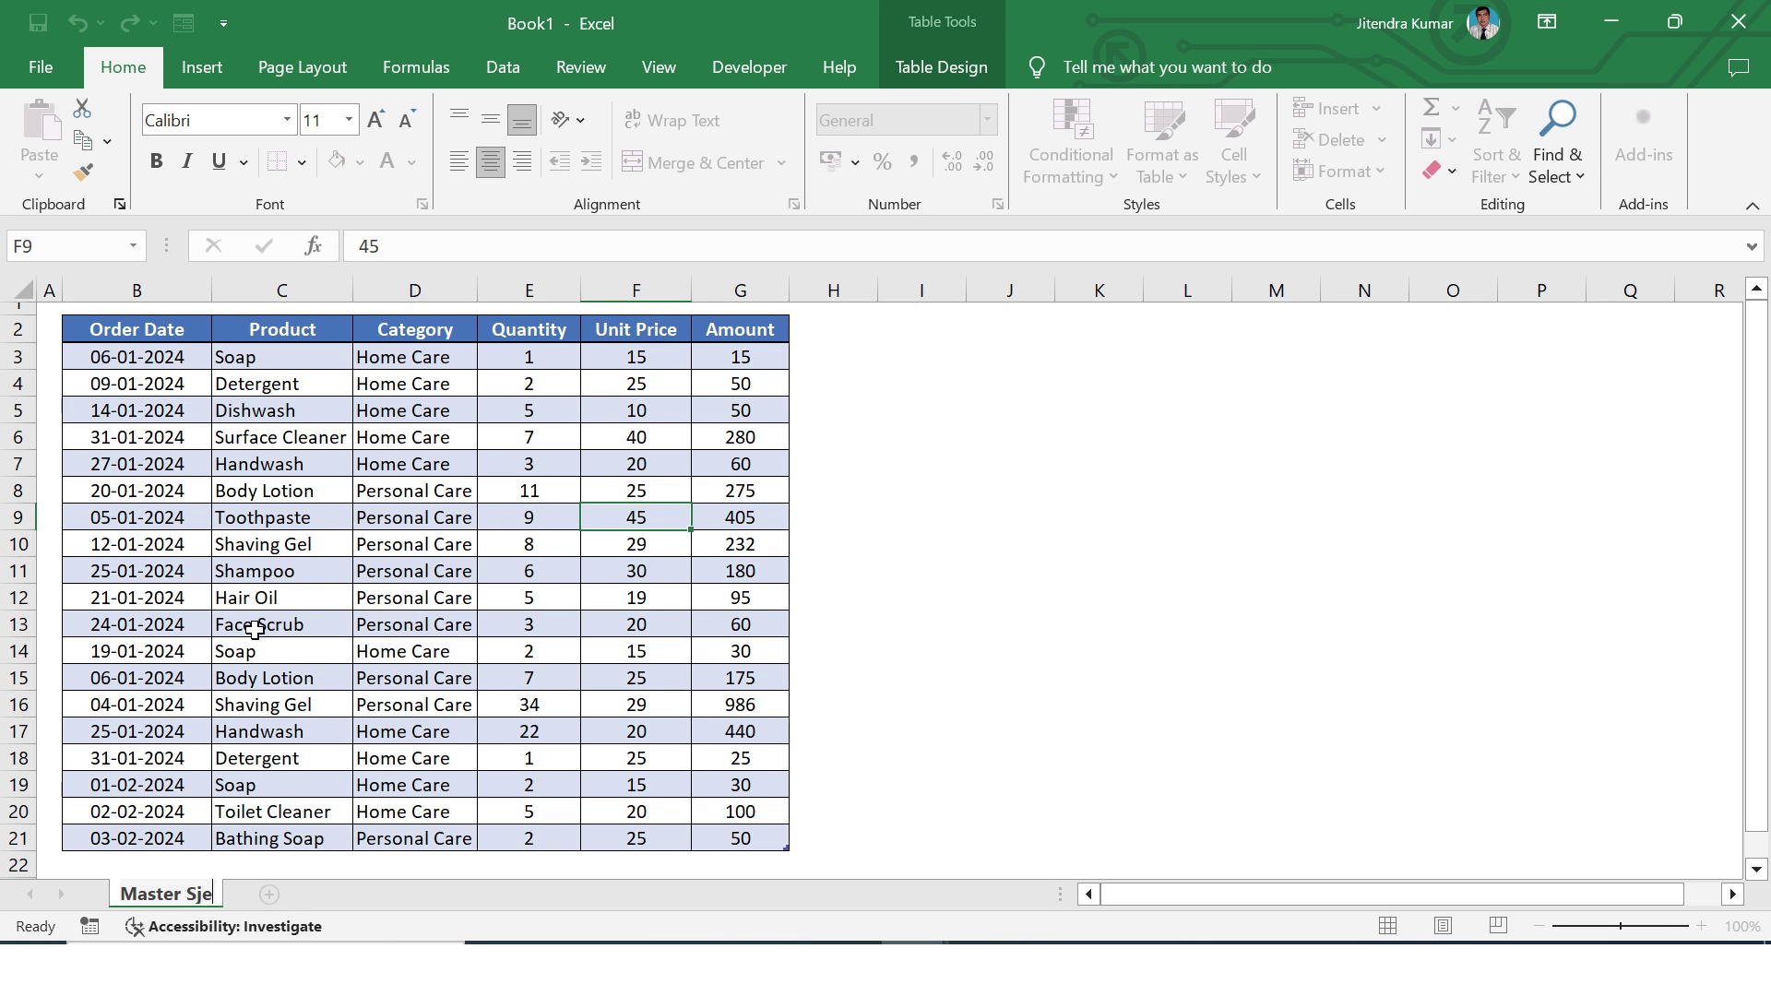
type("et")
left_click(578, 583)
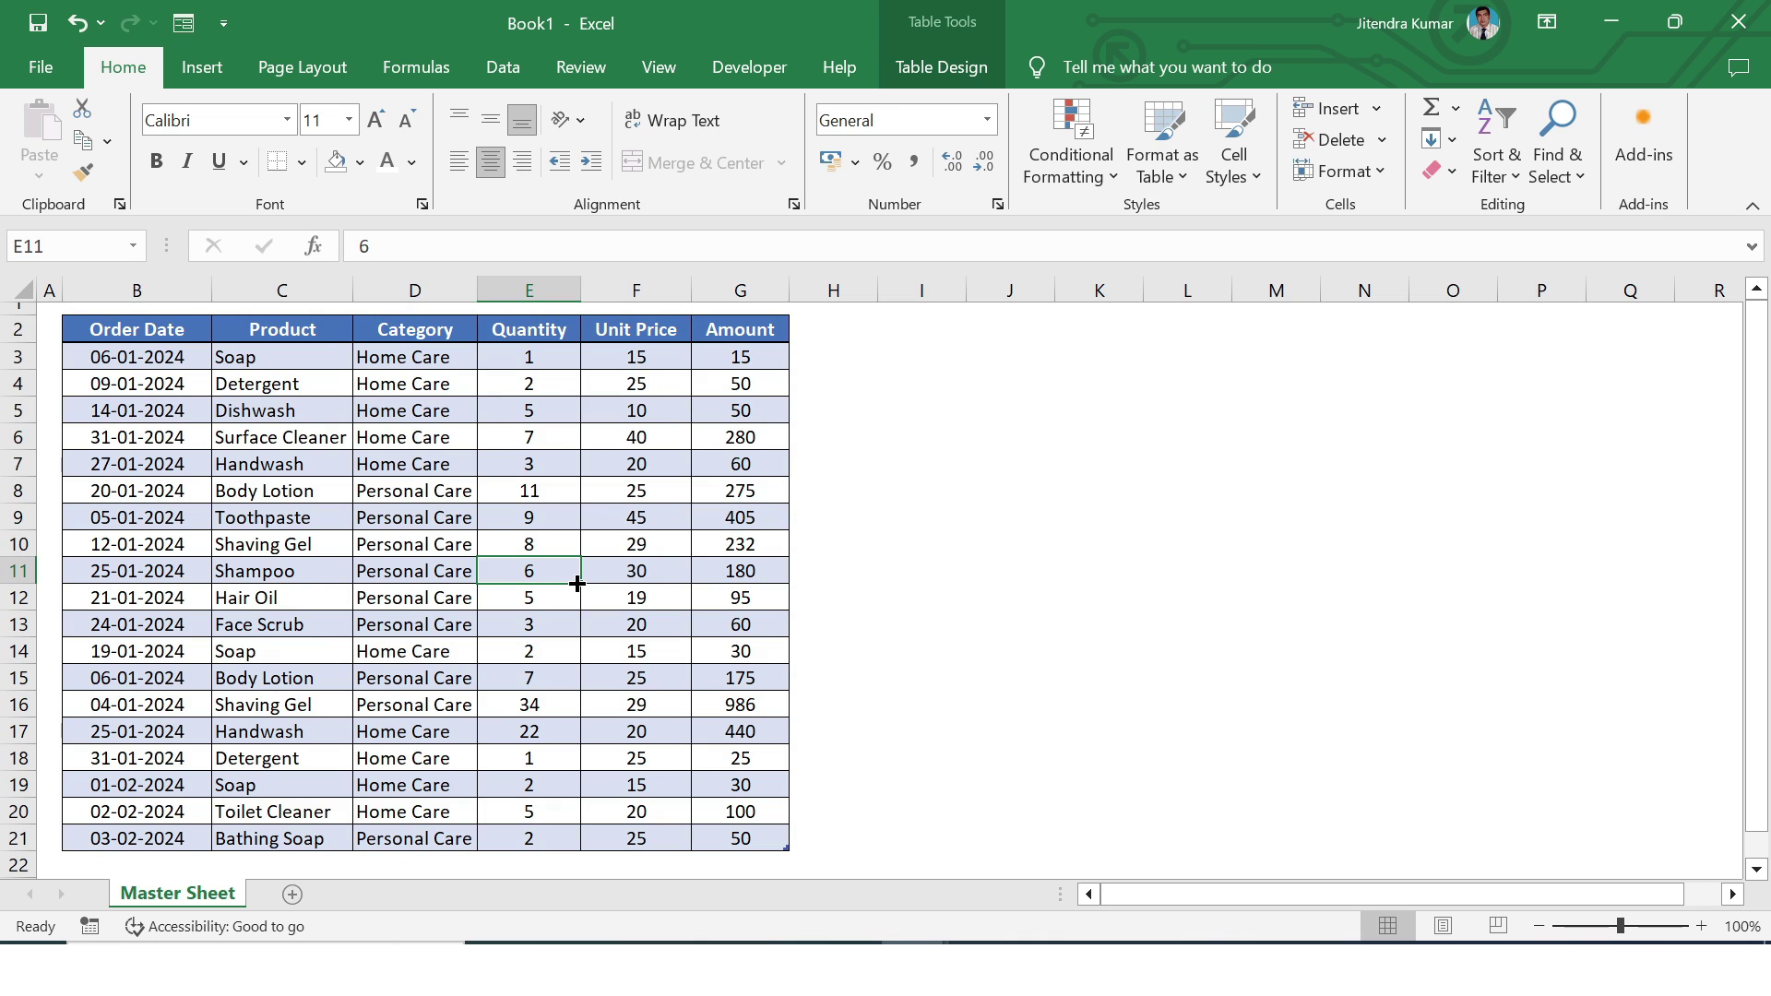
left_click(364, 524)
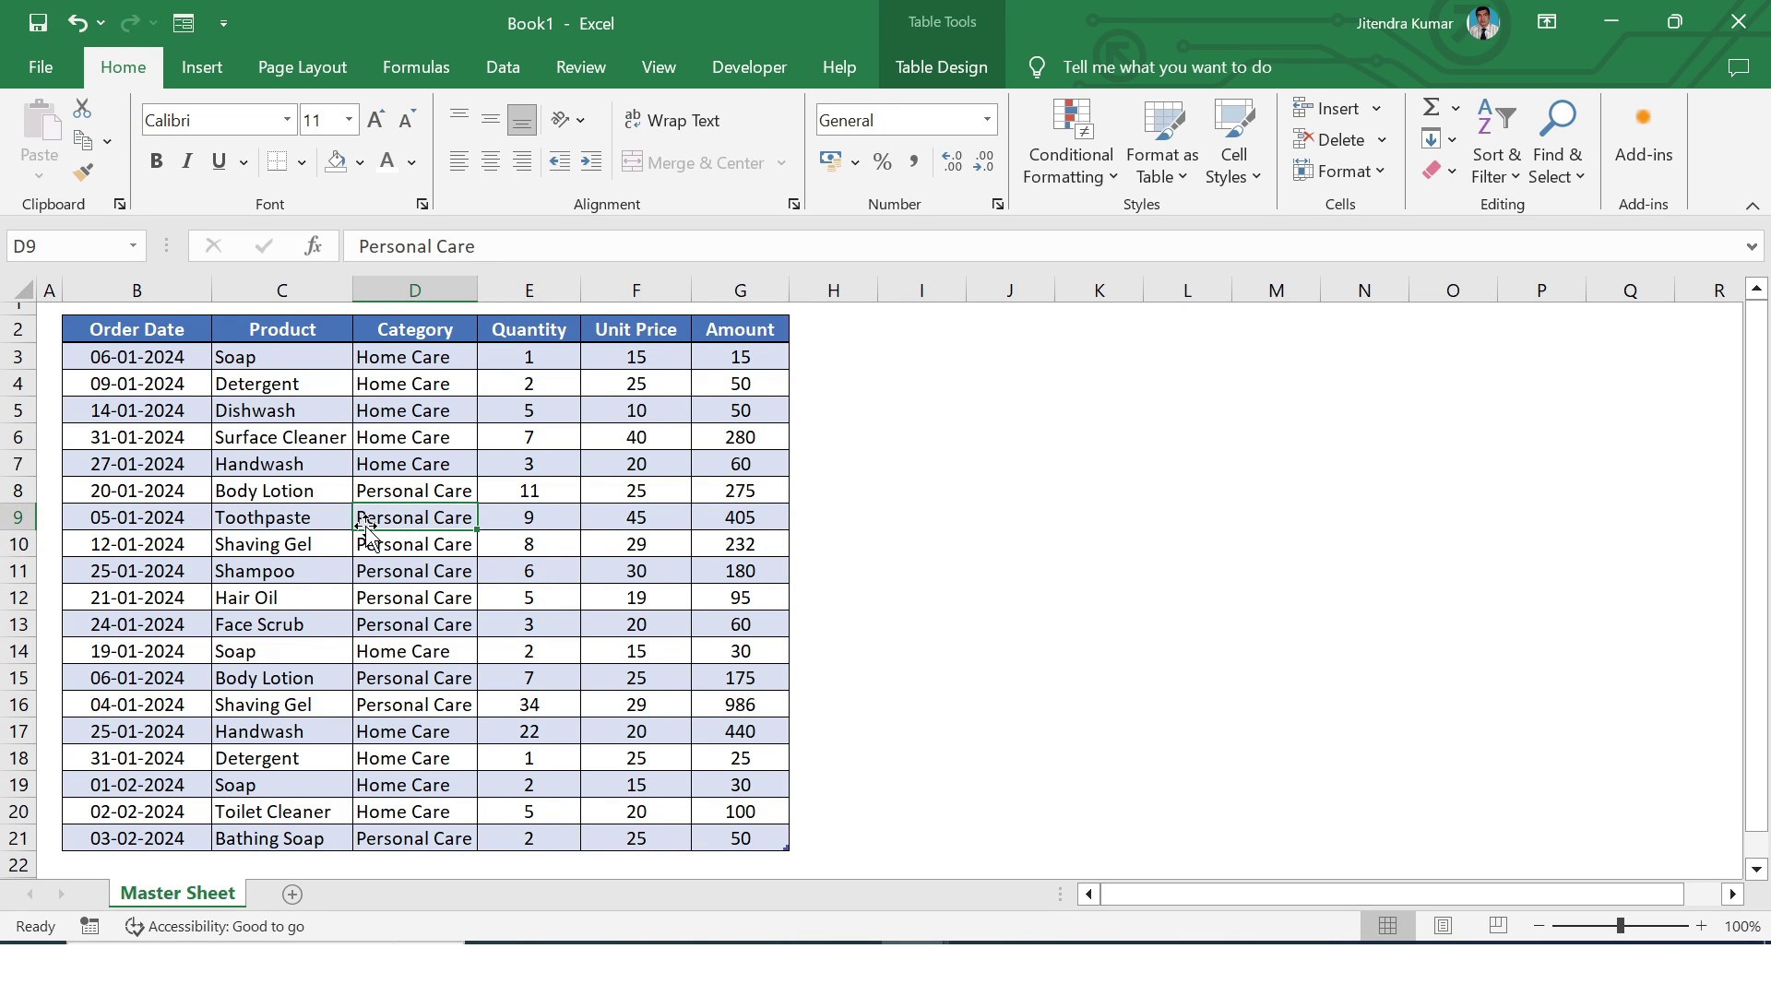
left_click(202, 72)
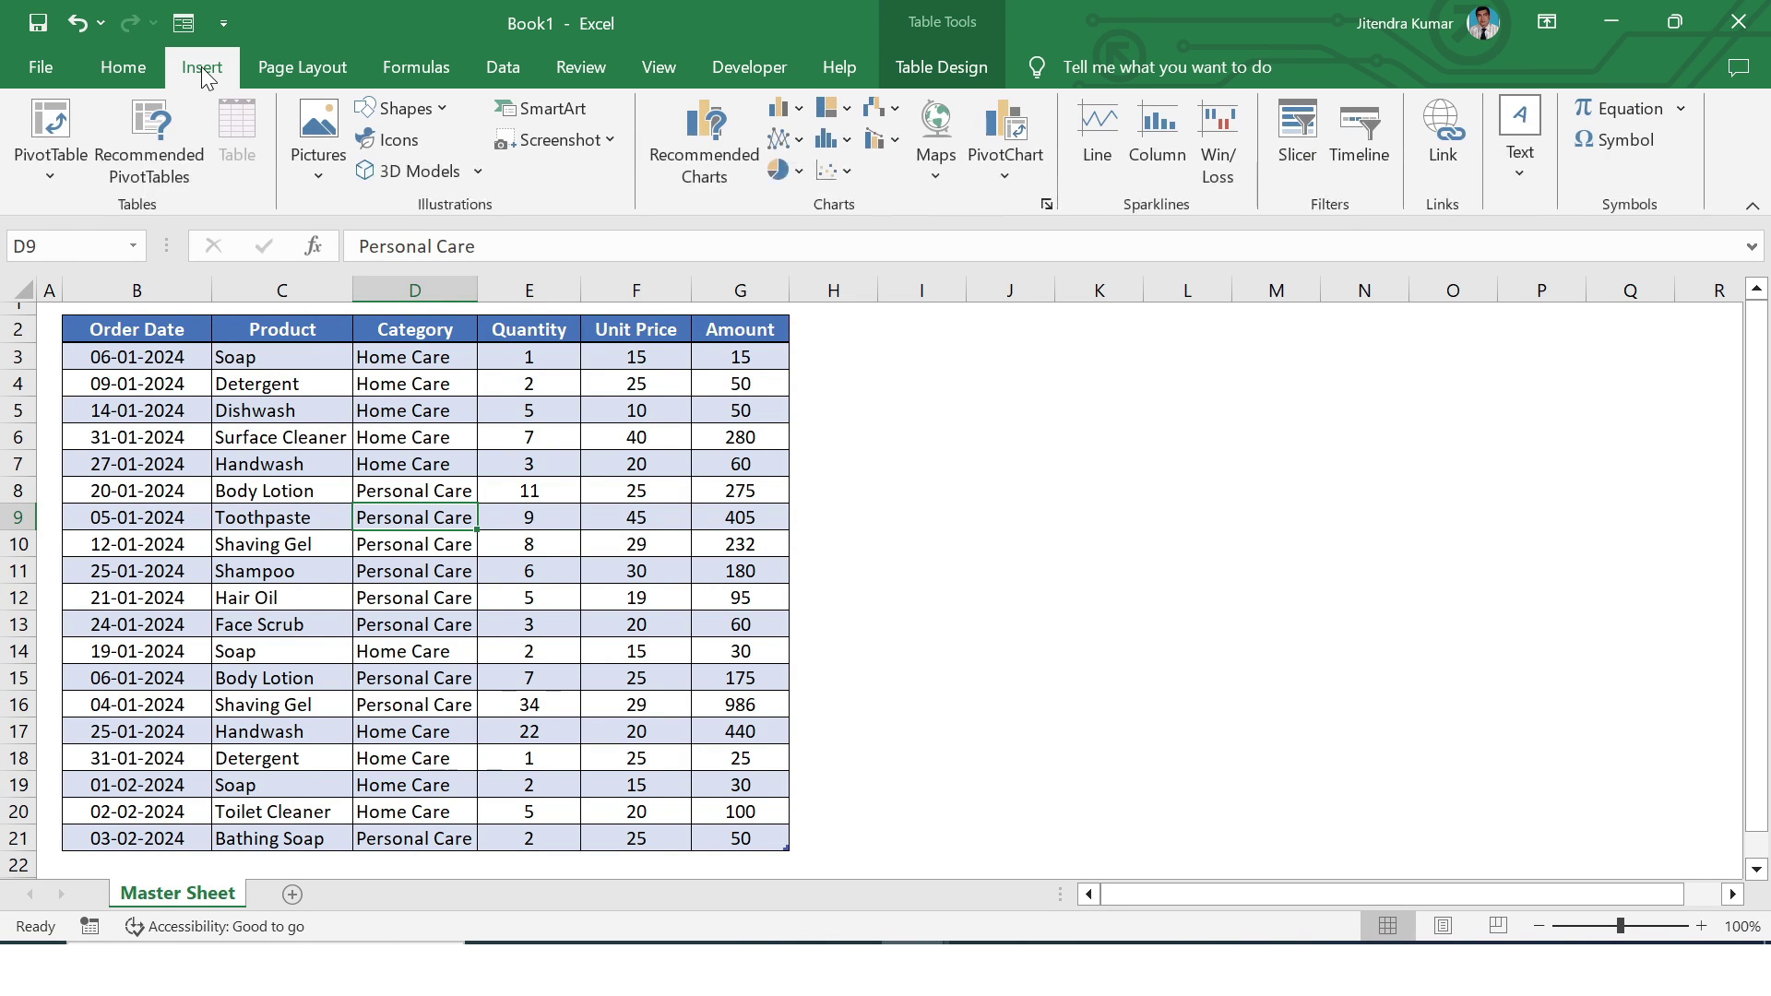
Insert a PivotTable from Table1 onto a new worksheet
left_click(50, 123)
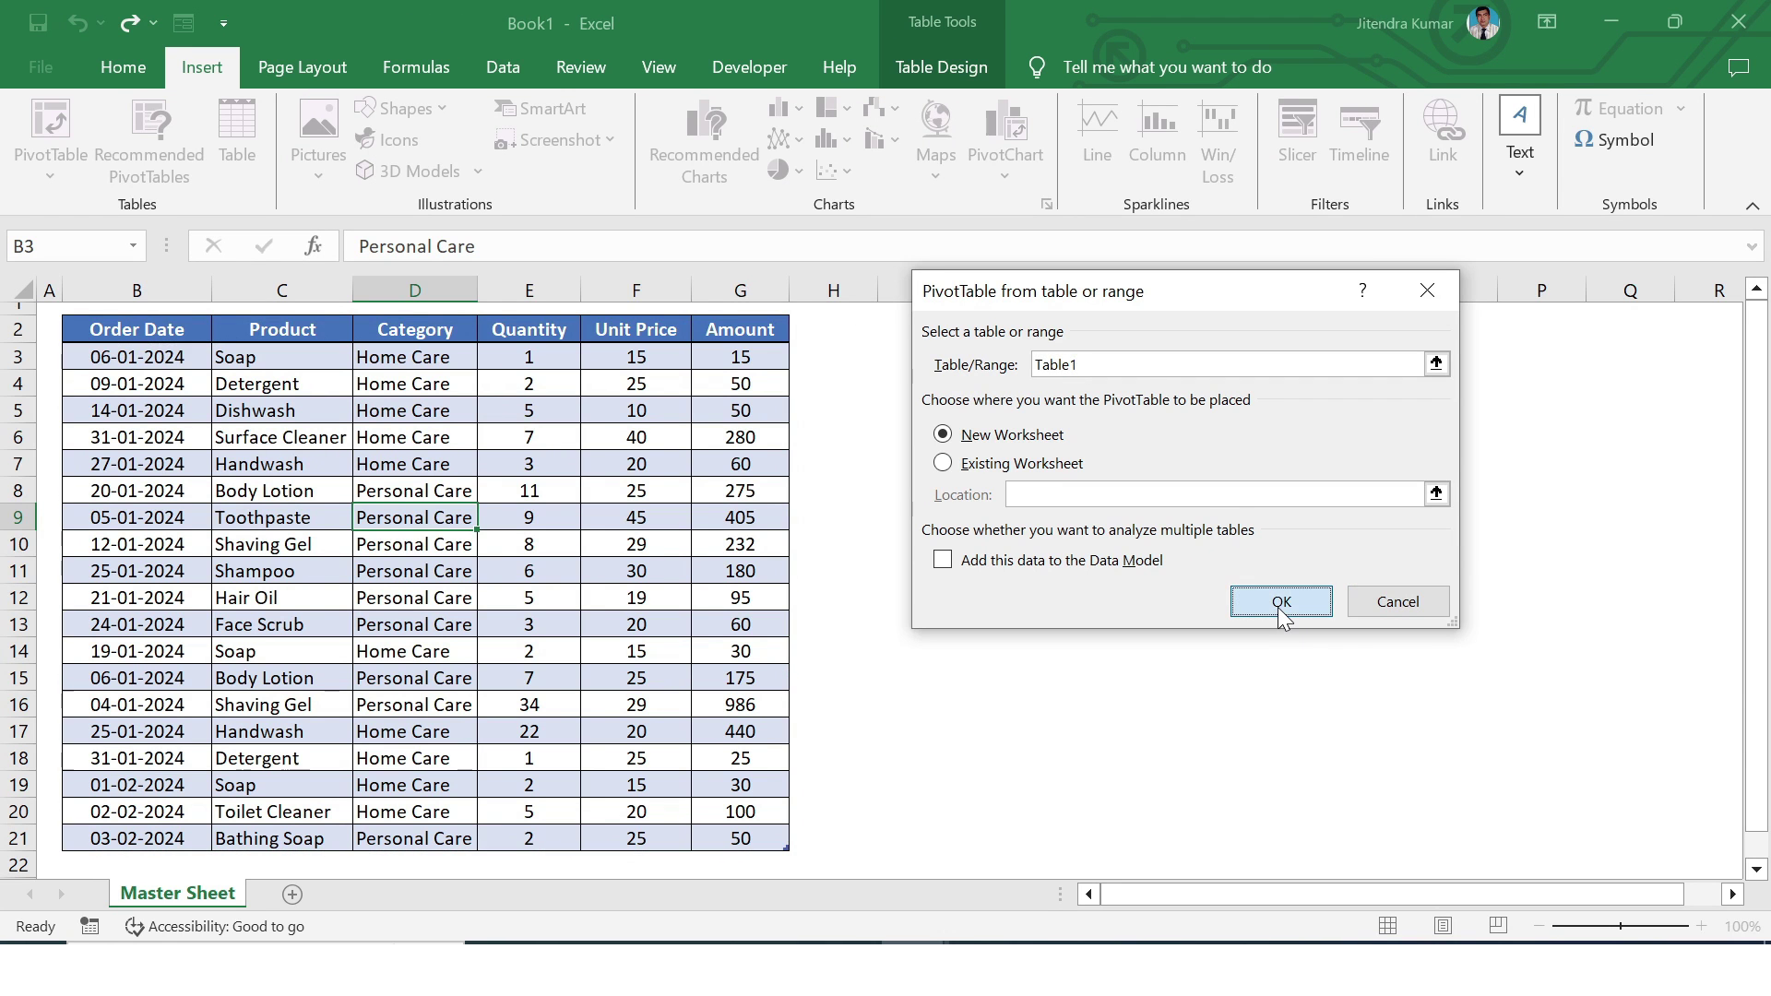
left_click(1282, 607)
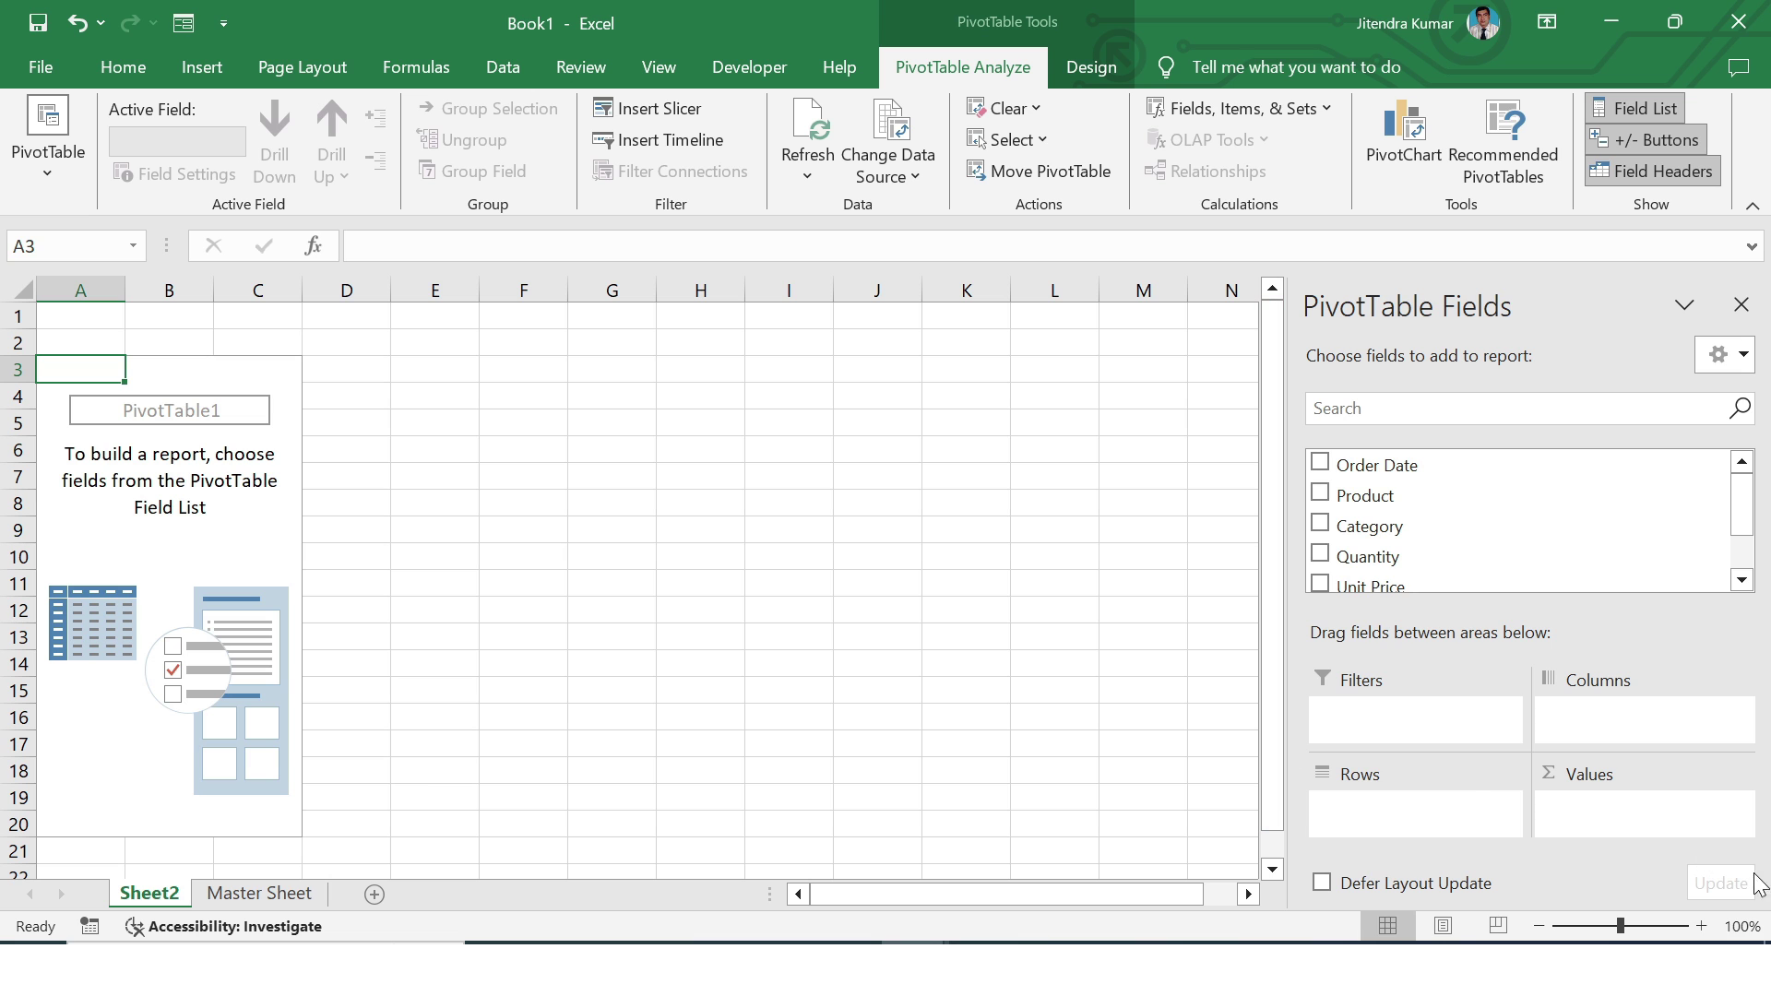
Add Order Date to the PivotTable rows and remove the auto-created Months field
left_click(1701, 926)
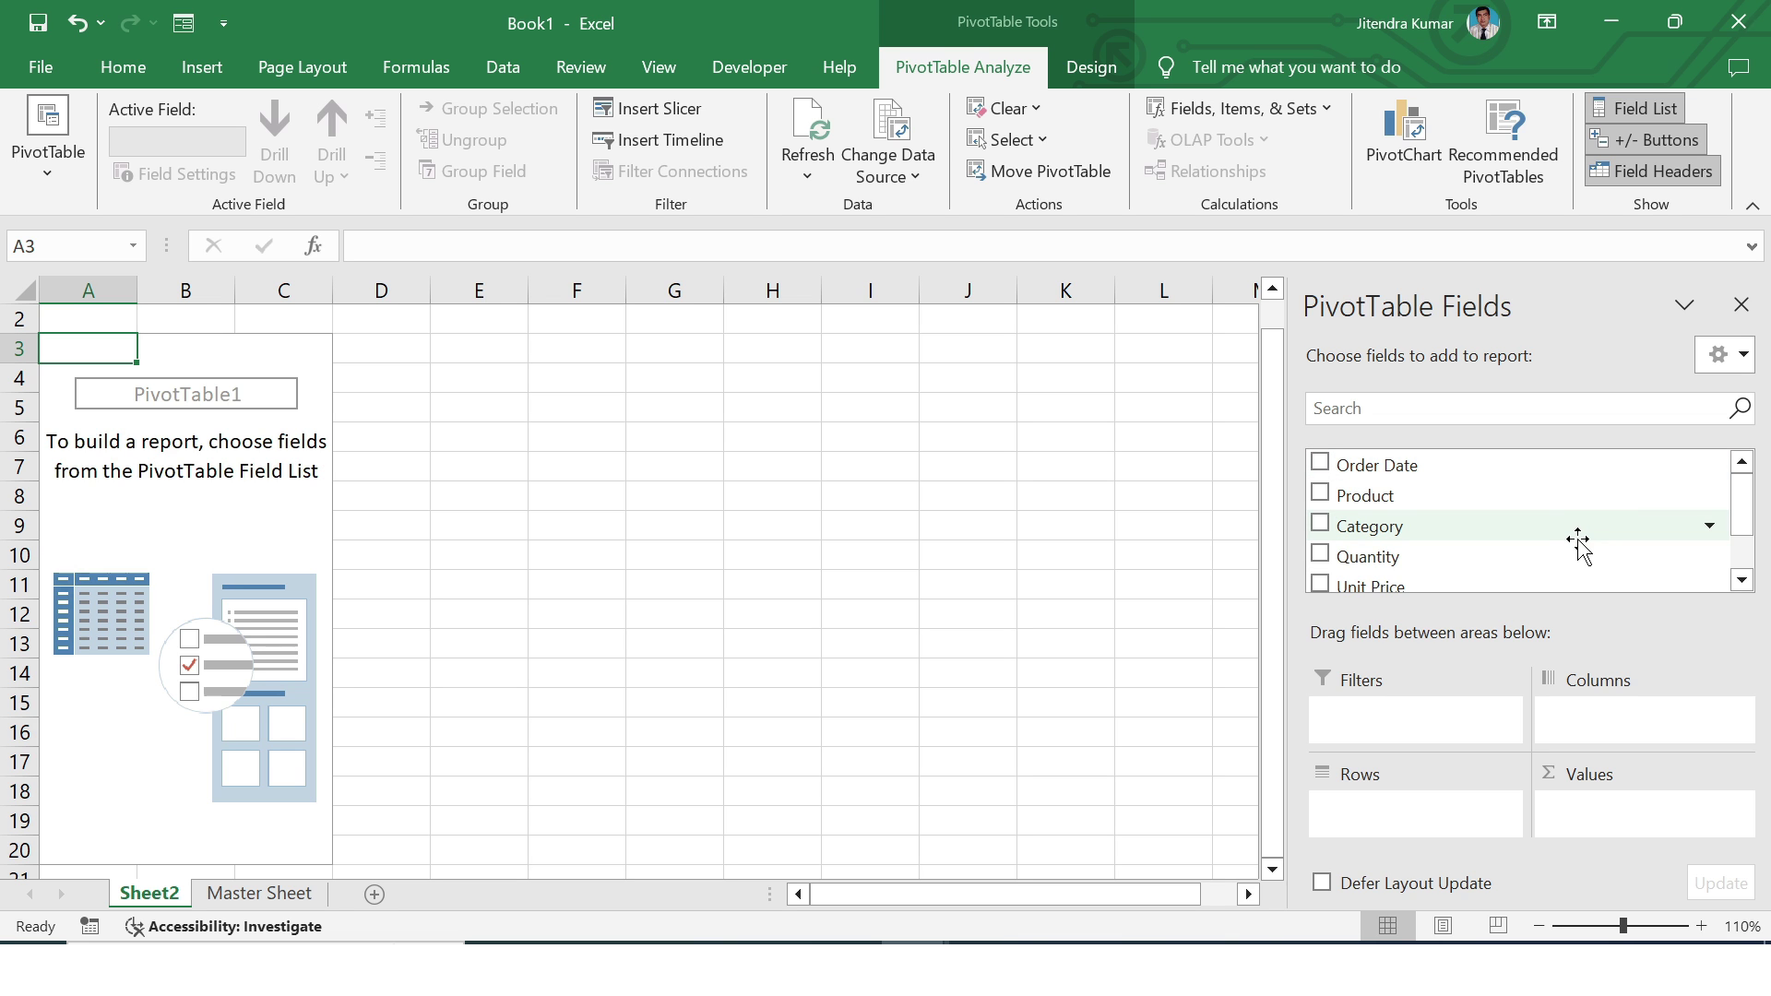
left_click_drag(1501, 471, 1377, 815)
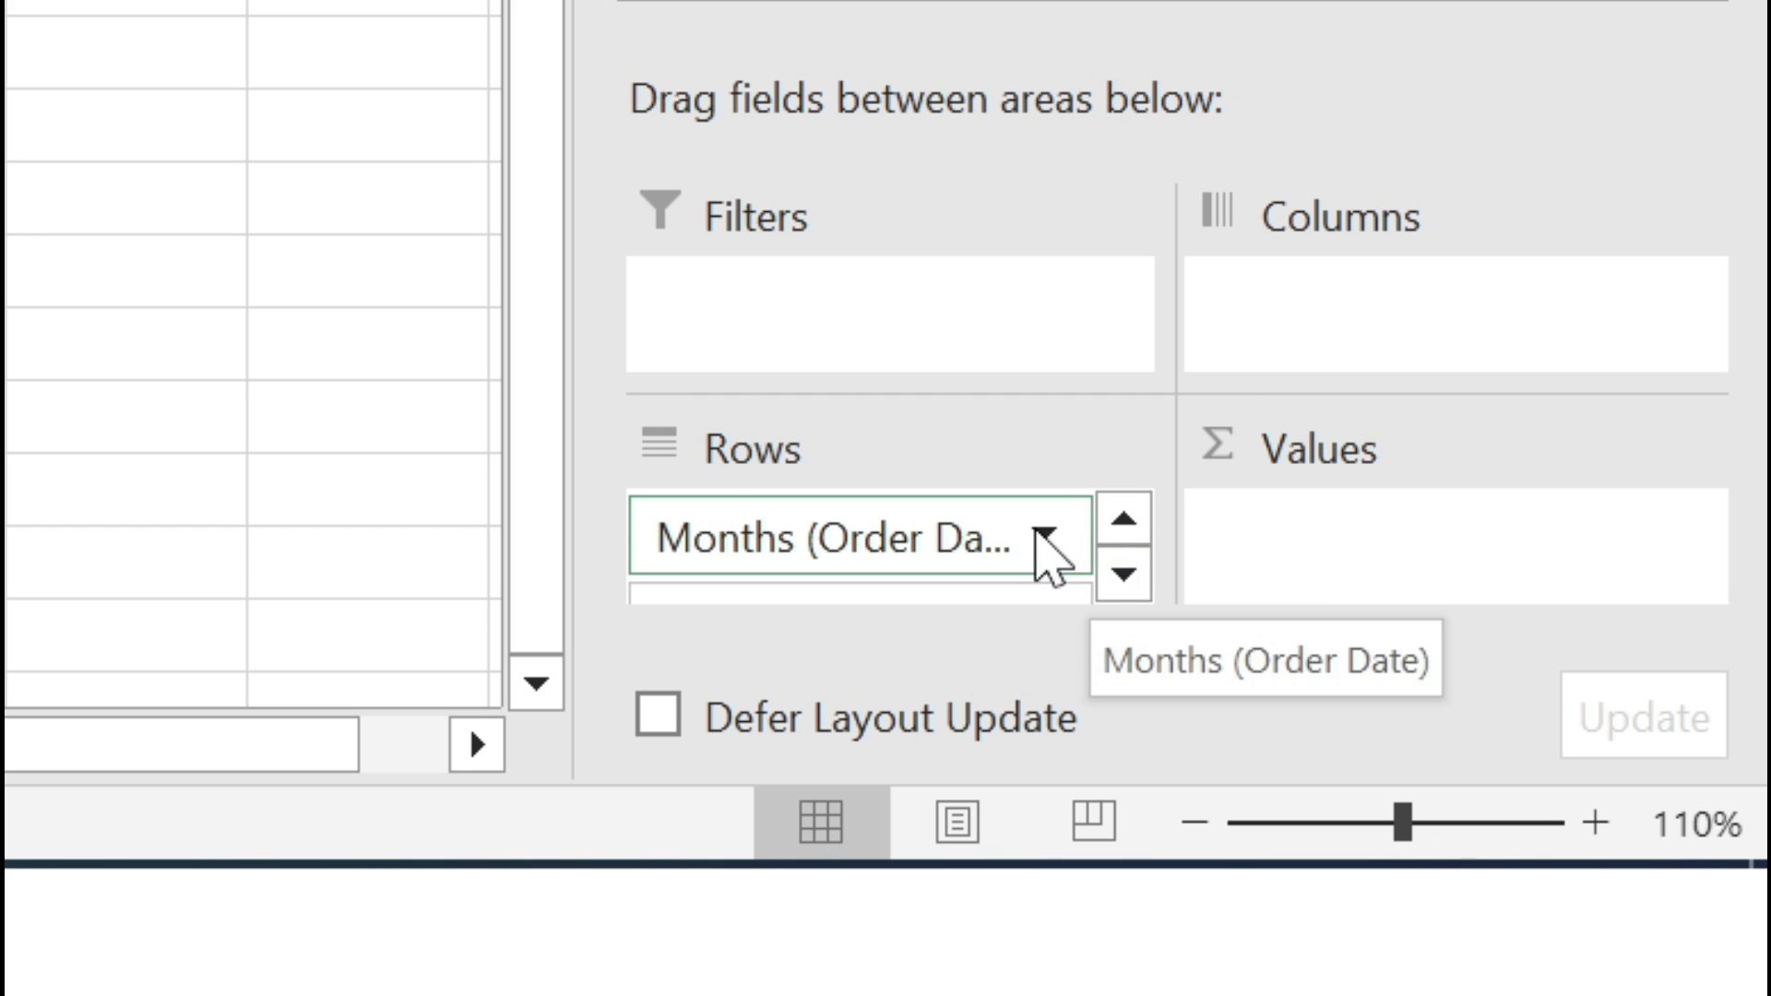
left_click(1478, 810)
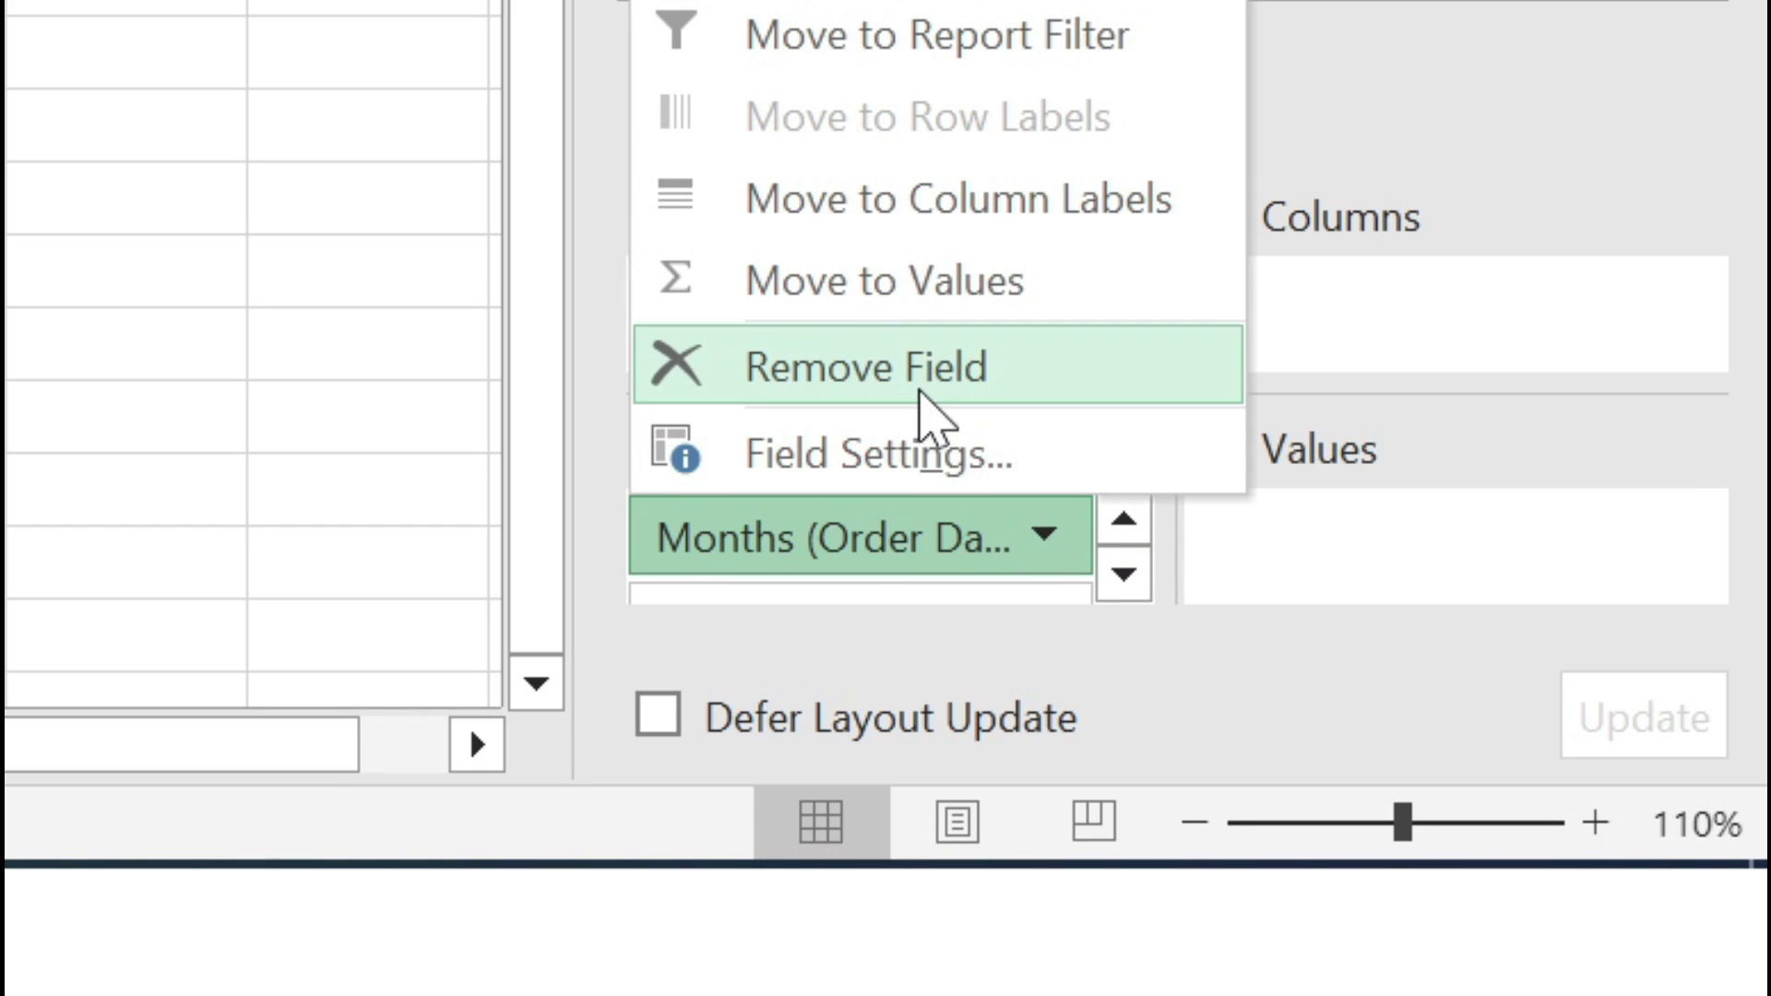
left_click(909, 379)
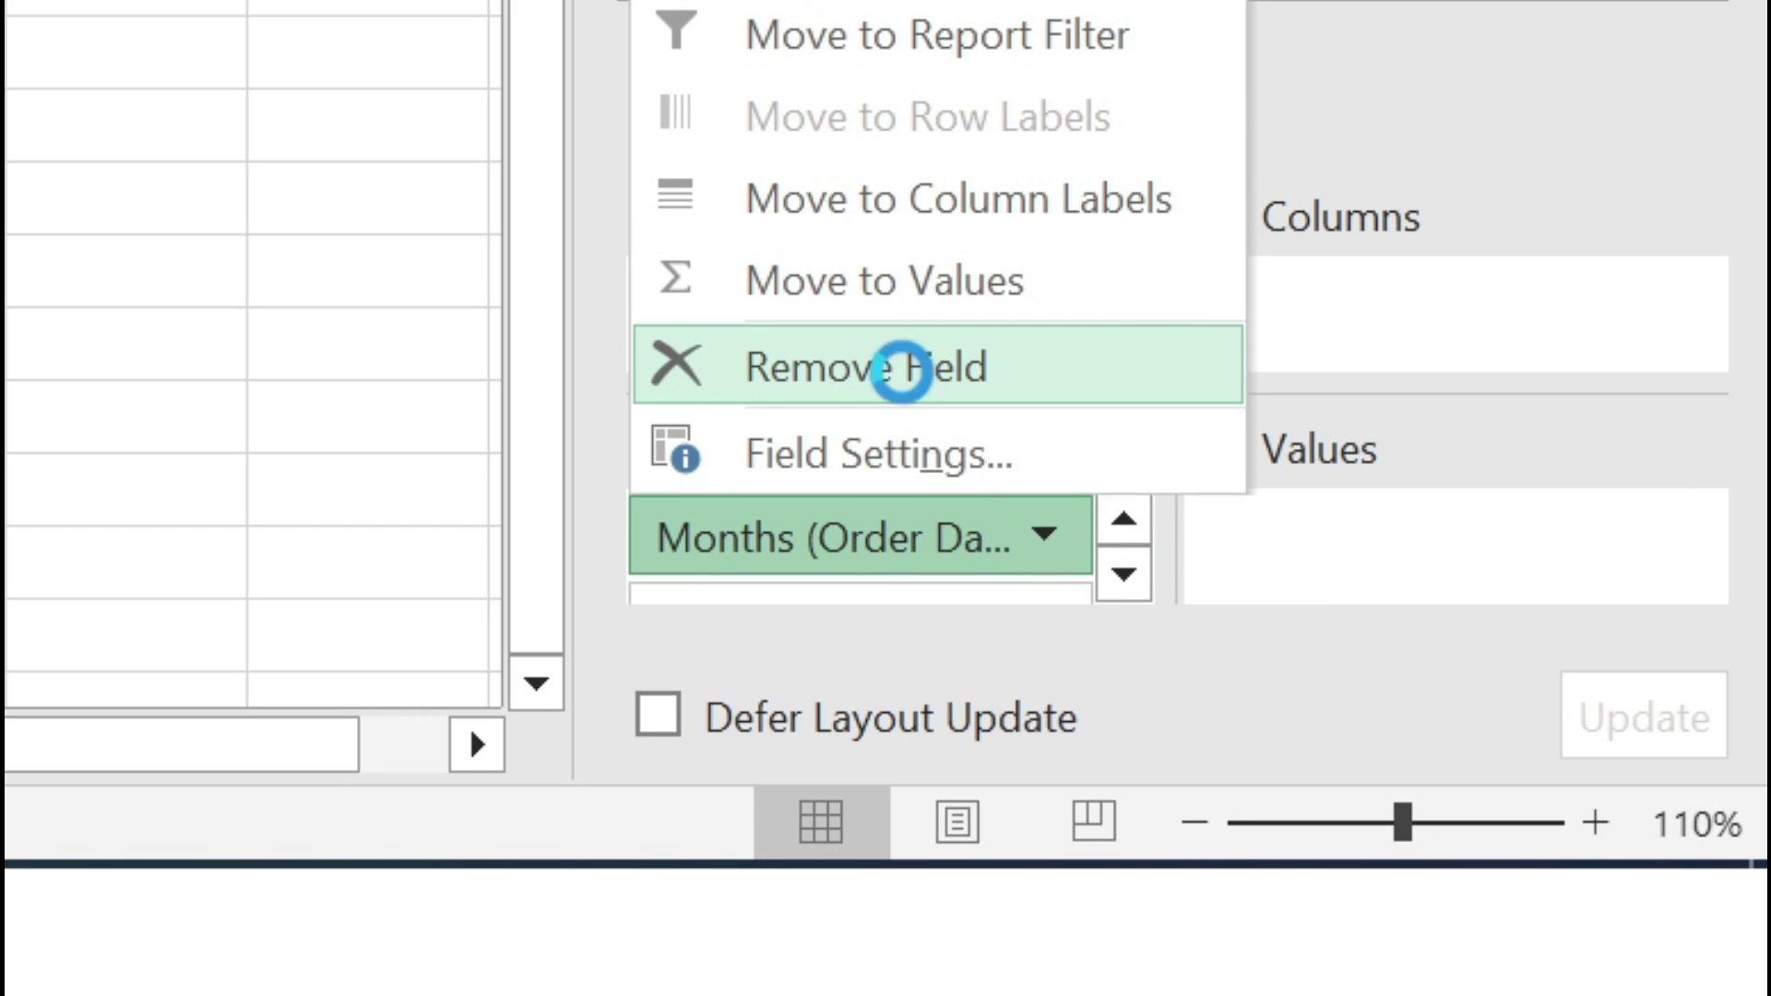
left_click(1043, 544)
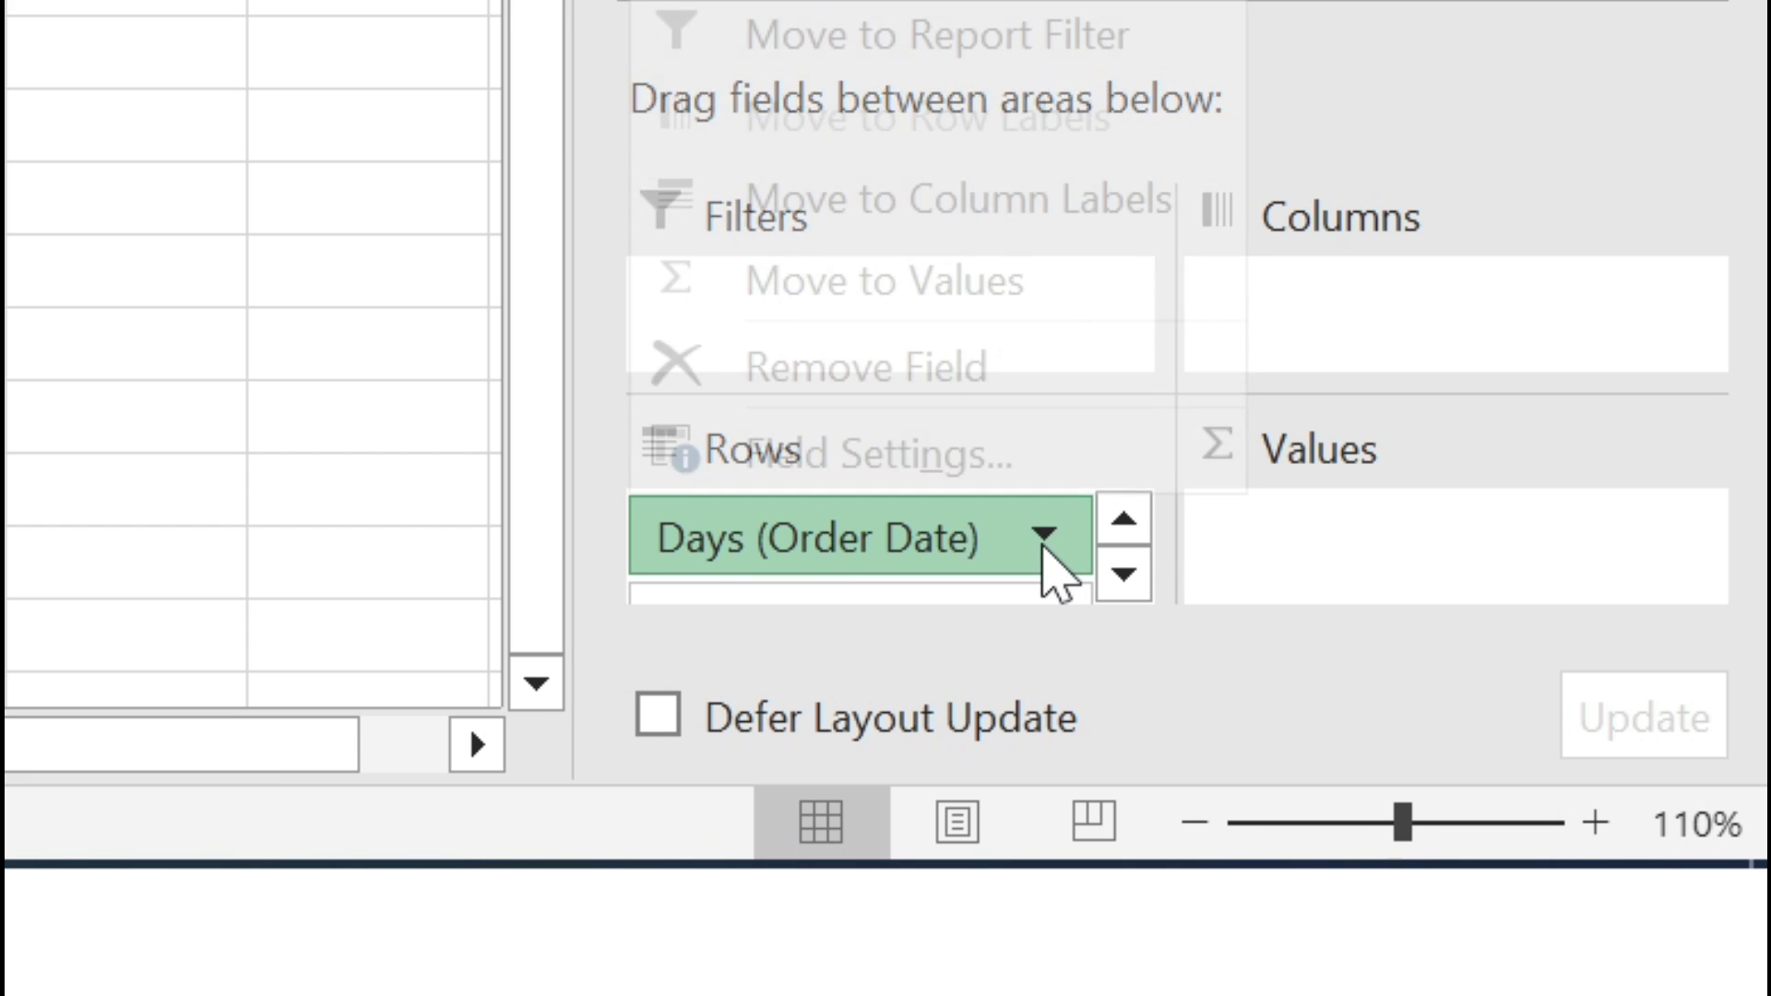
Remove Days, nest Product under Order Date in Rows, and use Category as the filter
left_click(985, 397)
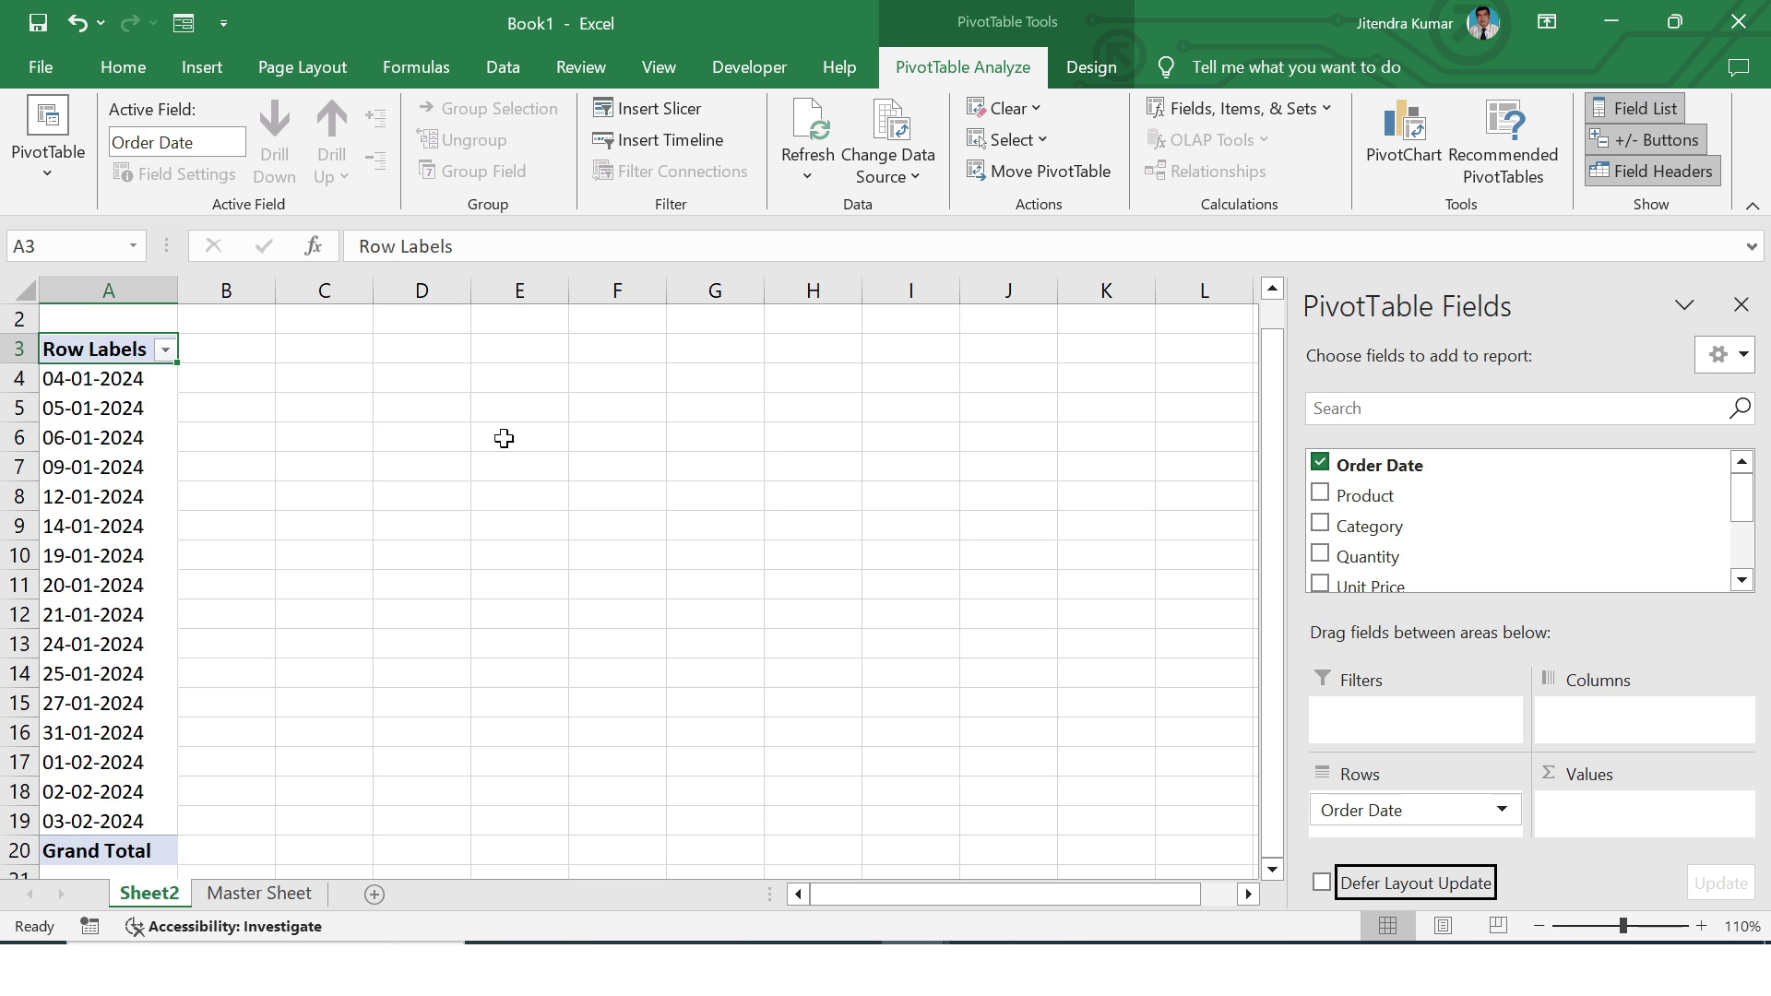
left_click_drag(148, 386, 122, 803)
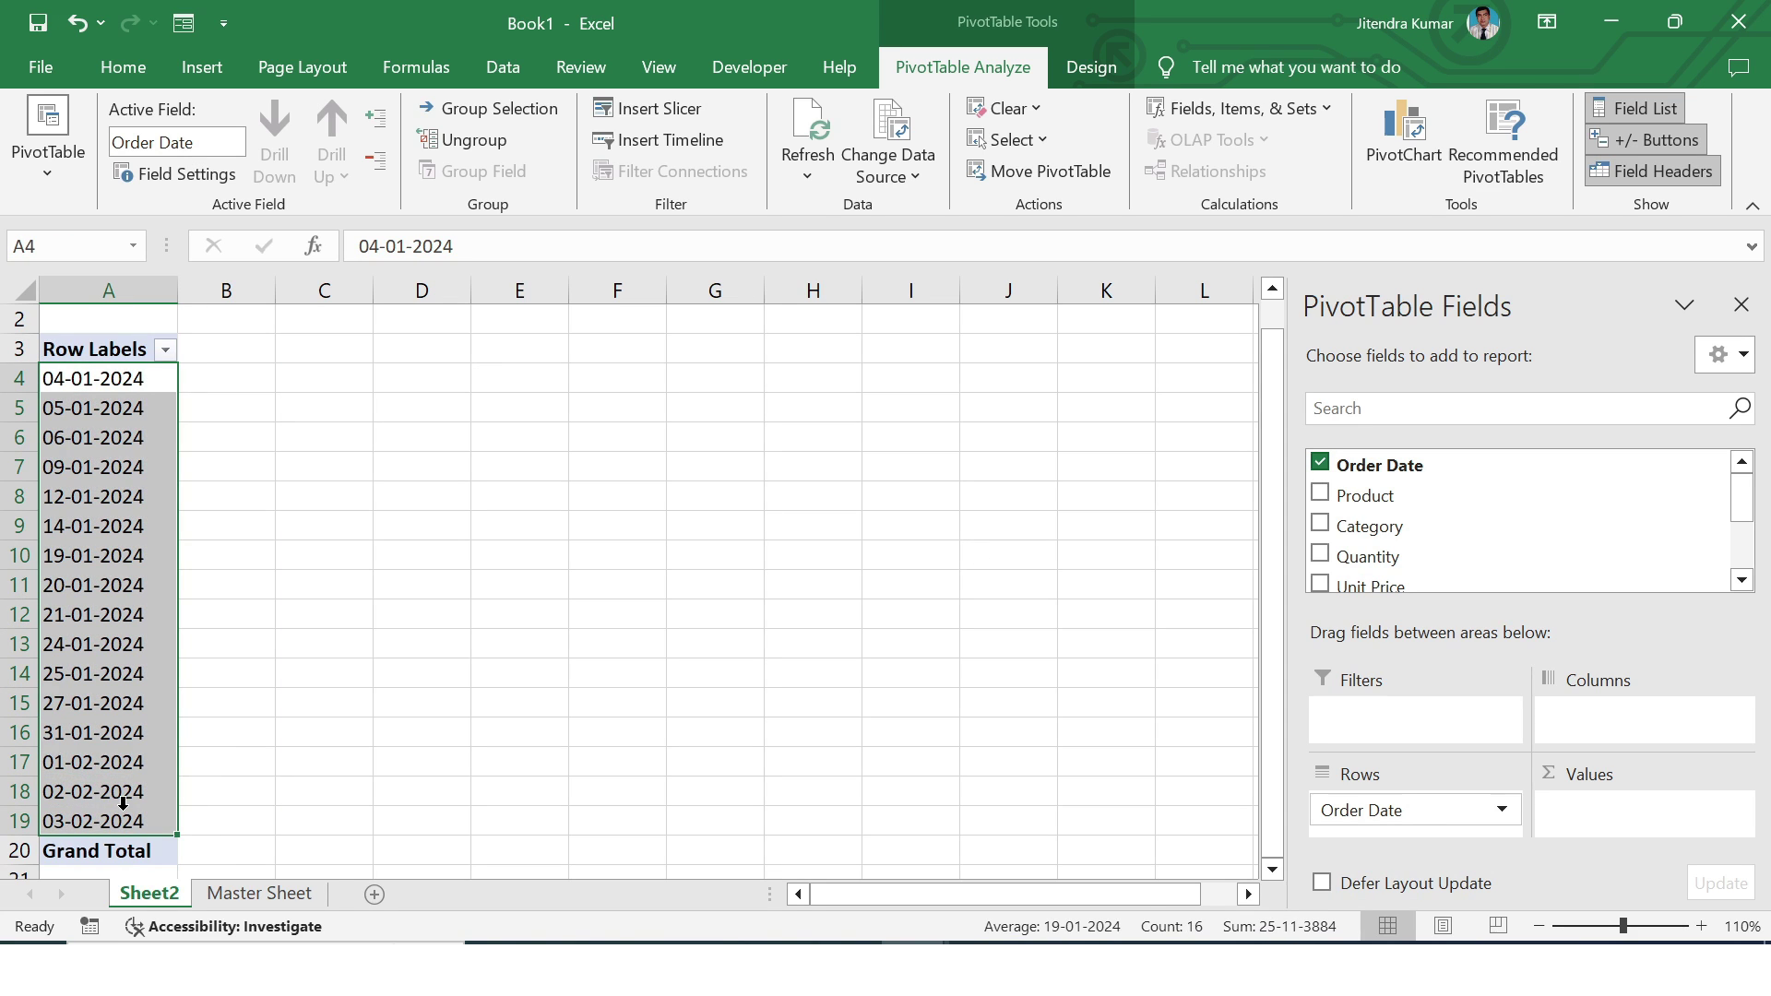
left_click_drag(1445, 503, 1374, 837)
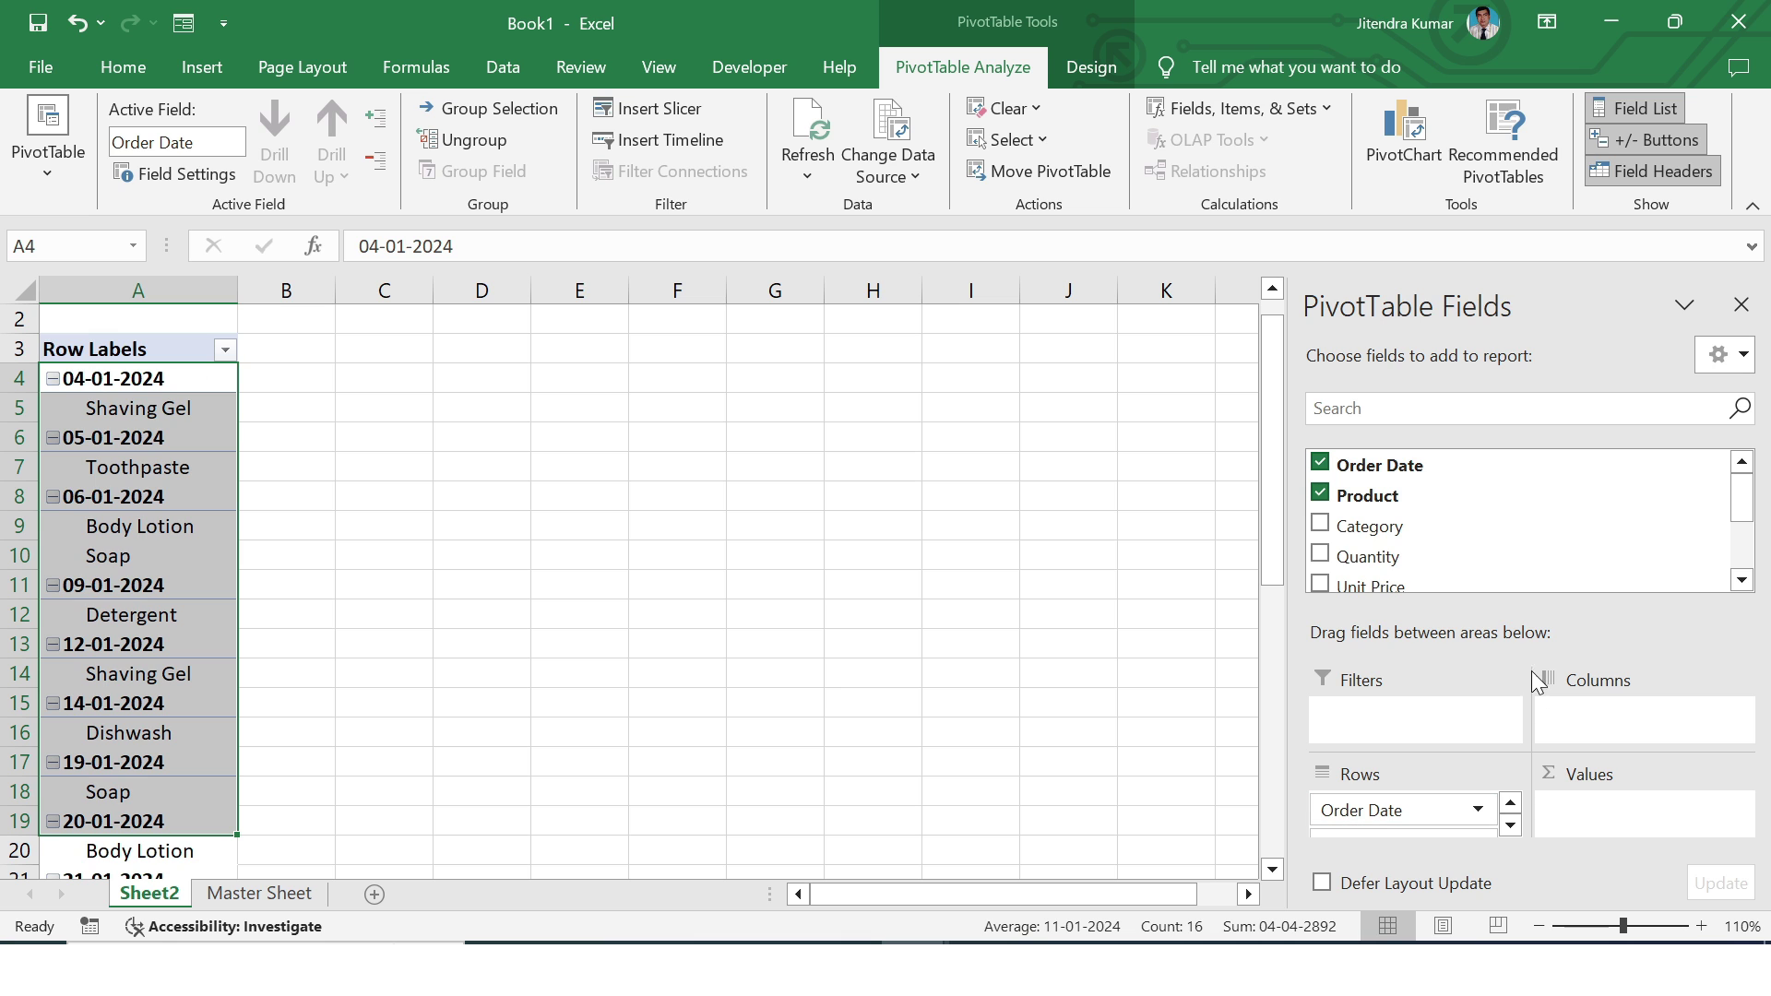
left_click_drag(1434, 537, 1375, 723)
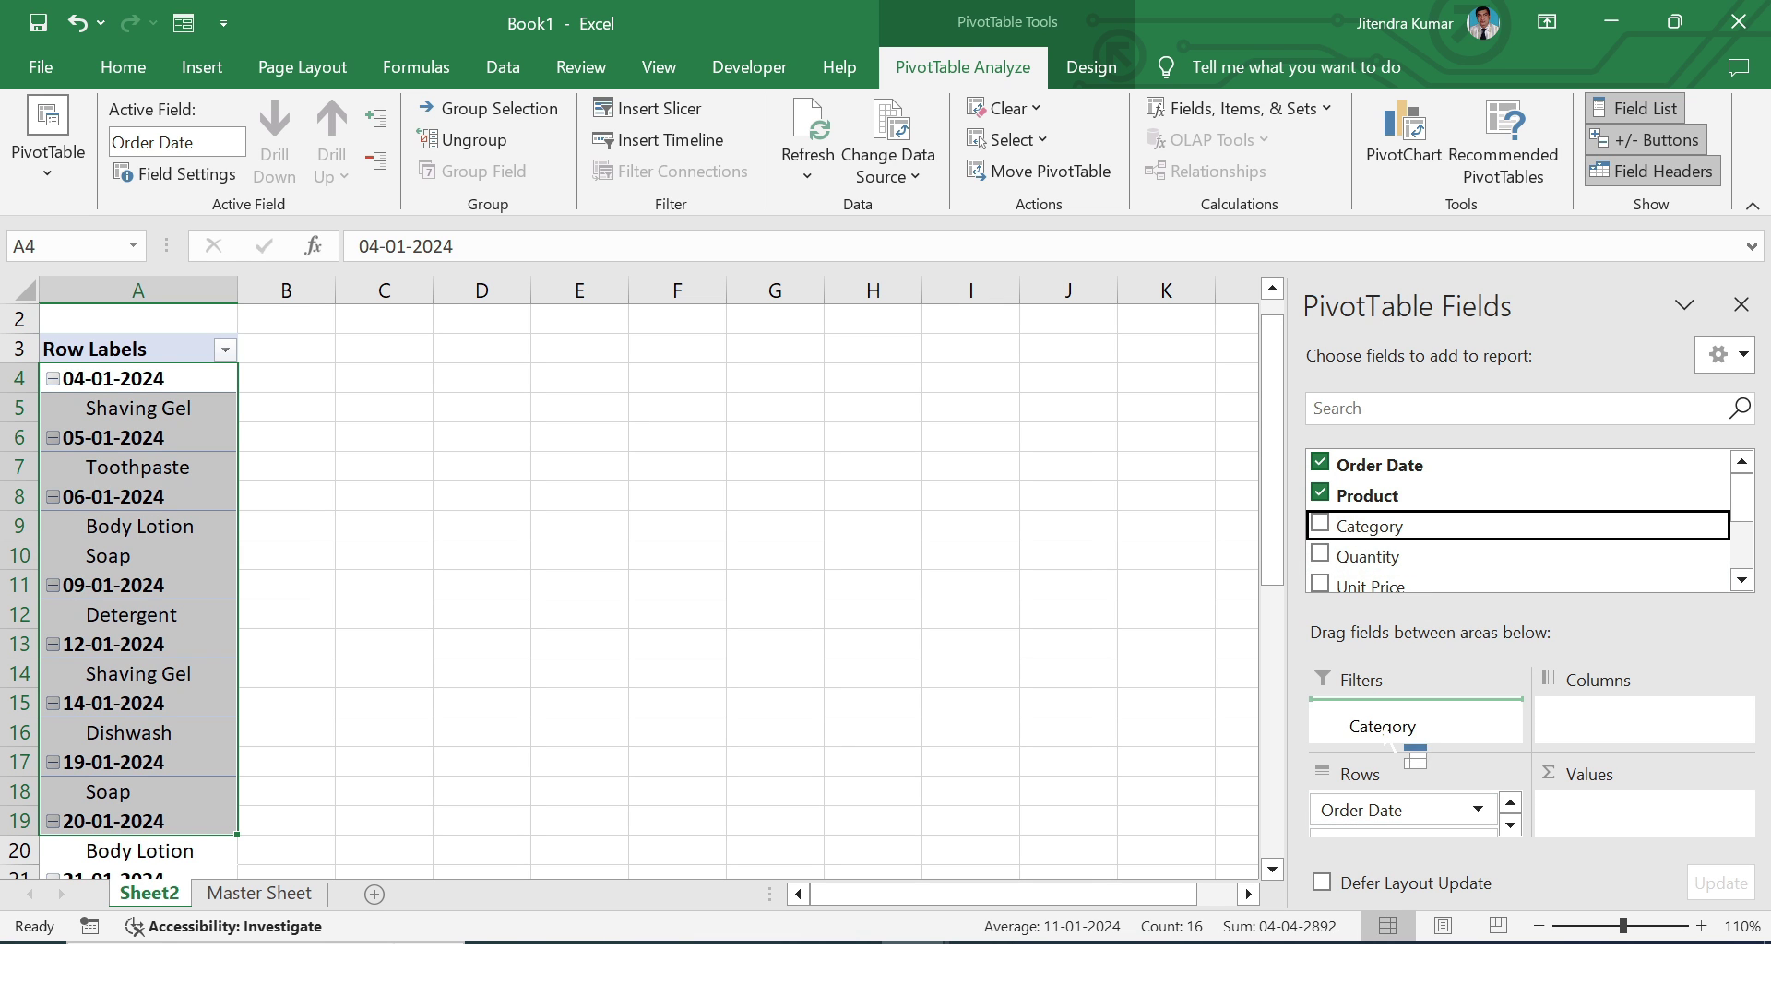
left_click(781, 402)
left_click(313, 329)
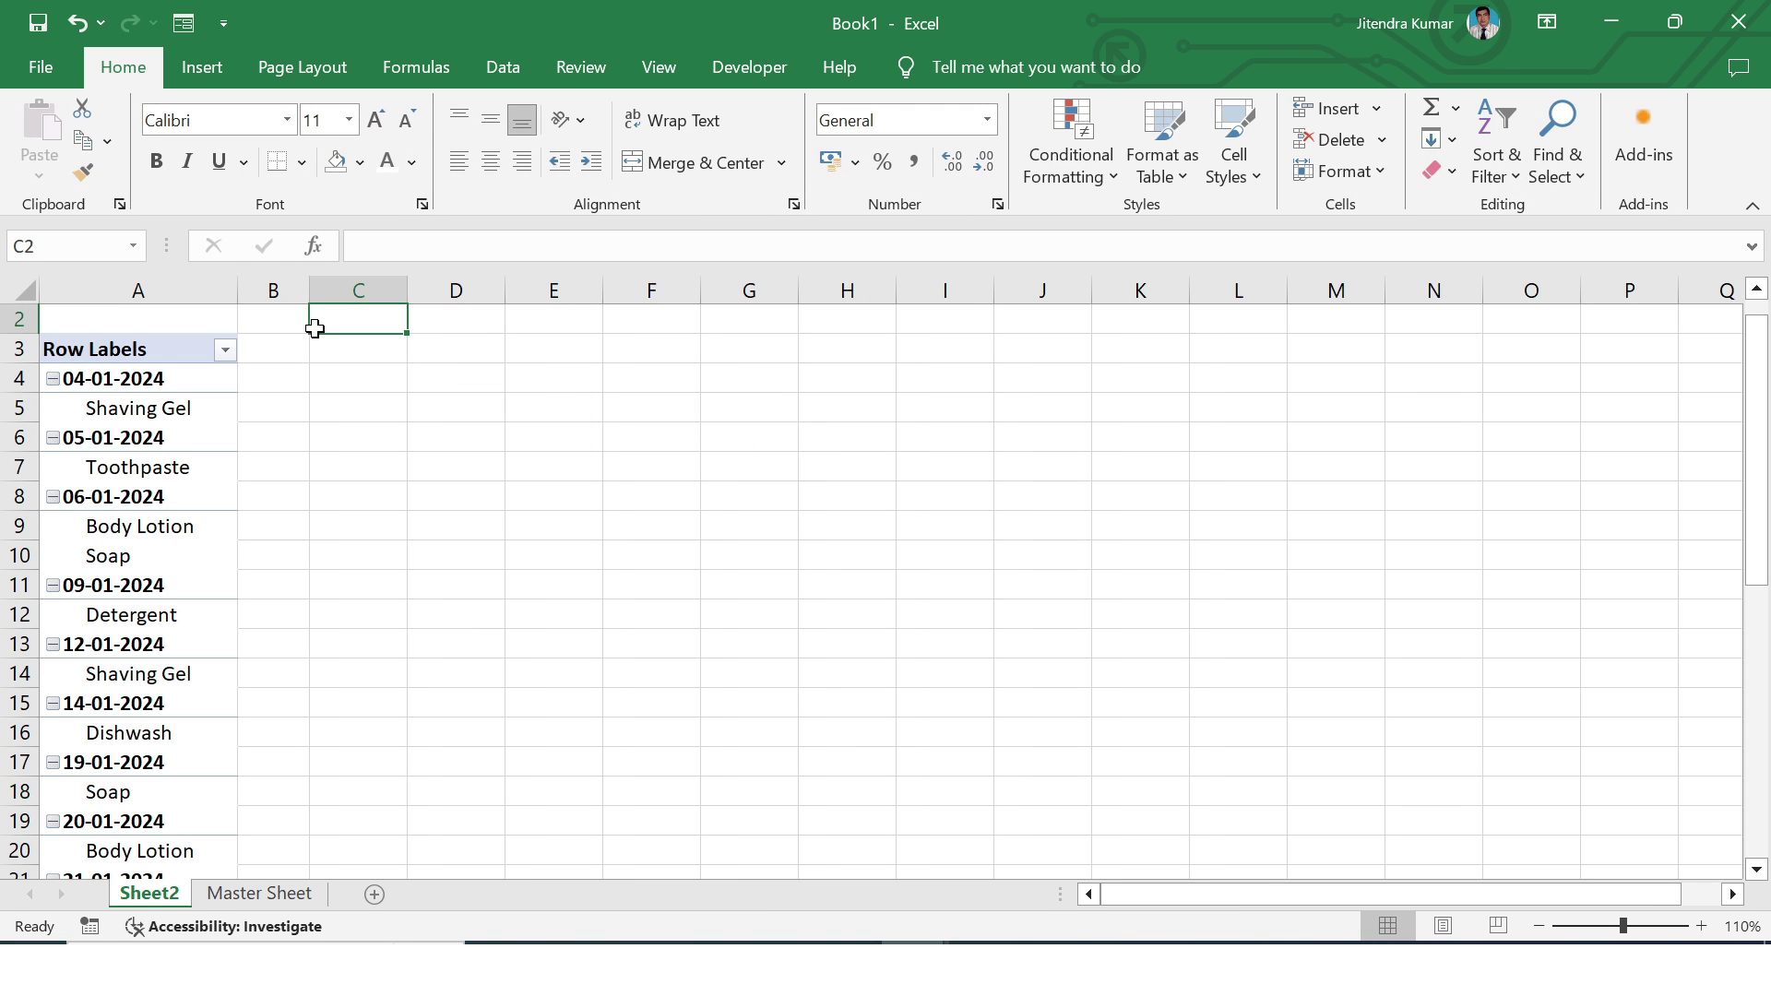
key("Up")
key("Left")
key("Left")
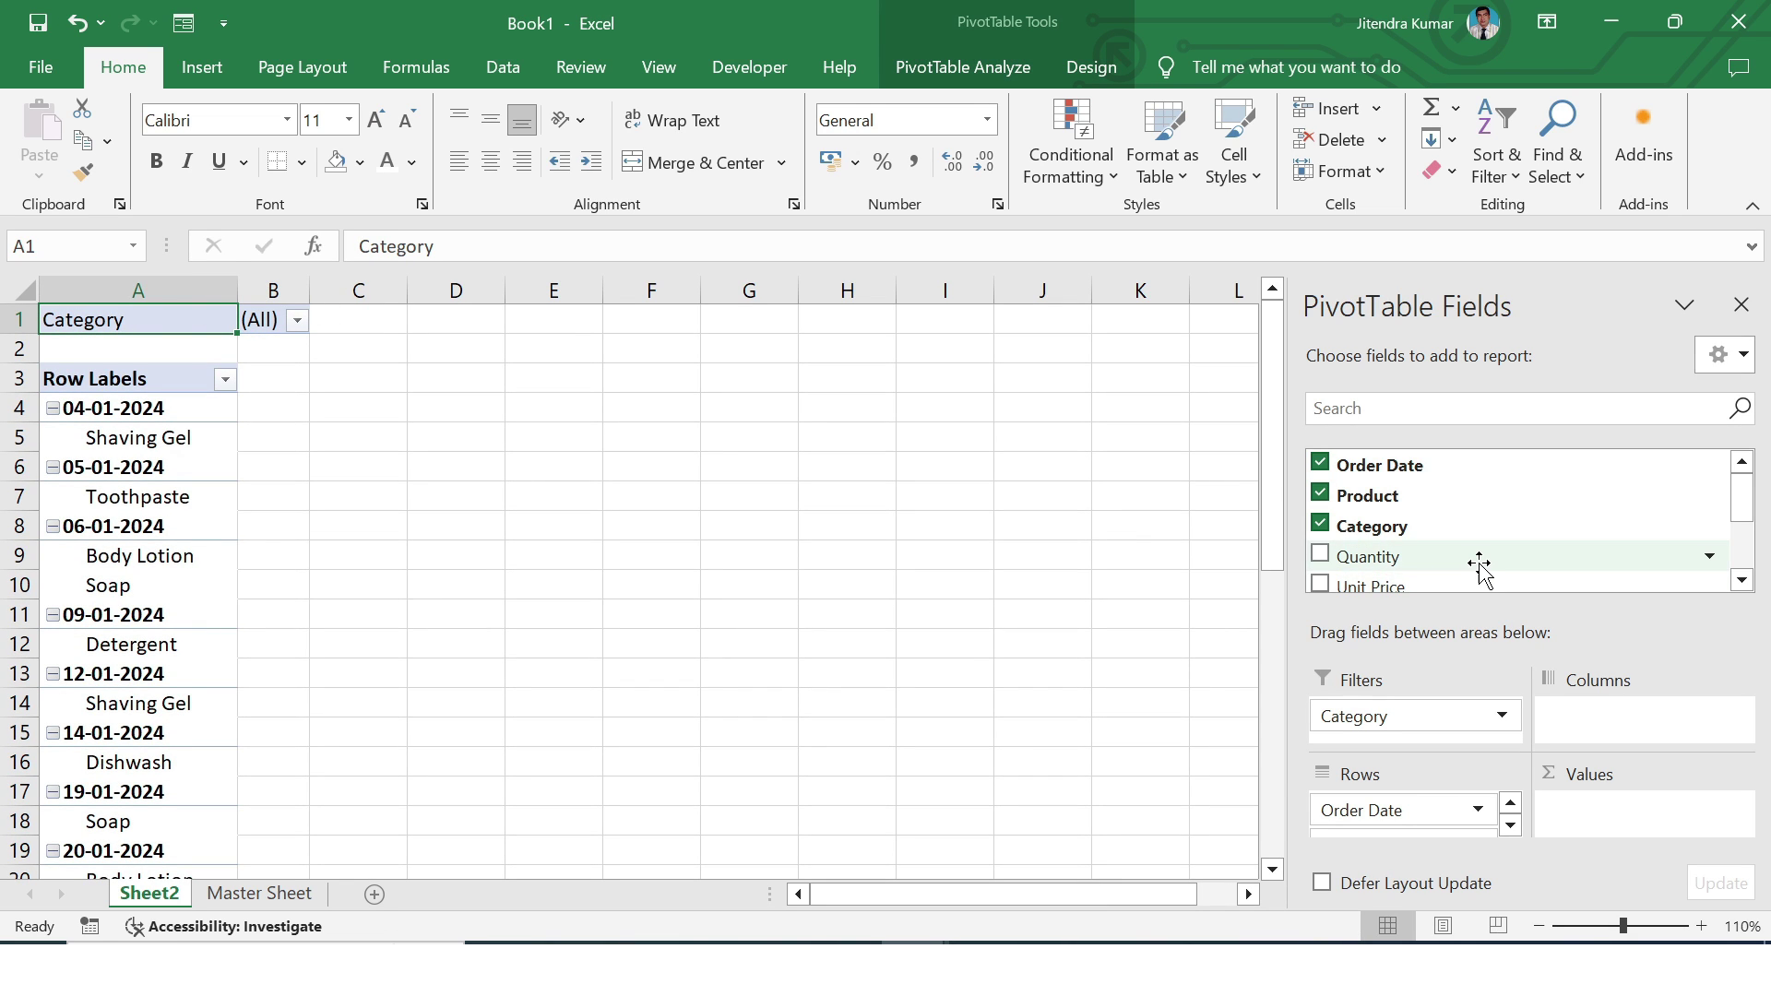
Add sums of Quantity, Unit Price and Amount to the PivotTable values
left_click_drag(1479, 564, 1610, 835)
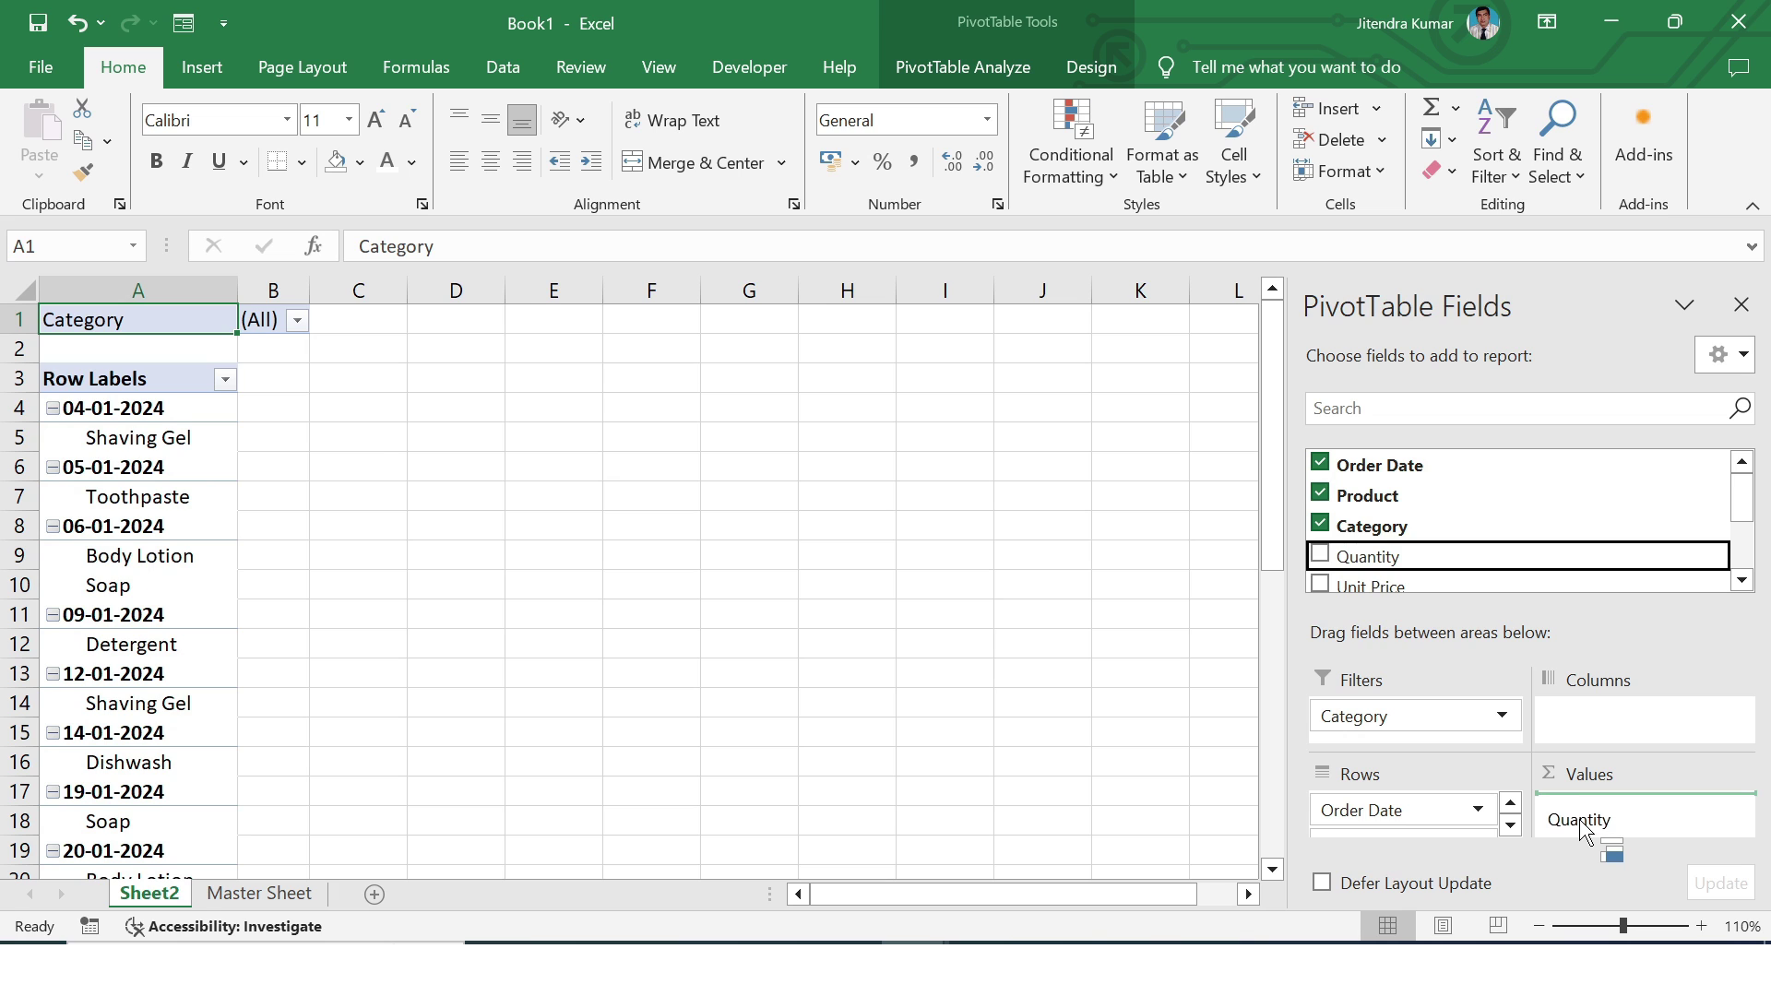
left_click_drag(1384, 591, 1579, 834)
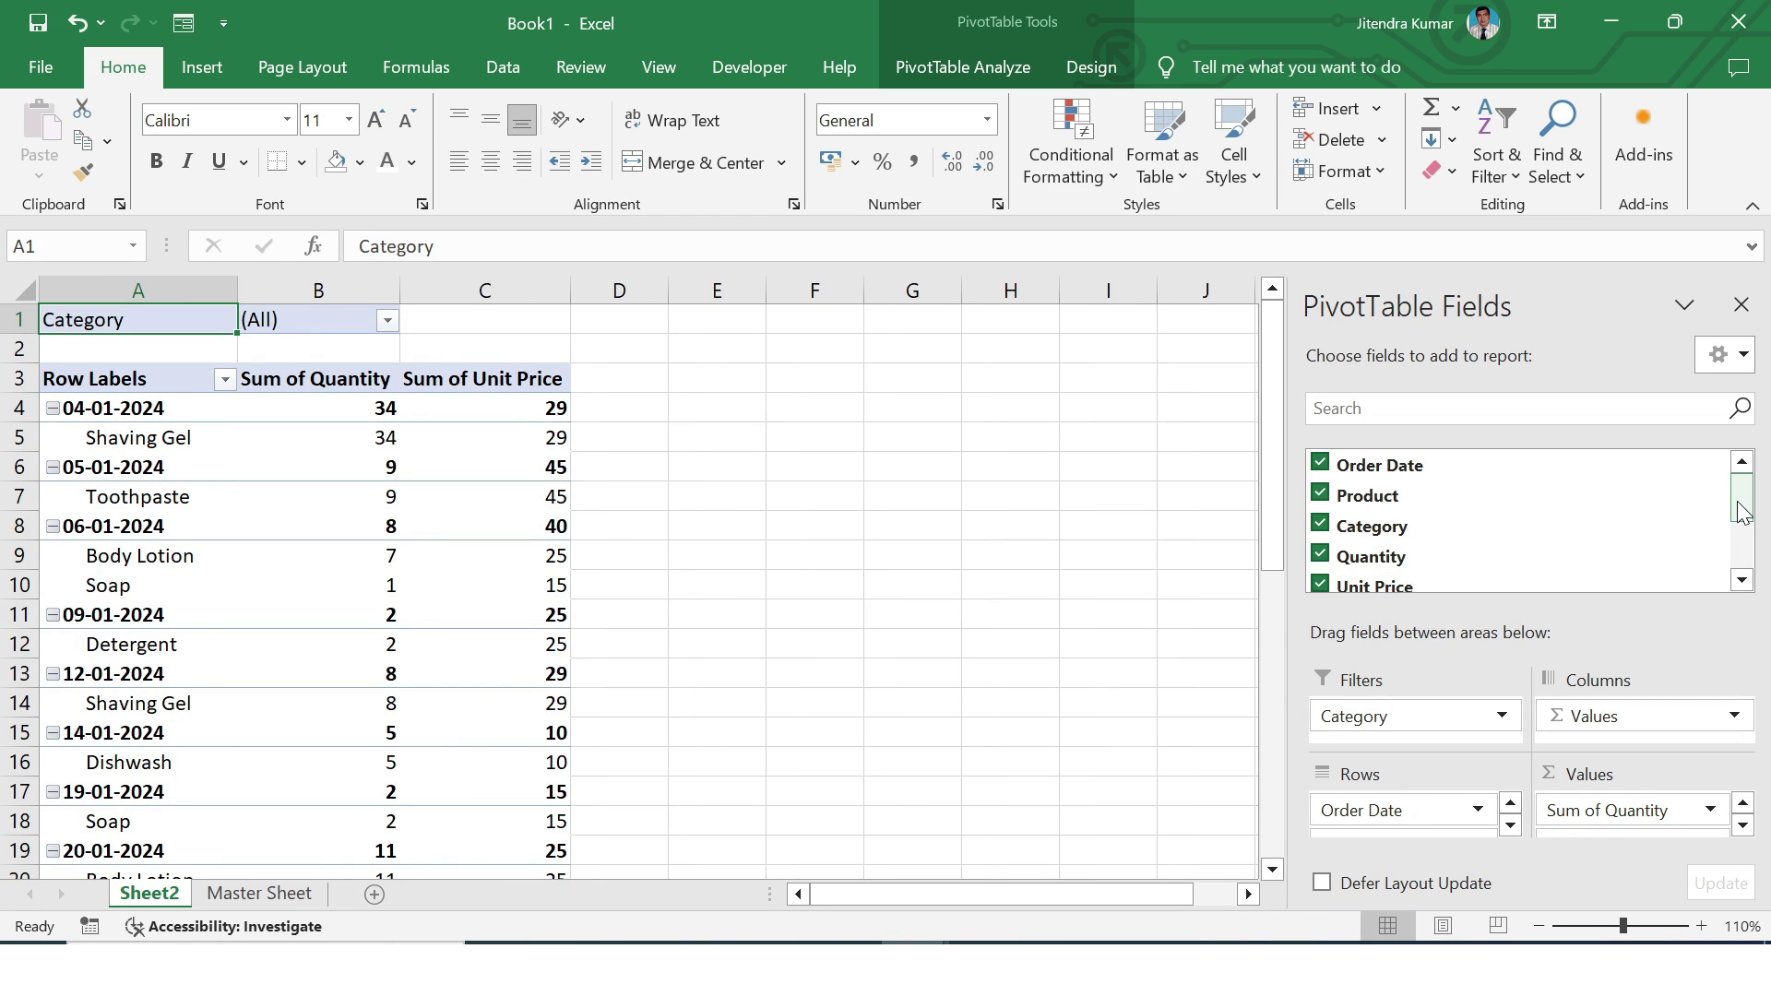
left_click(1742, 579)
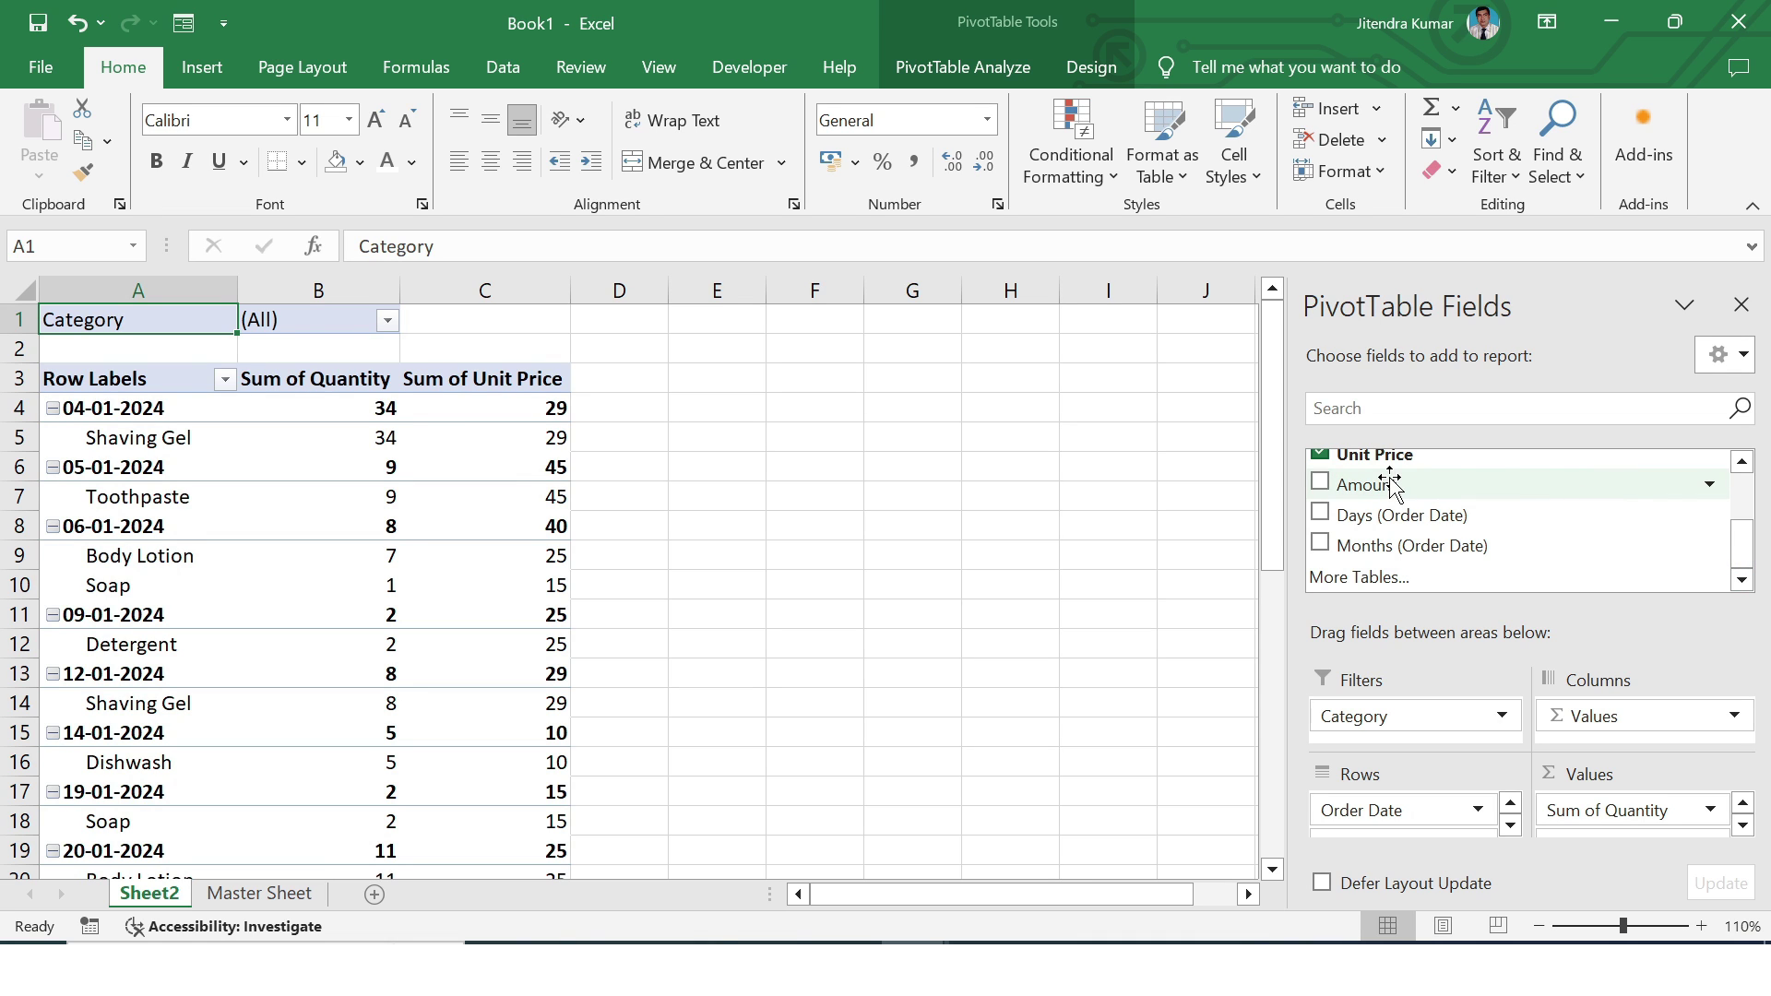
left_click(1321, 486)
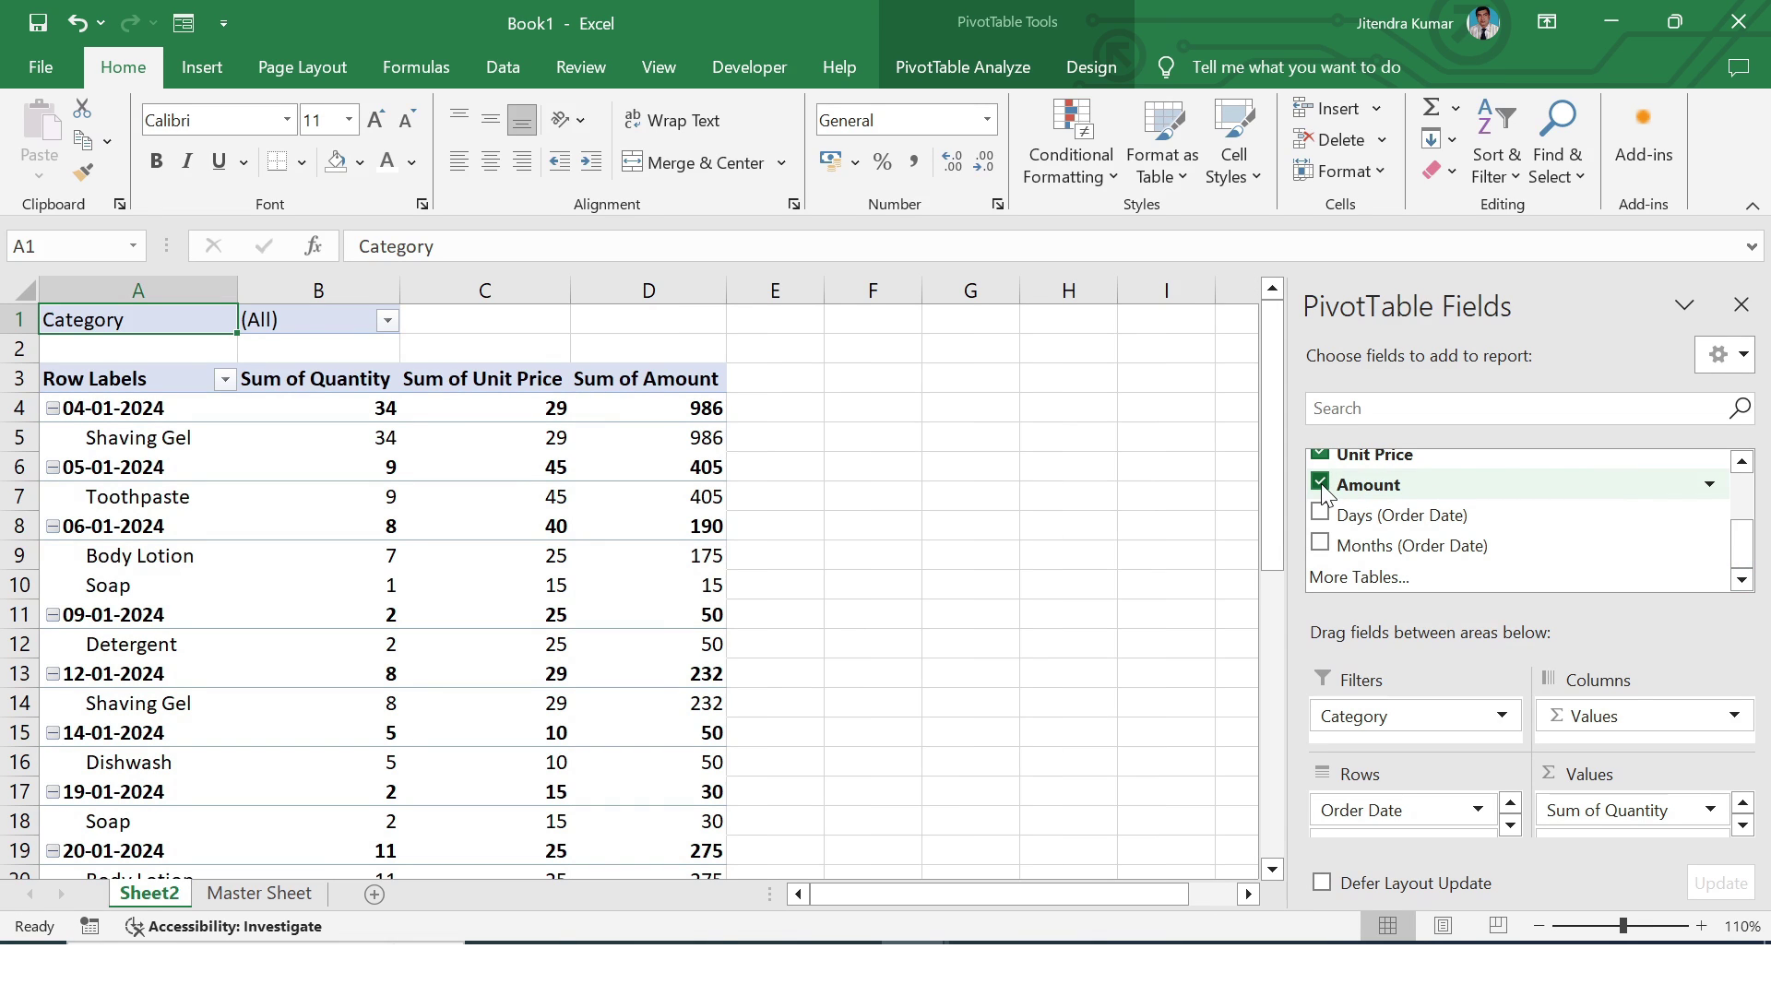
left_click(369, 497)
left_click(458, 464)
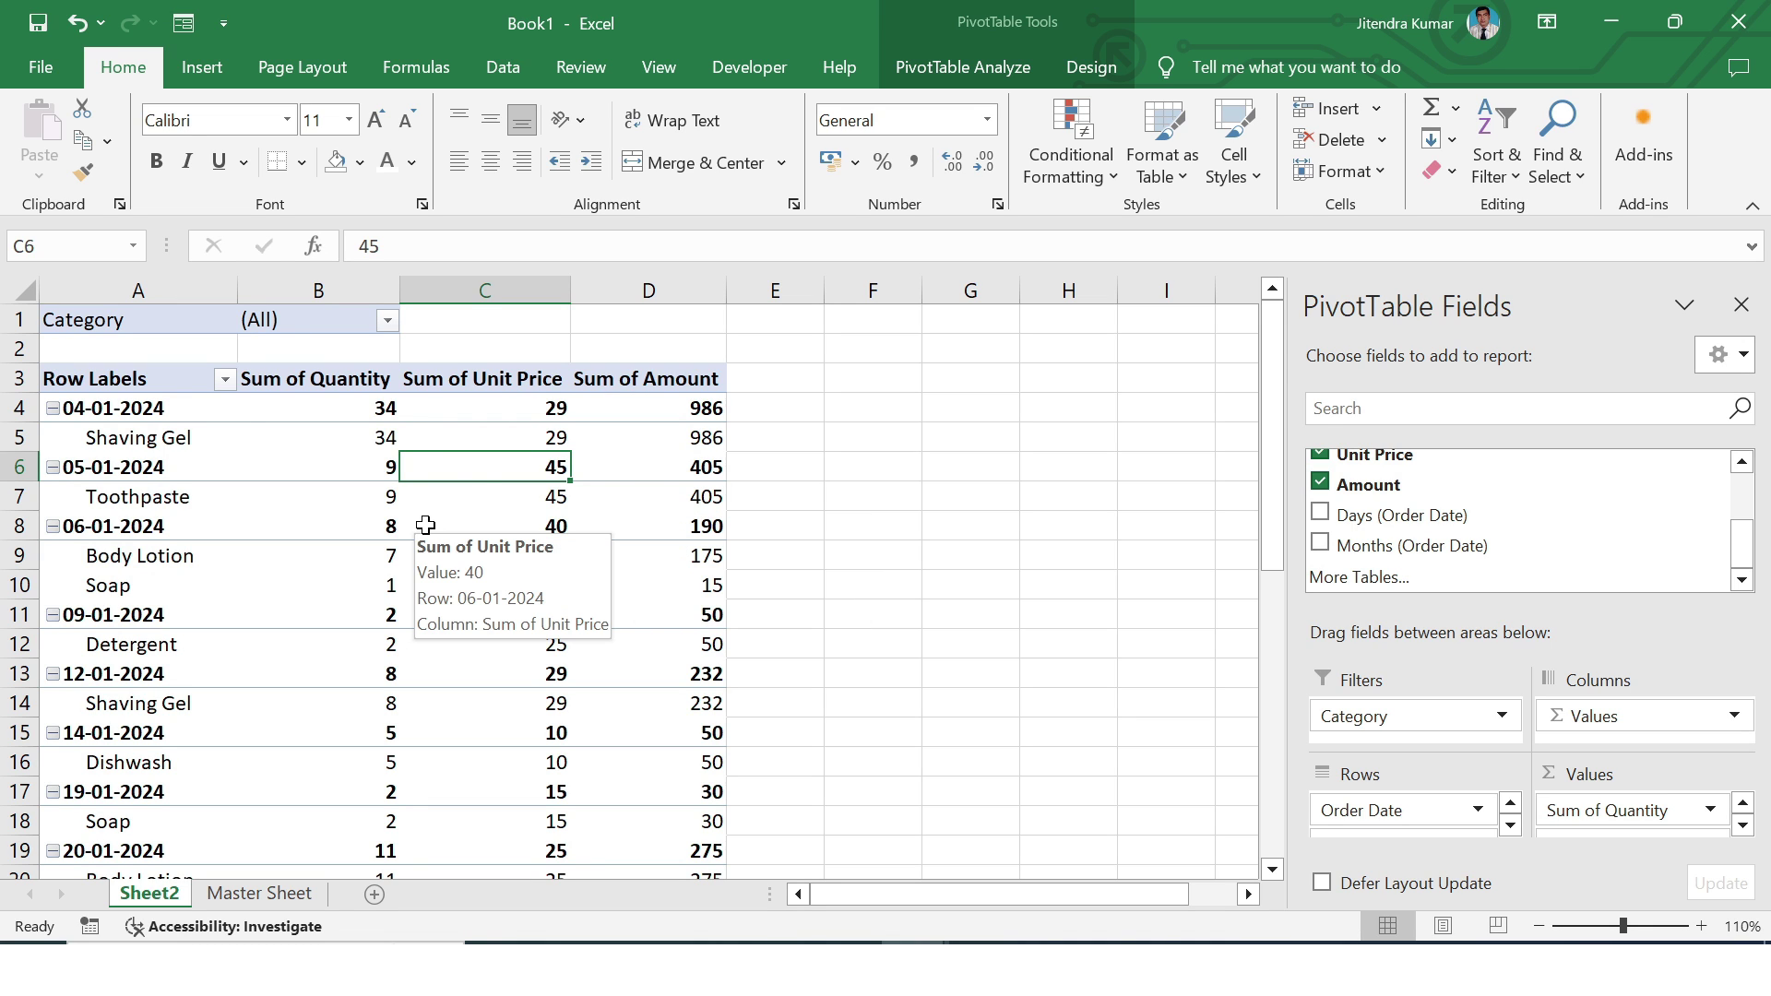
Switch the PivotTable to tabular form and hide all subtotals
left_click(1068, 68)
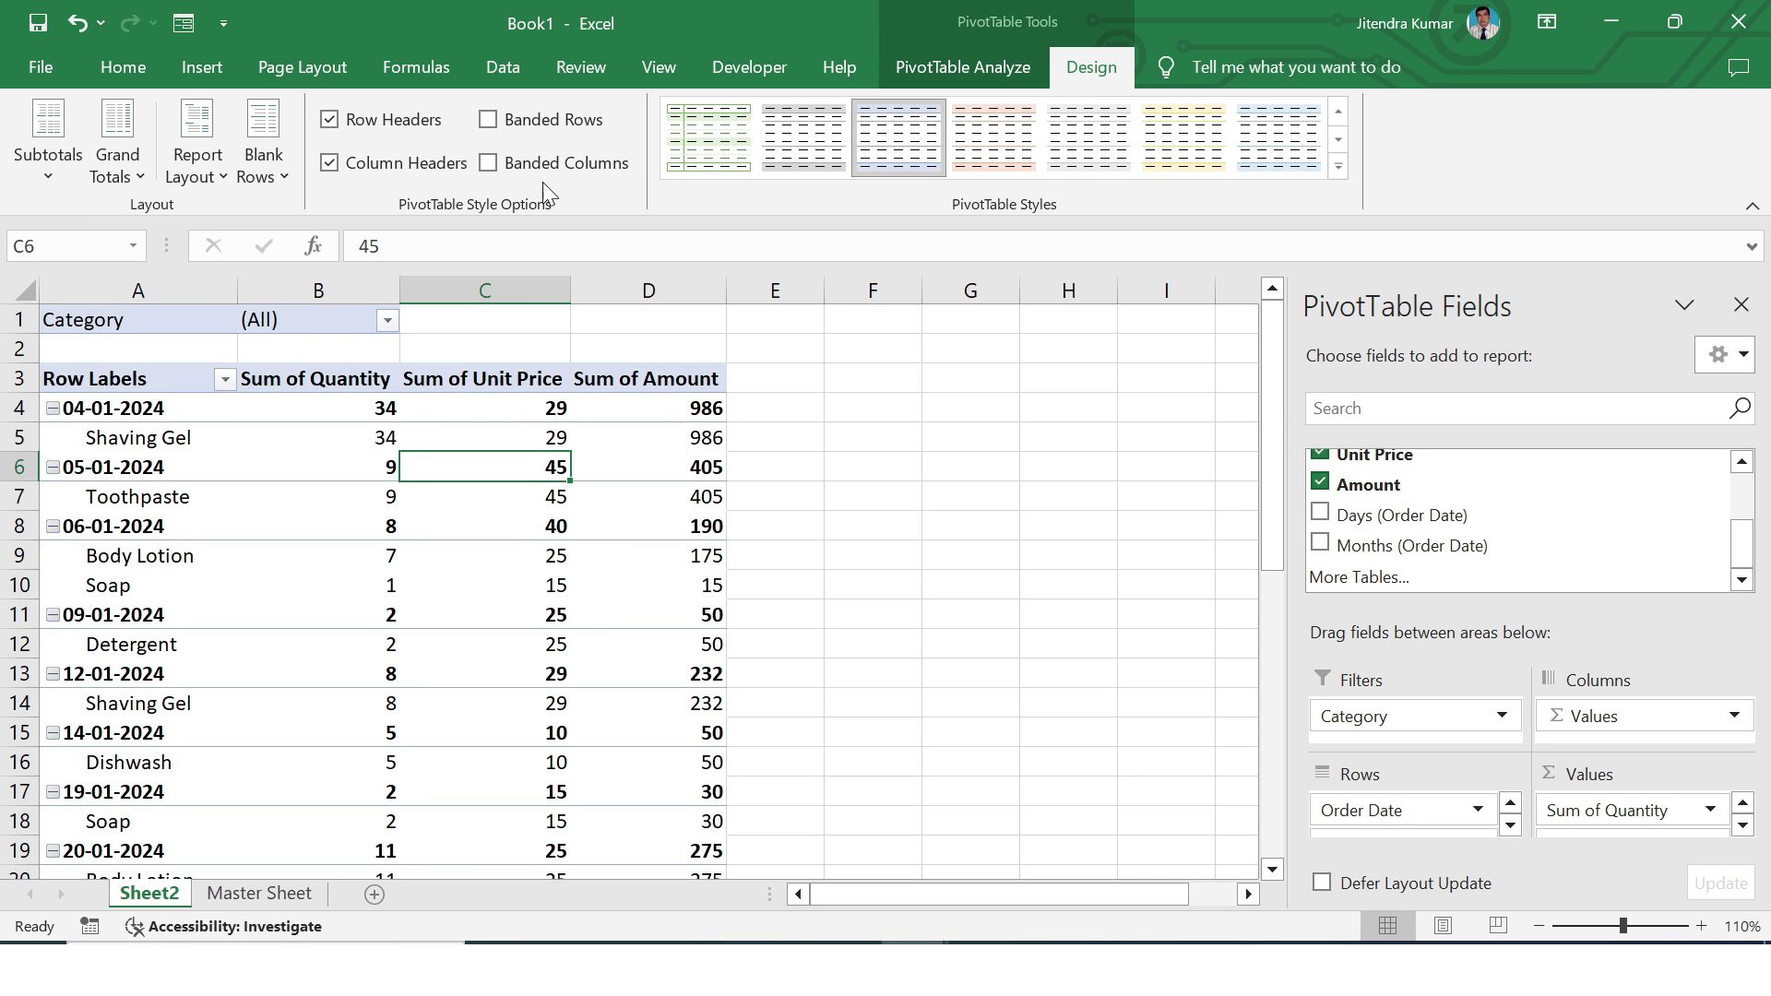
left_click(217, 161)
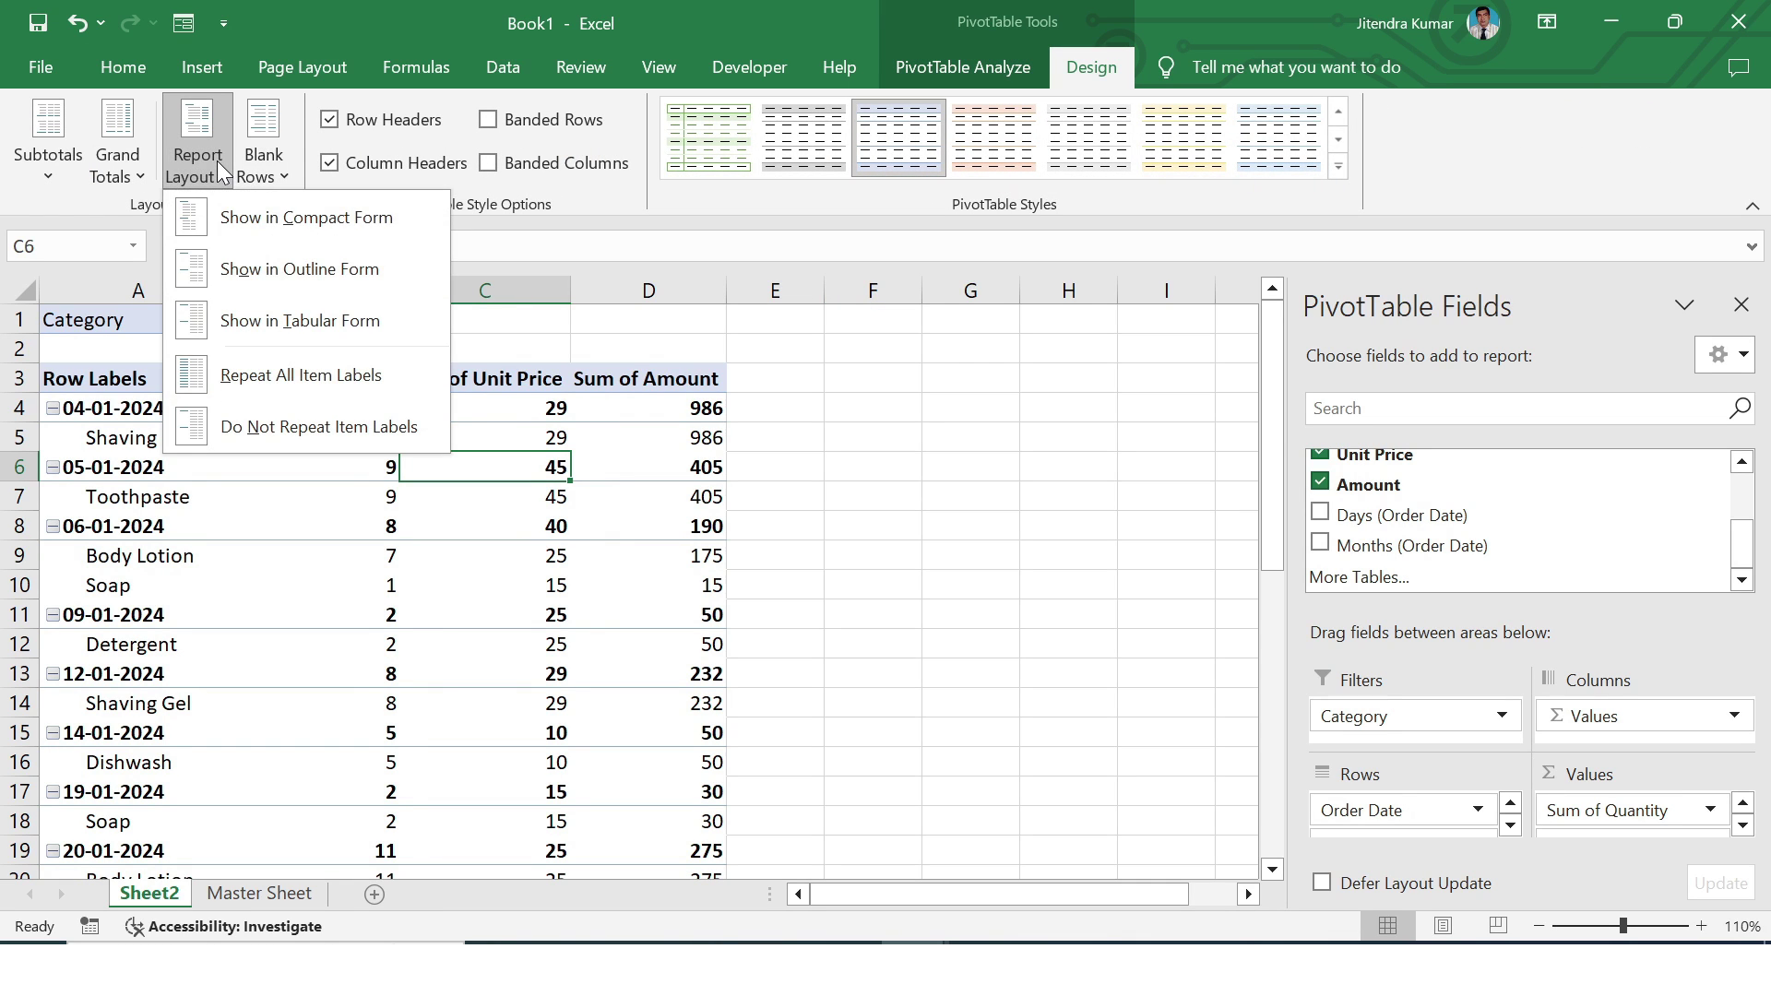
left_click(295, 321)
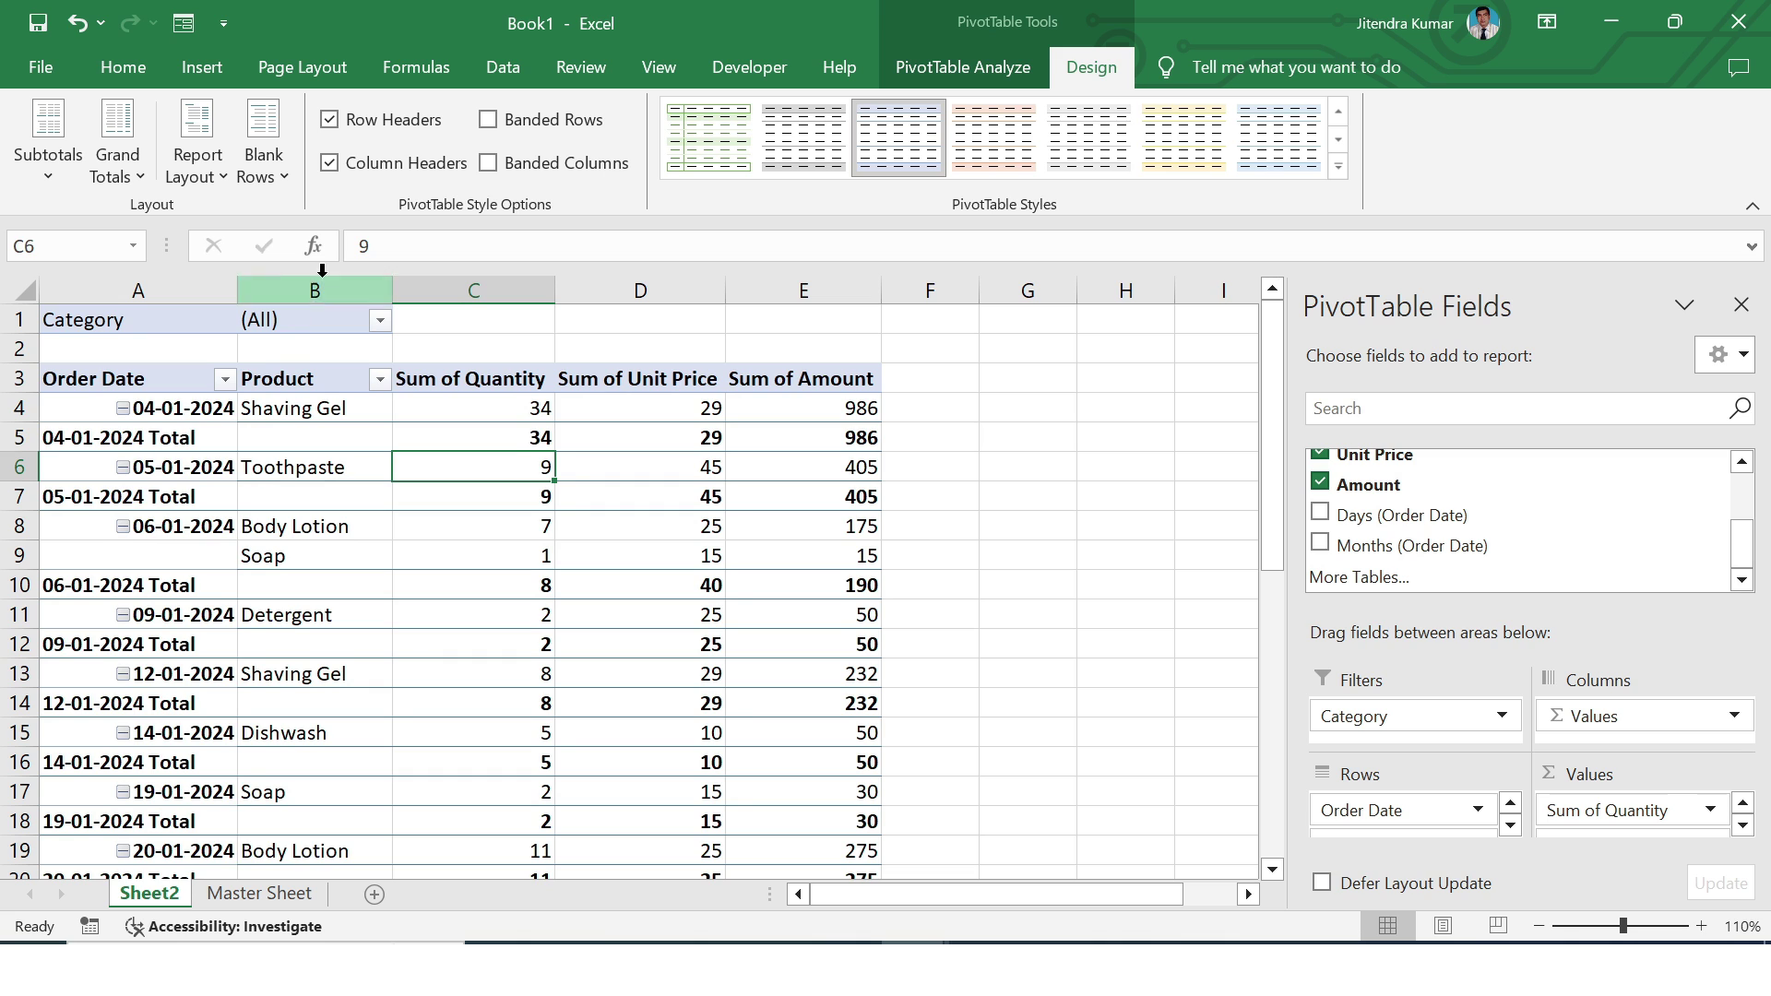
left_click(50, 174)
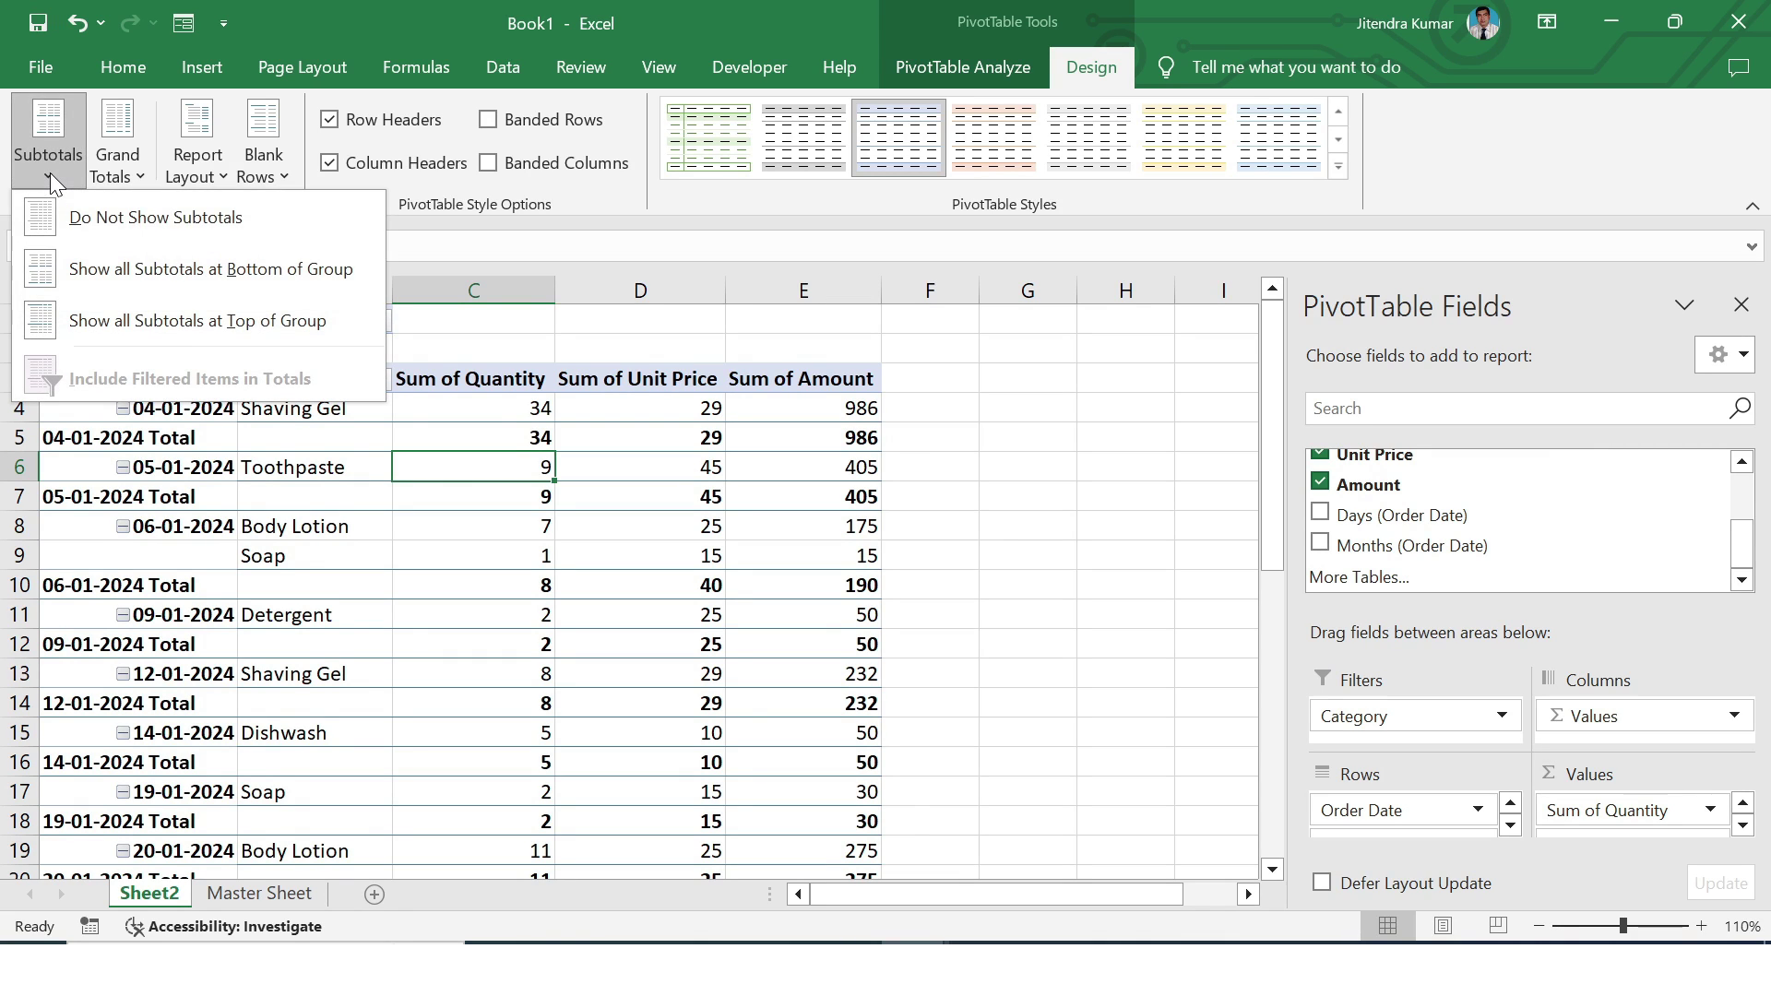
left_click(127, 222)
mouse_move(246, 327)
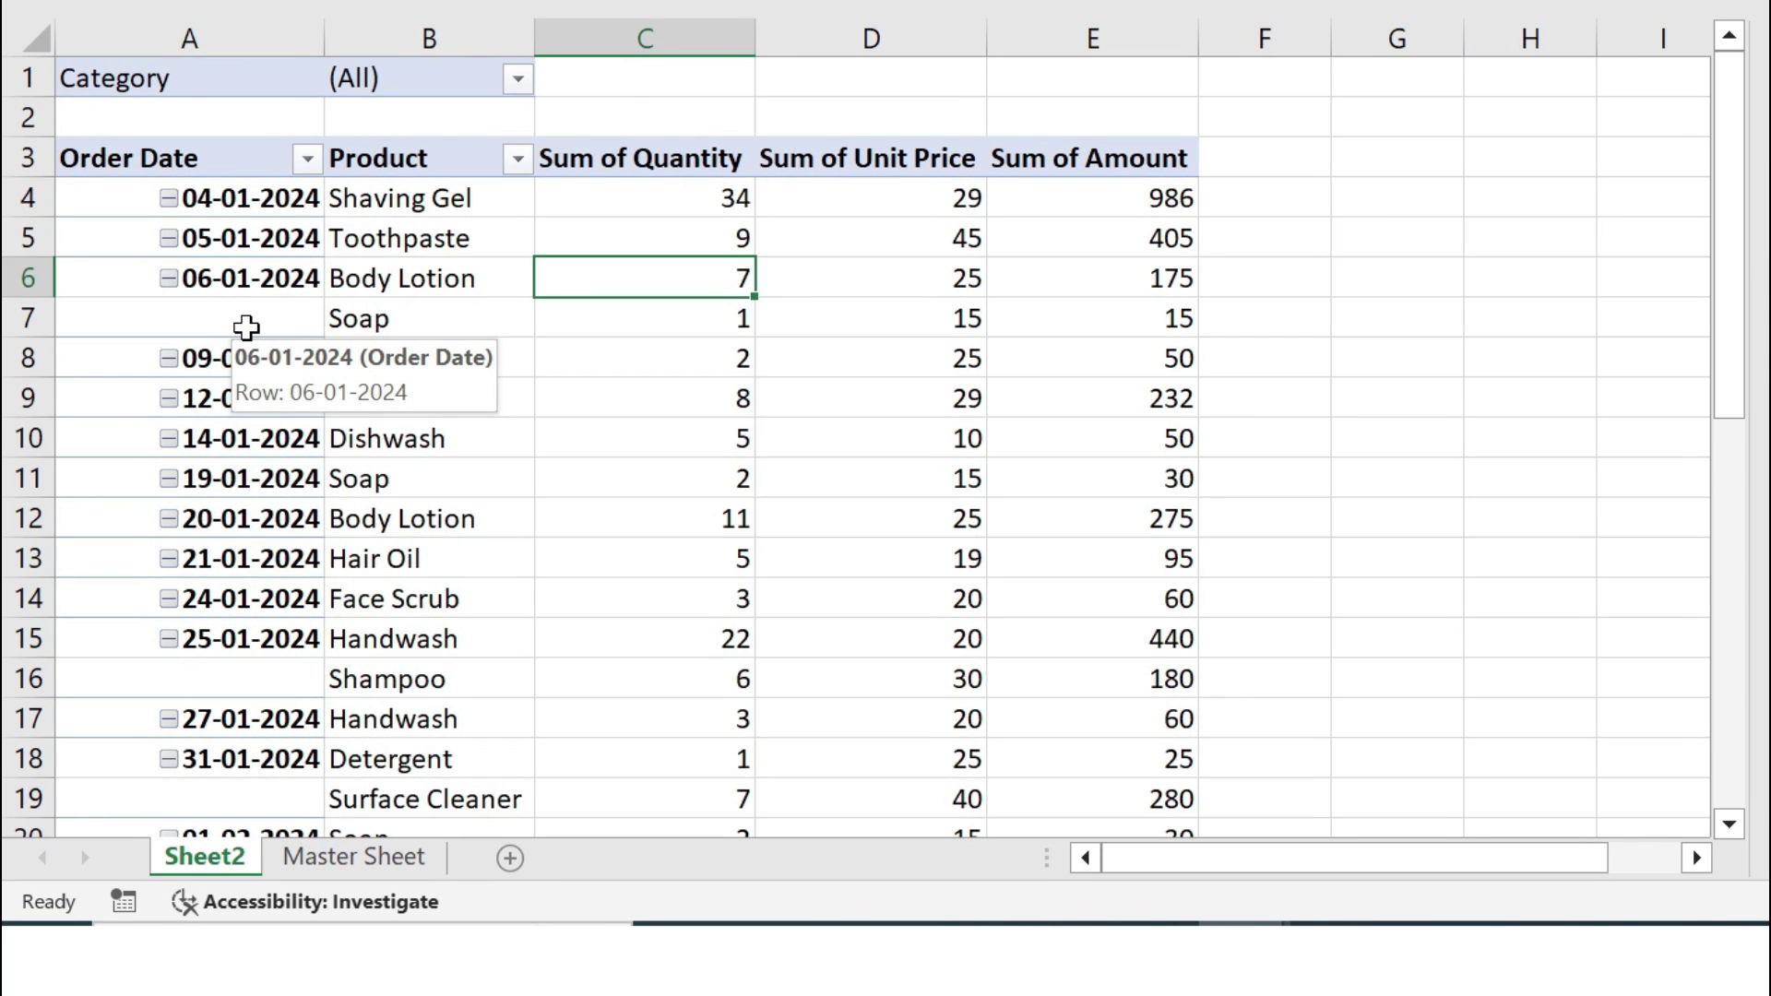
Turn on Repeat item labels for the Order Date field so every product row shows its date
left_click(246, 326)
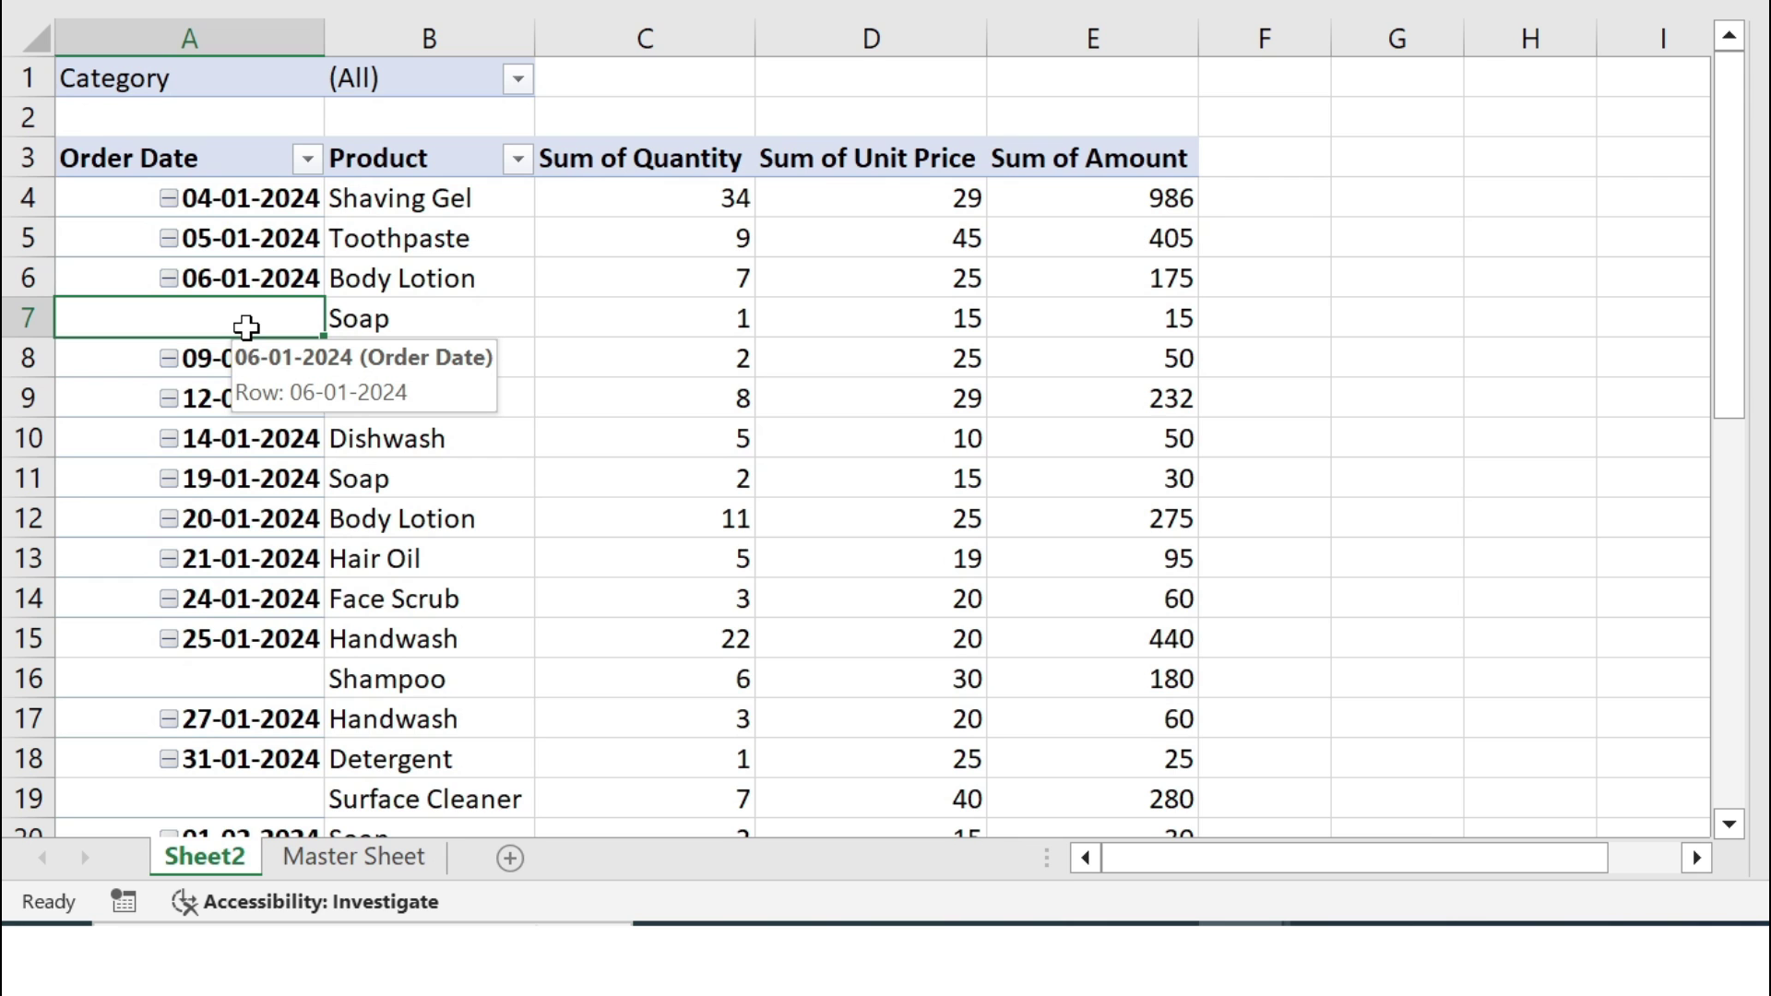
right_click(246, 326)
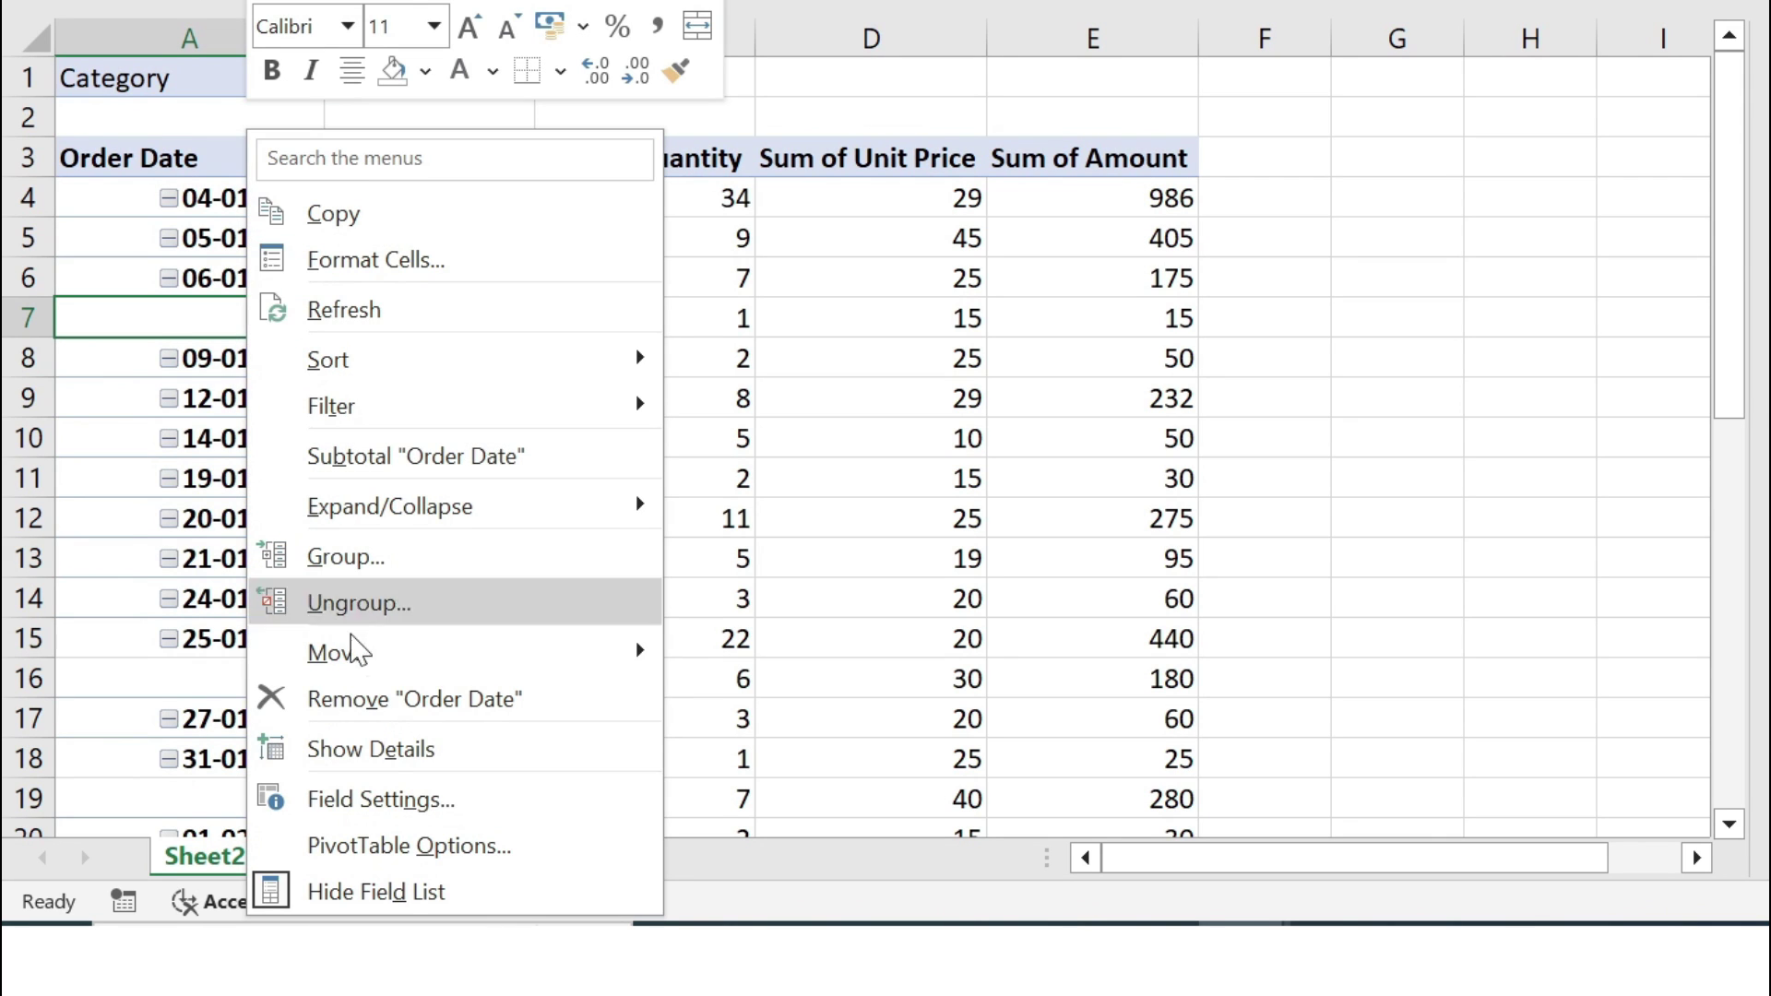
left_click(395, 800)
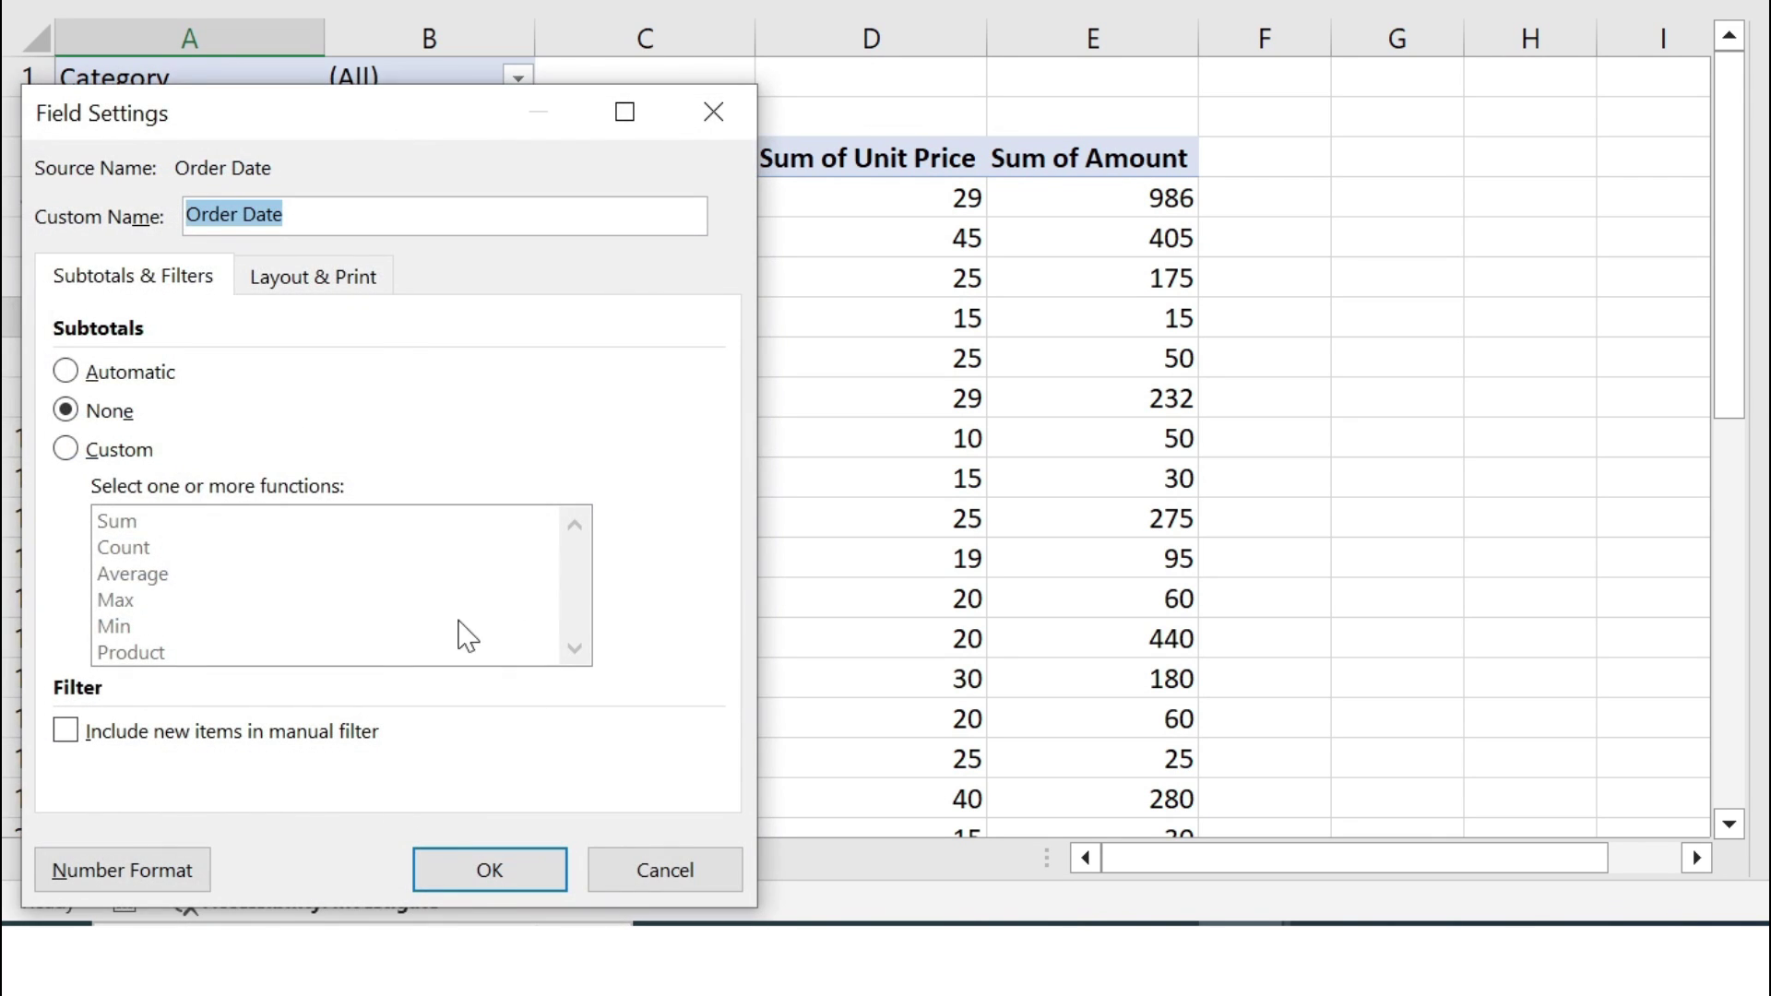
left_click(356, 286)
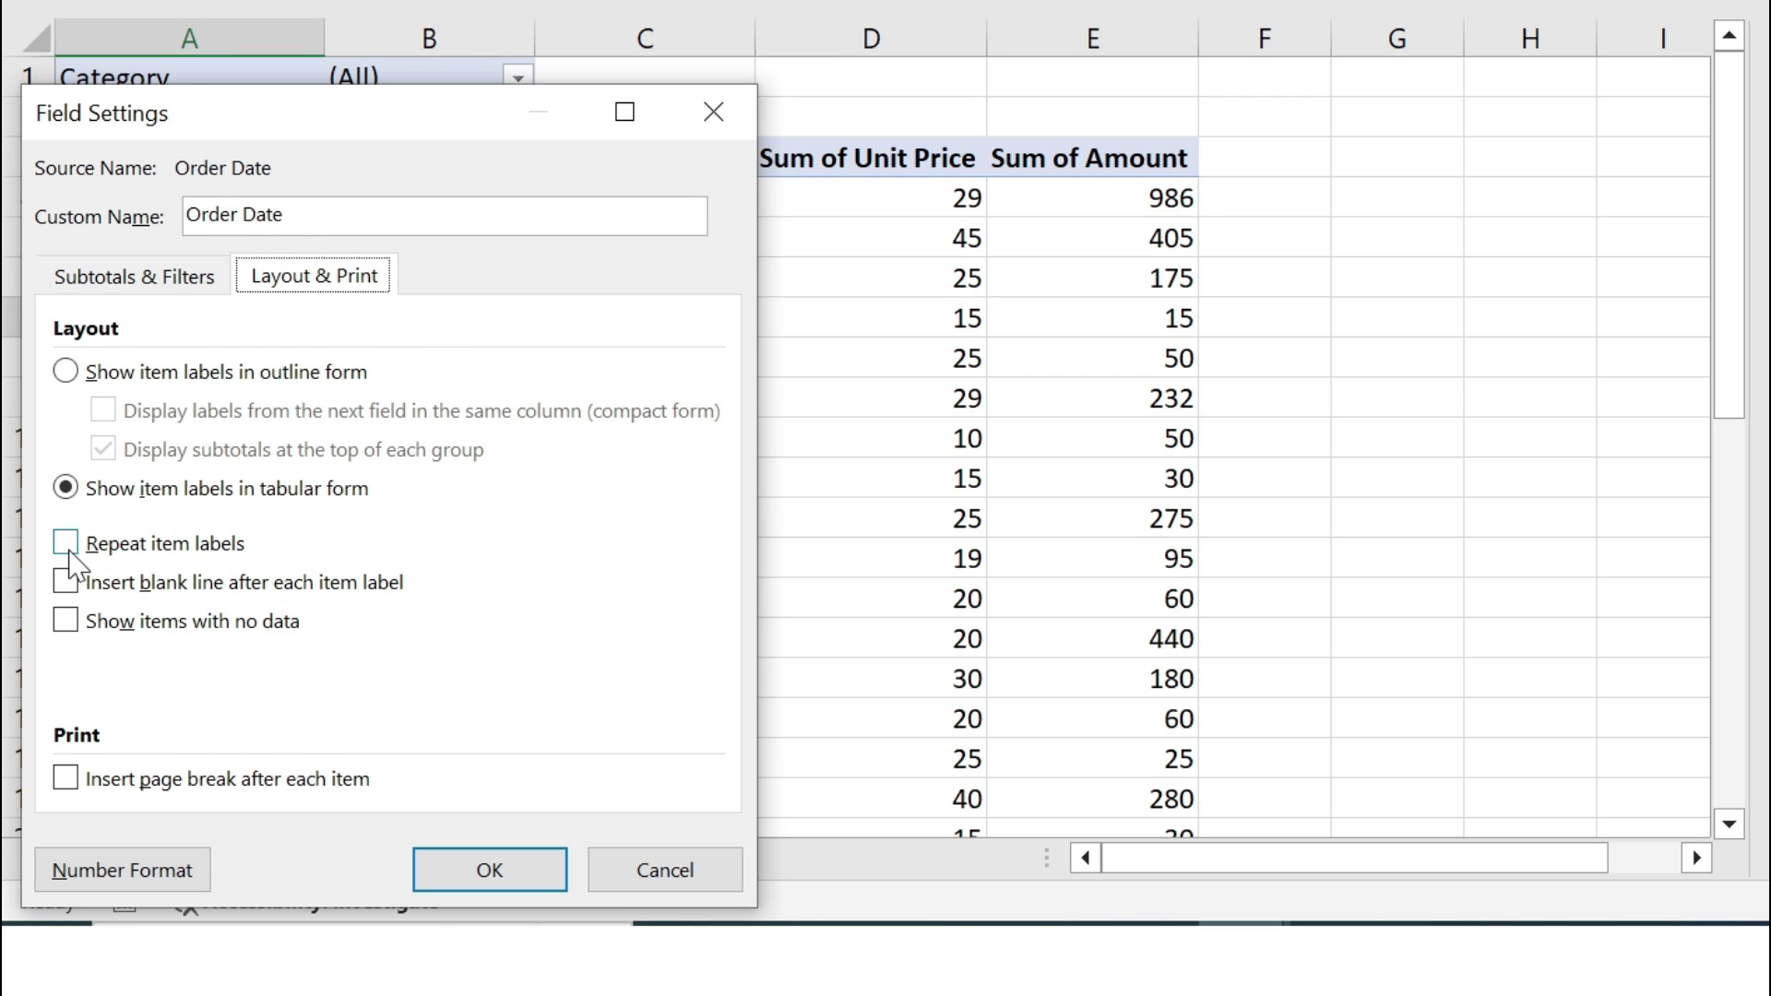
left_click(66, 544)
left_click(467, 867)
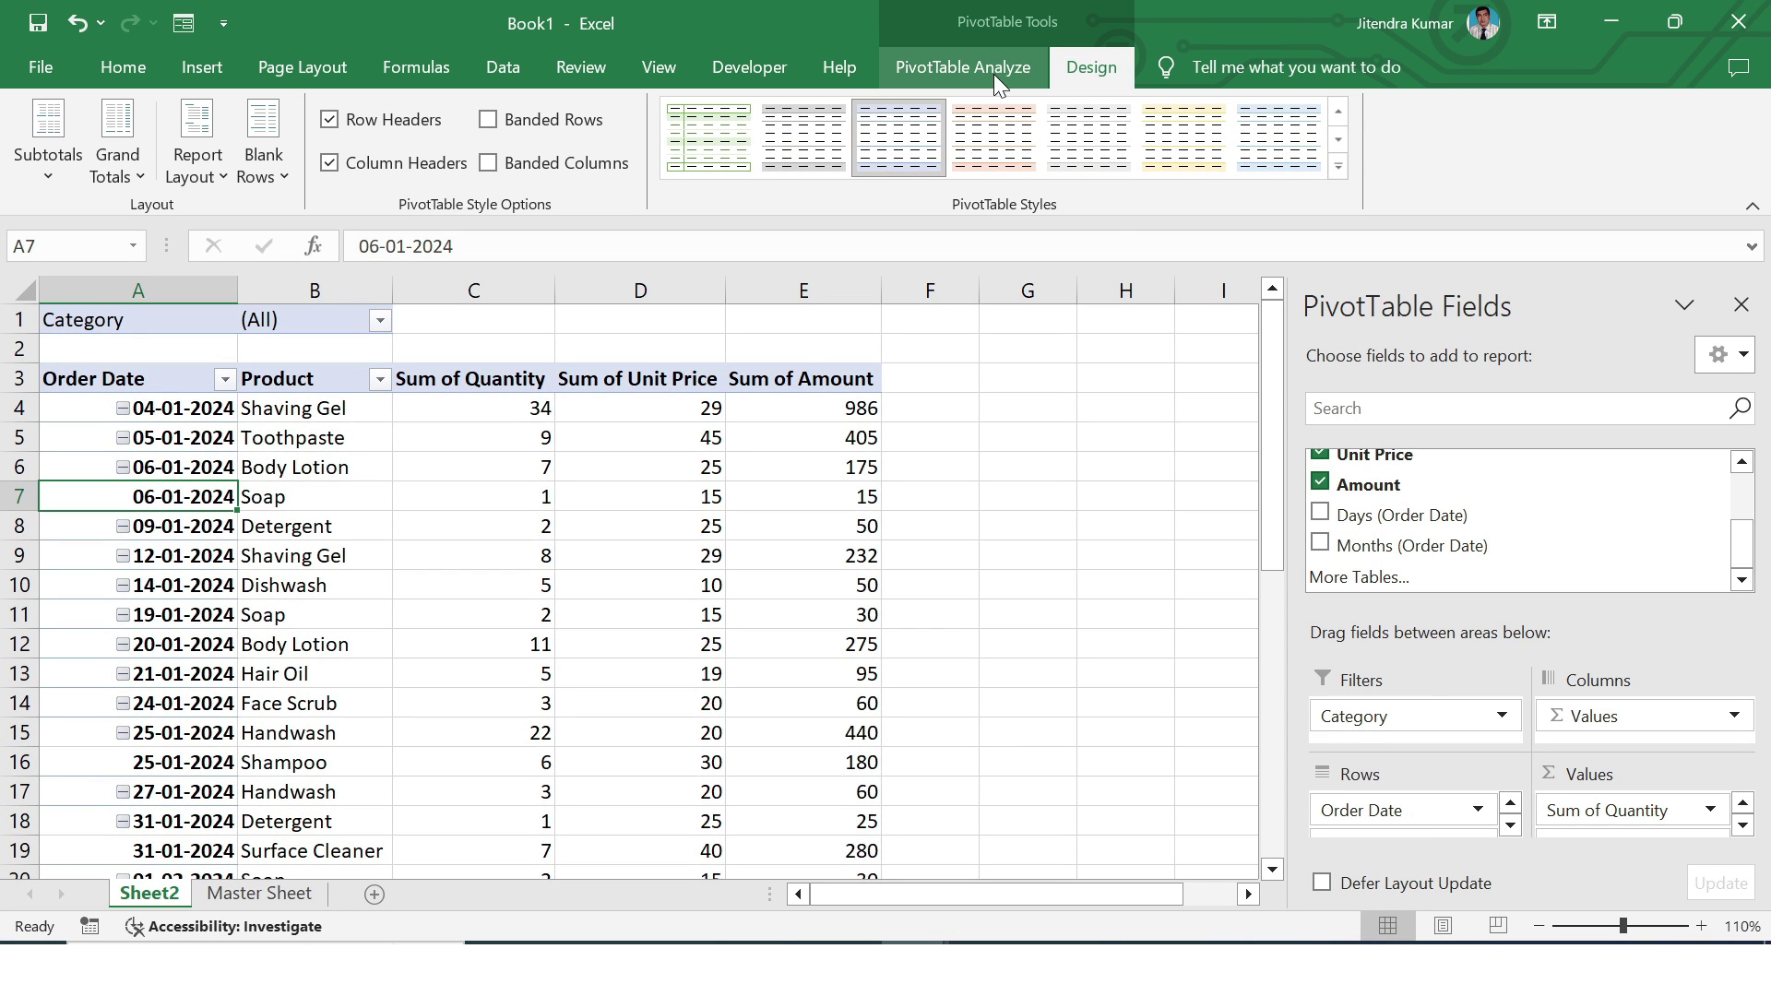
Hide the pivot's +/- buttons, centre column A, and widen the Product column B
left_click(960, 71)
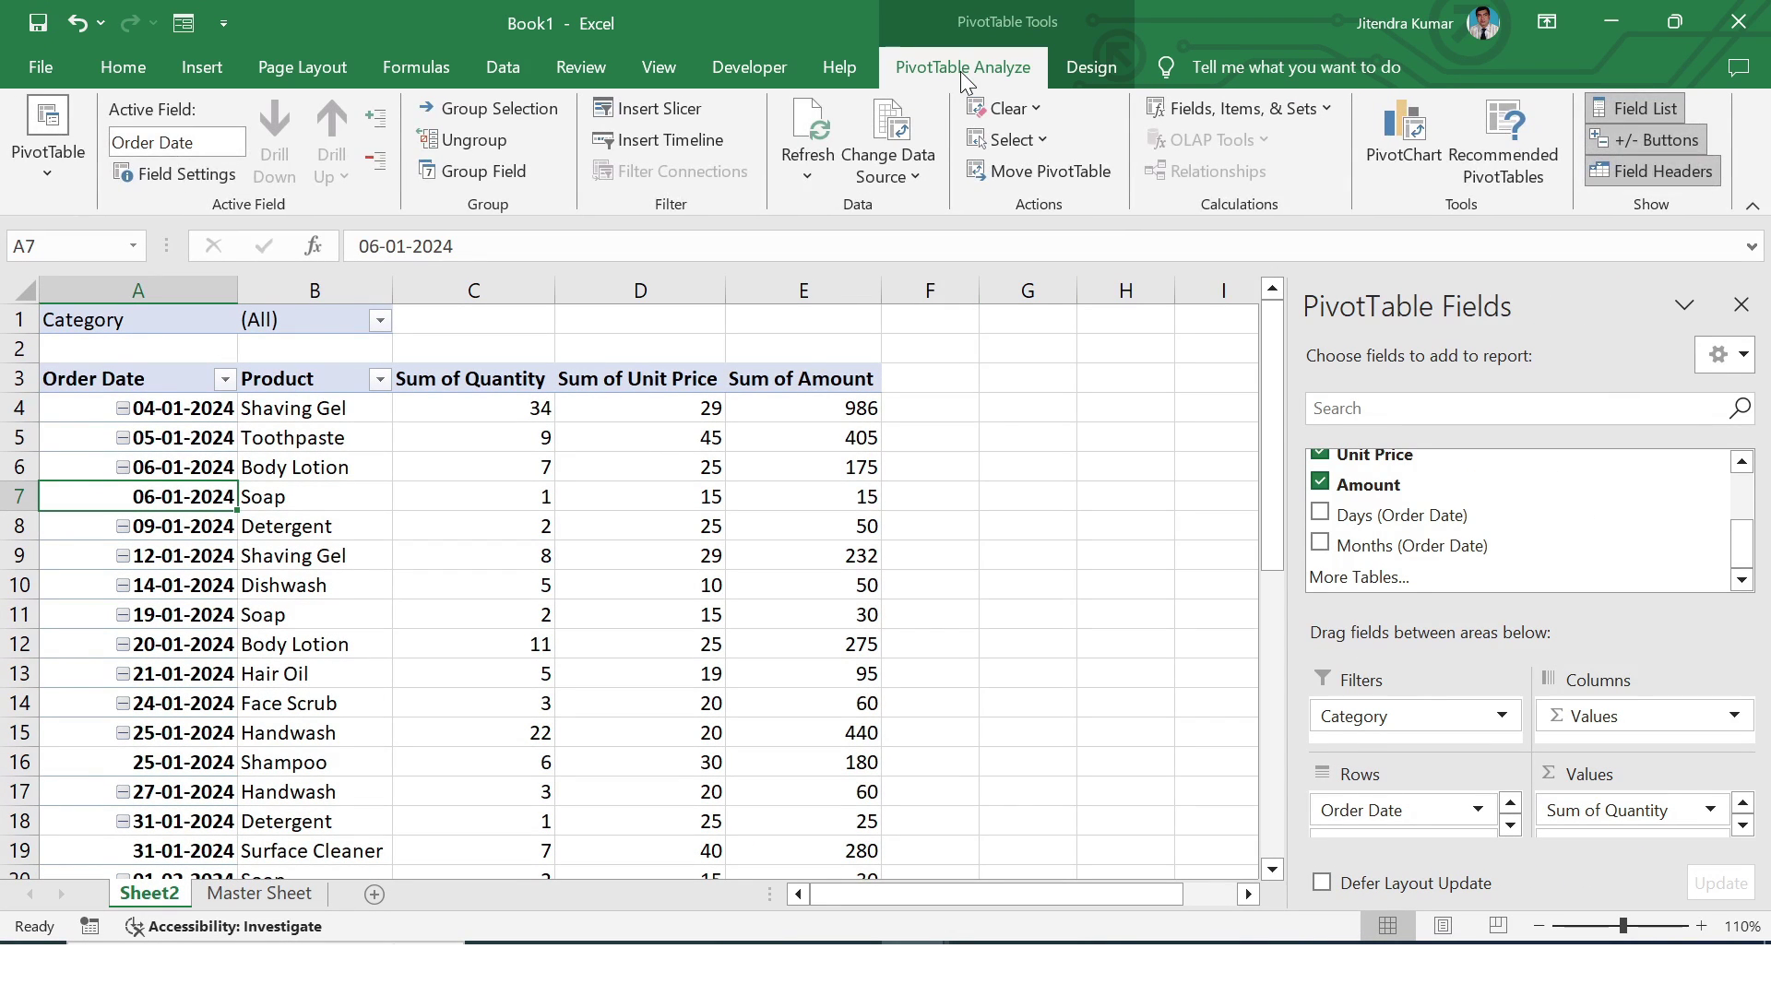
left_click(1690, 135)
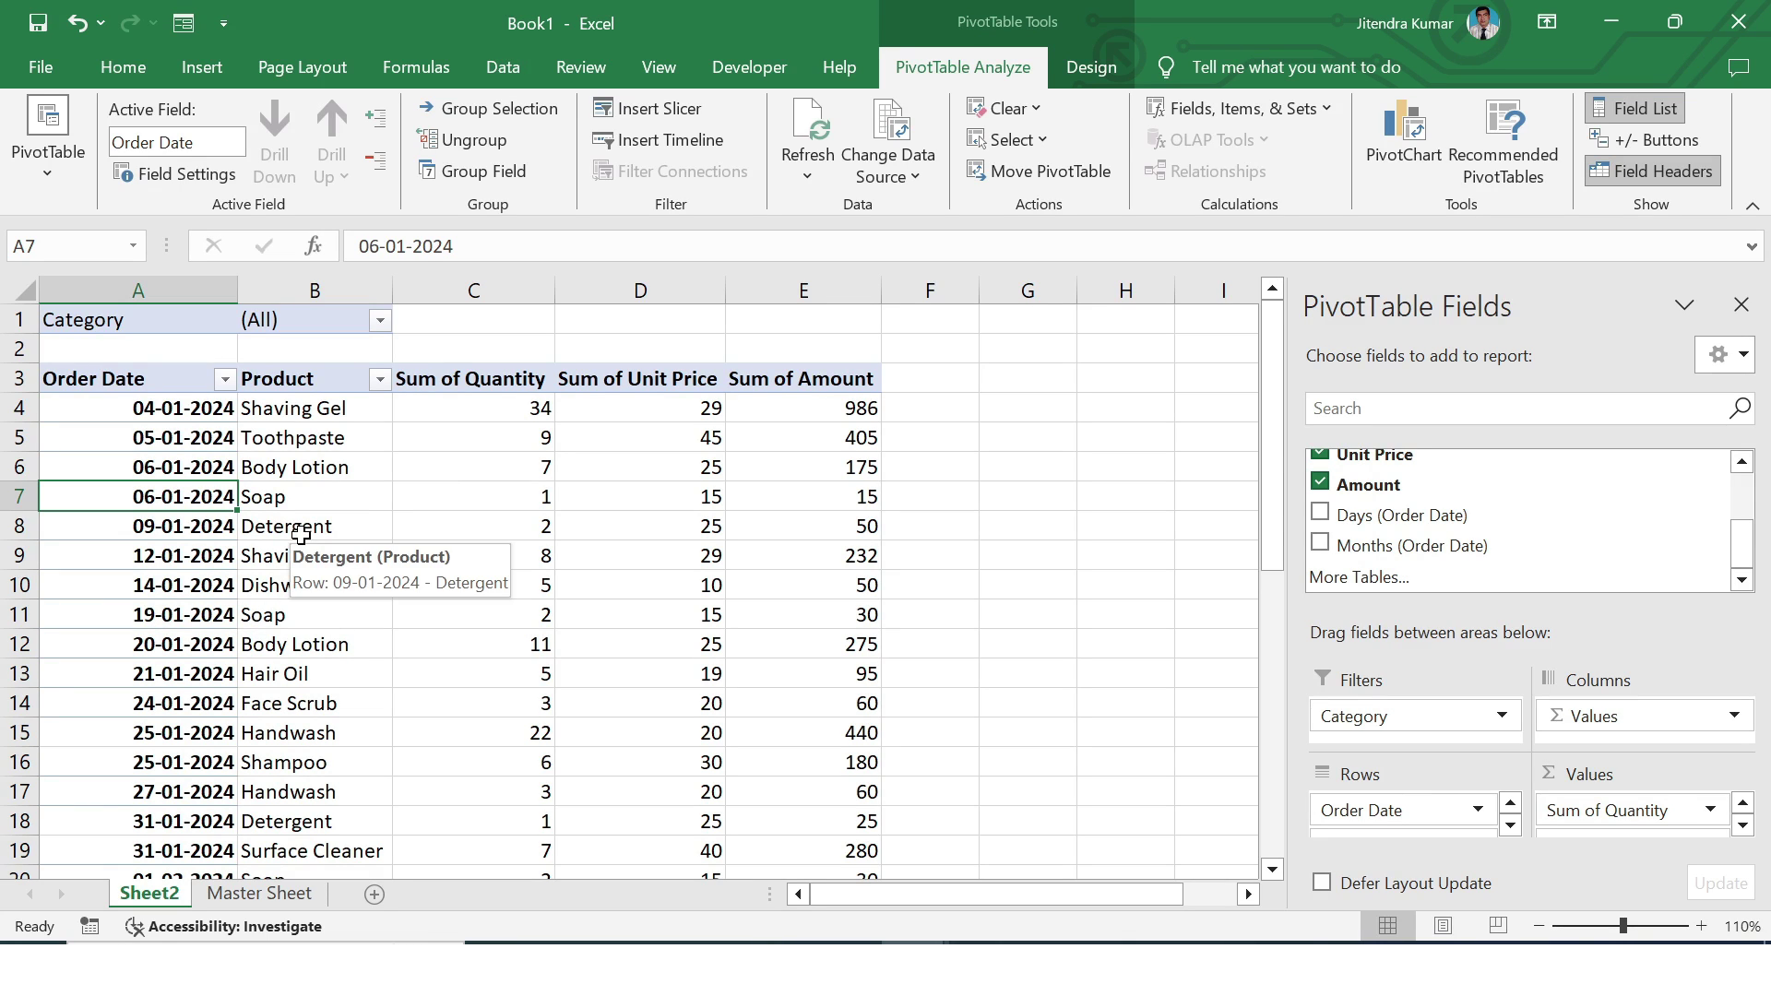
left_click(163, 286)
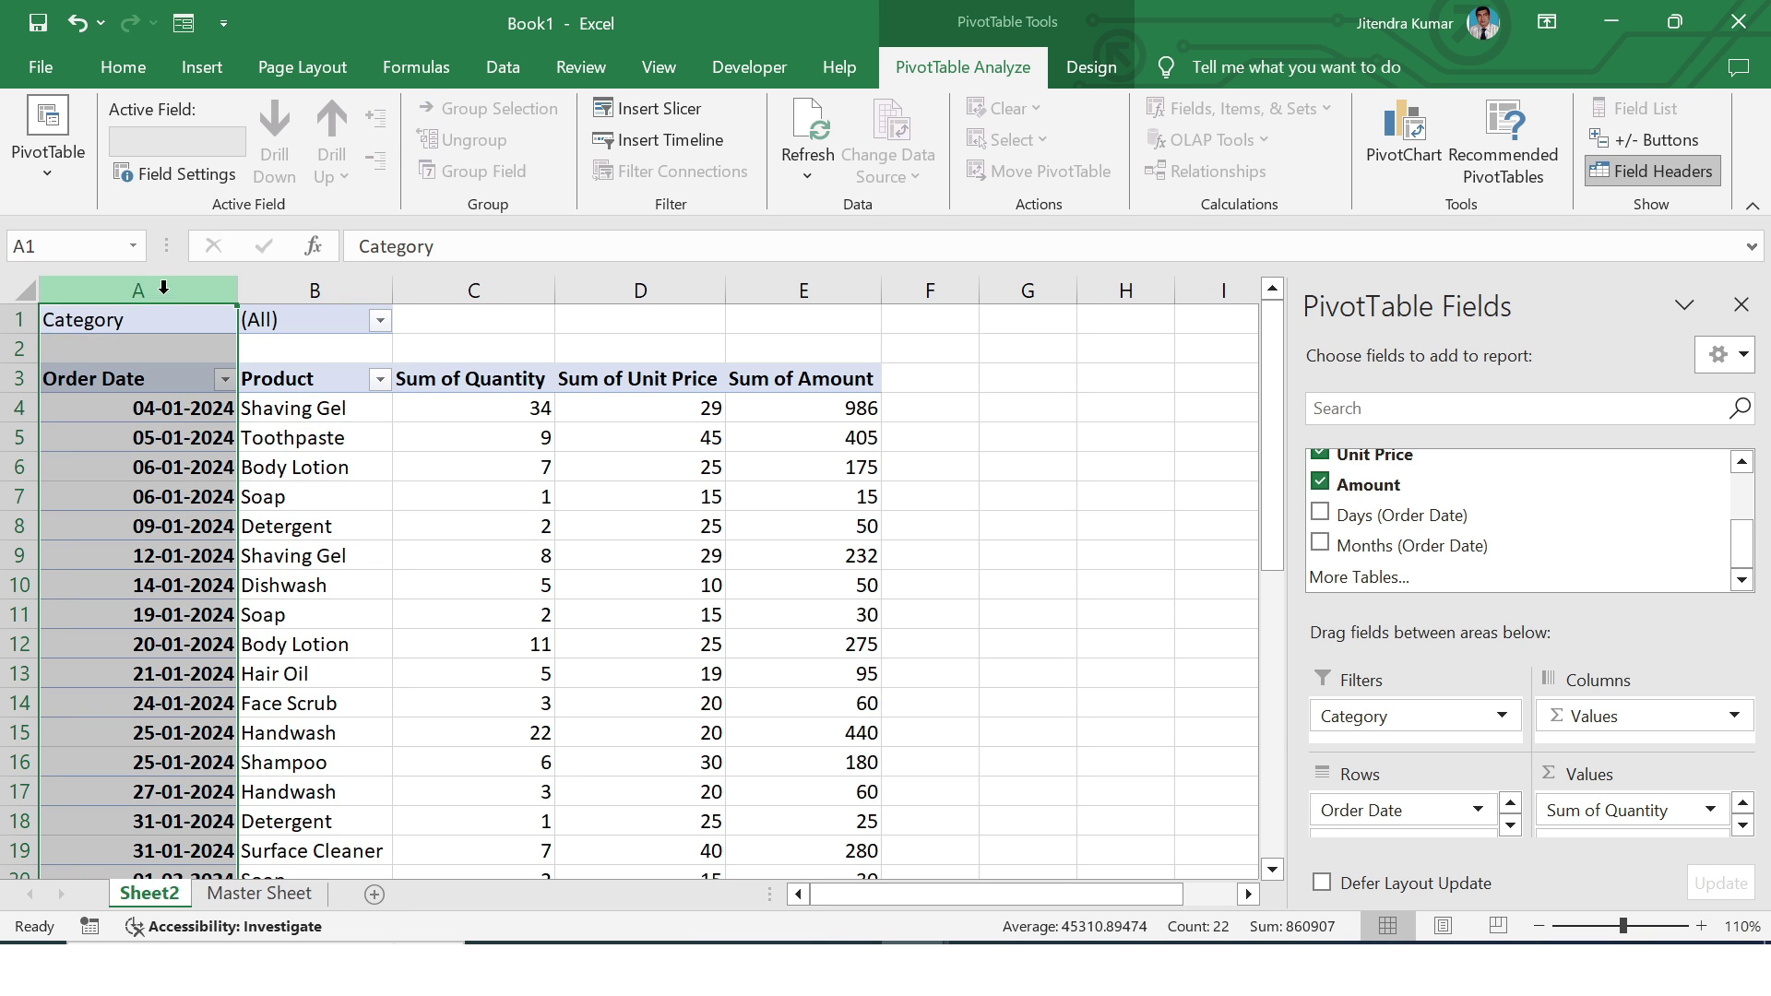
left_click(155, 71)
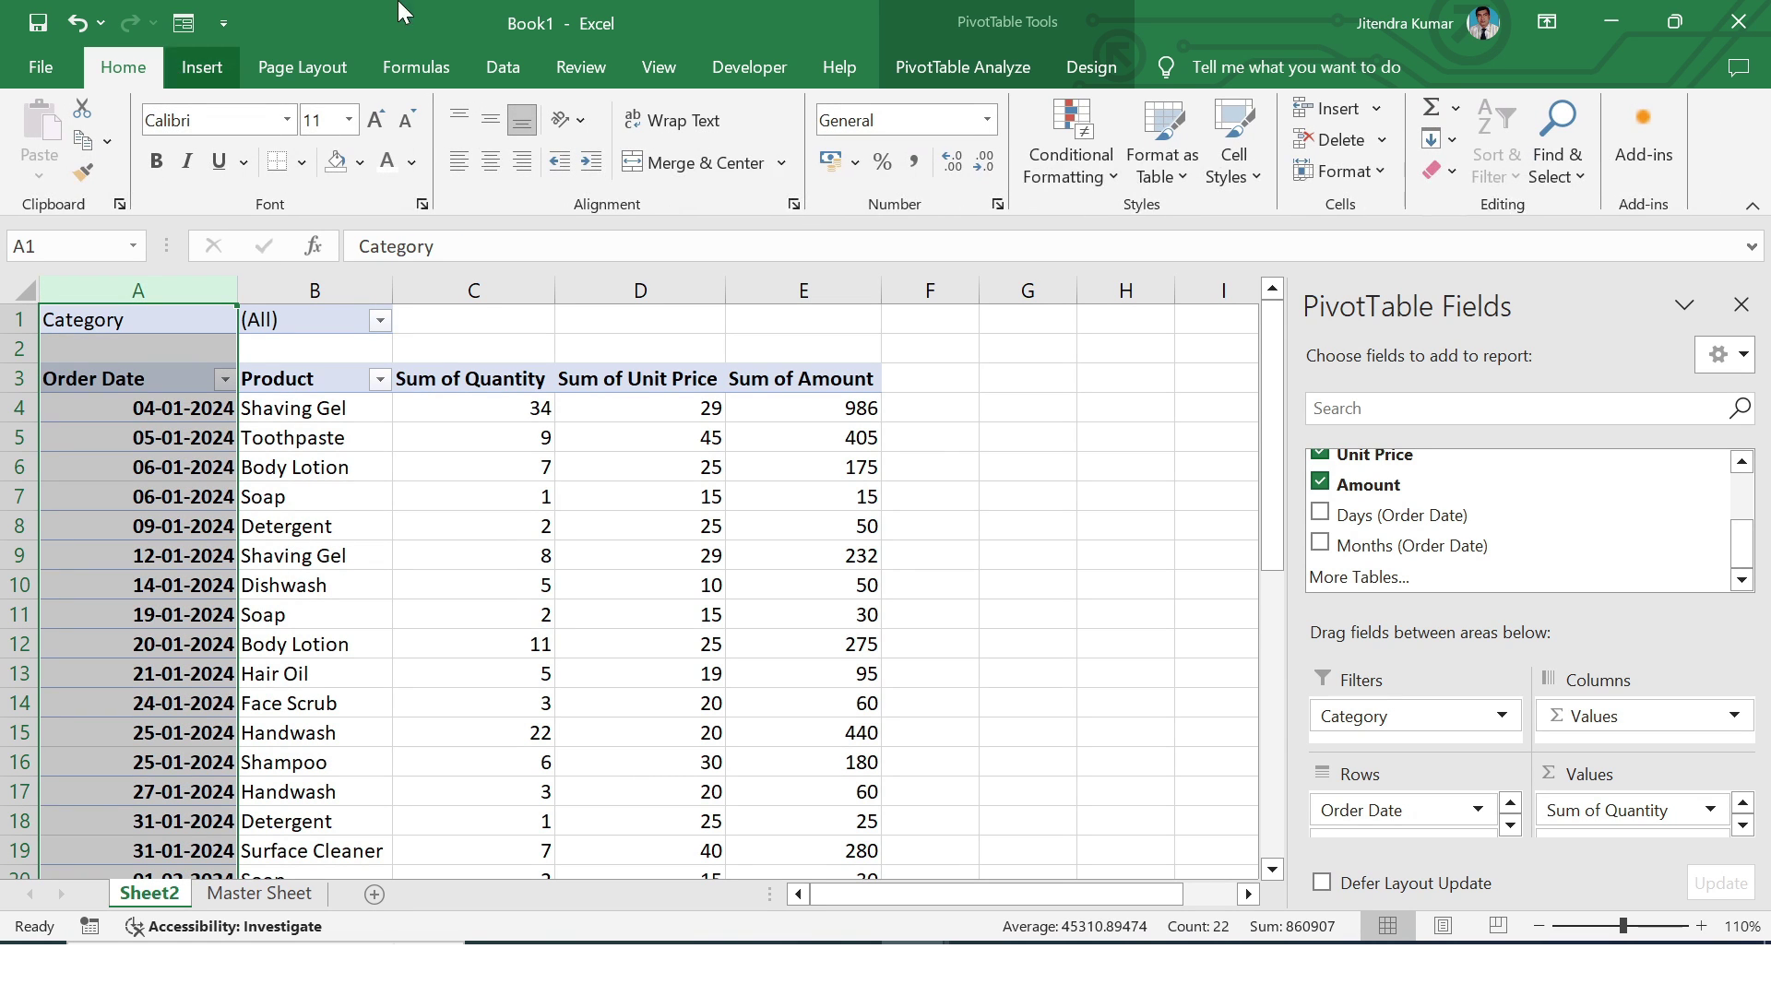
left_click(495, 166)
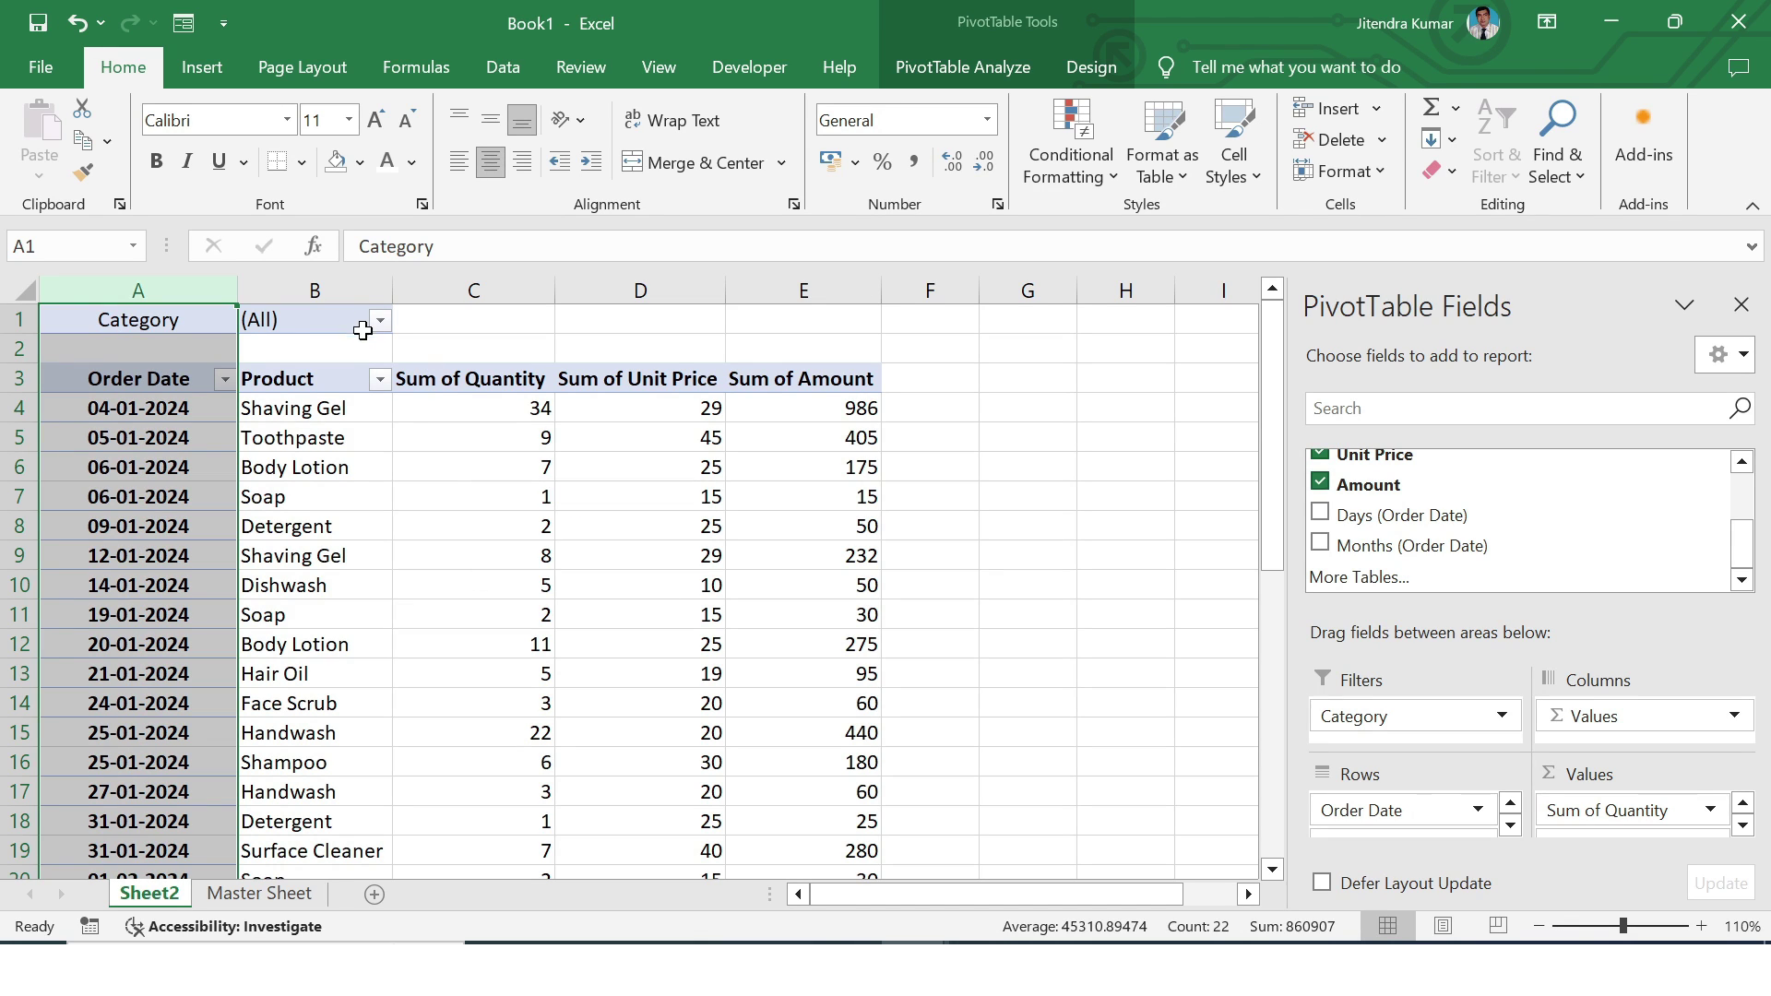
left_click(424, 484)
left_click_drag(393, 286, 430, 286)
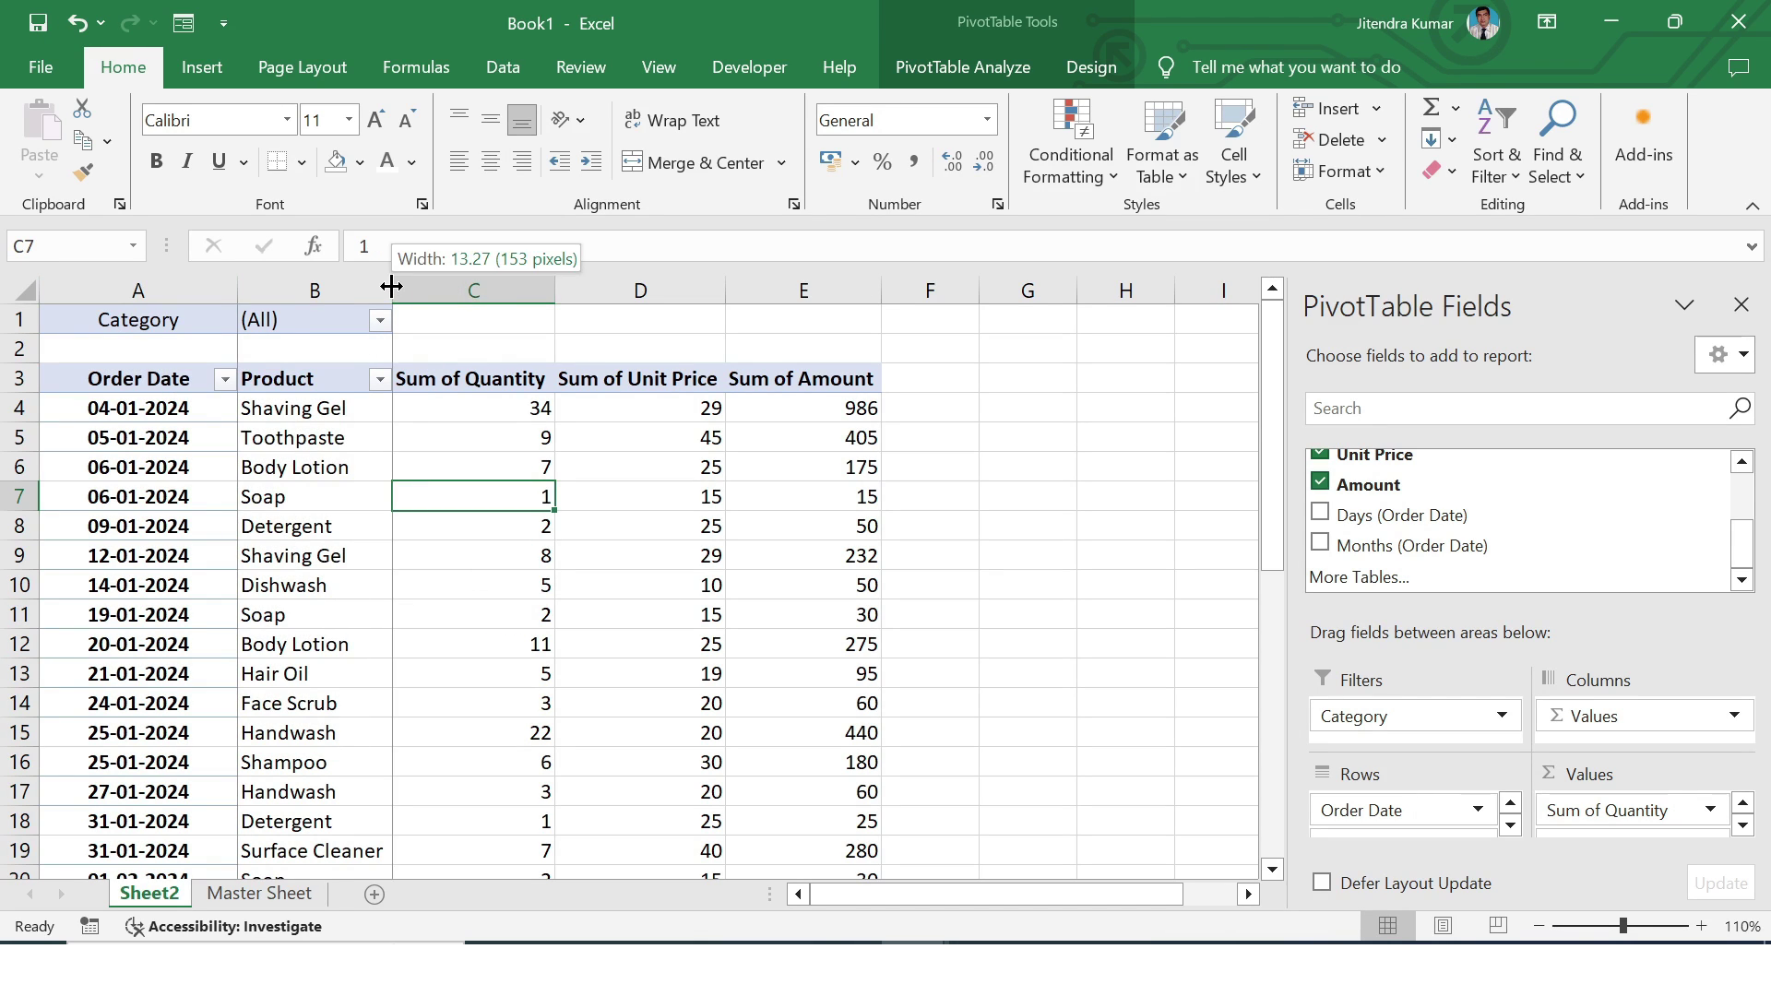
left_click(553, 379)
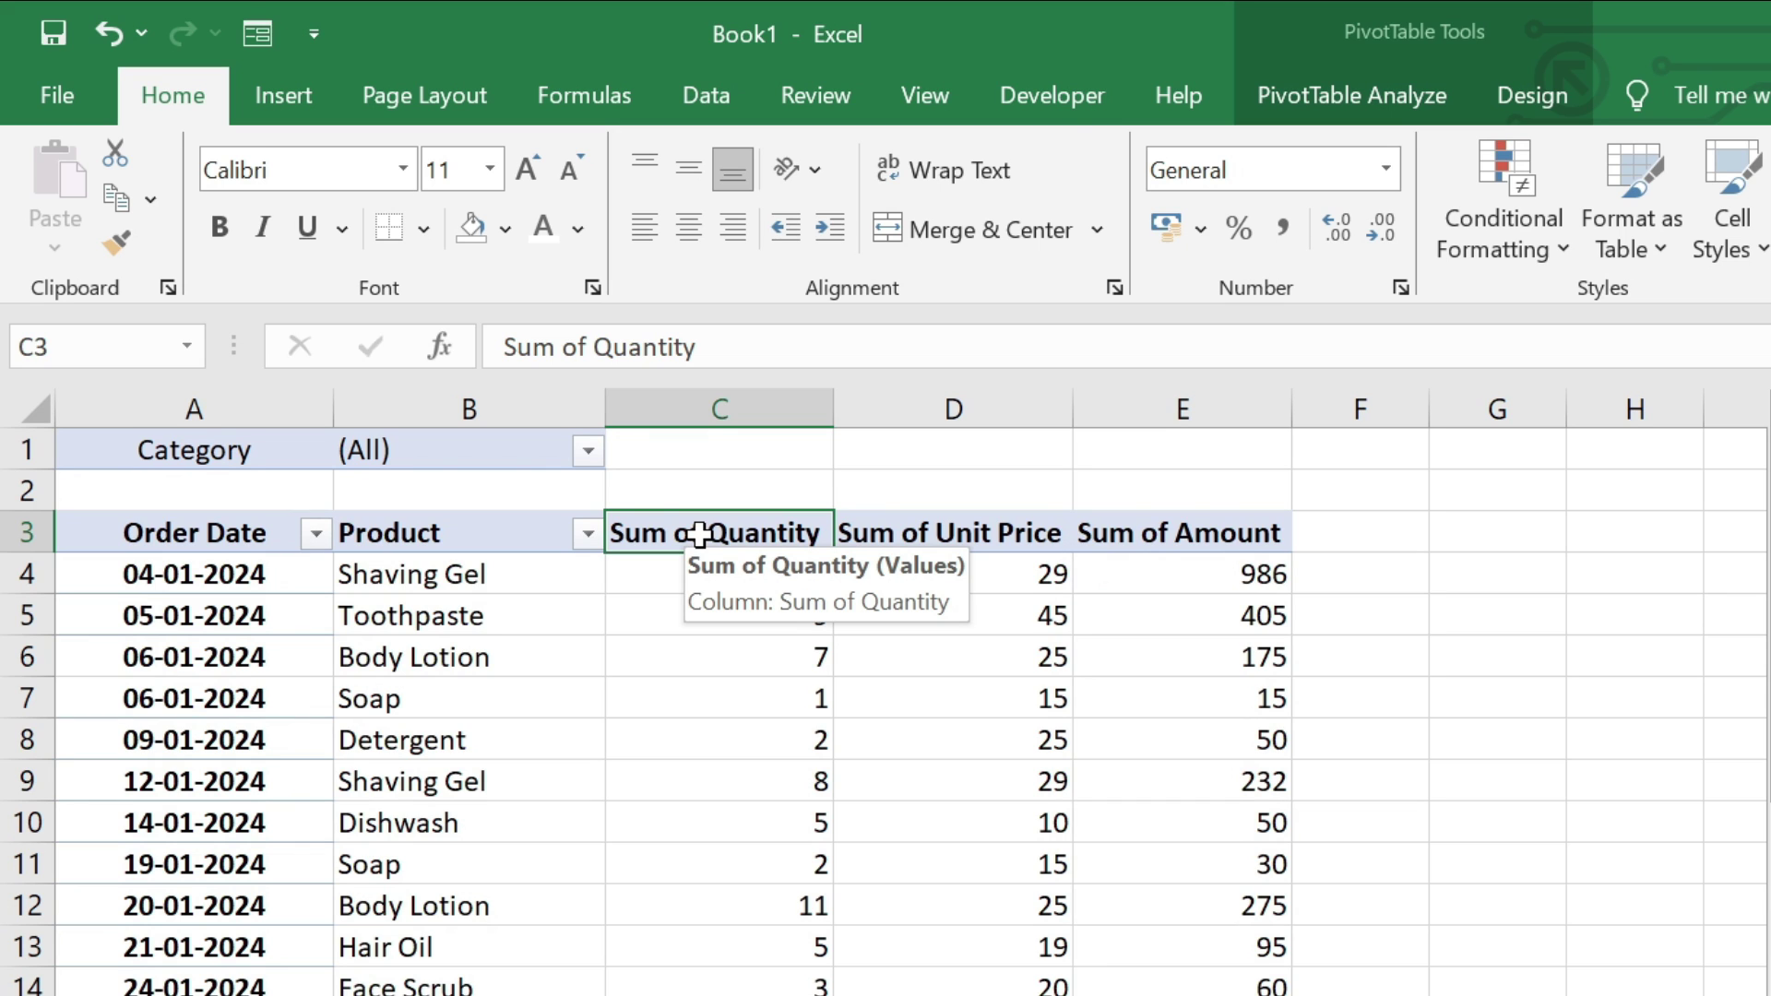
Rename the Sum of Quantity header in C3 to Quantity, getting past the duplicate-name warning
type("Q")
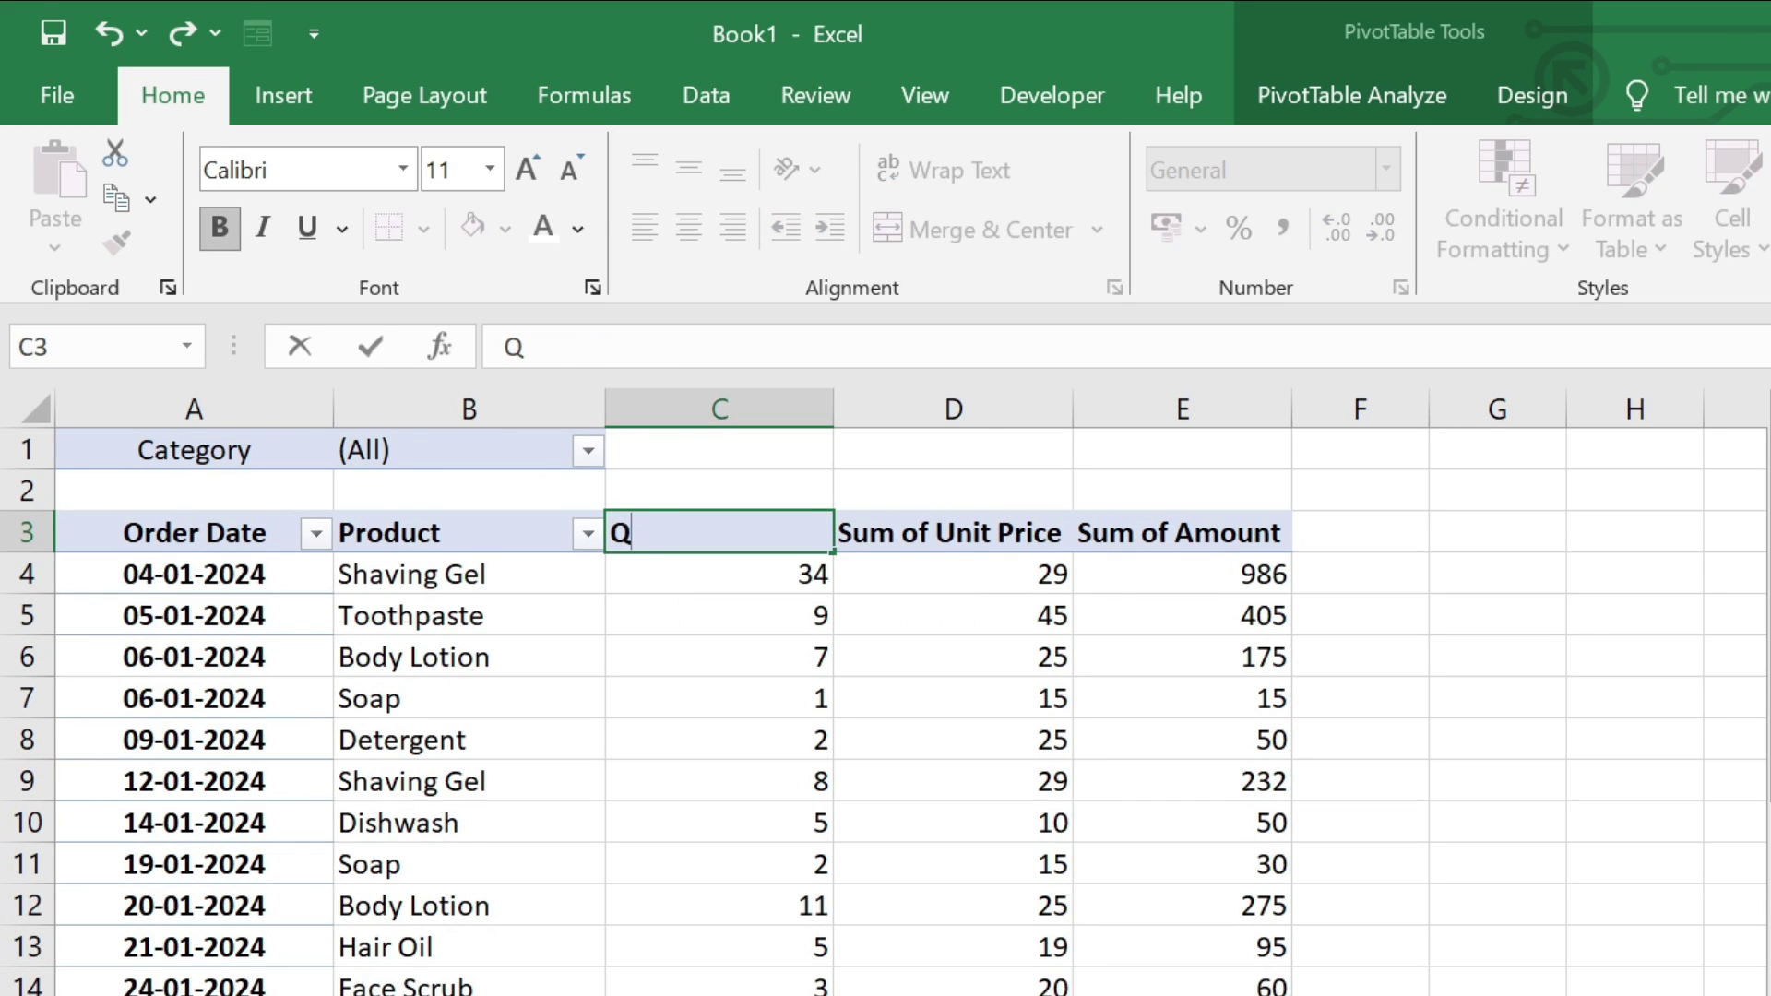
type("uantity")
key("Return")
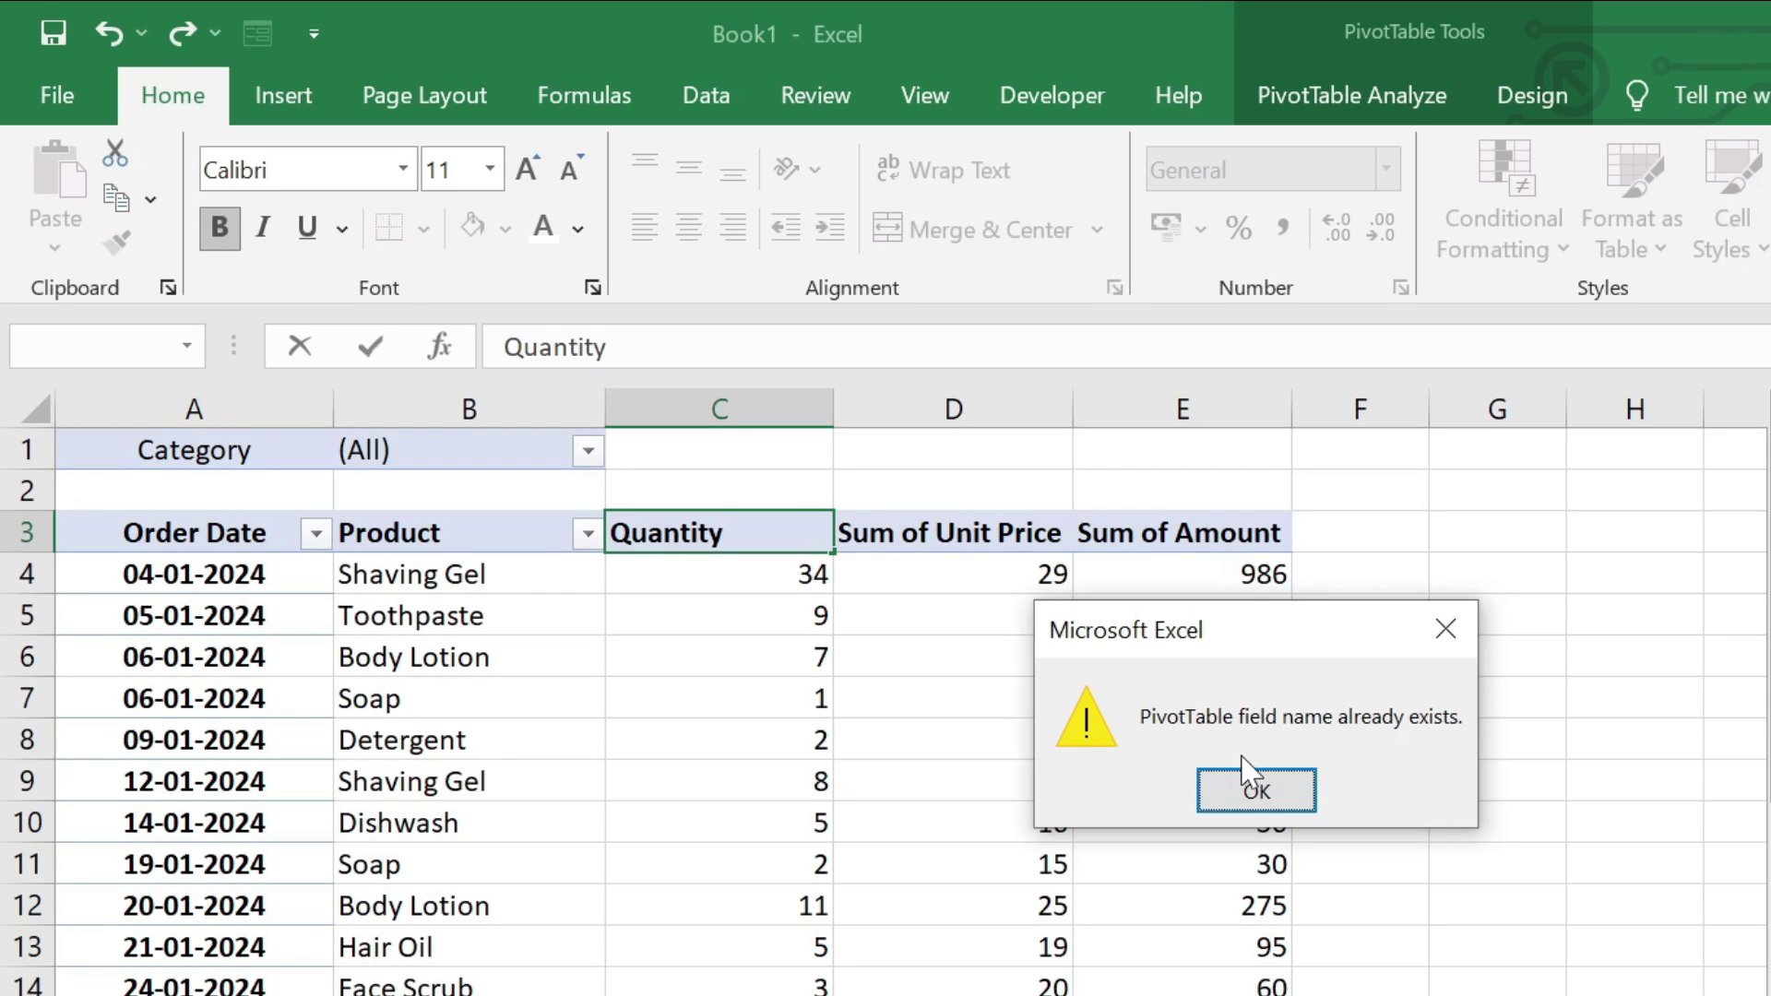
left_click(1250, 786)
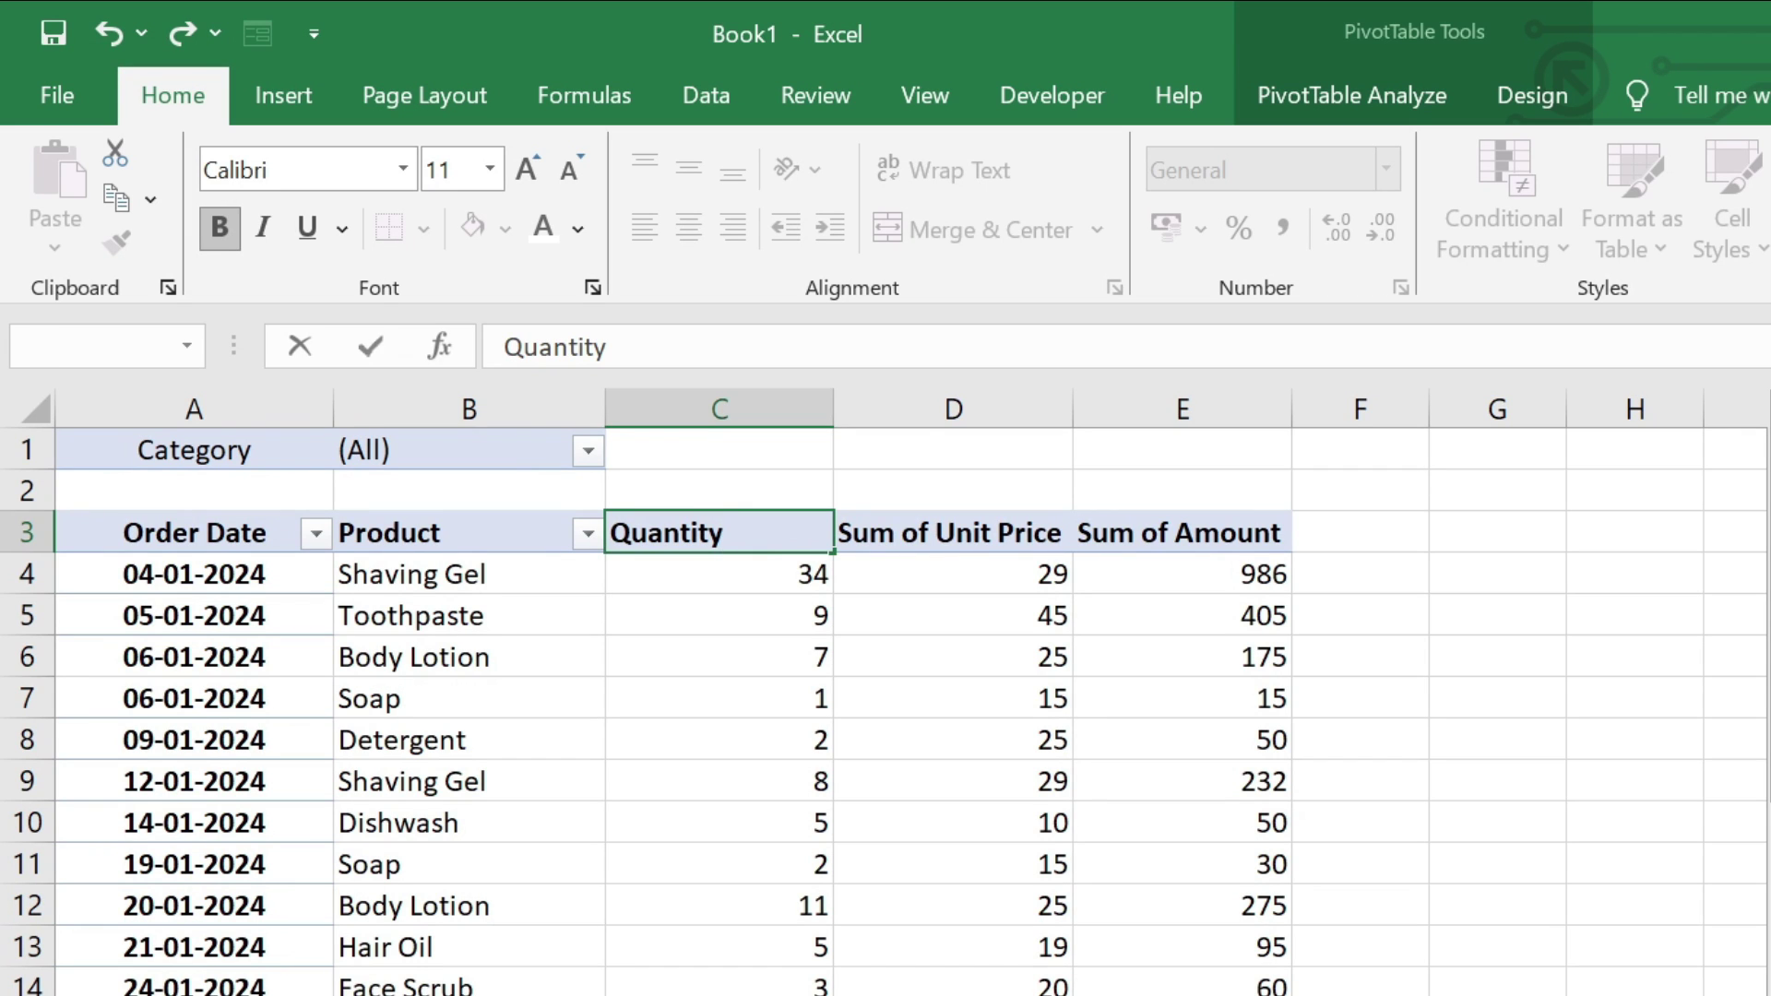
key("Return")
Rename the D3 and E3 headers to Unit Price and Amount
left_click(954, 531)
type("Unit Pri")
key("BackSpace")
key("BackSpace")
type("it Price")
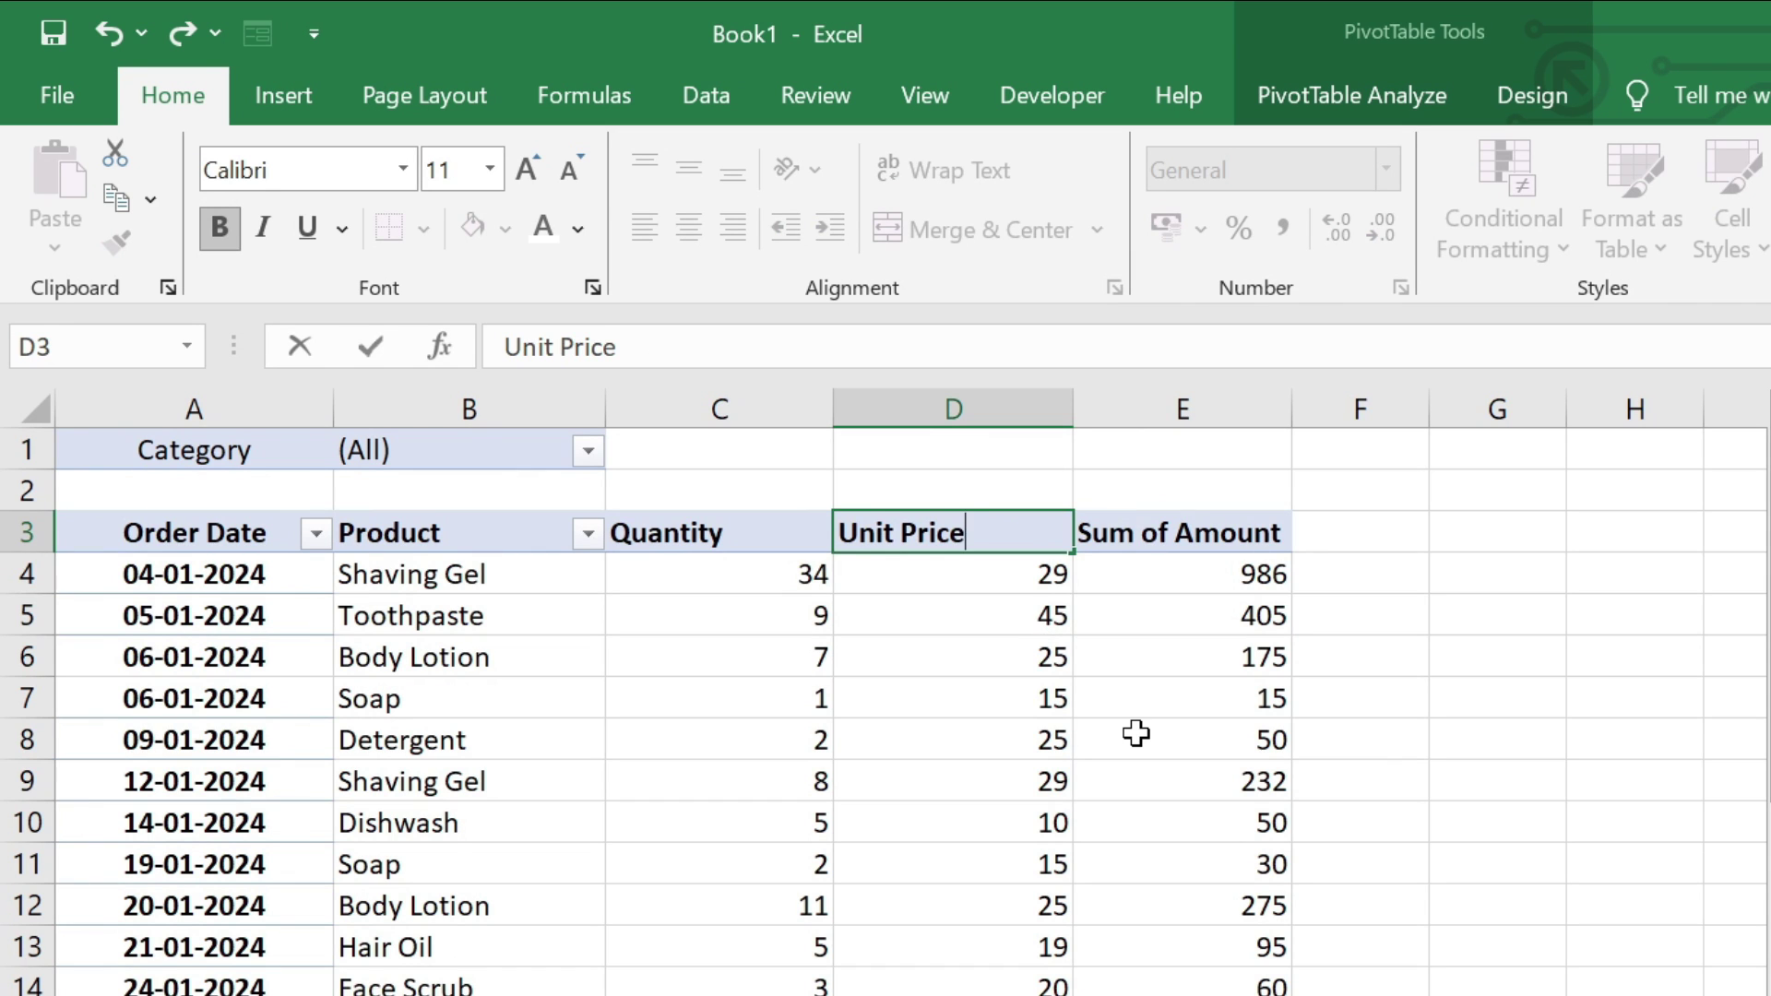
key("Return")
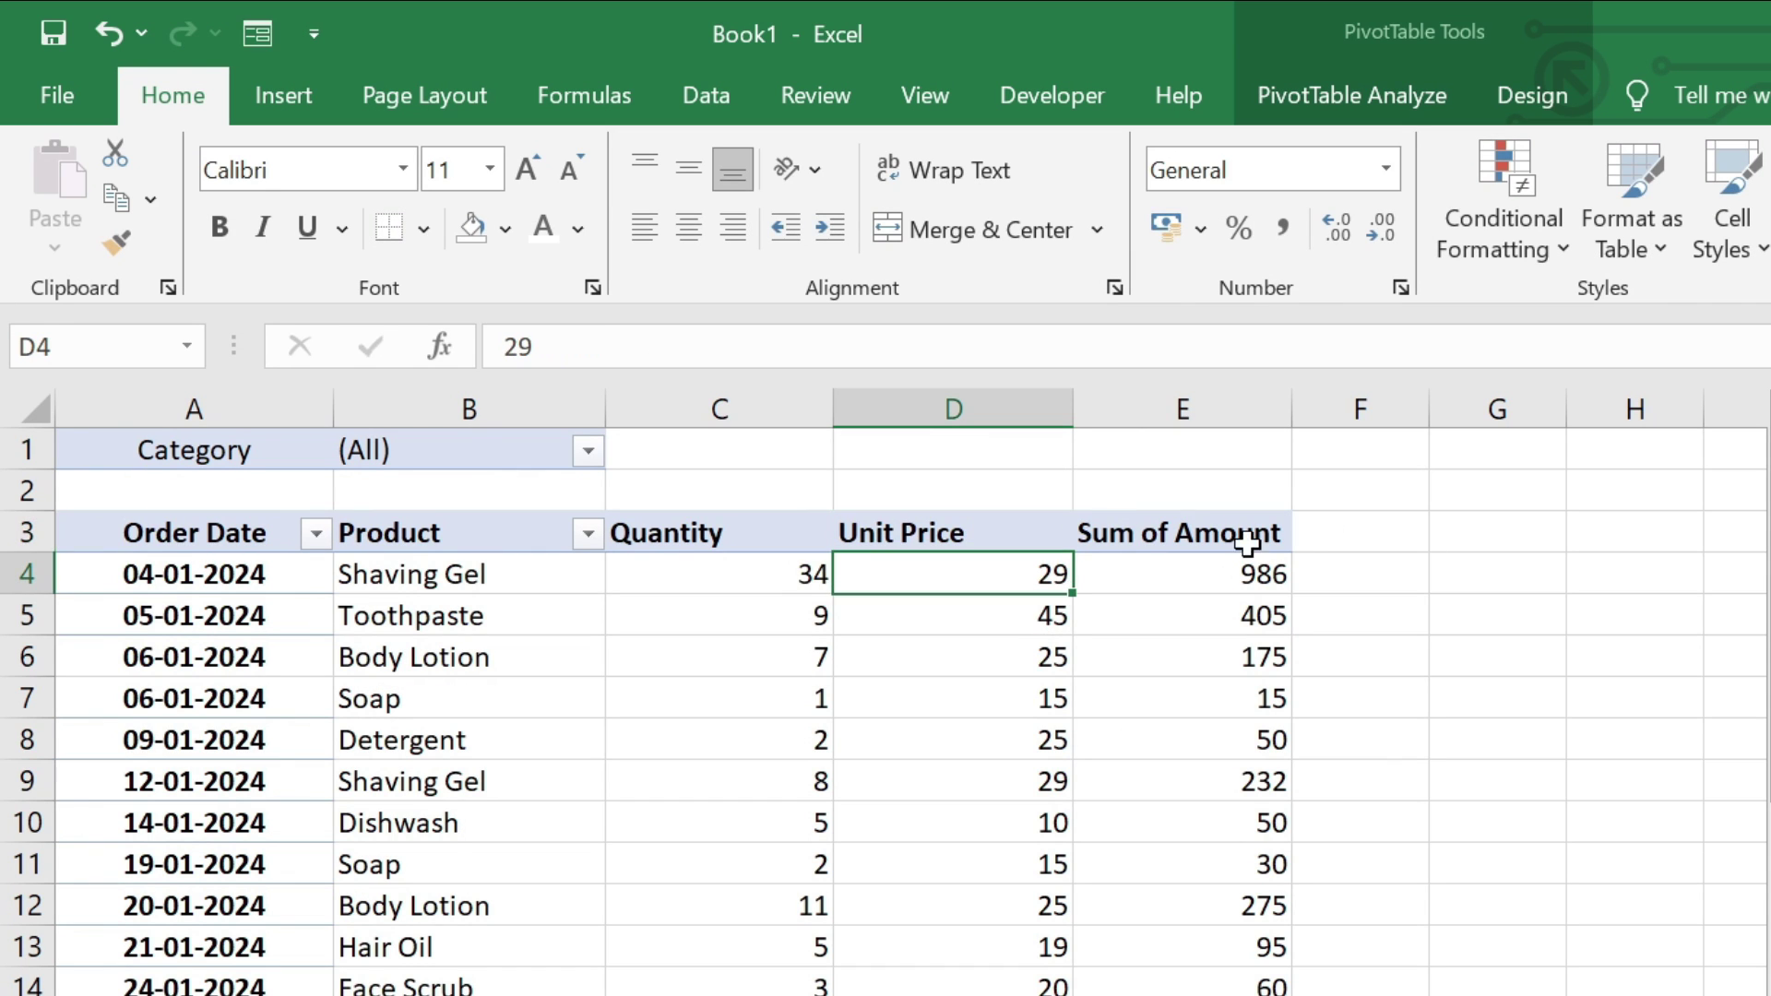
left_click(1247, 542)
type("Amount")
key("Return")
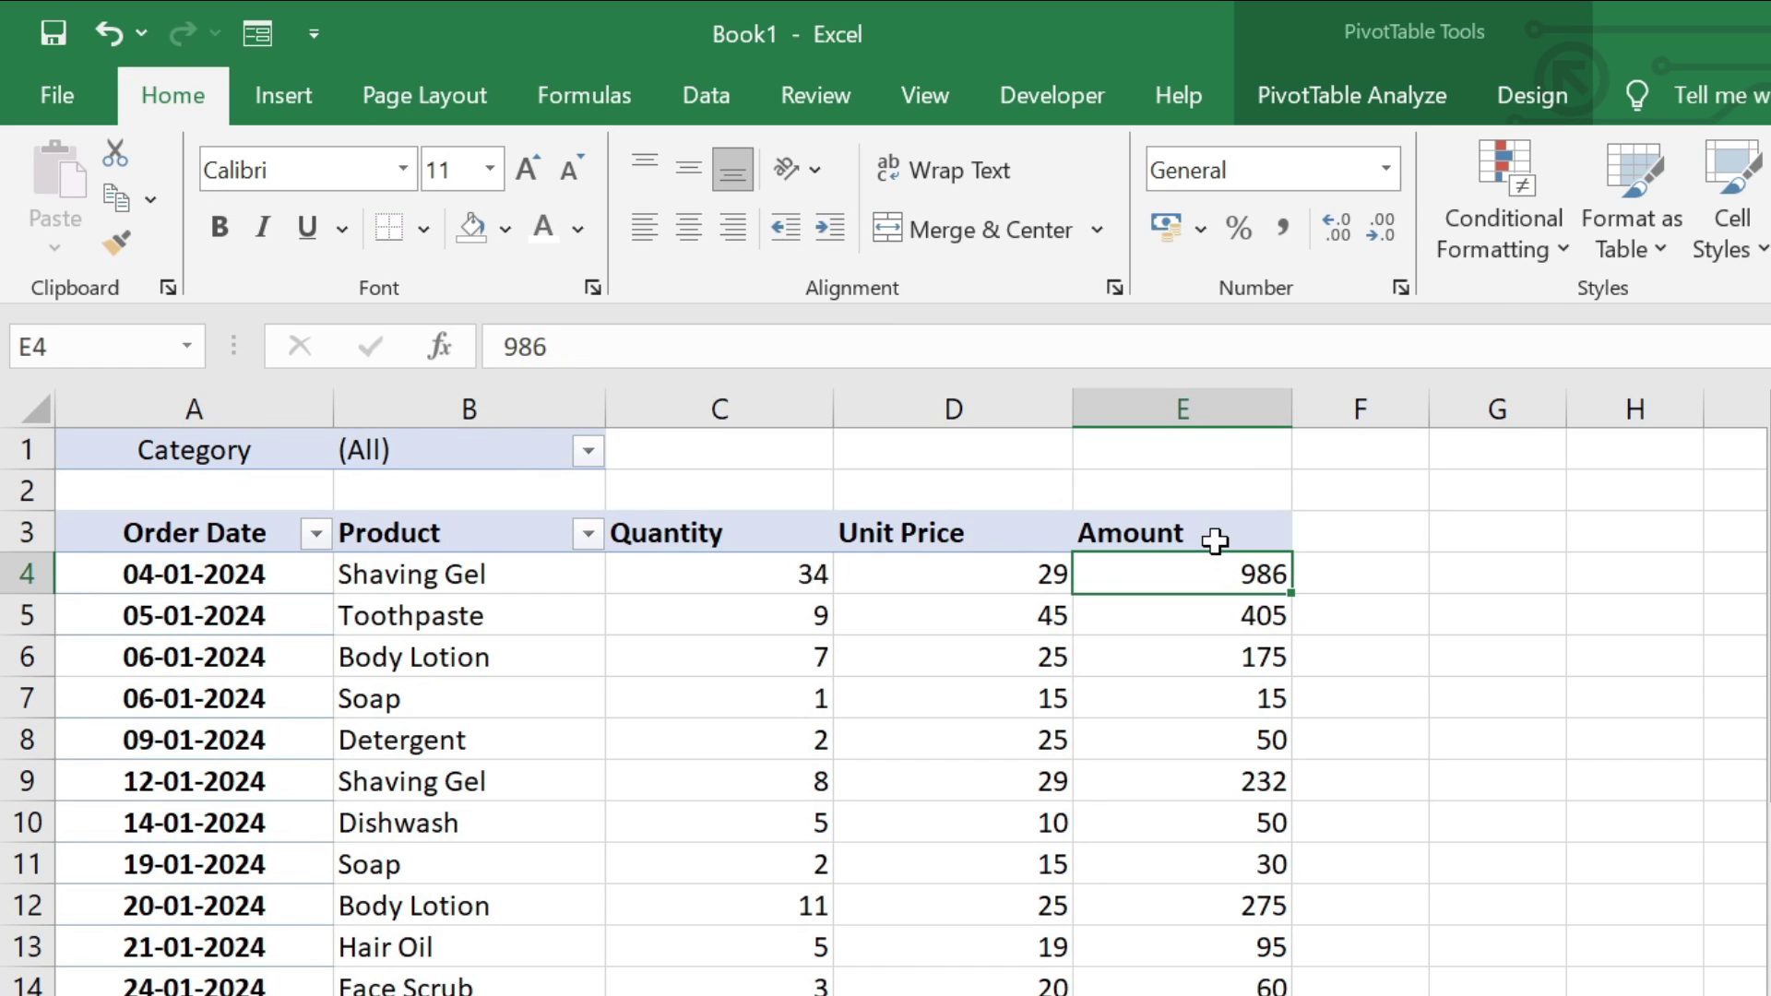
left_click(766, 409)
Center the contents of columns C to E
left_click_drag(765, 409, 1291, 408)
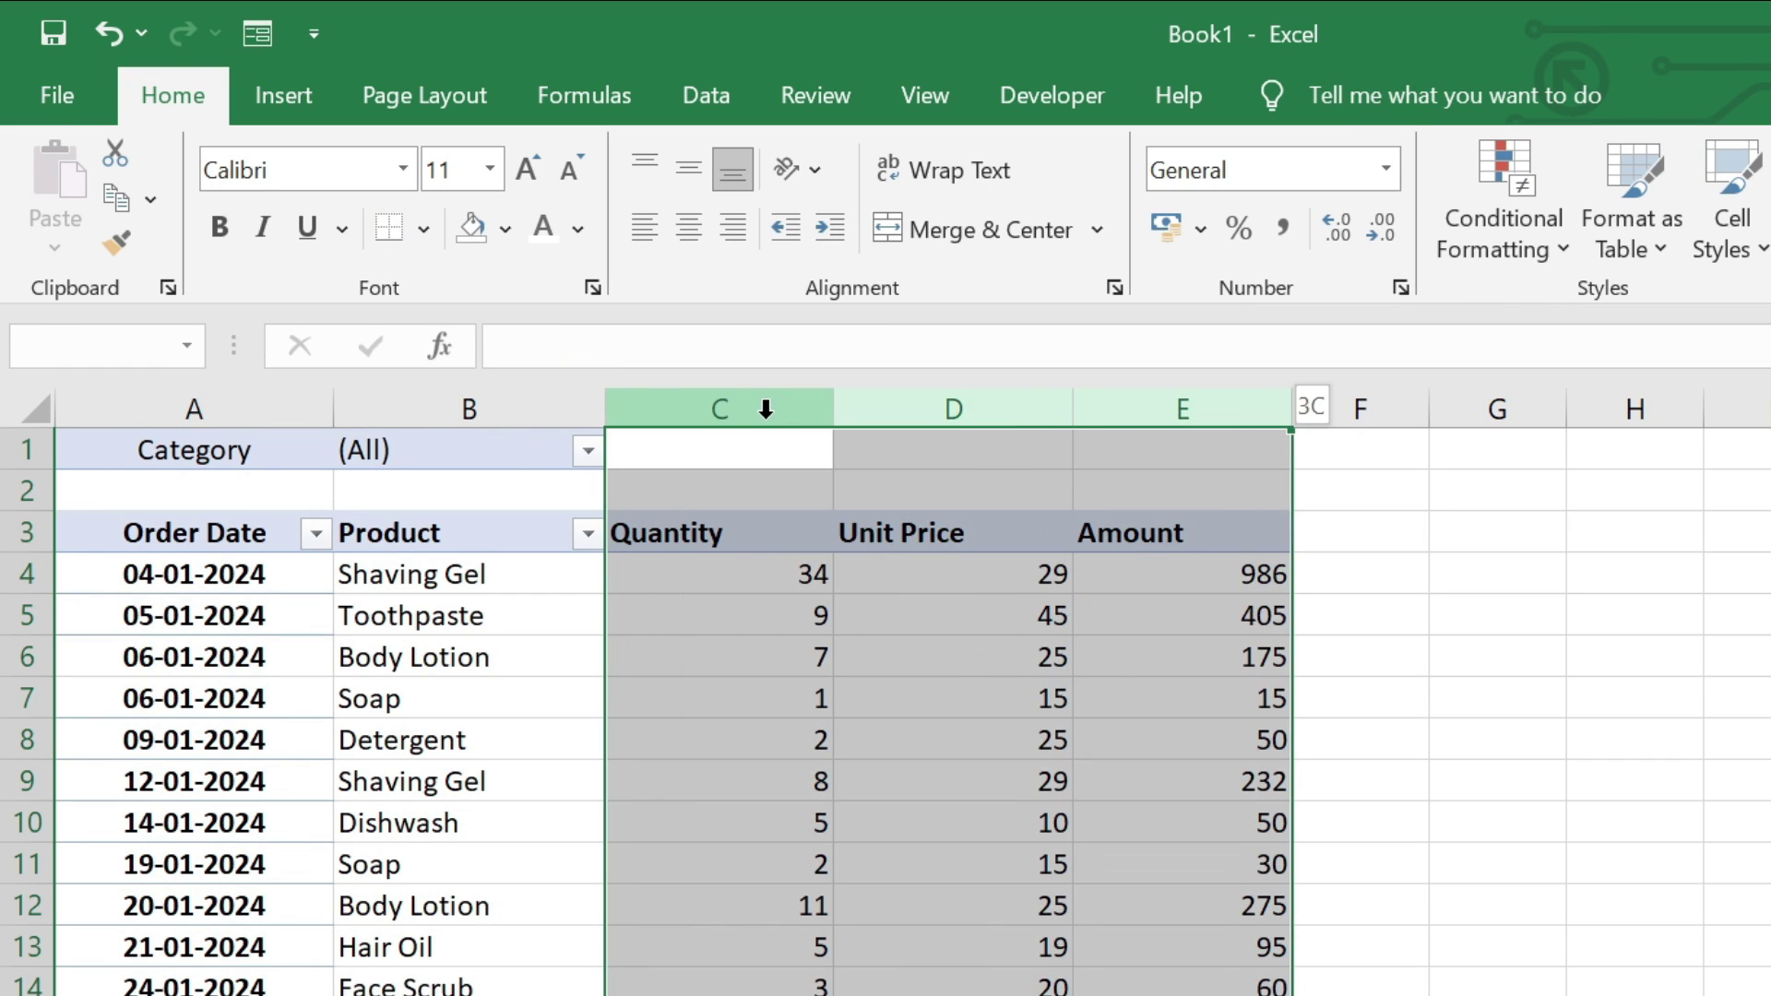
left_click(689, 229)
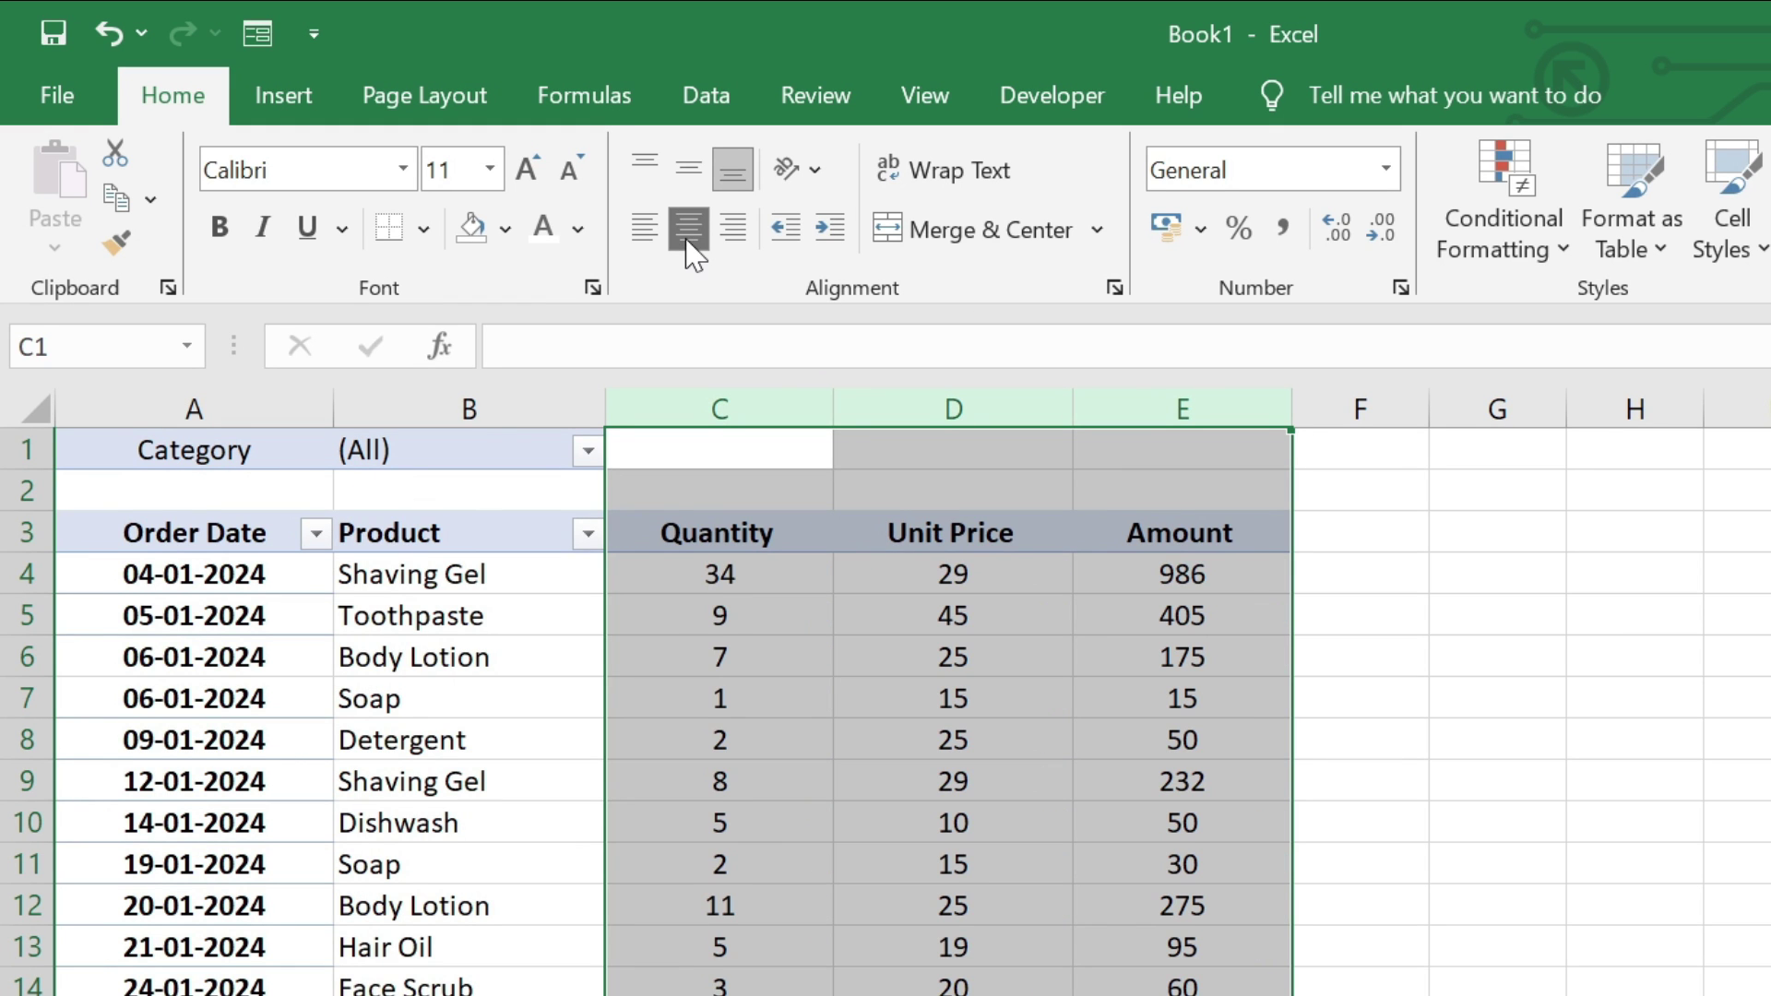
left_click(713, 409)
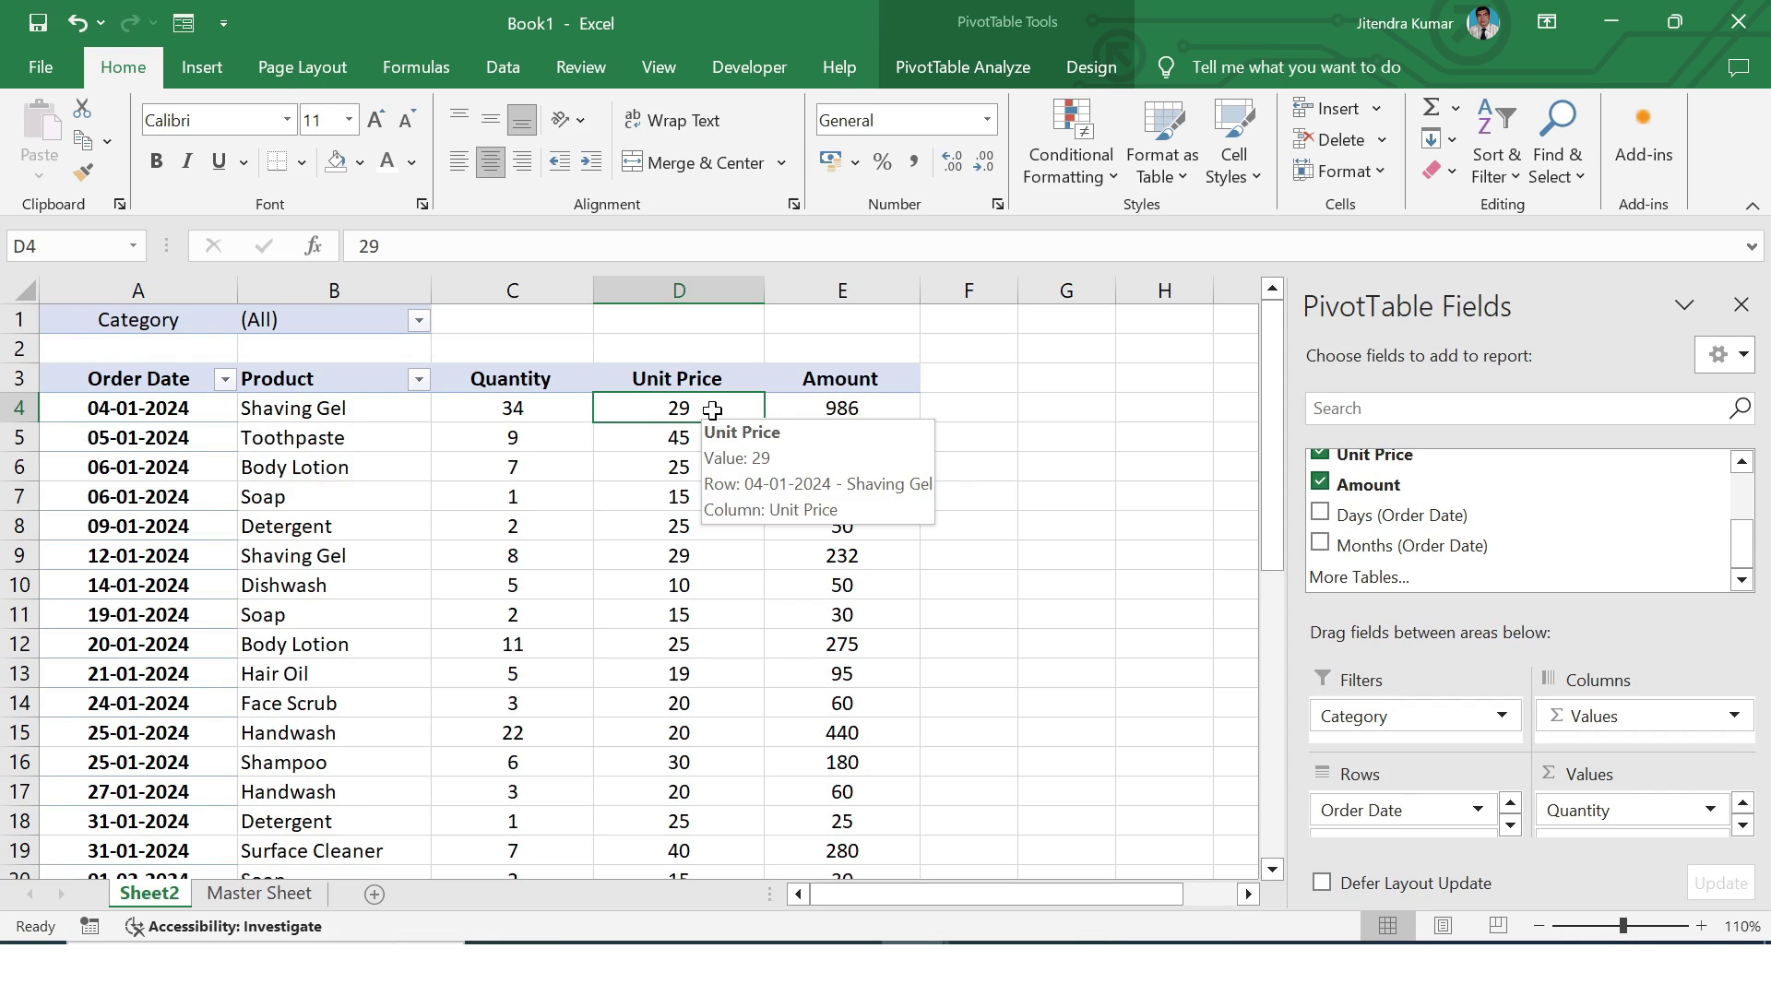
Apply a light orange PivotTable style from the Design gallery
left_click(1094, 69)
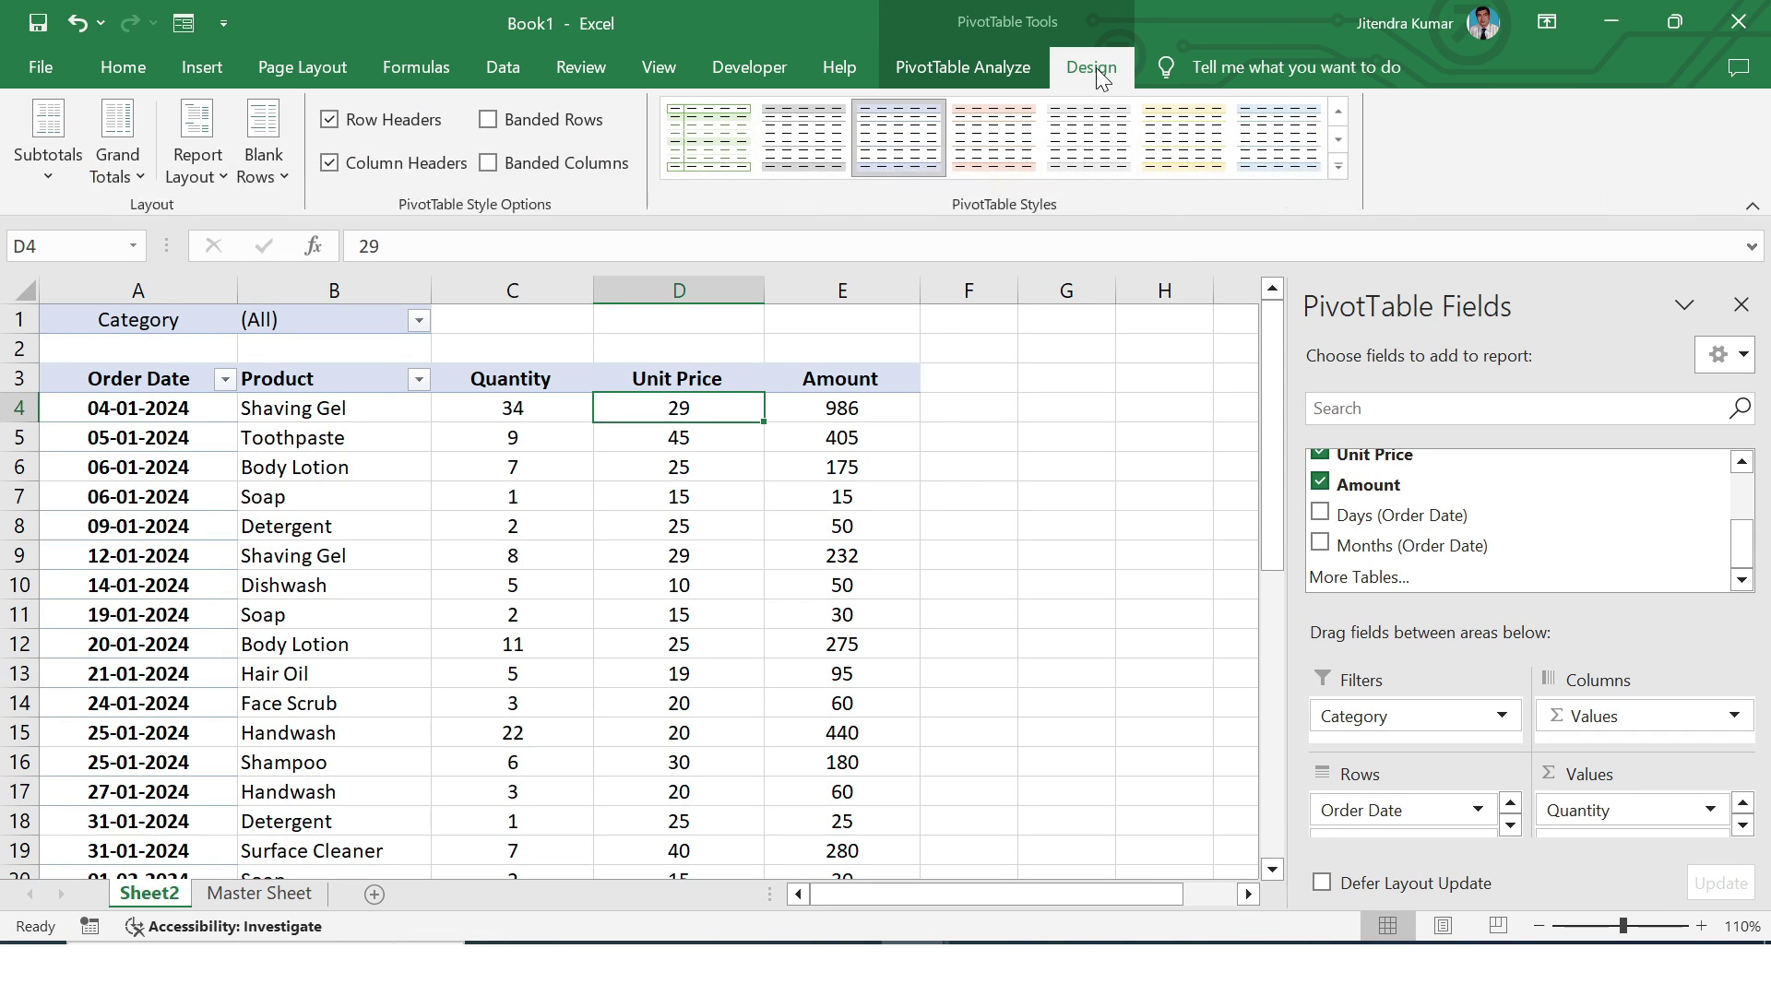
left_click(1339, 166)
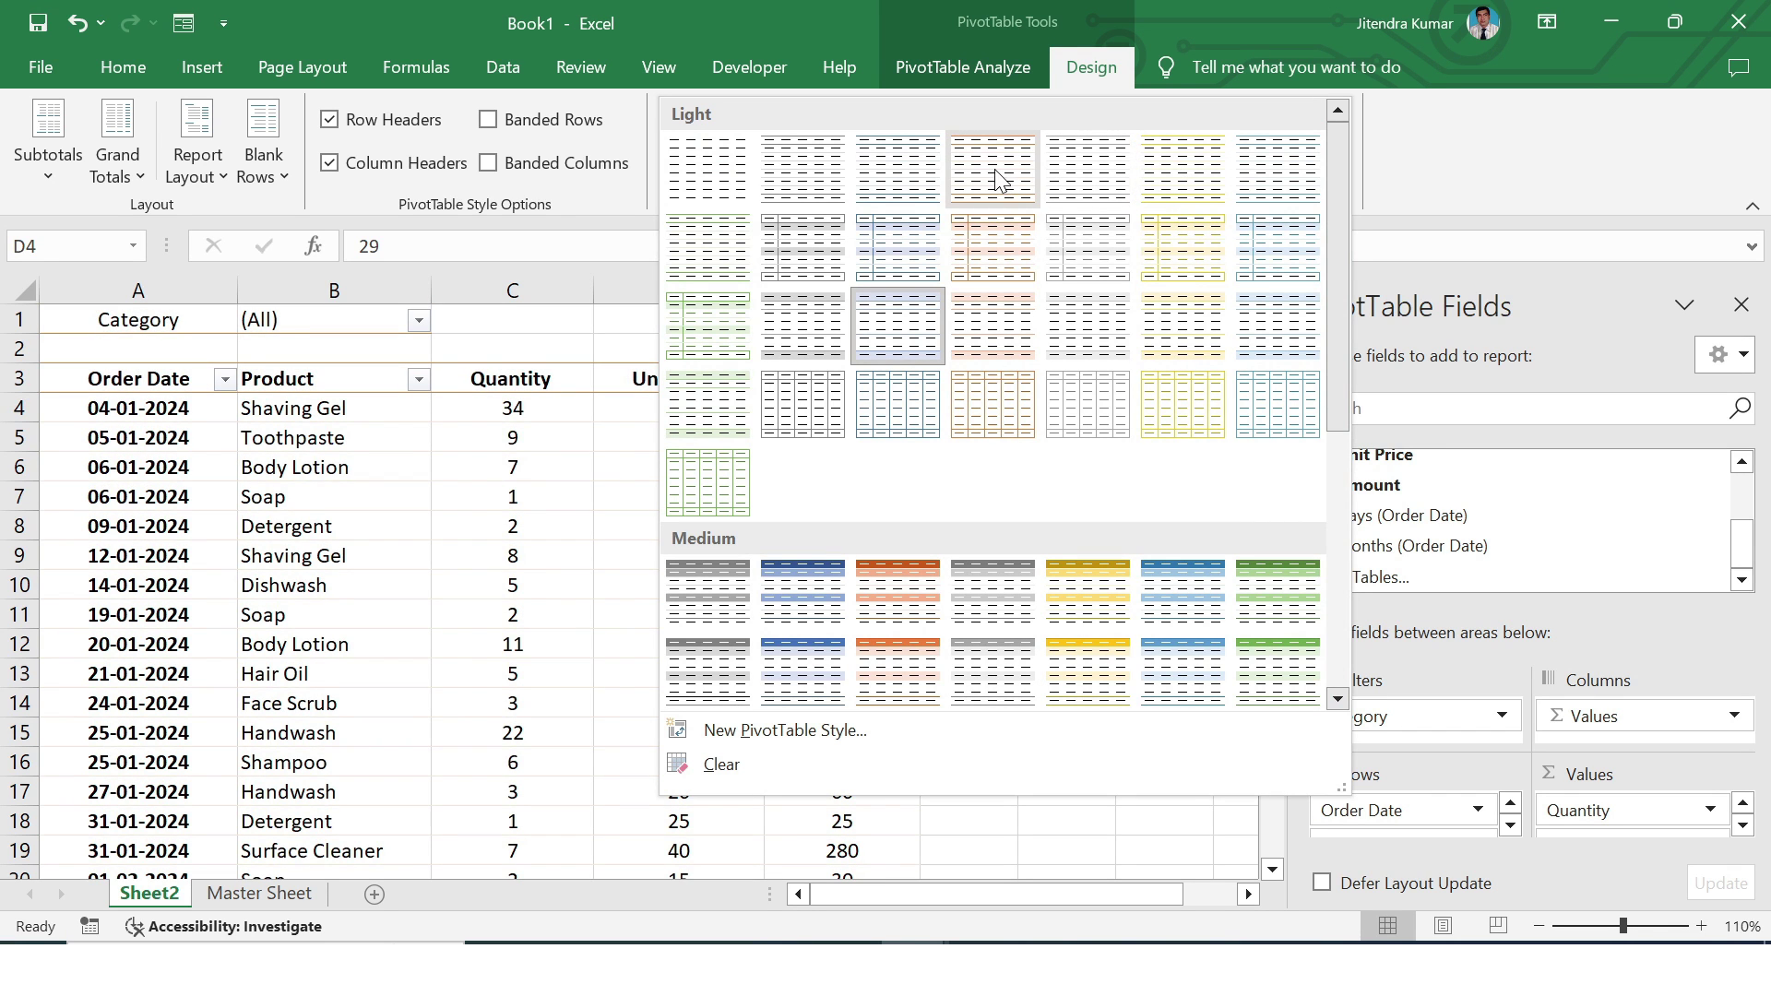
left_click(993, 342)
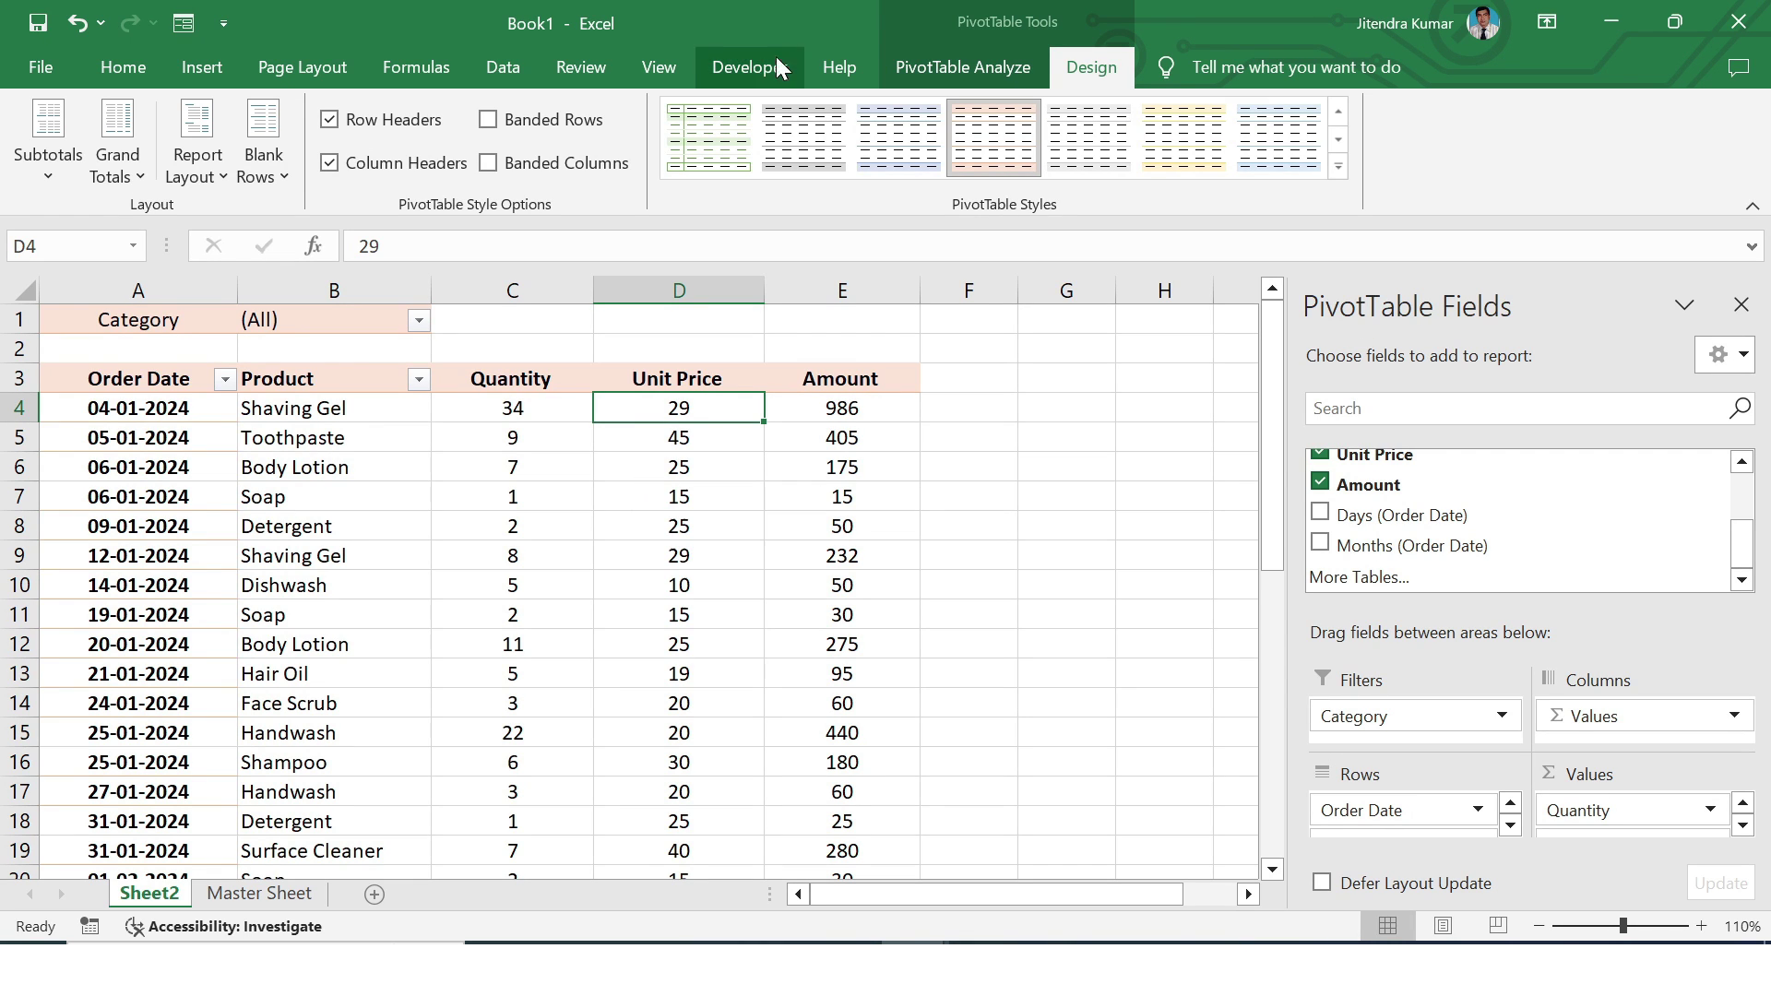
Turn off gridlines on the pivot worksheet
left_click(658, 66)
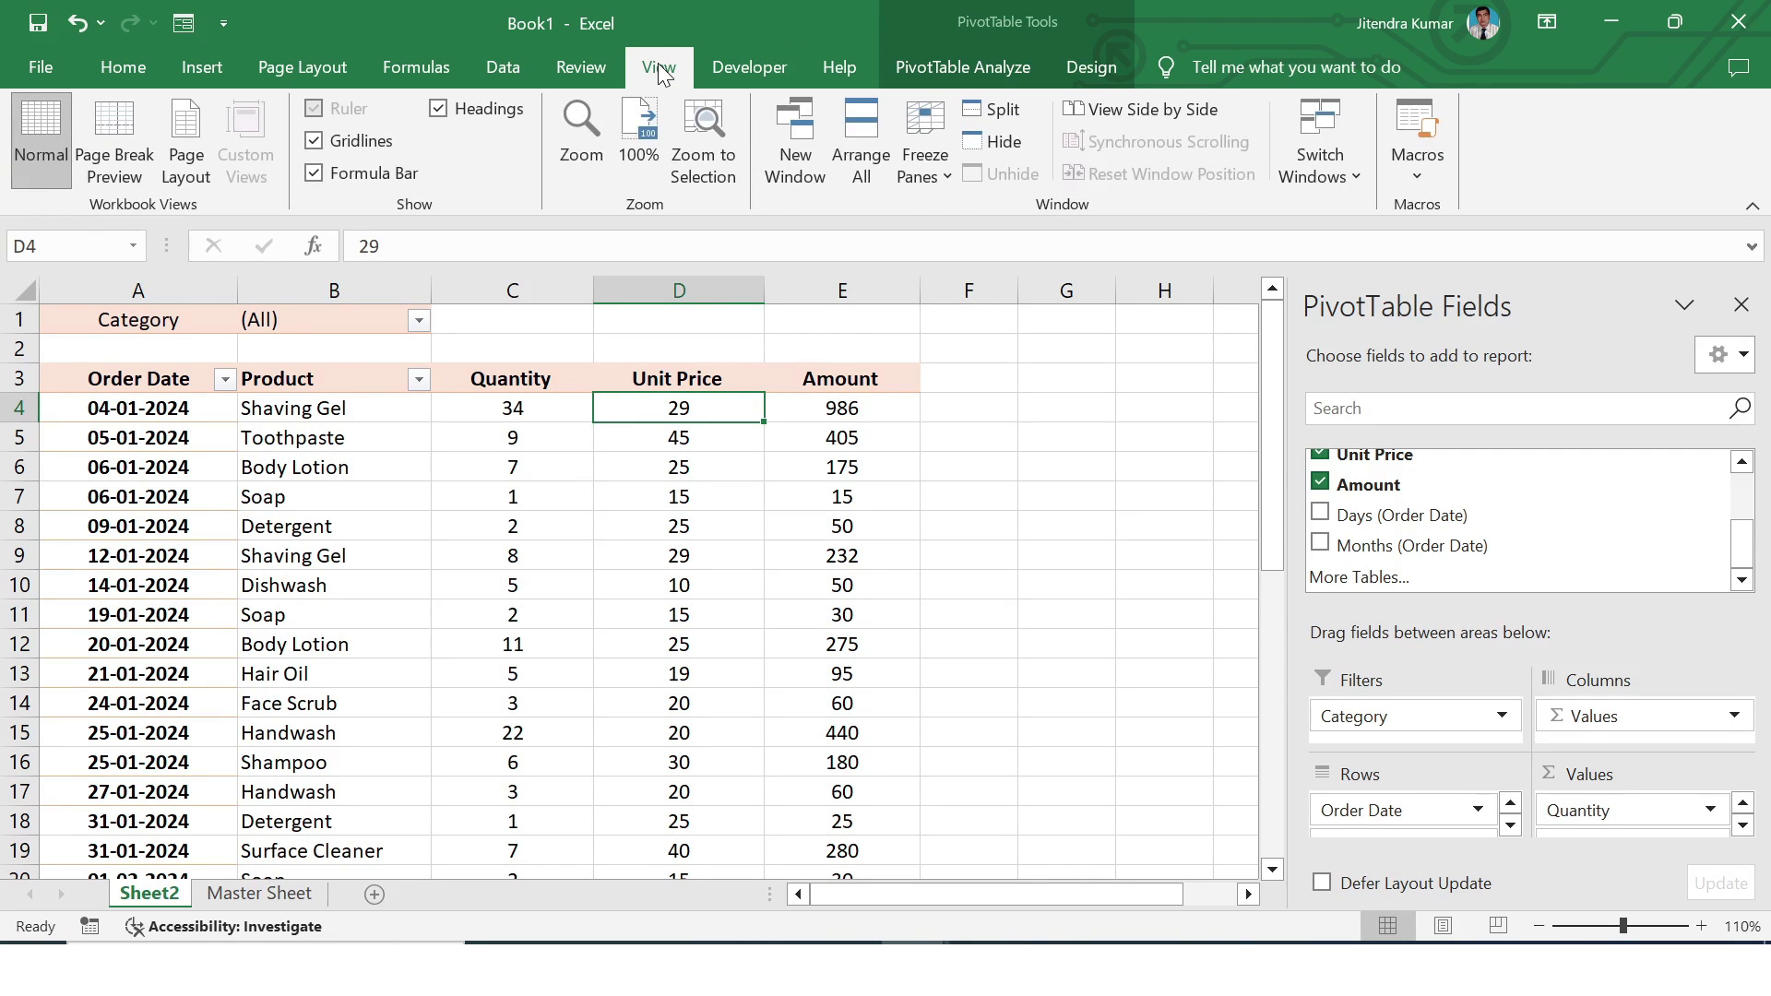
left_click(314, 140)
left_click(610, 575)
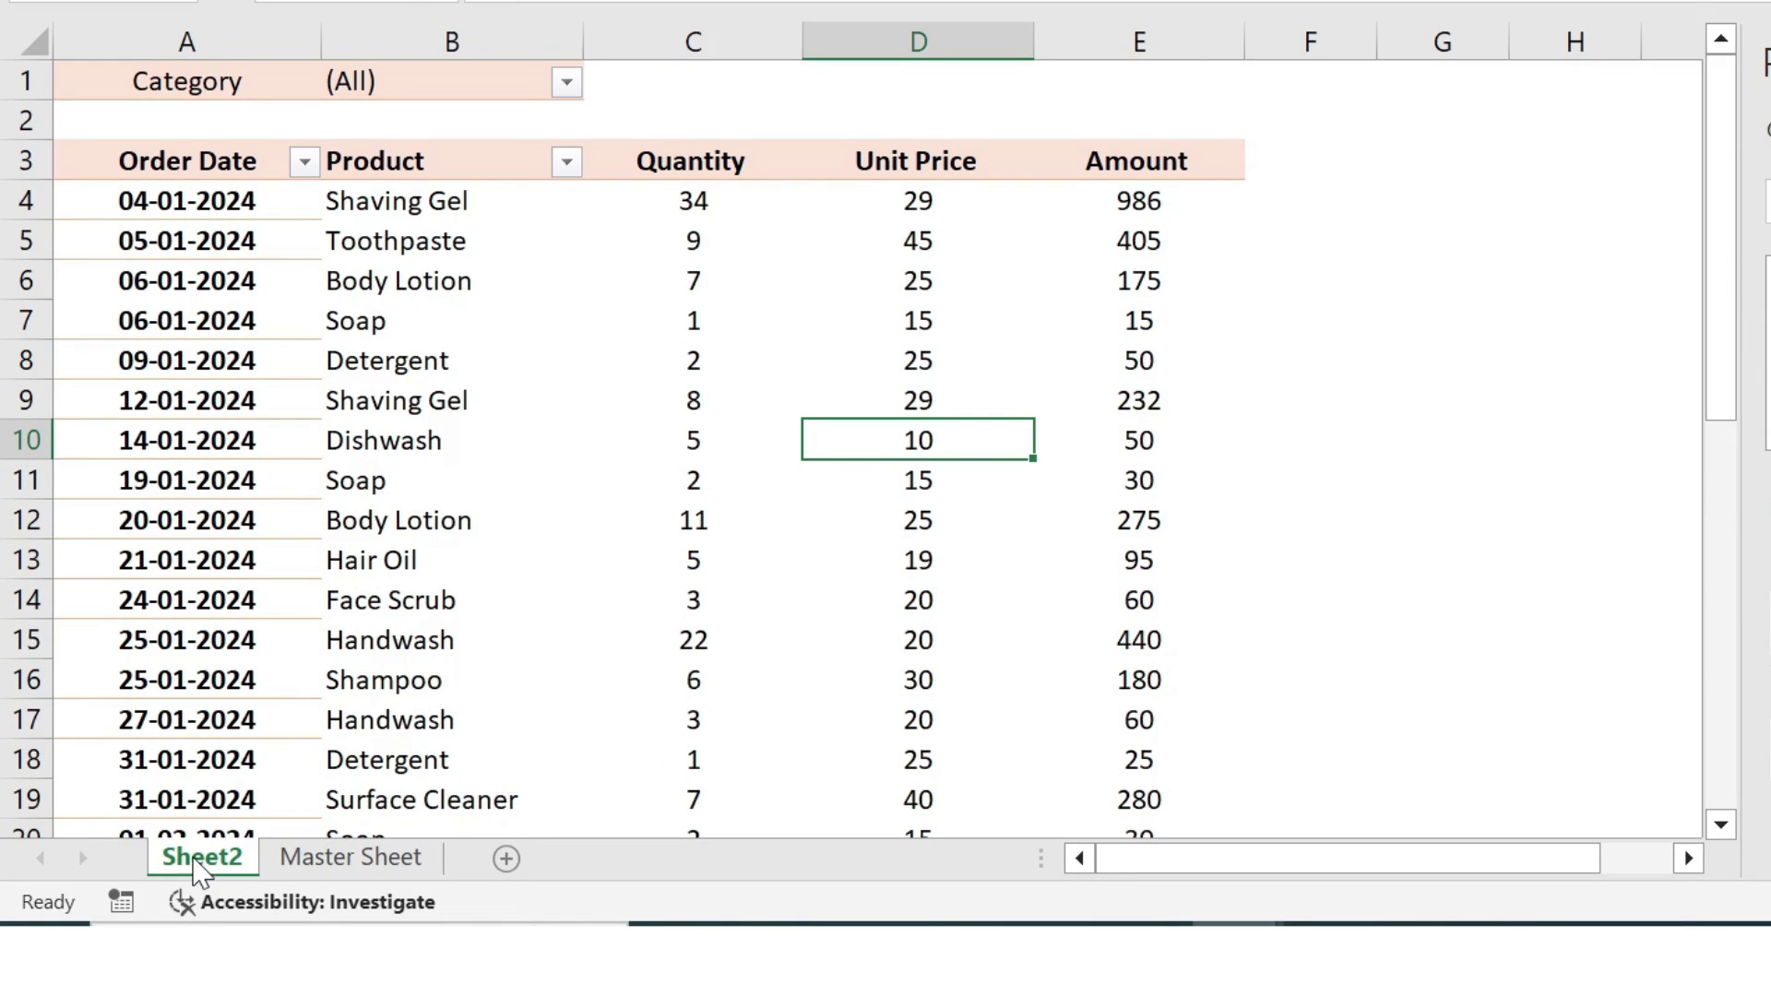
Rename the Sheet2 tab to PivotTable
right_click(146, 893)
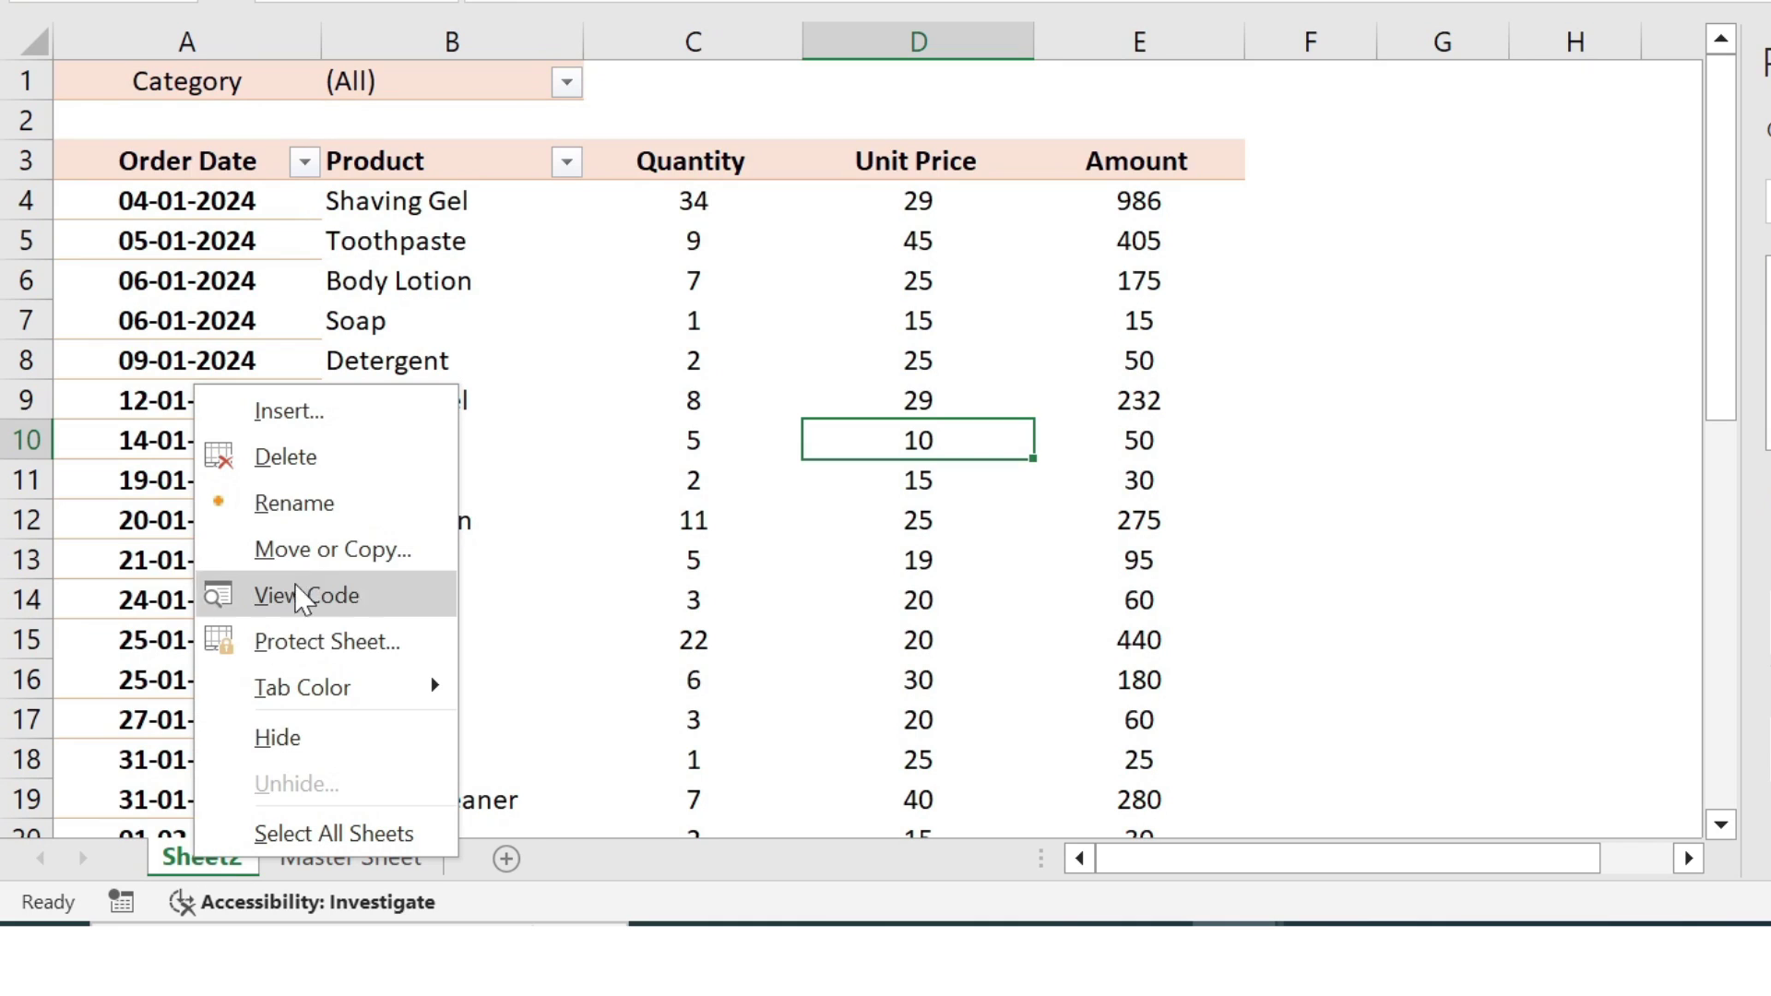
left_click(277, 510)
type("P")
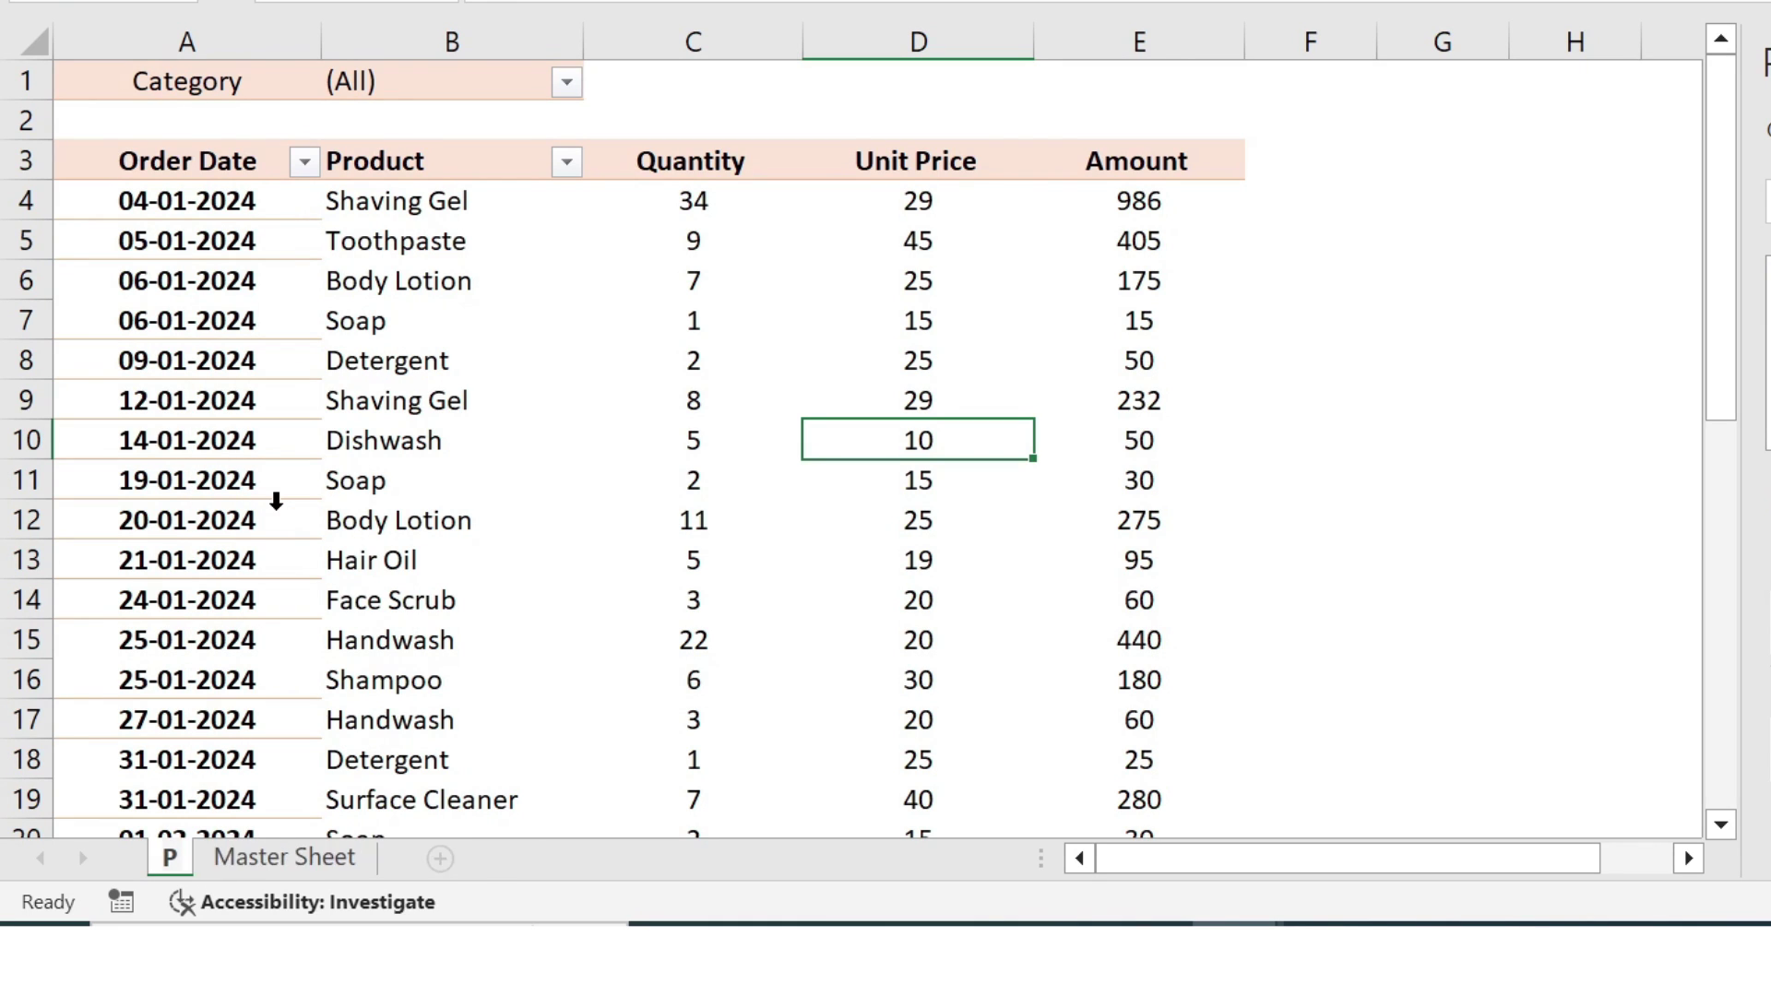
type("ivotTable")
left_click(415, 560)
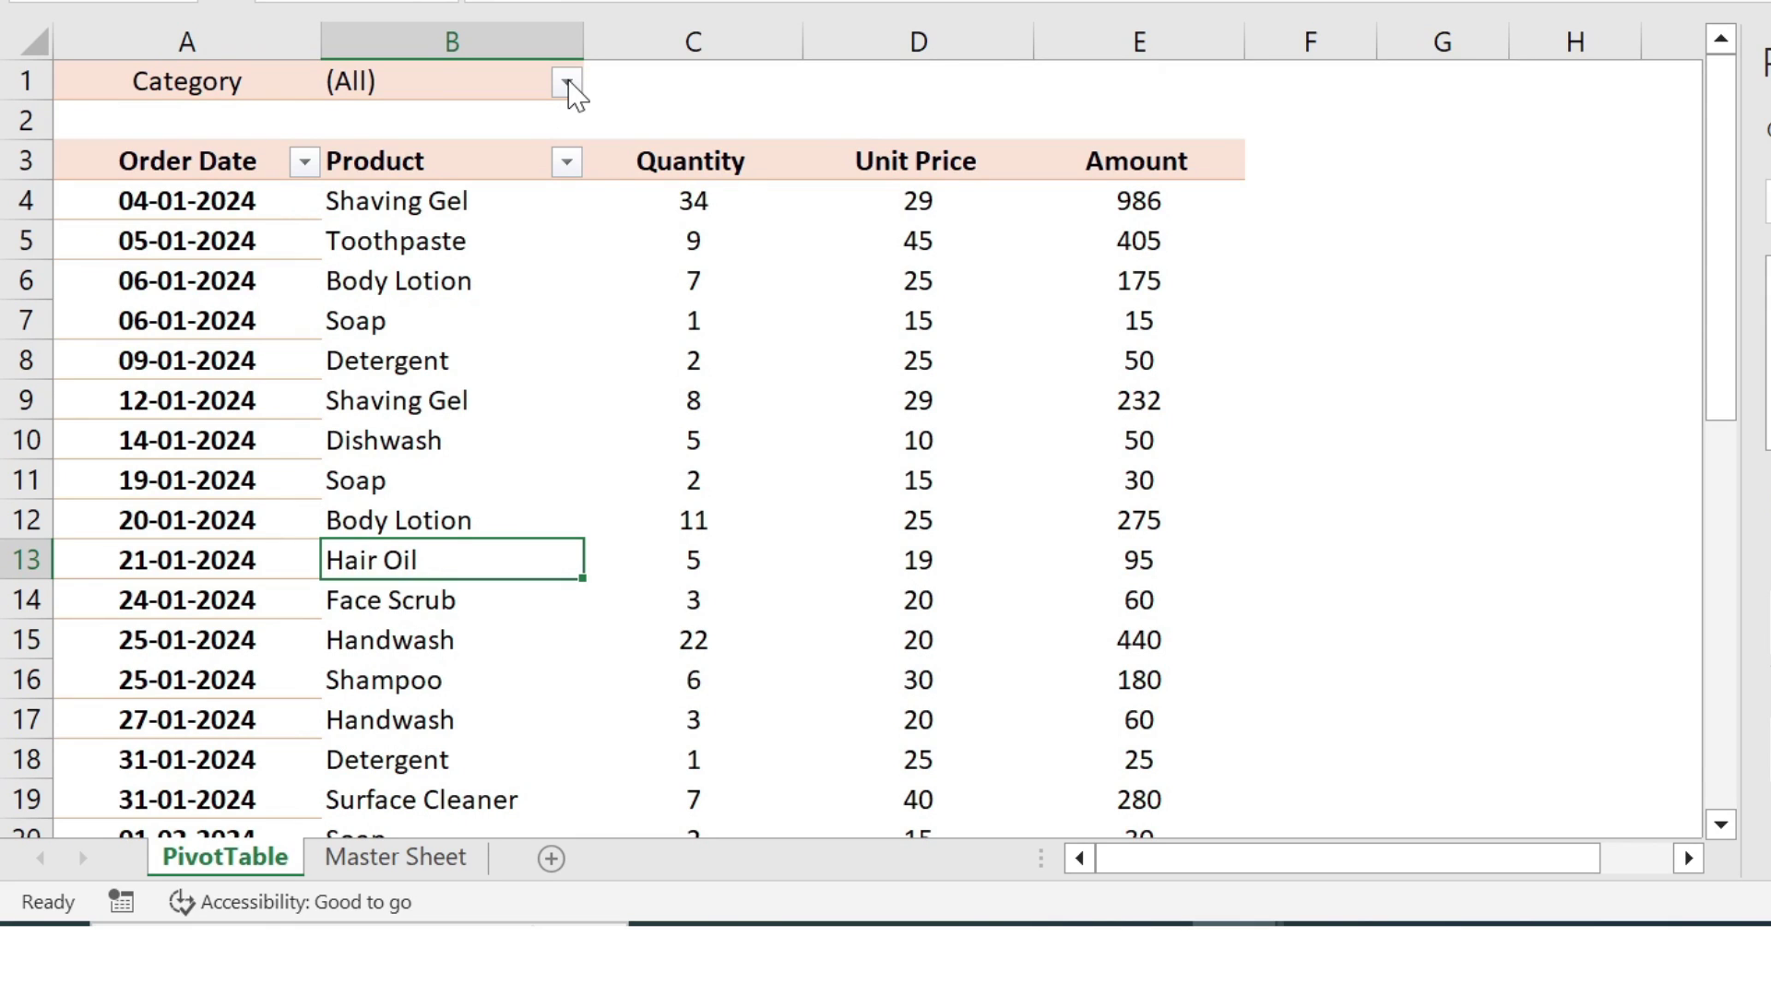
left_click(568, 85)
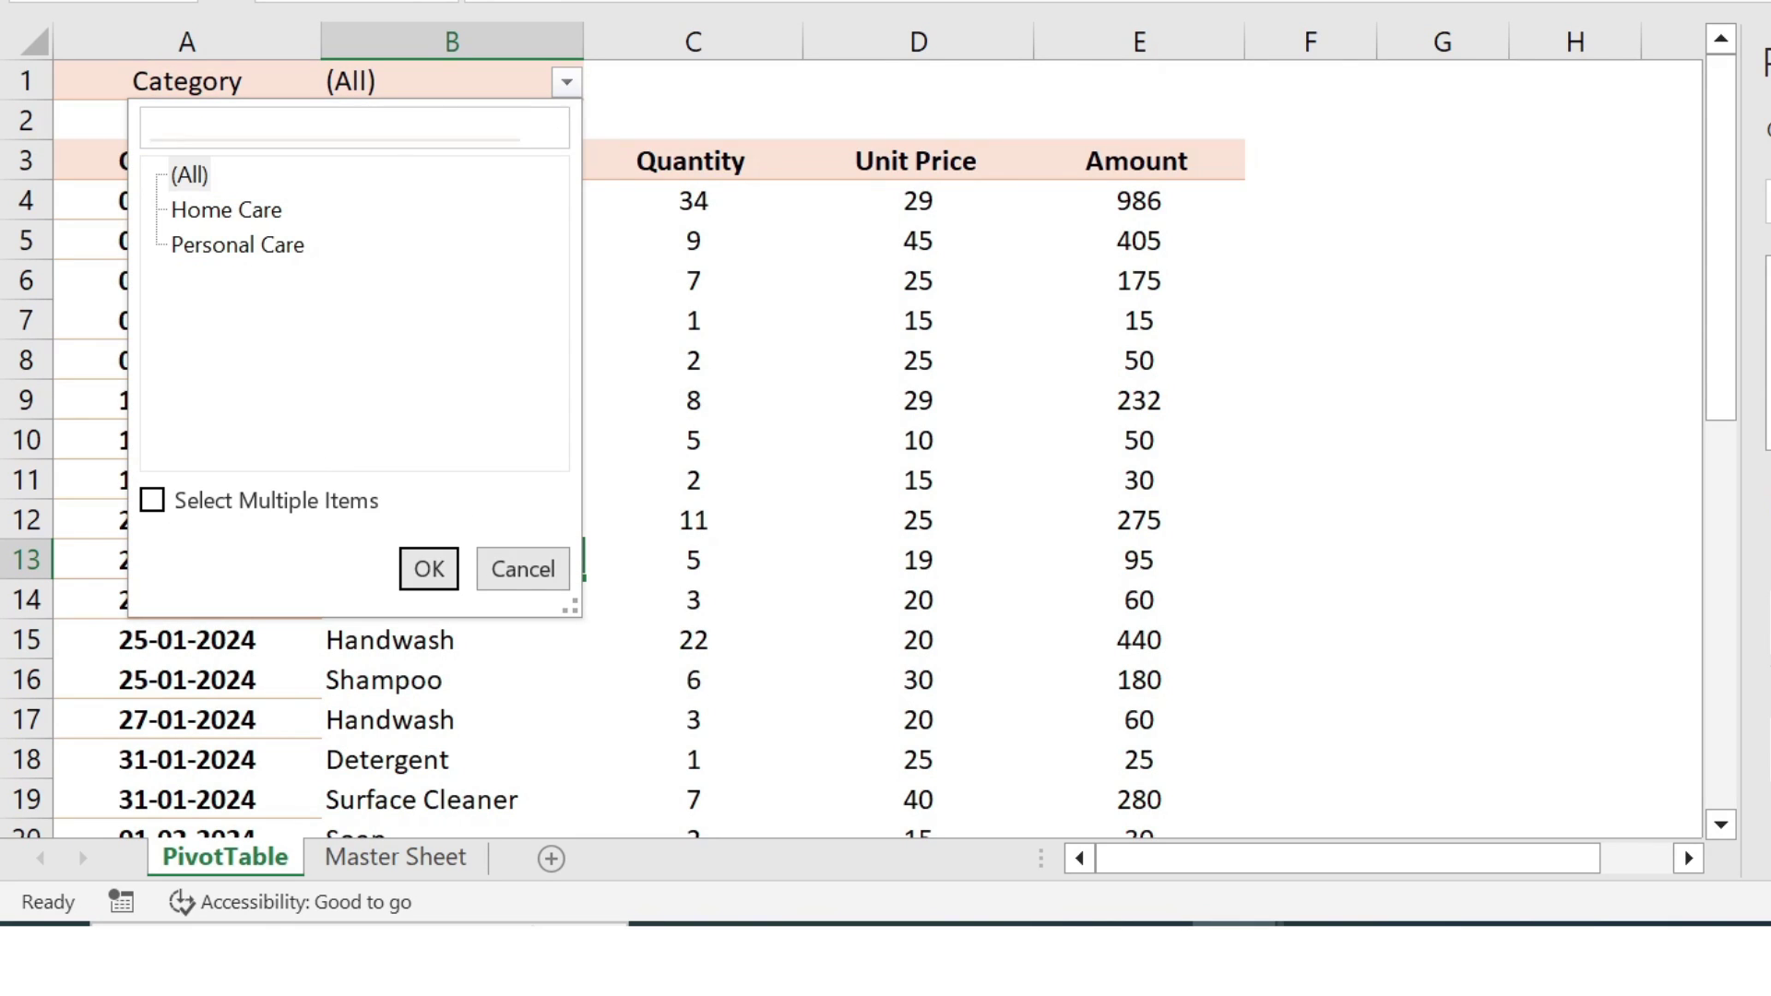
left_click(279, 218)
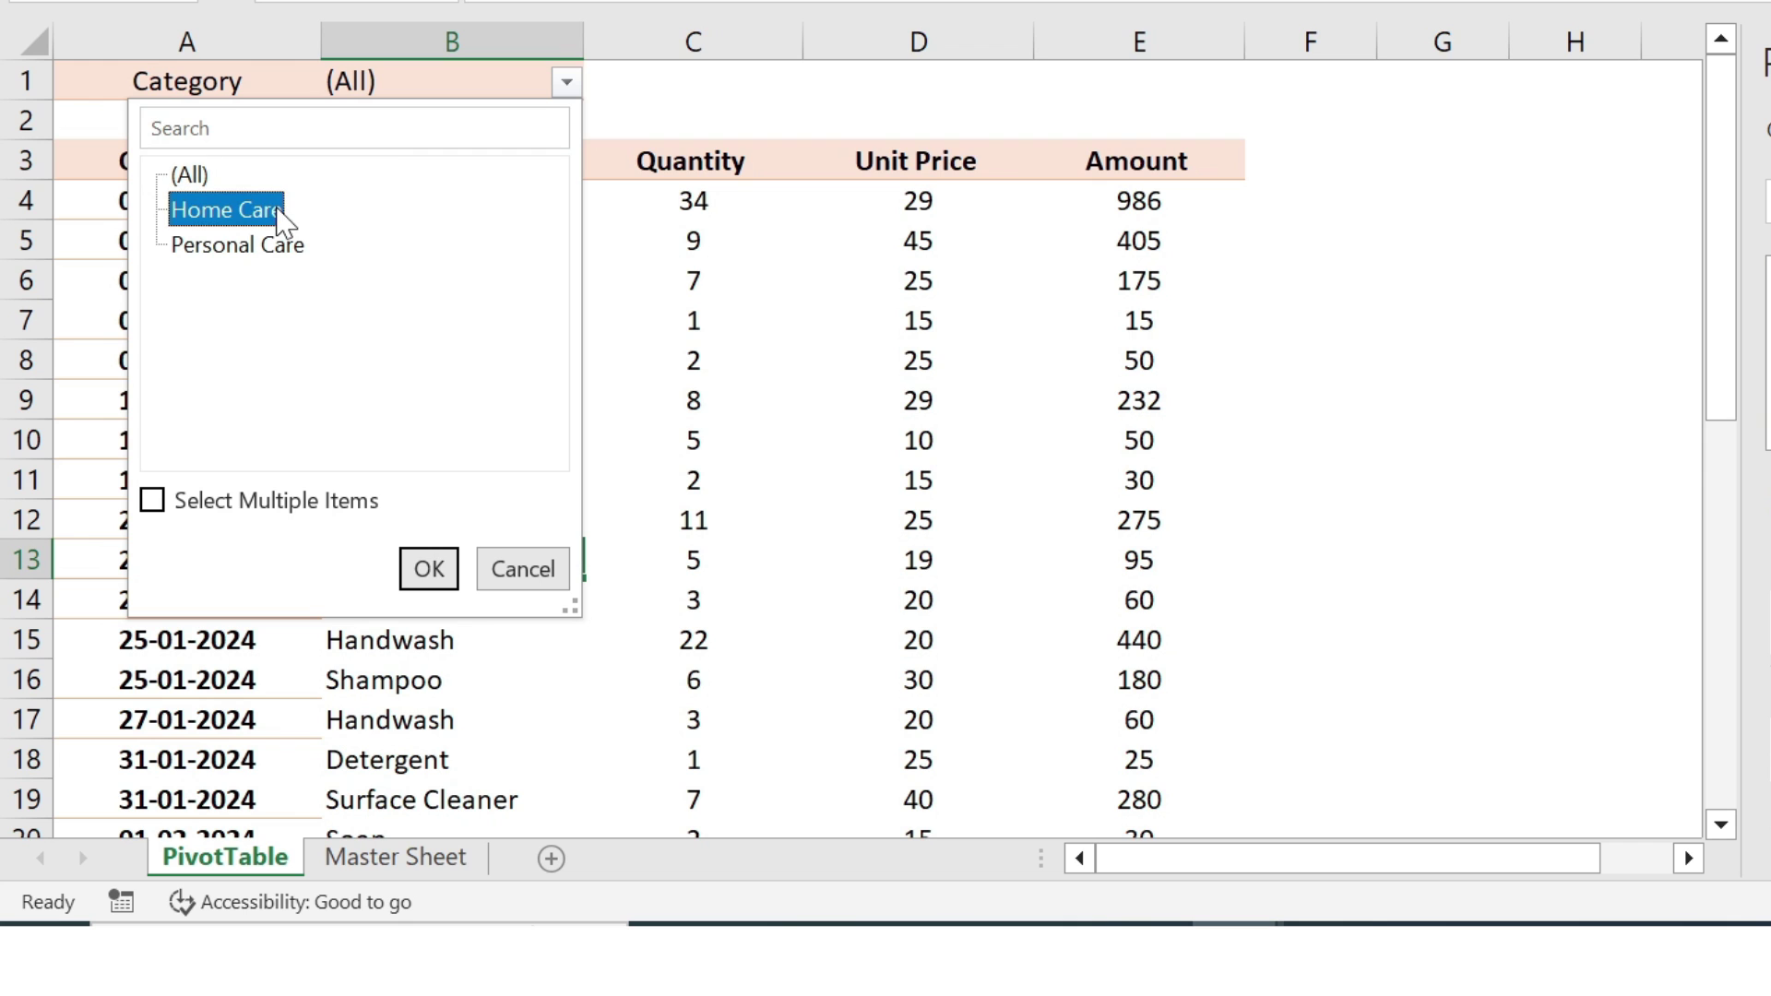
left_click(429, 566)
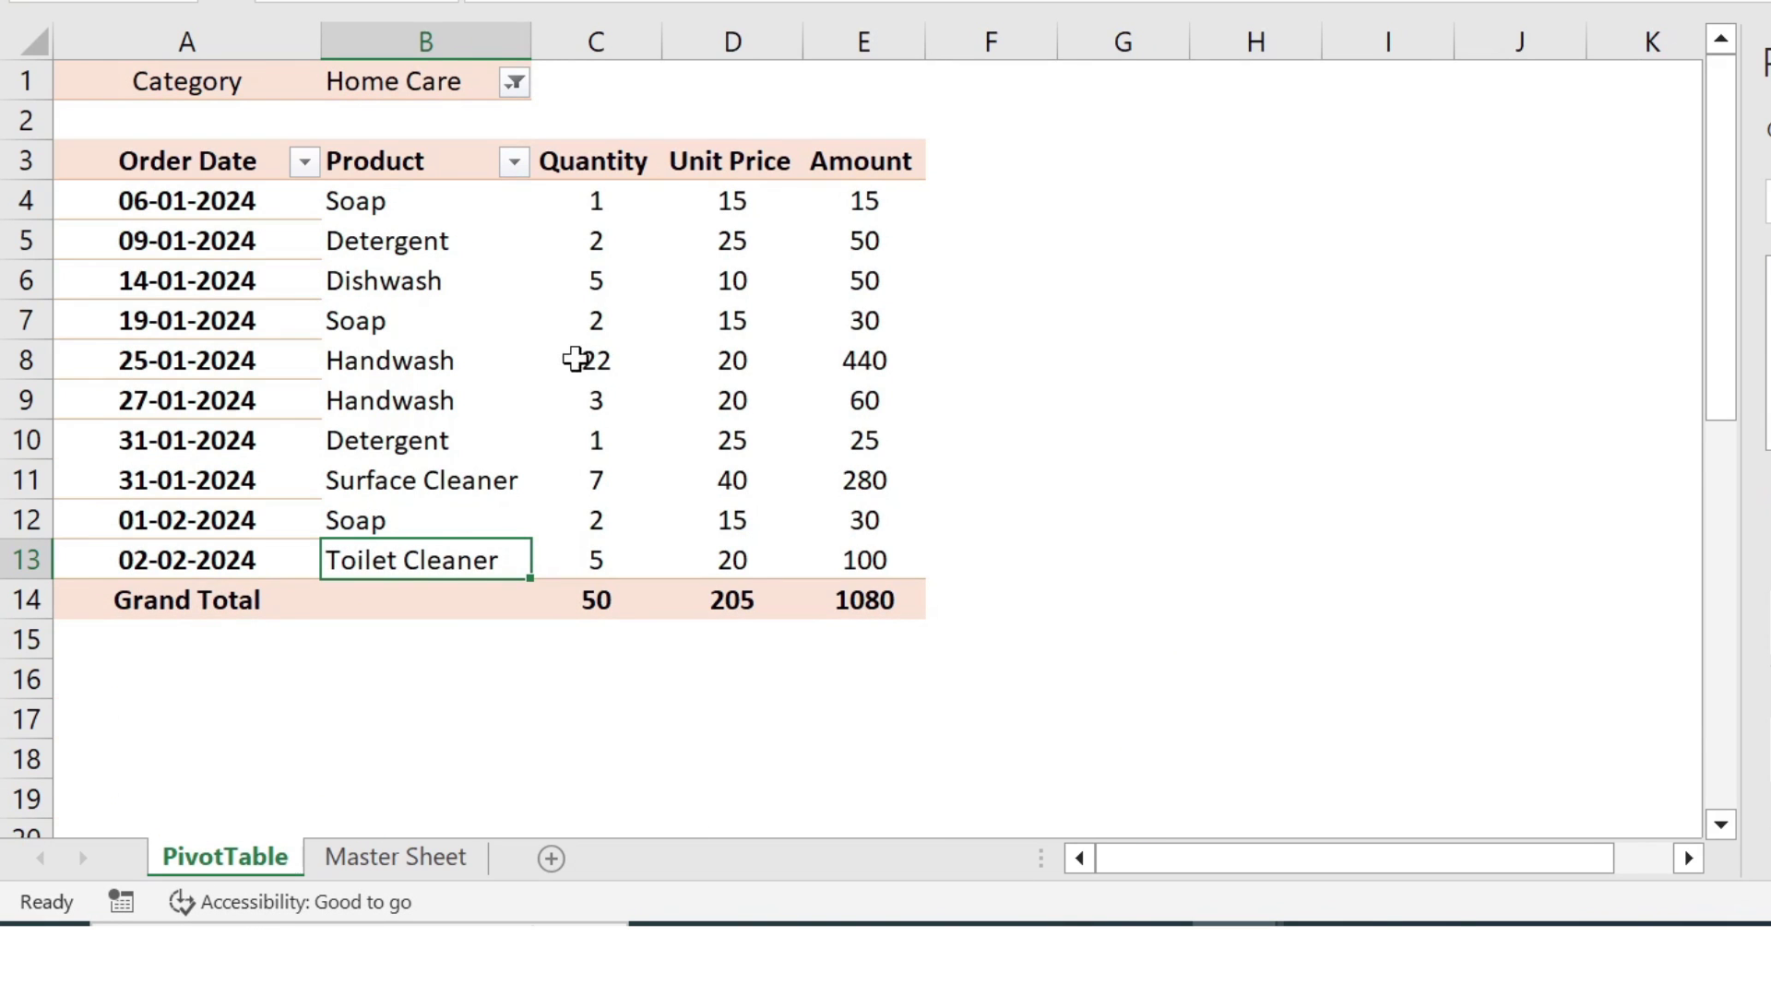
mouse_move(646, 324)
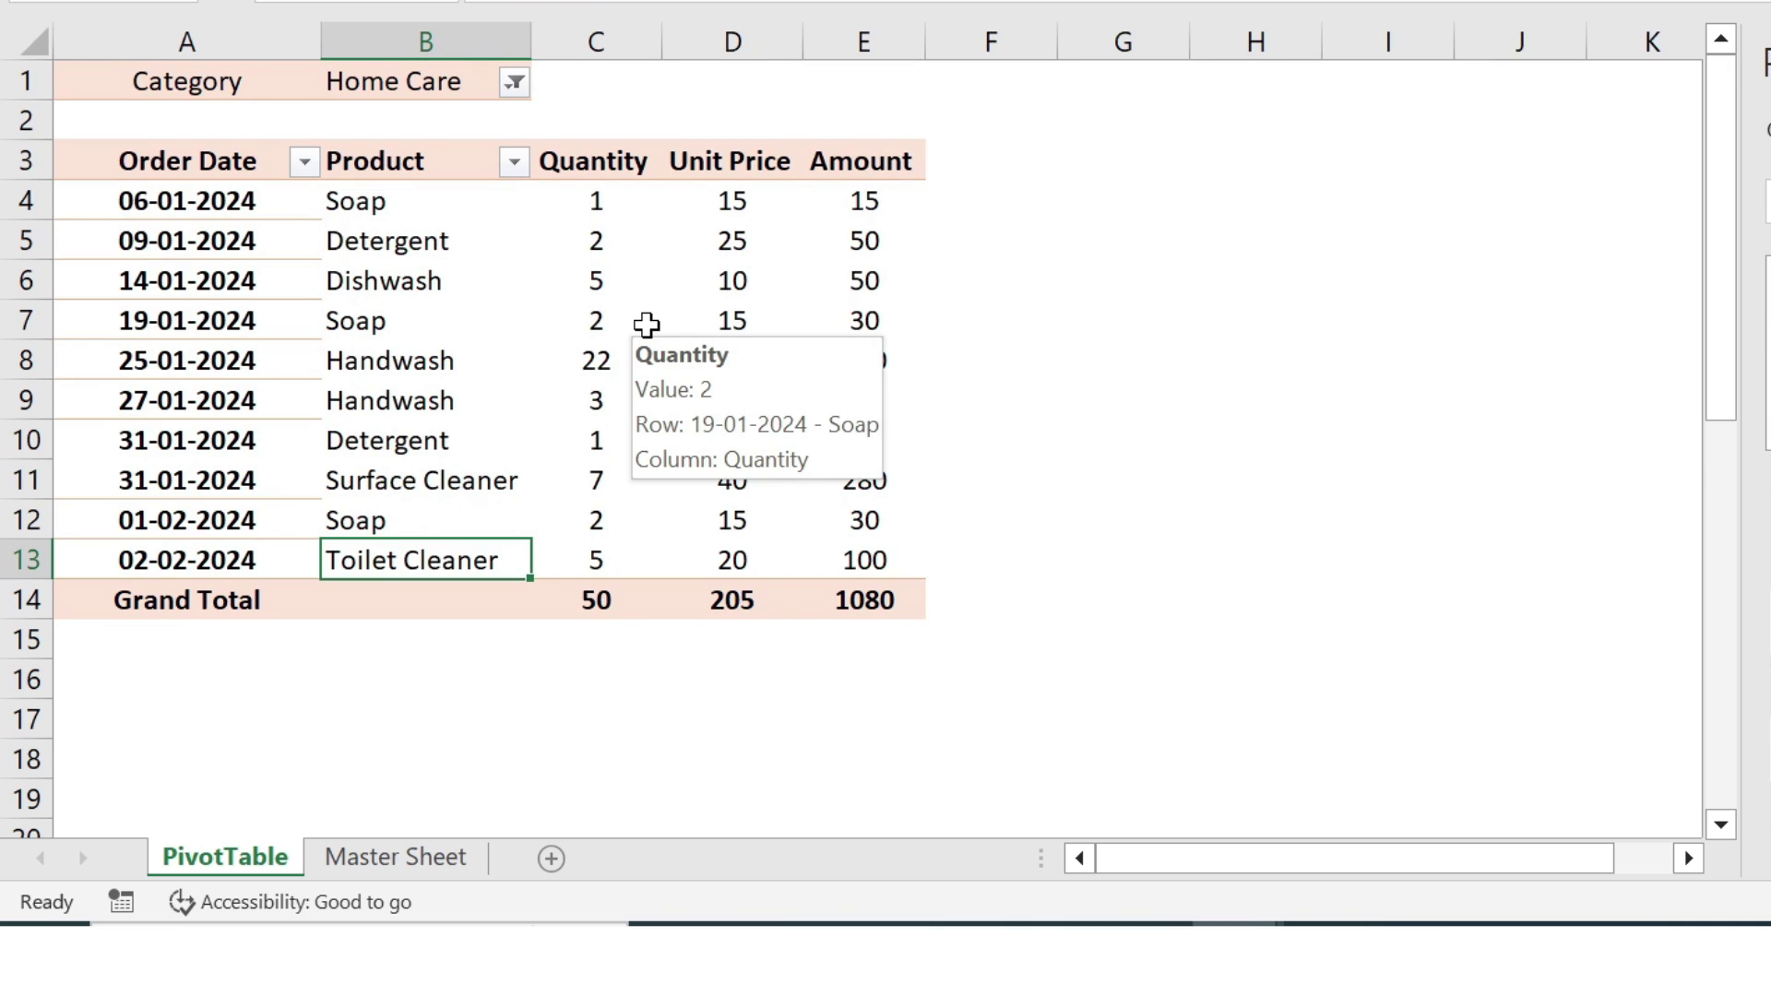
left_click(514, 82)
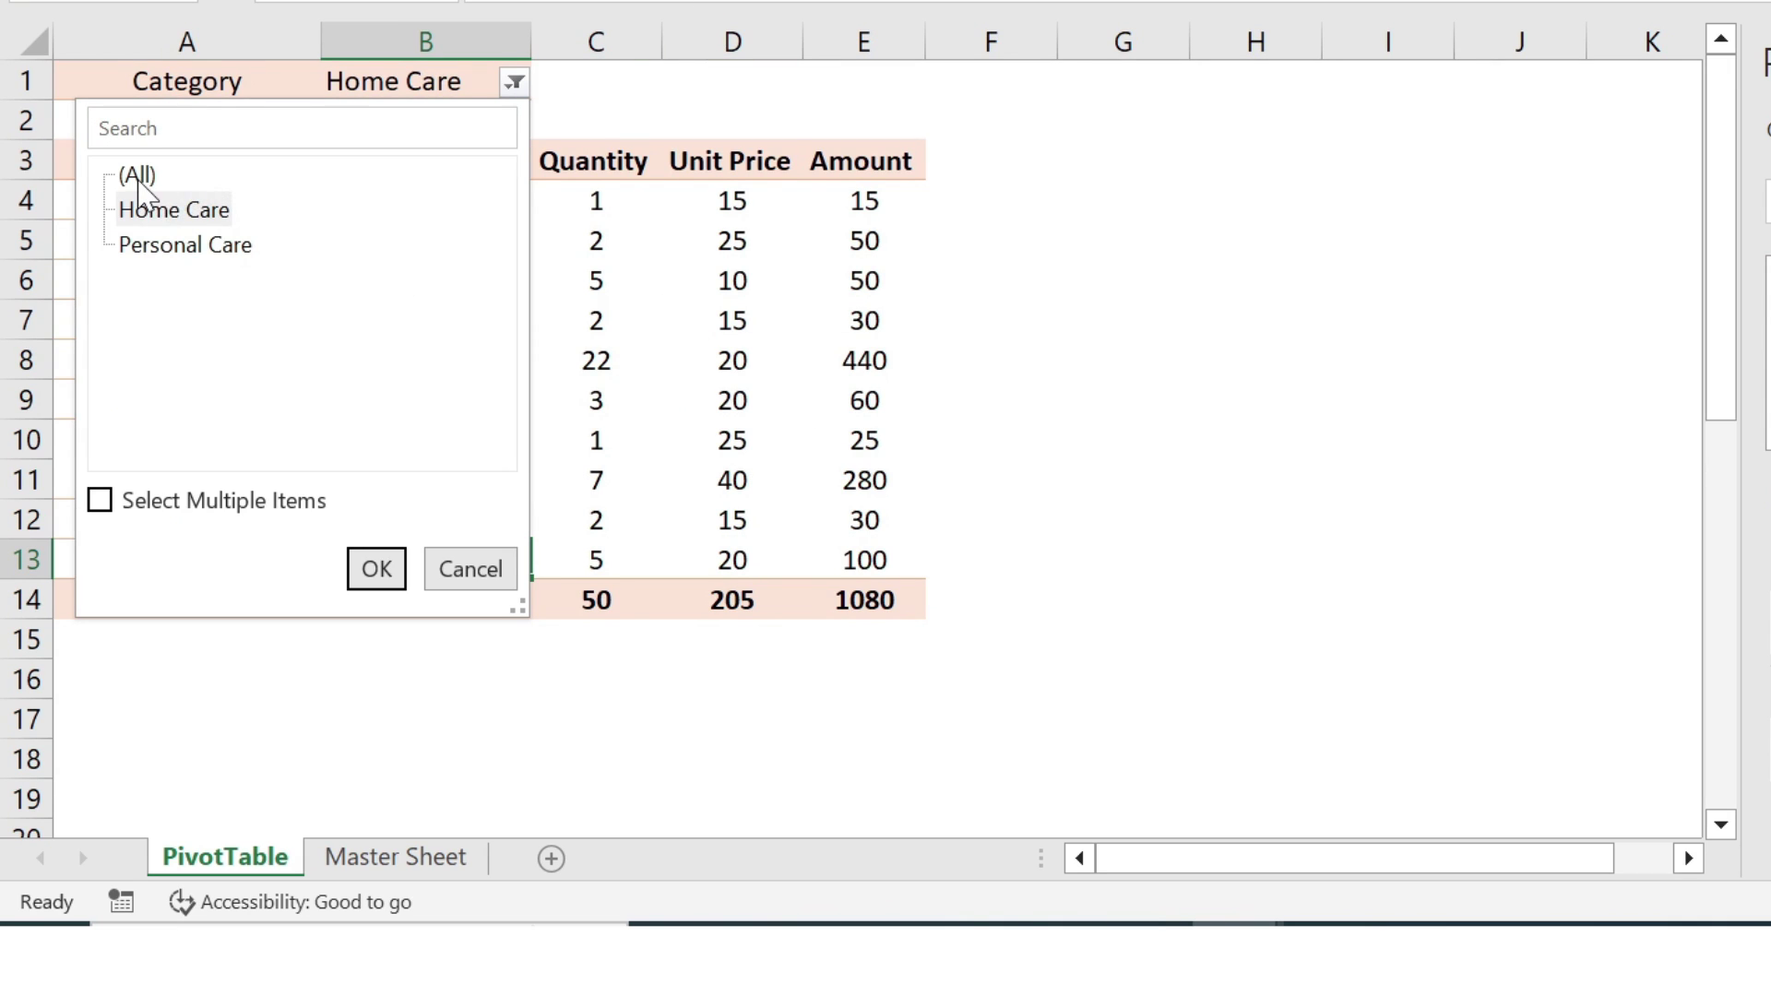
left_click(137, 176)
left_click(374, 570)
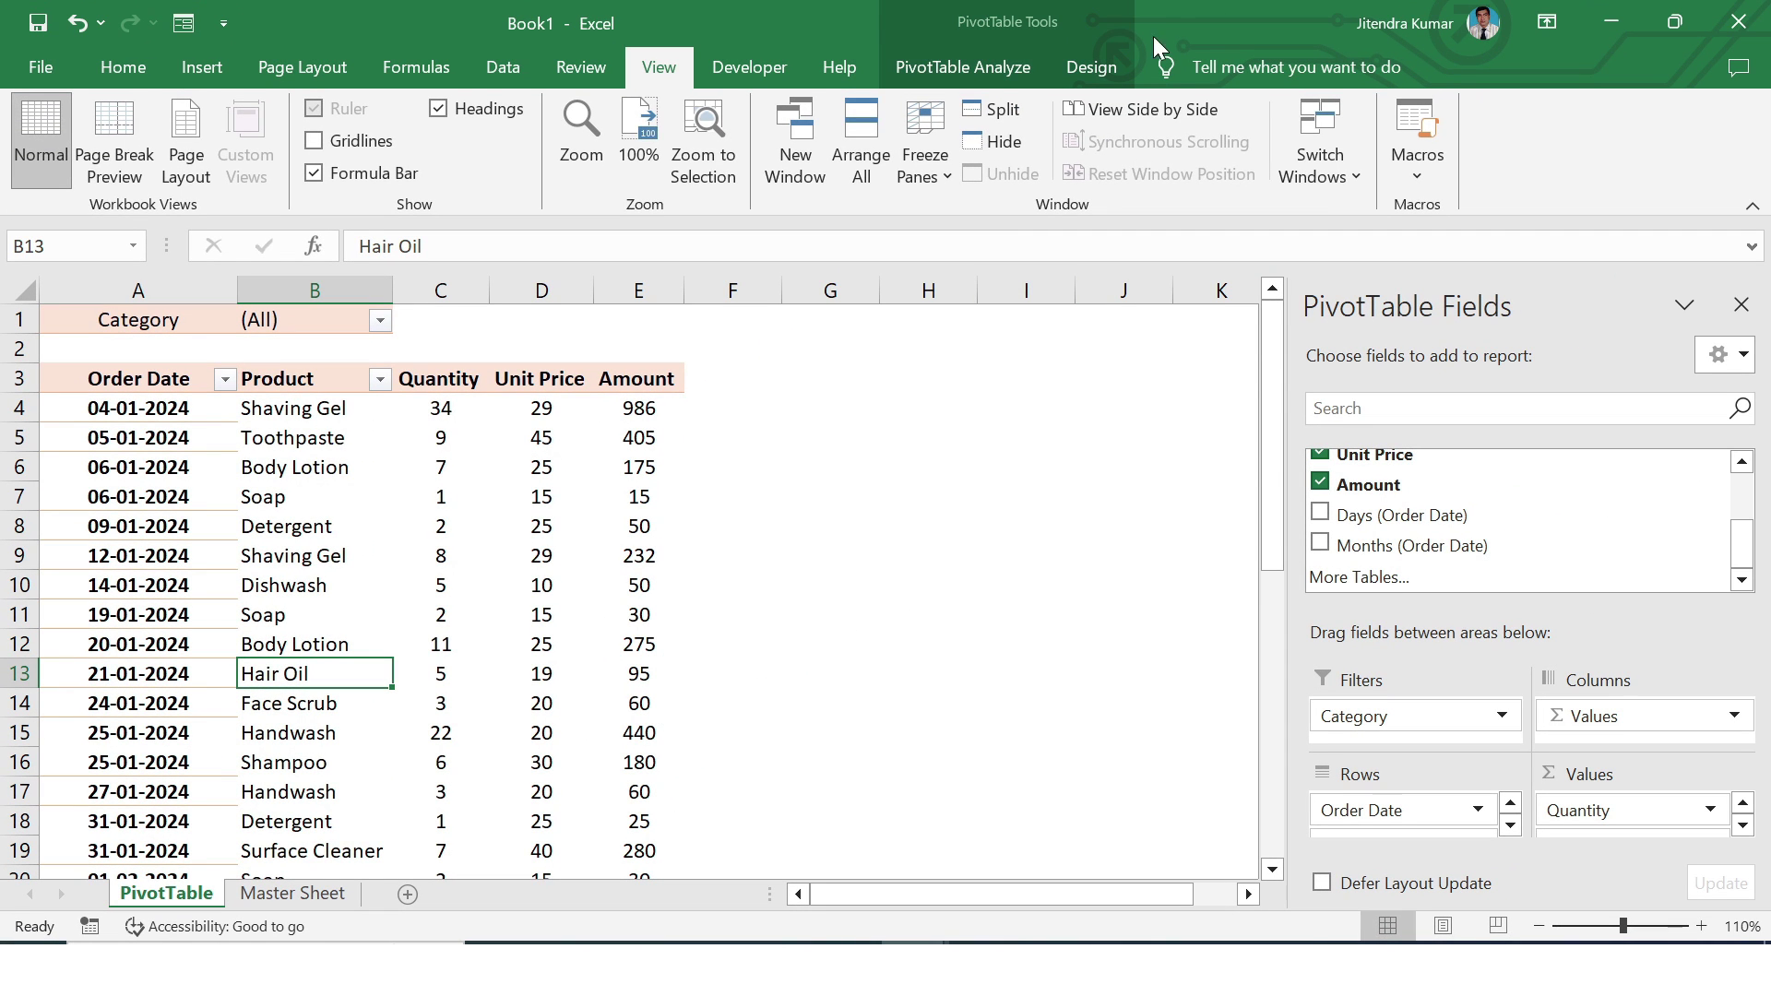
Run Show Report Filter Pages on Category to create Home Care and Personal Care sheets
left_click(1004, 55)
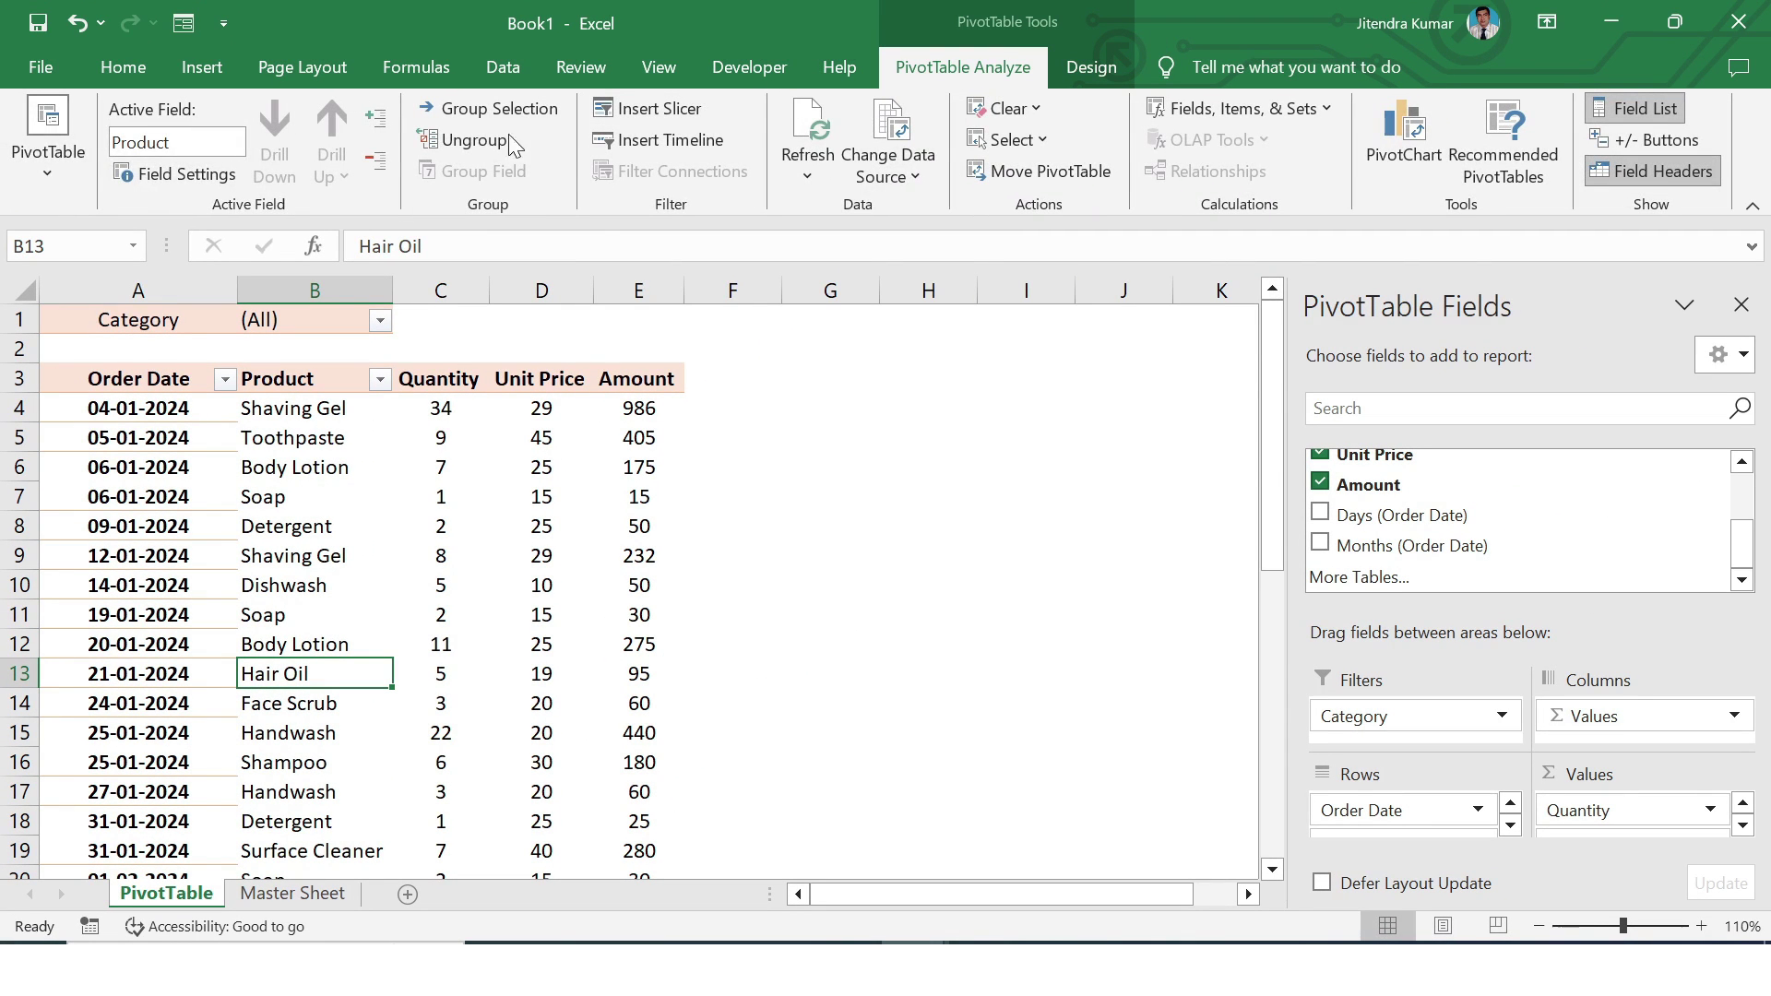
left_click(50, 173)
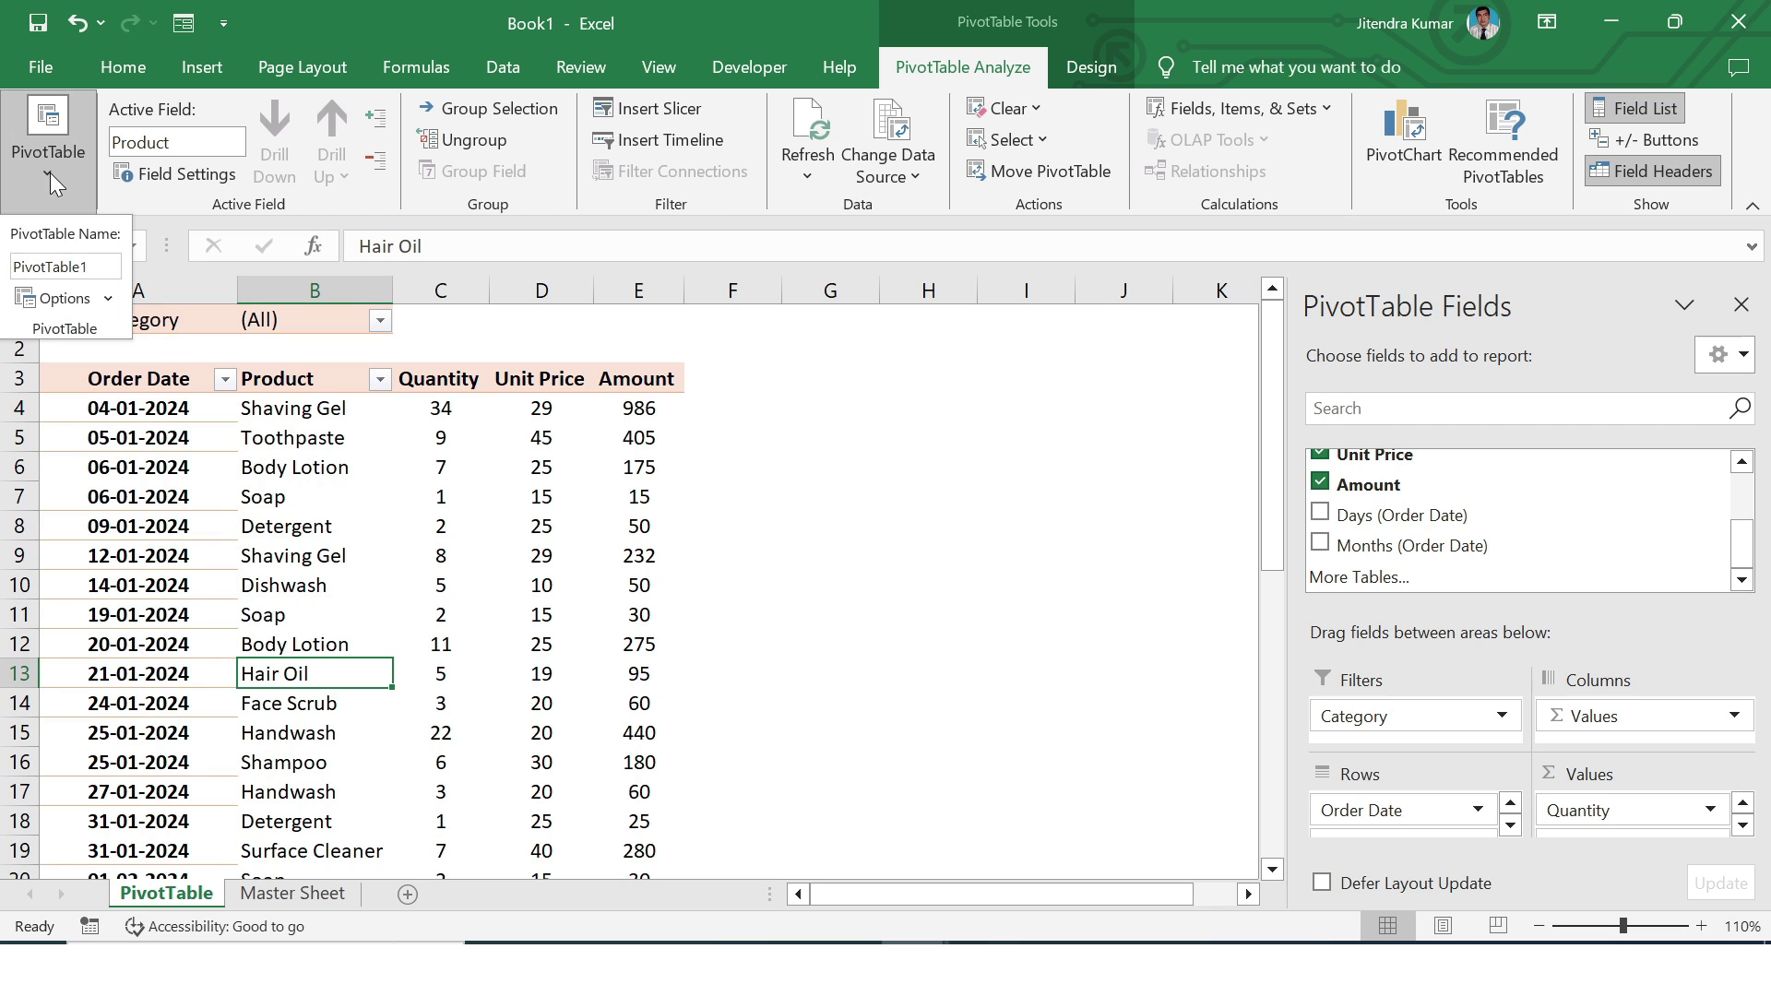
left_click(107, 298)
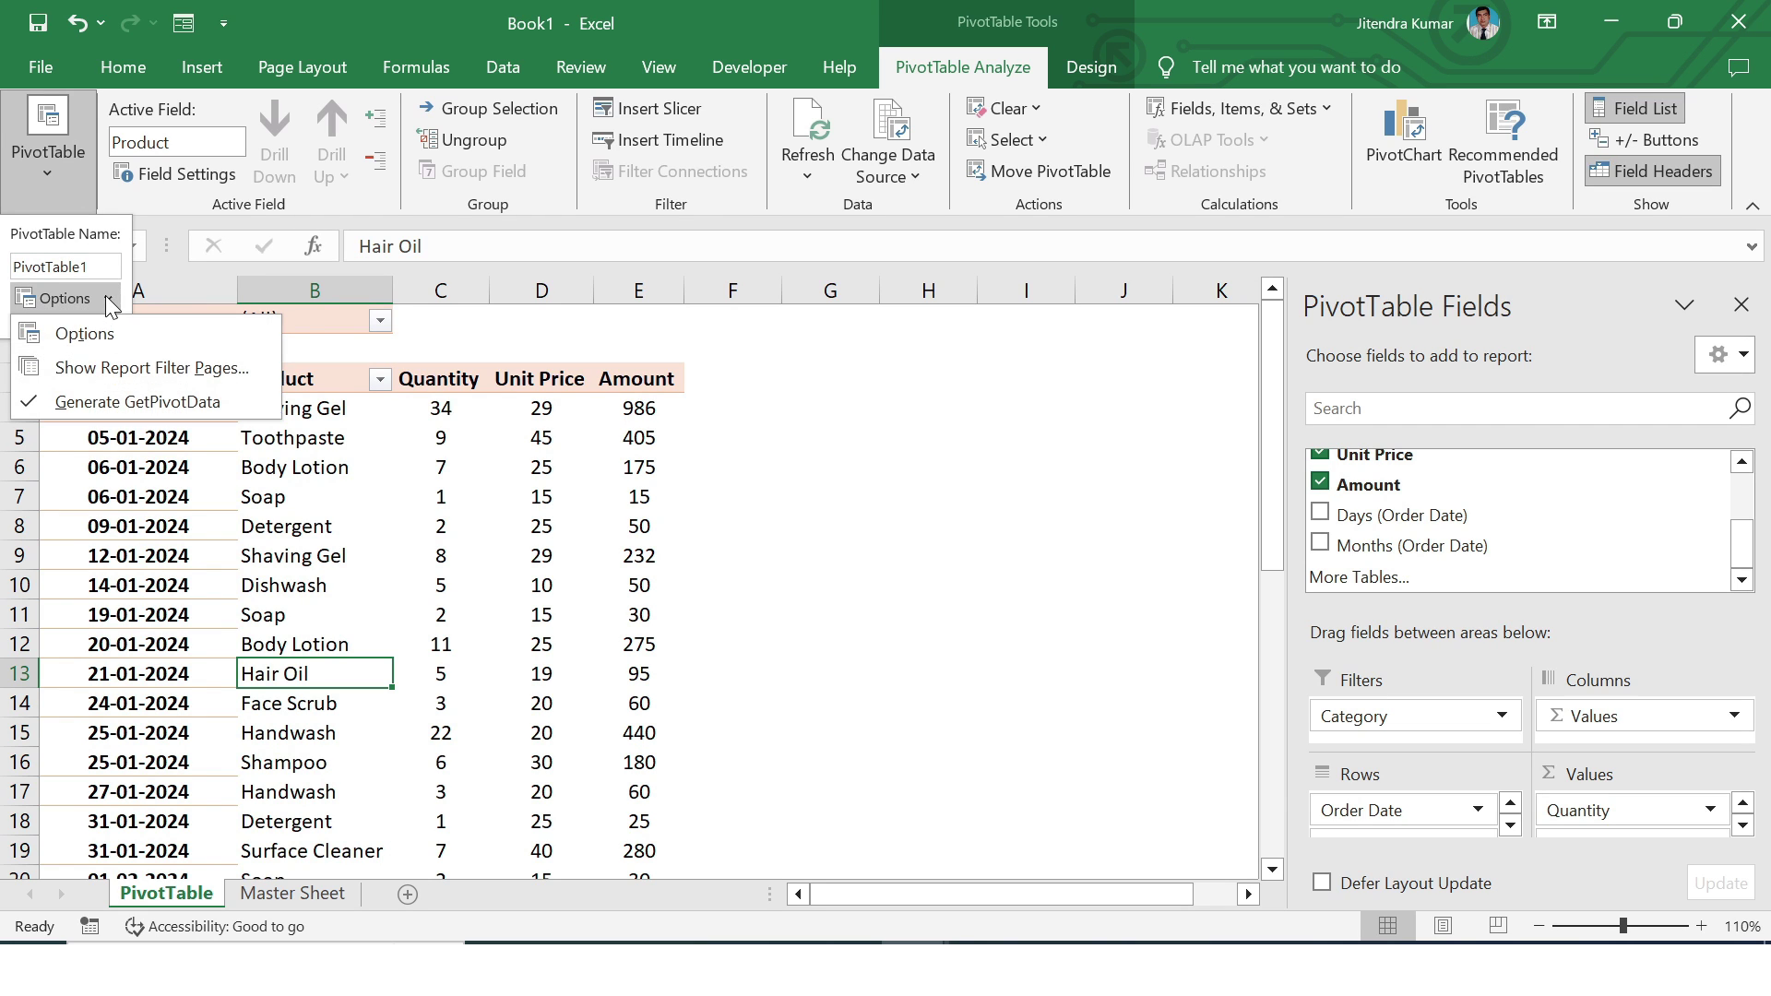
left_click(119, 369)
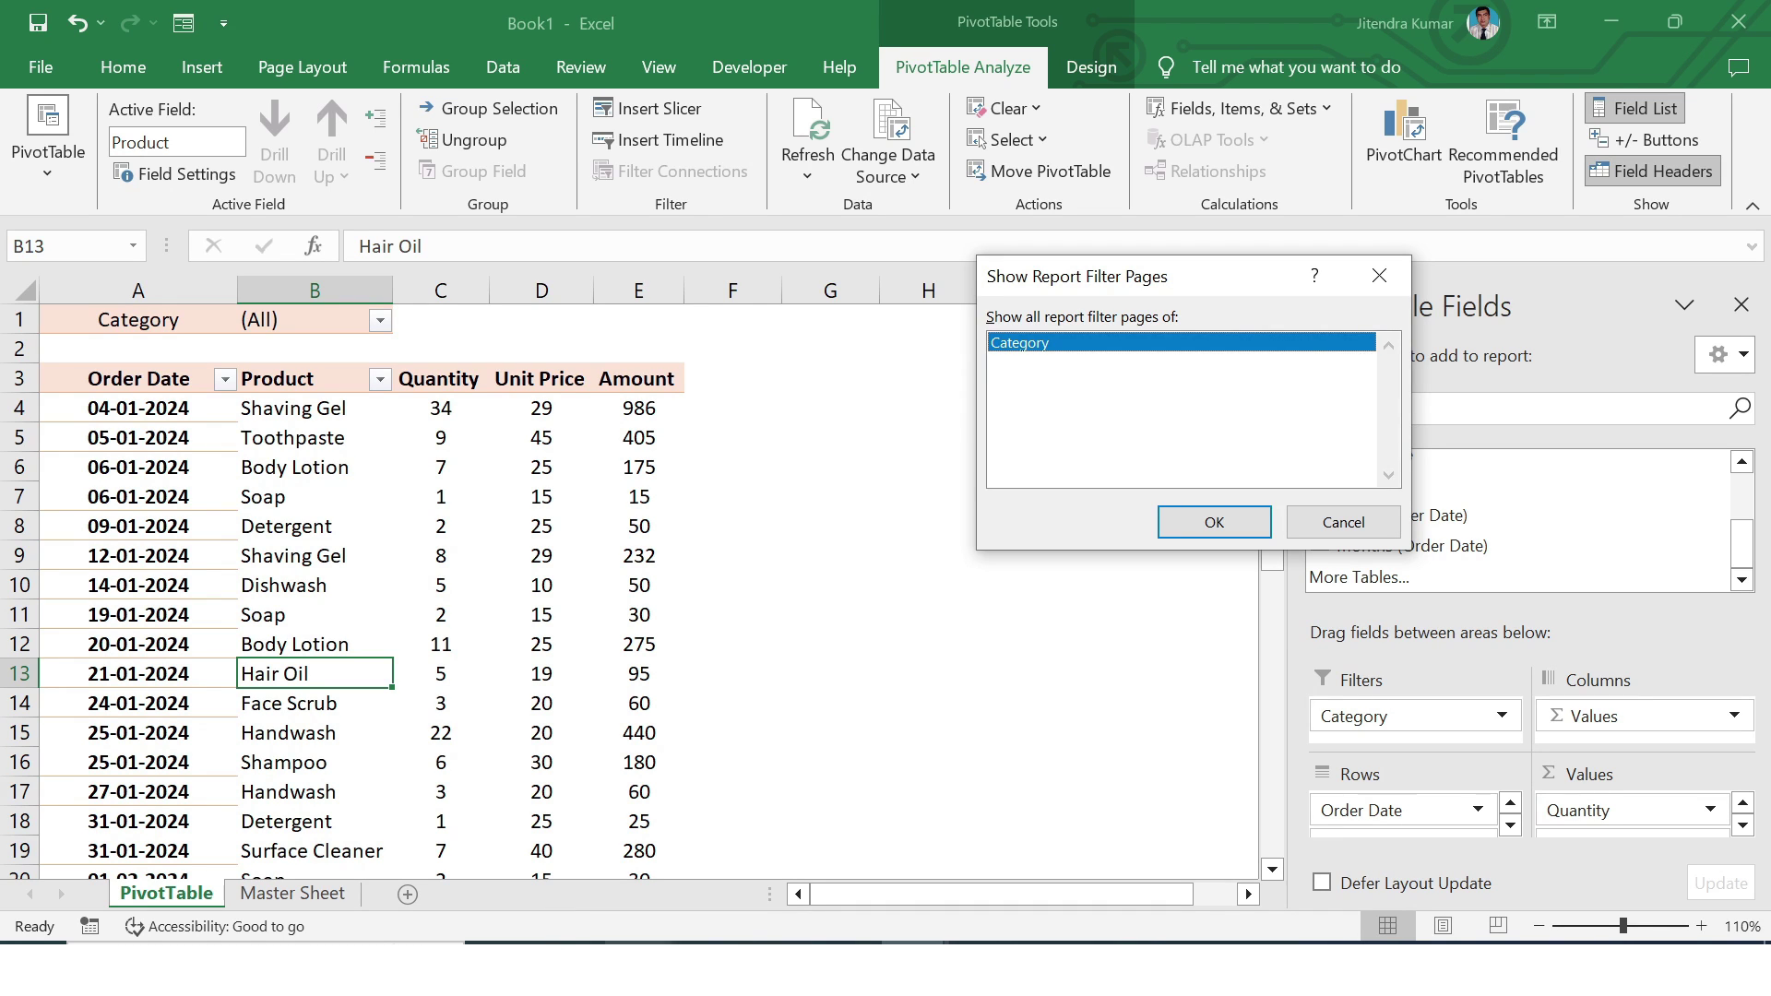
left_click(1213, 522)
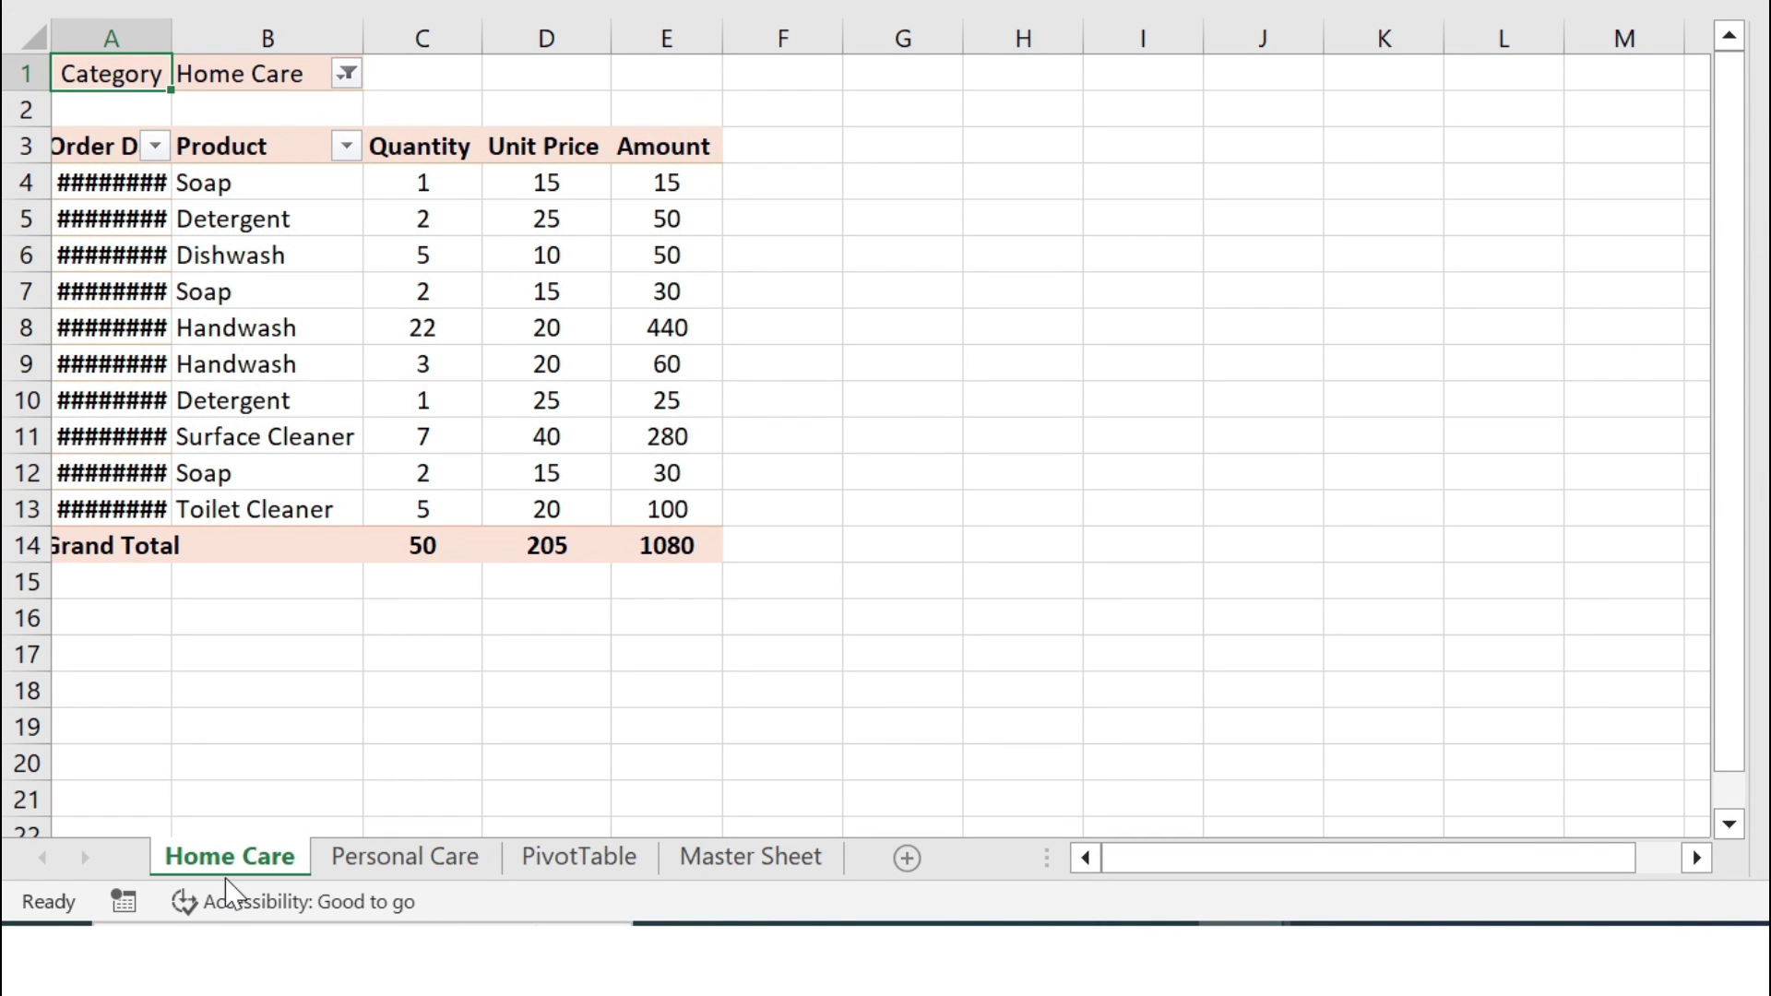
Widen the Order Date column A on both the Home Care and Personal Care sheets
left_click(373, 860)
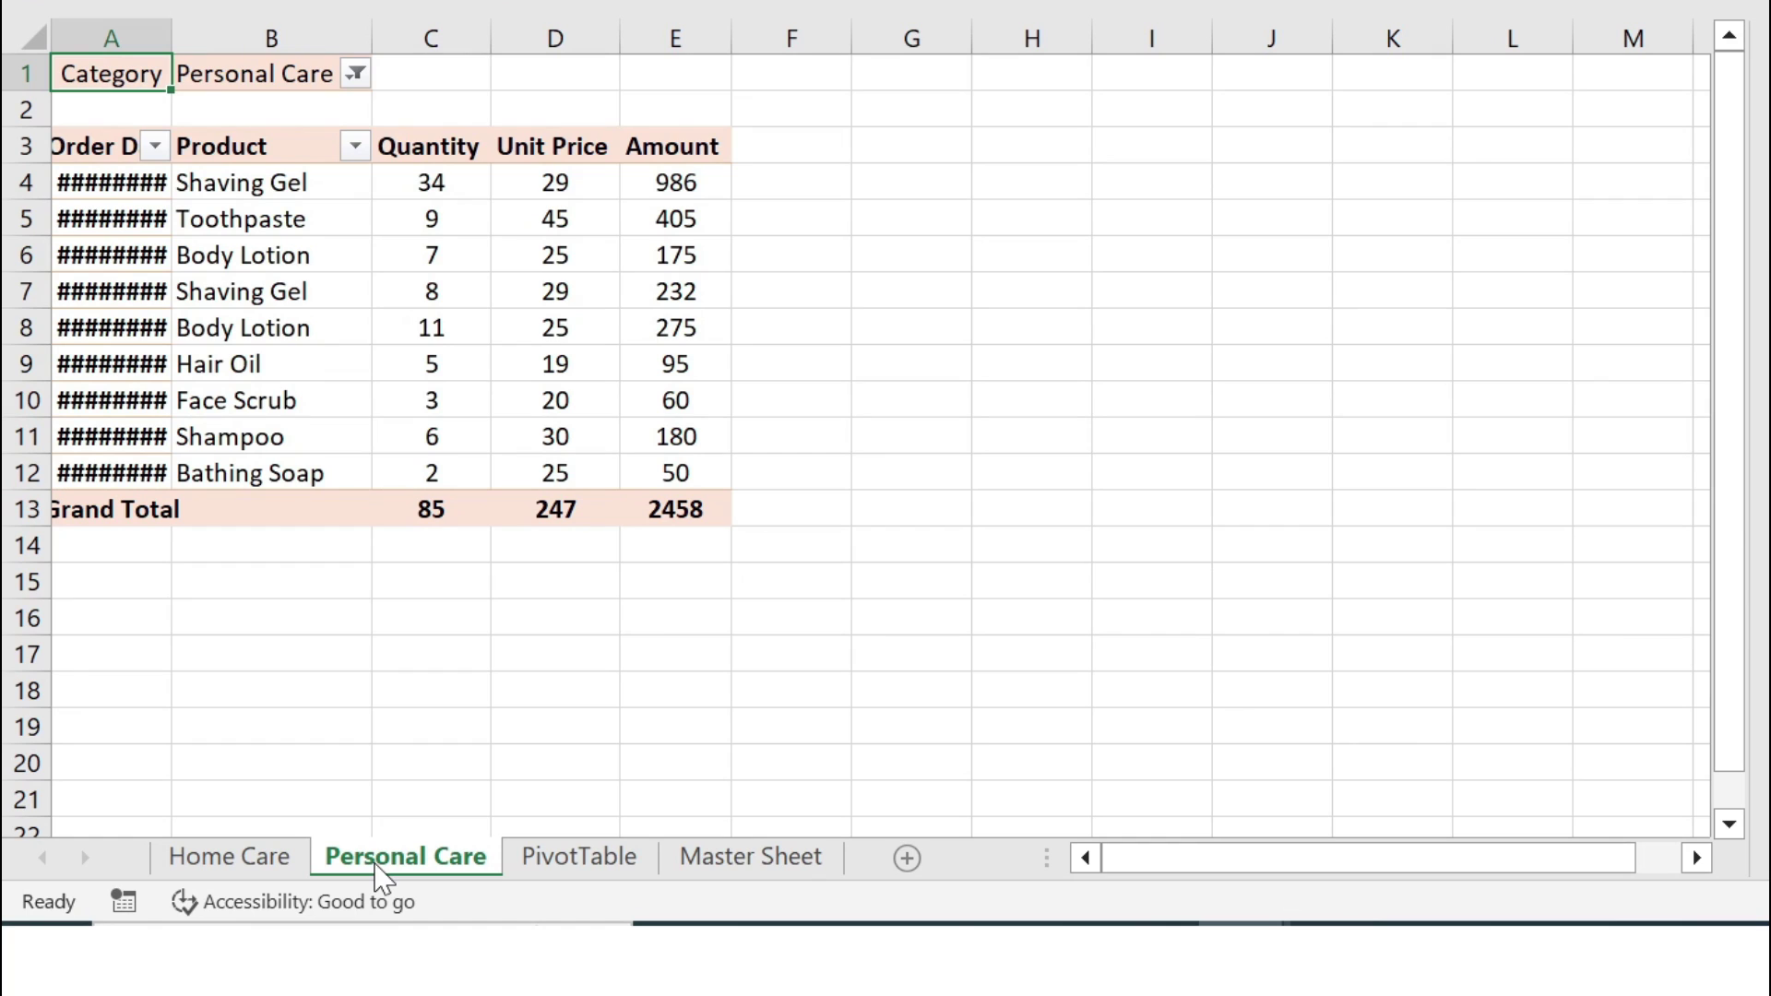
left_click(267, 860)
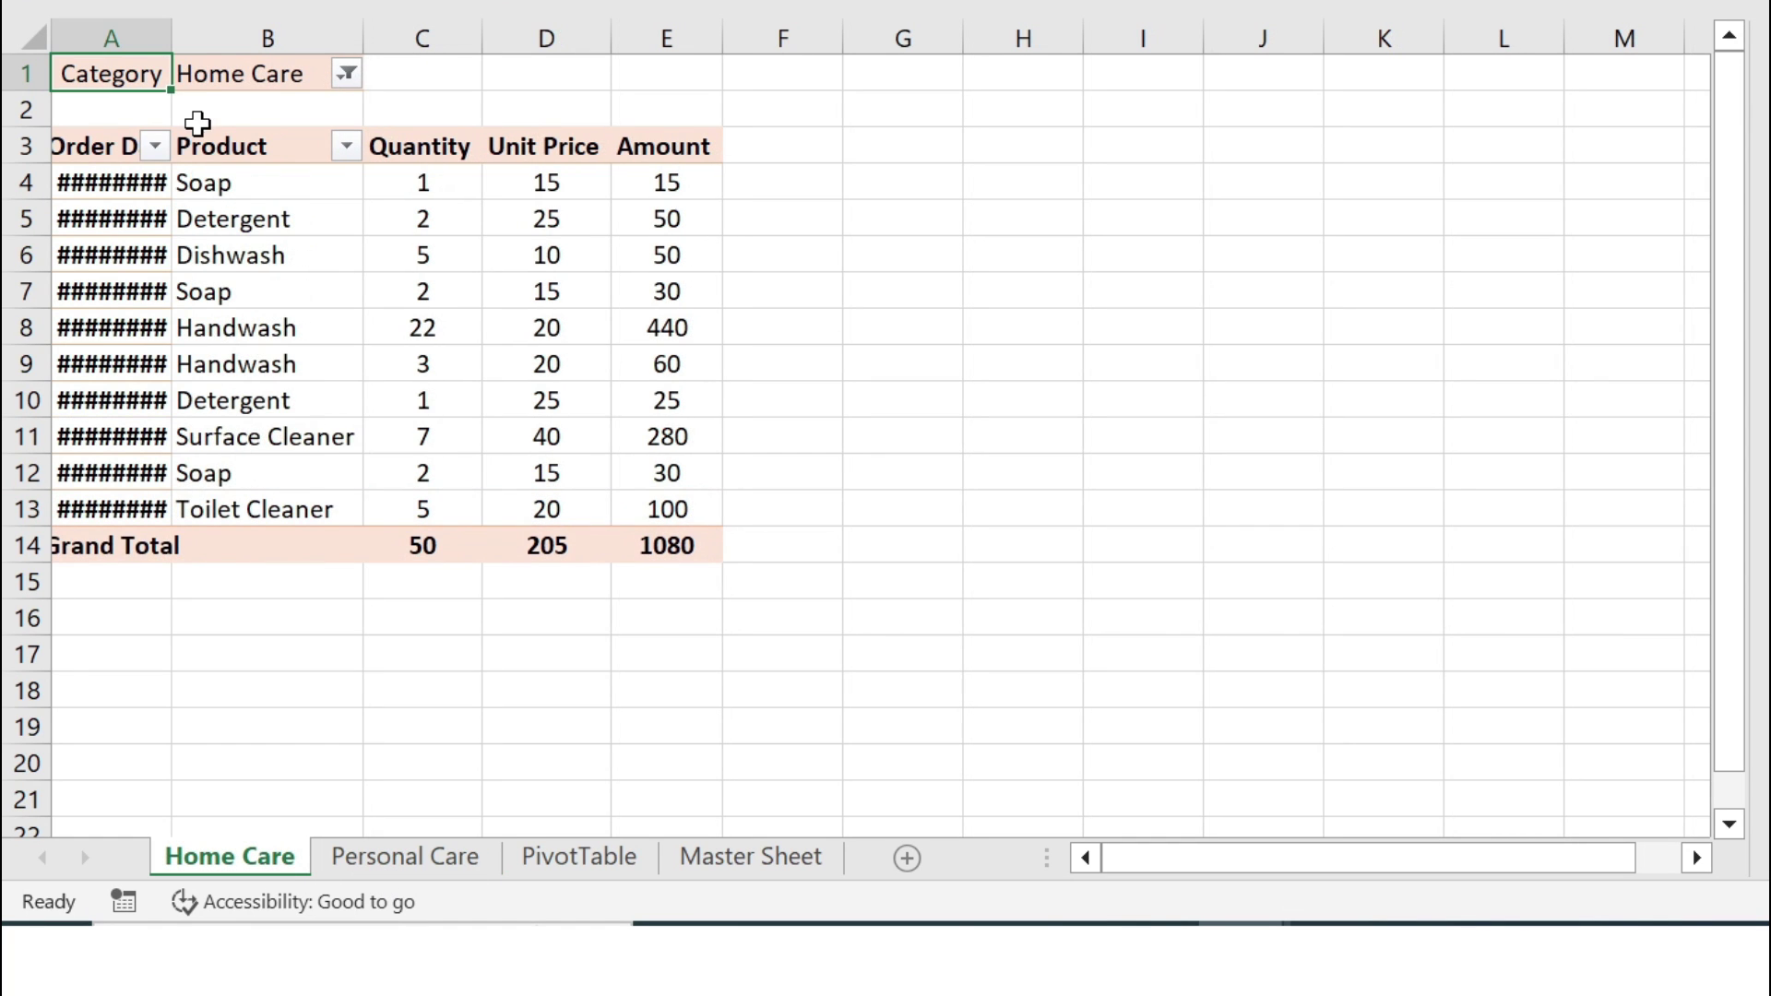
left_click_drag(169, 26, 225, 26)
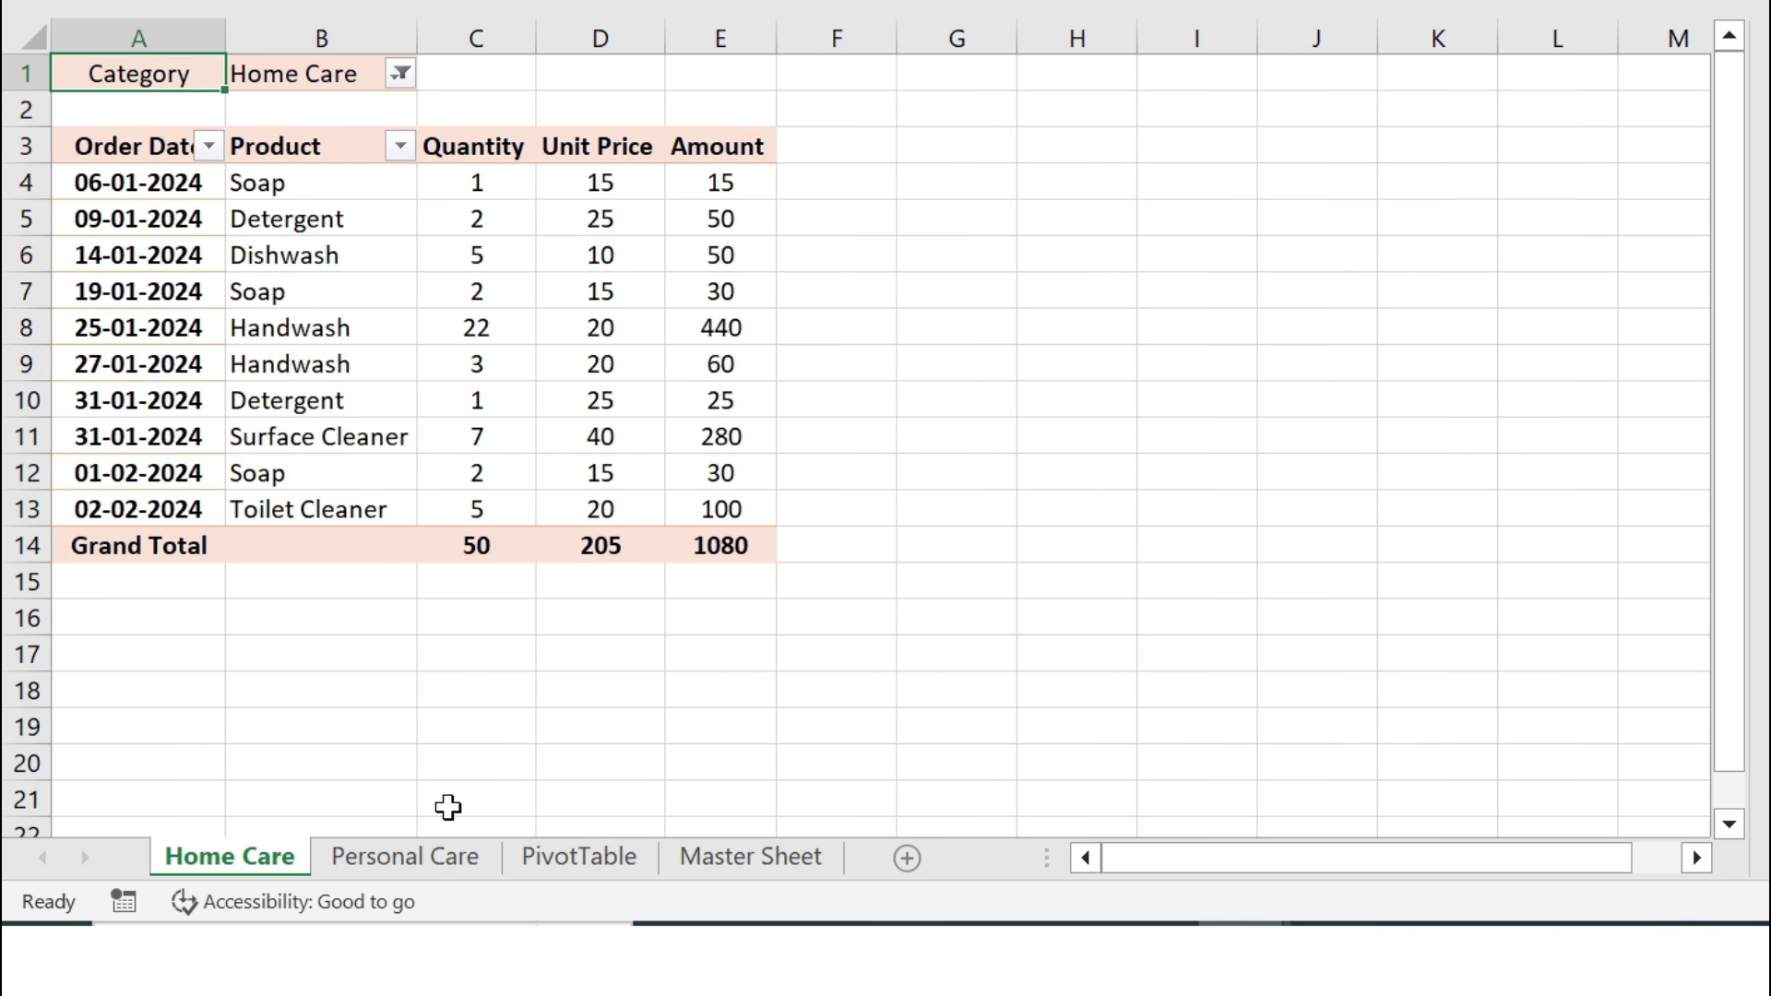
left_click(406, 858)
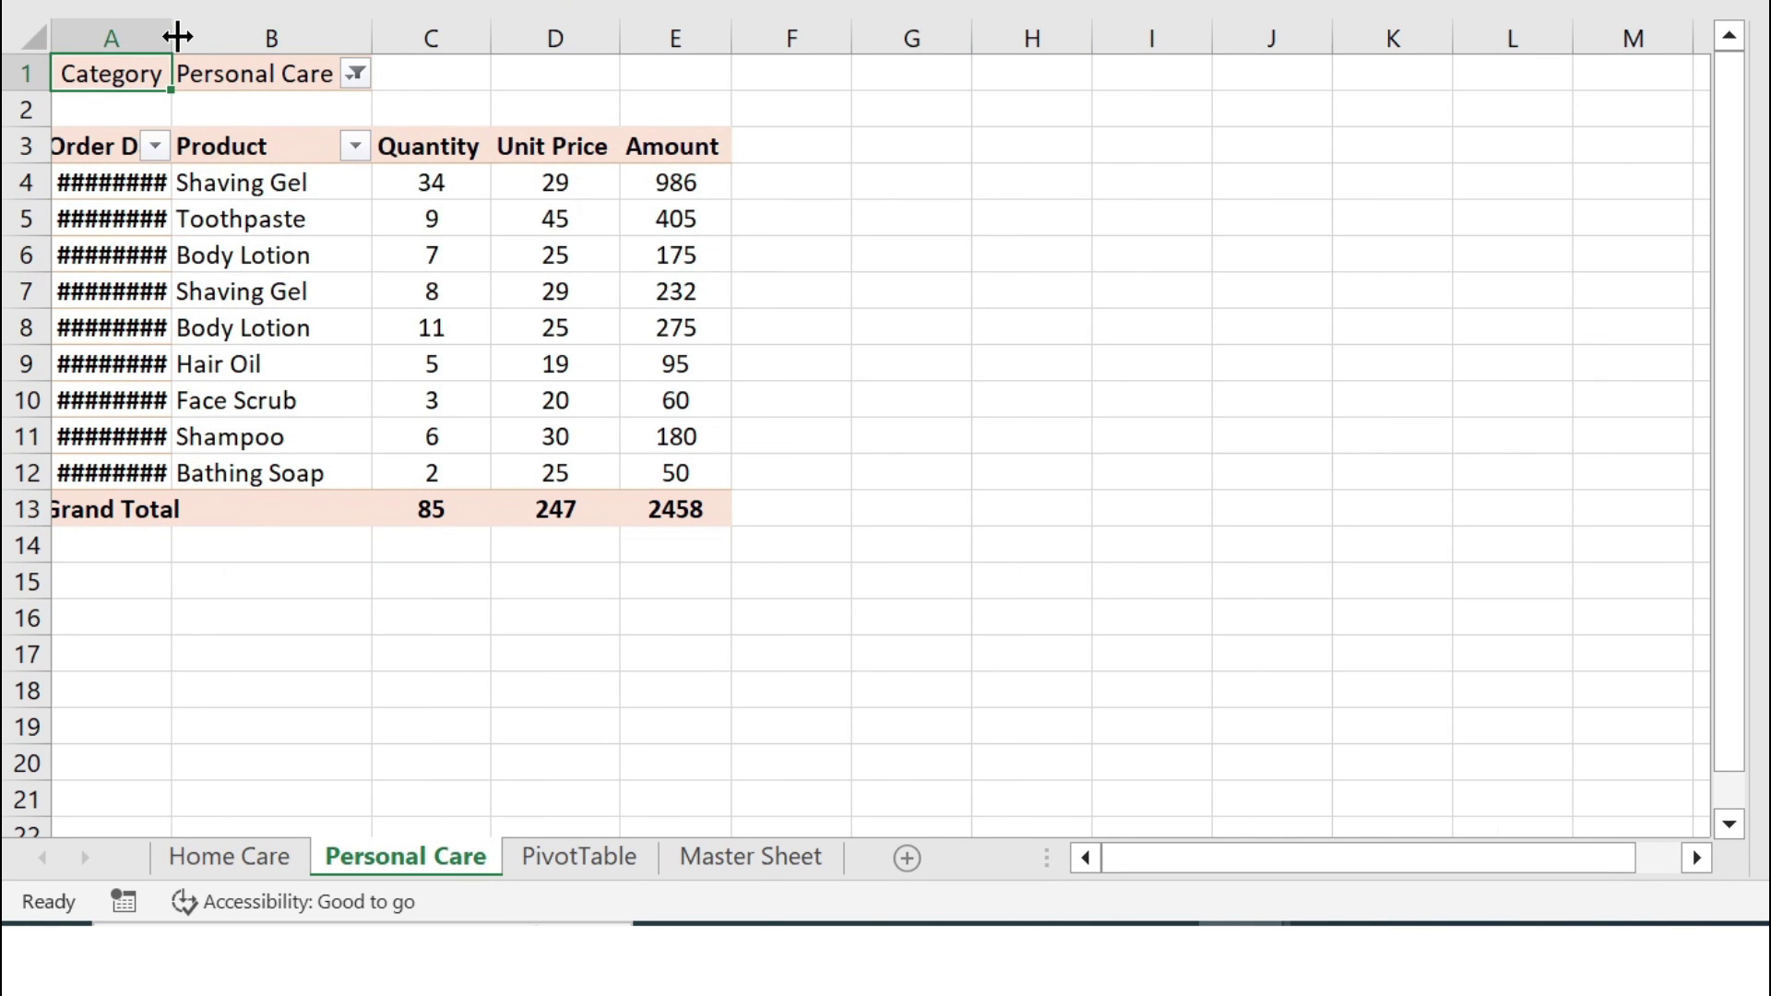
left_click_drag(177, 37, 254, 50)
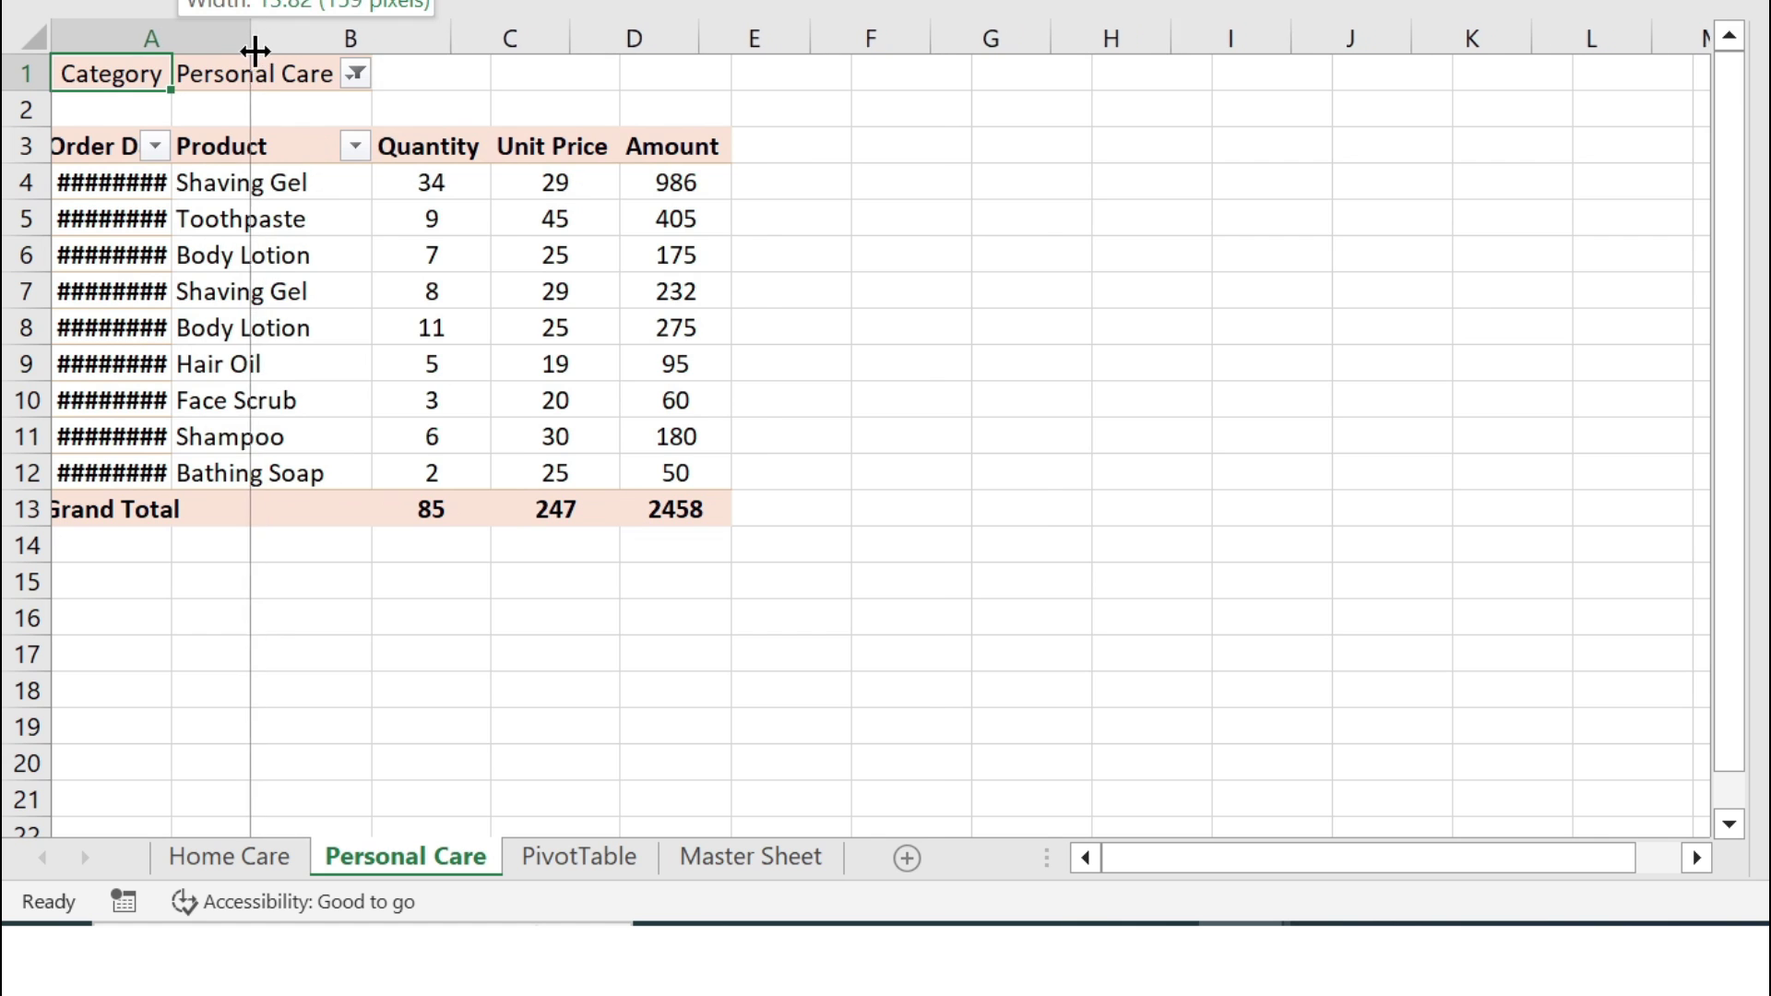
left_click(506, 654)
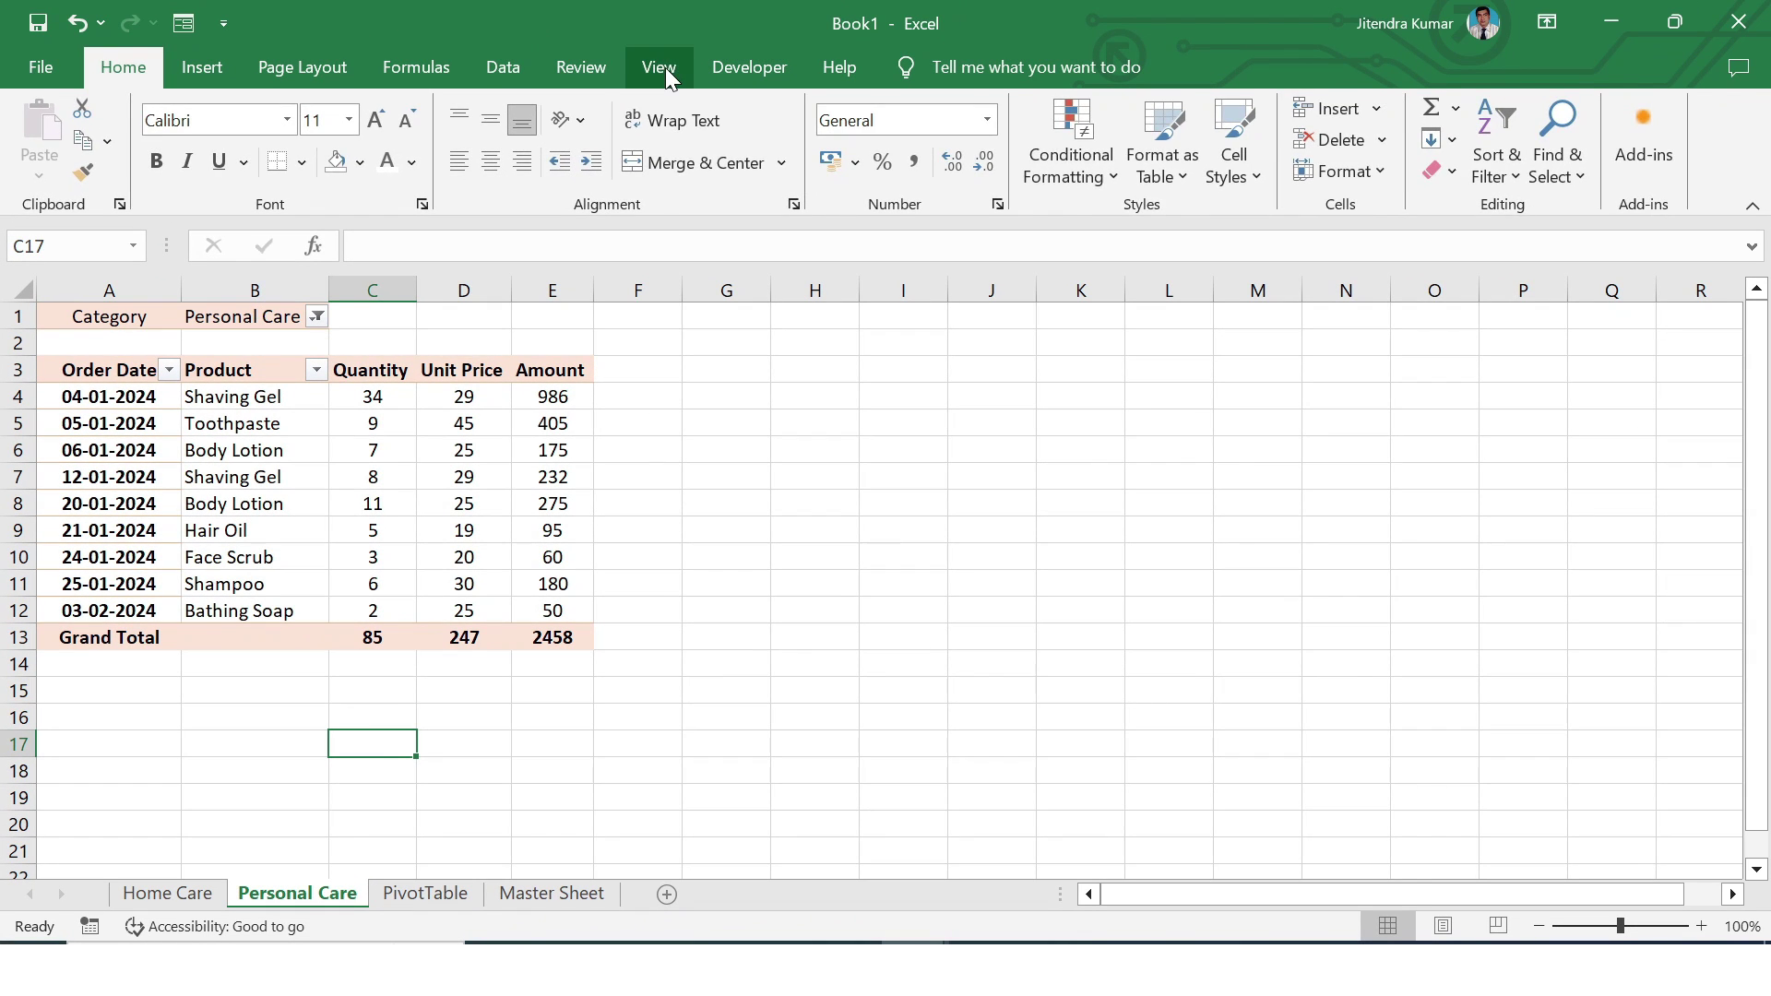
Hide gridlines on both the Personal Care and Home Care sheets
left_click(666, 68)
left_click(313, 140)
left_click(818, 549)
left_click(166, 893)
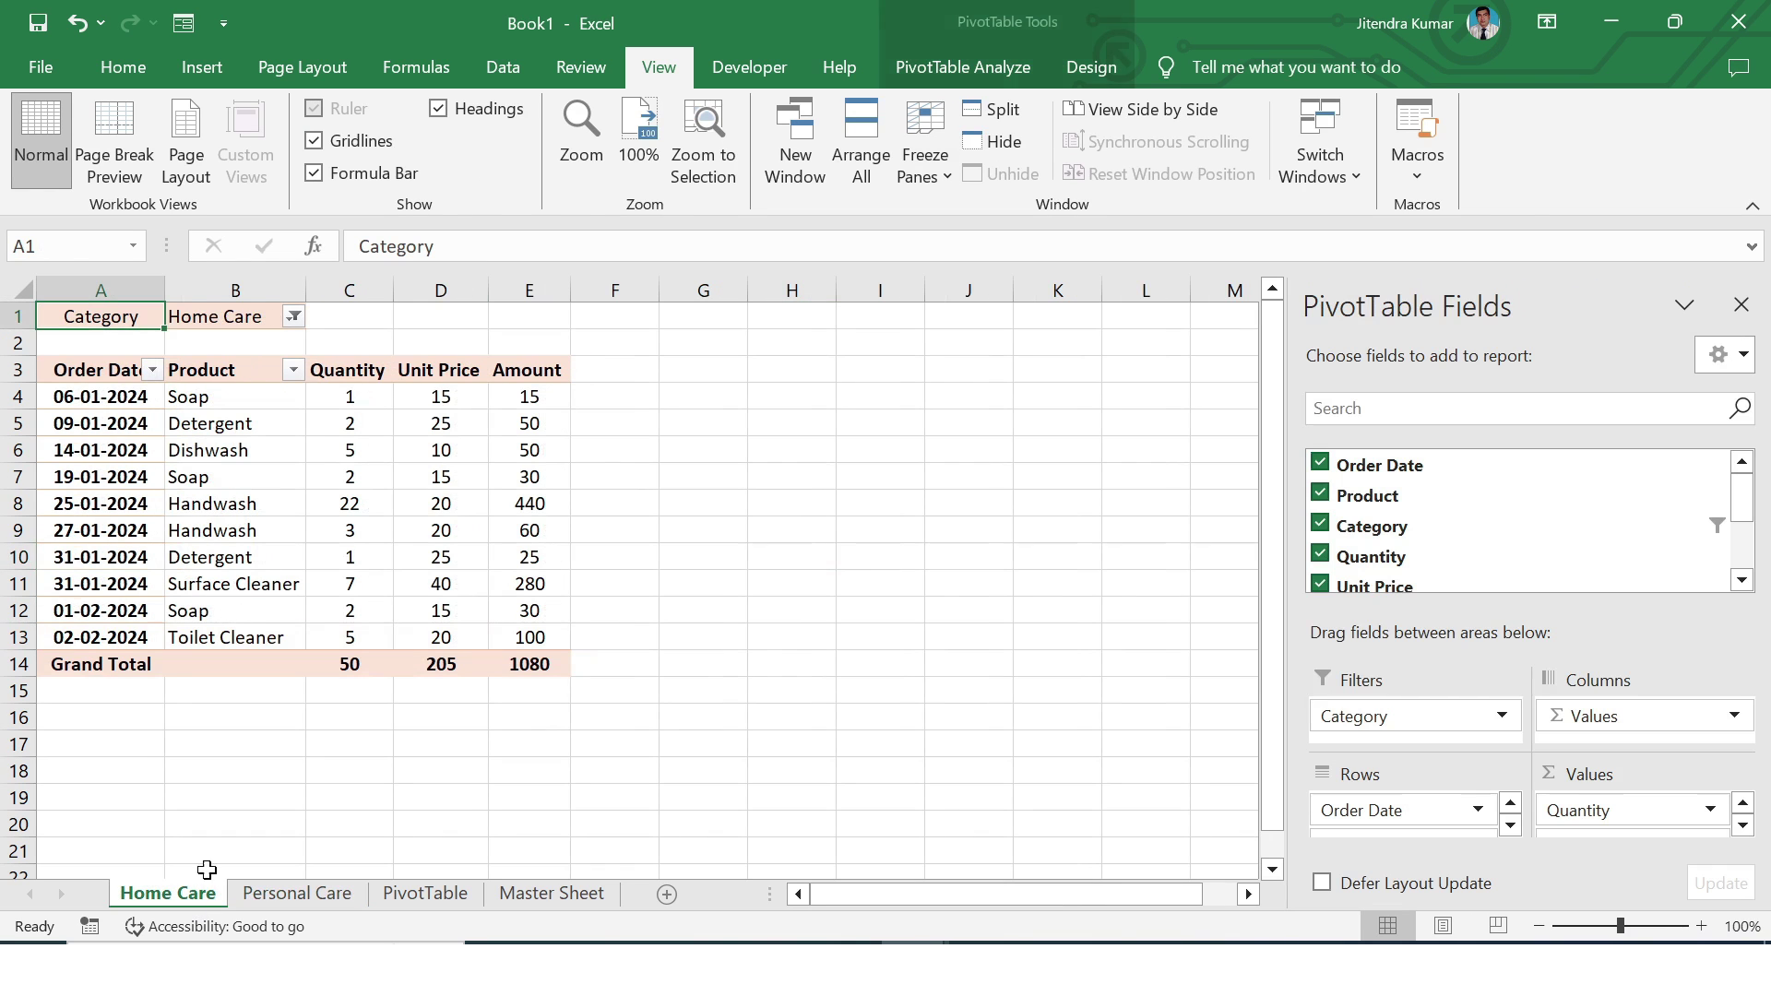
left_click(314, 140)
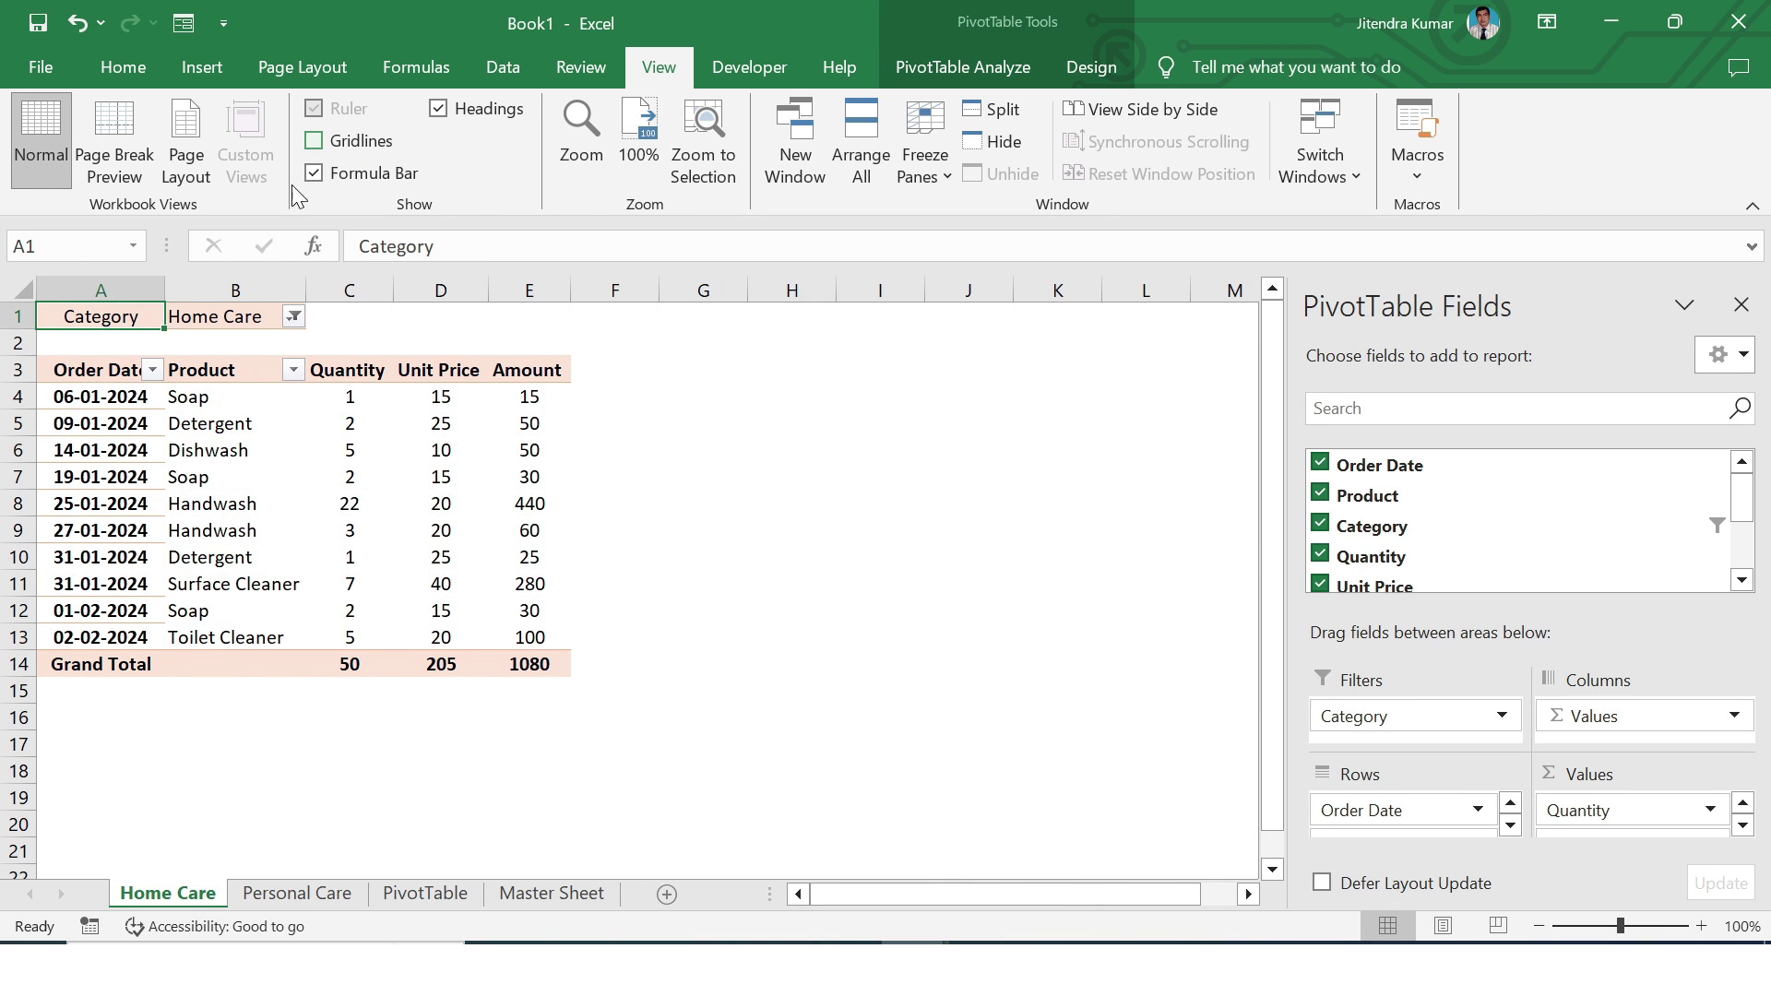
left_click(703, 689)
Close the PivotTable Fields pane and group the Personal Care sheet with Home Care
left_click(446, 575)
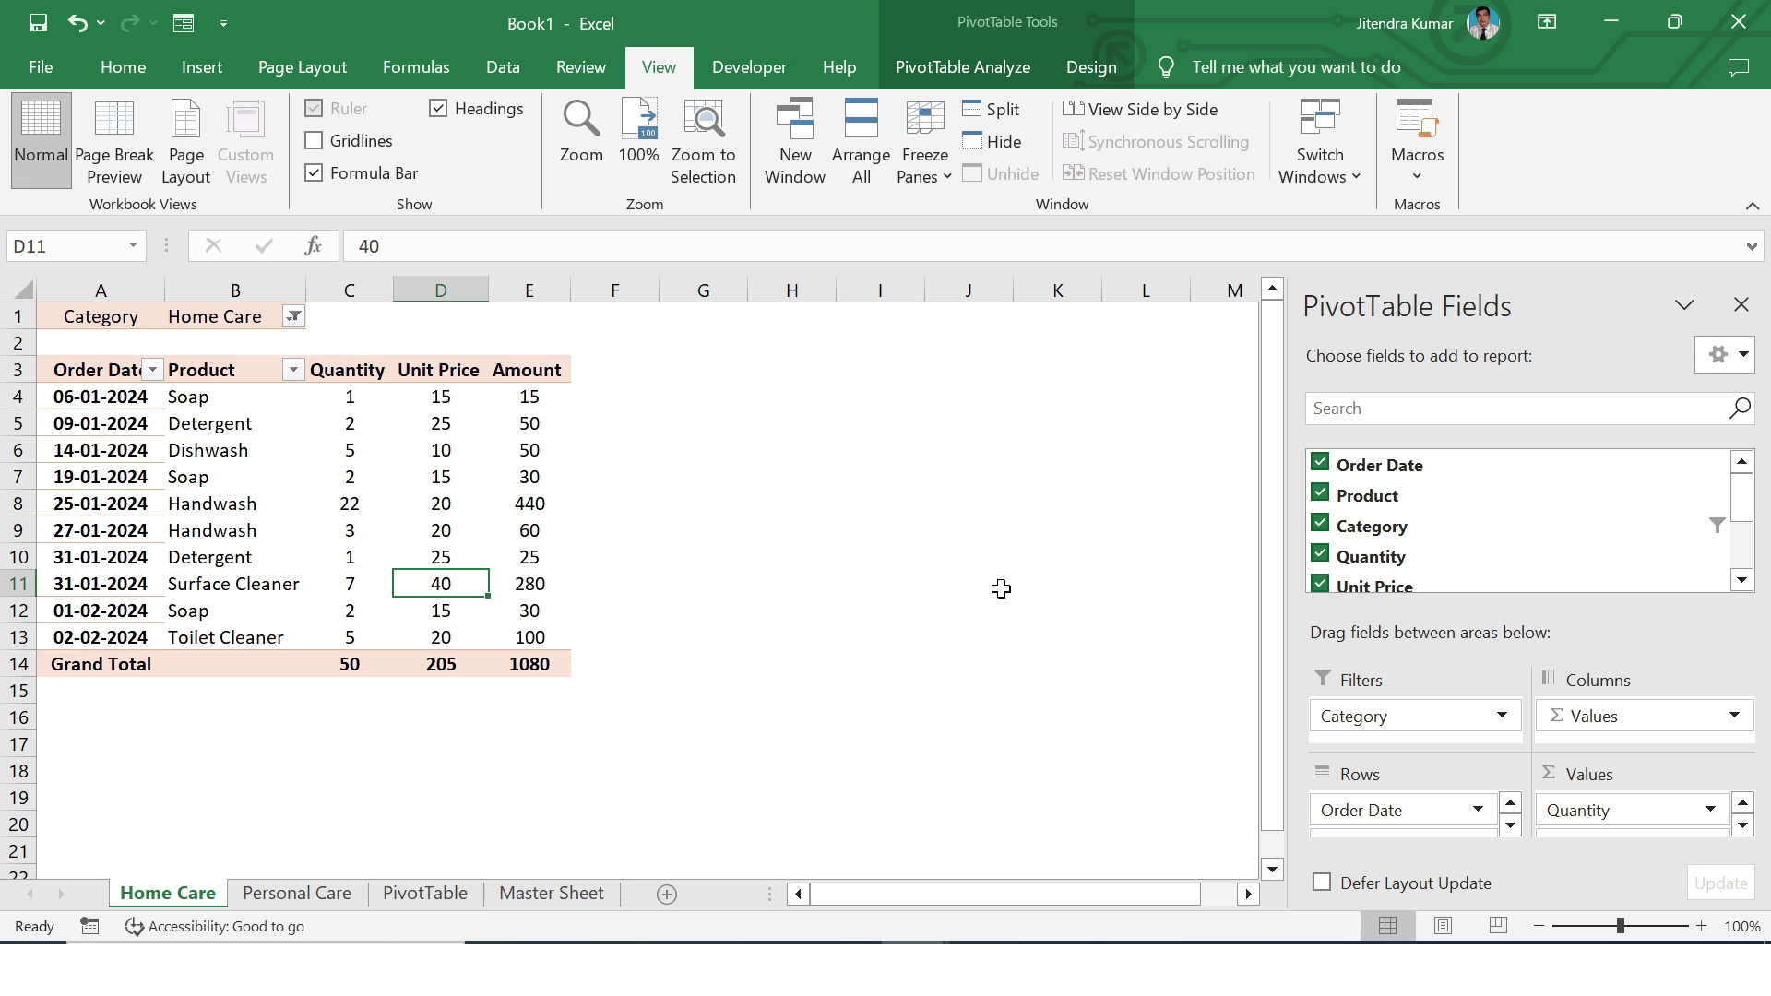
left_click(1740, 304)
left_click(770, 666)
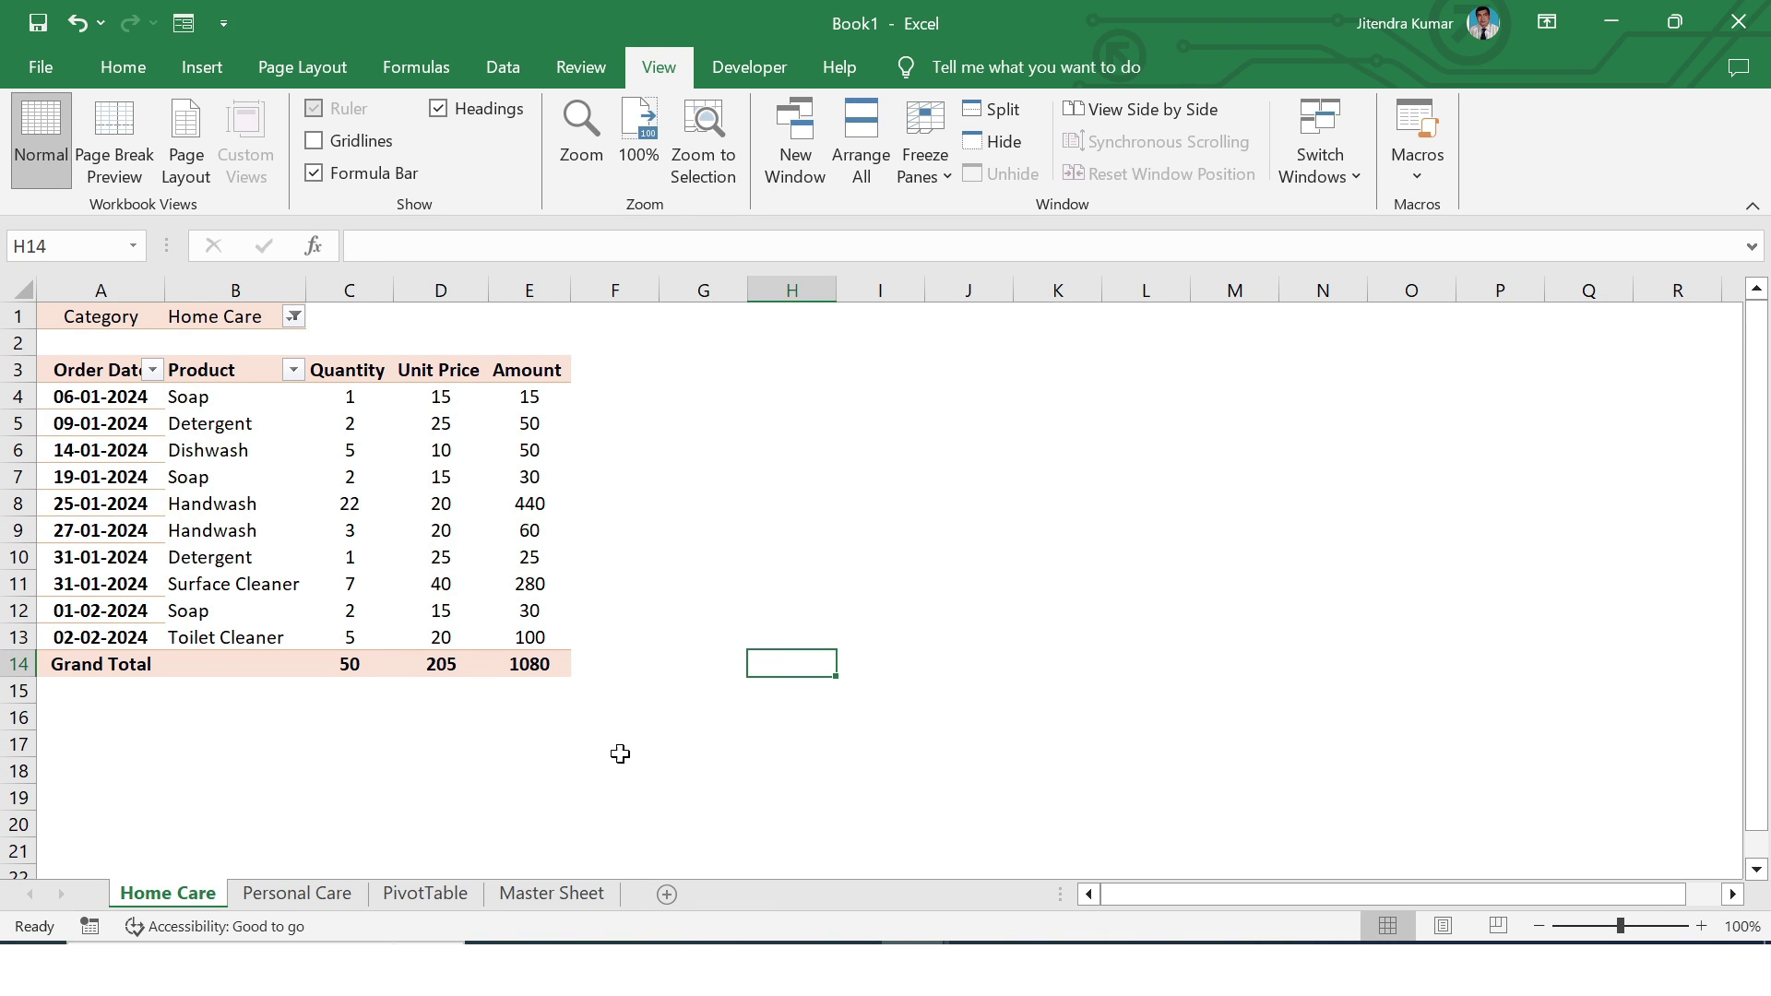
left_click(323, 896, "ctrl")
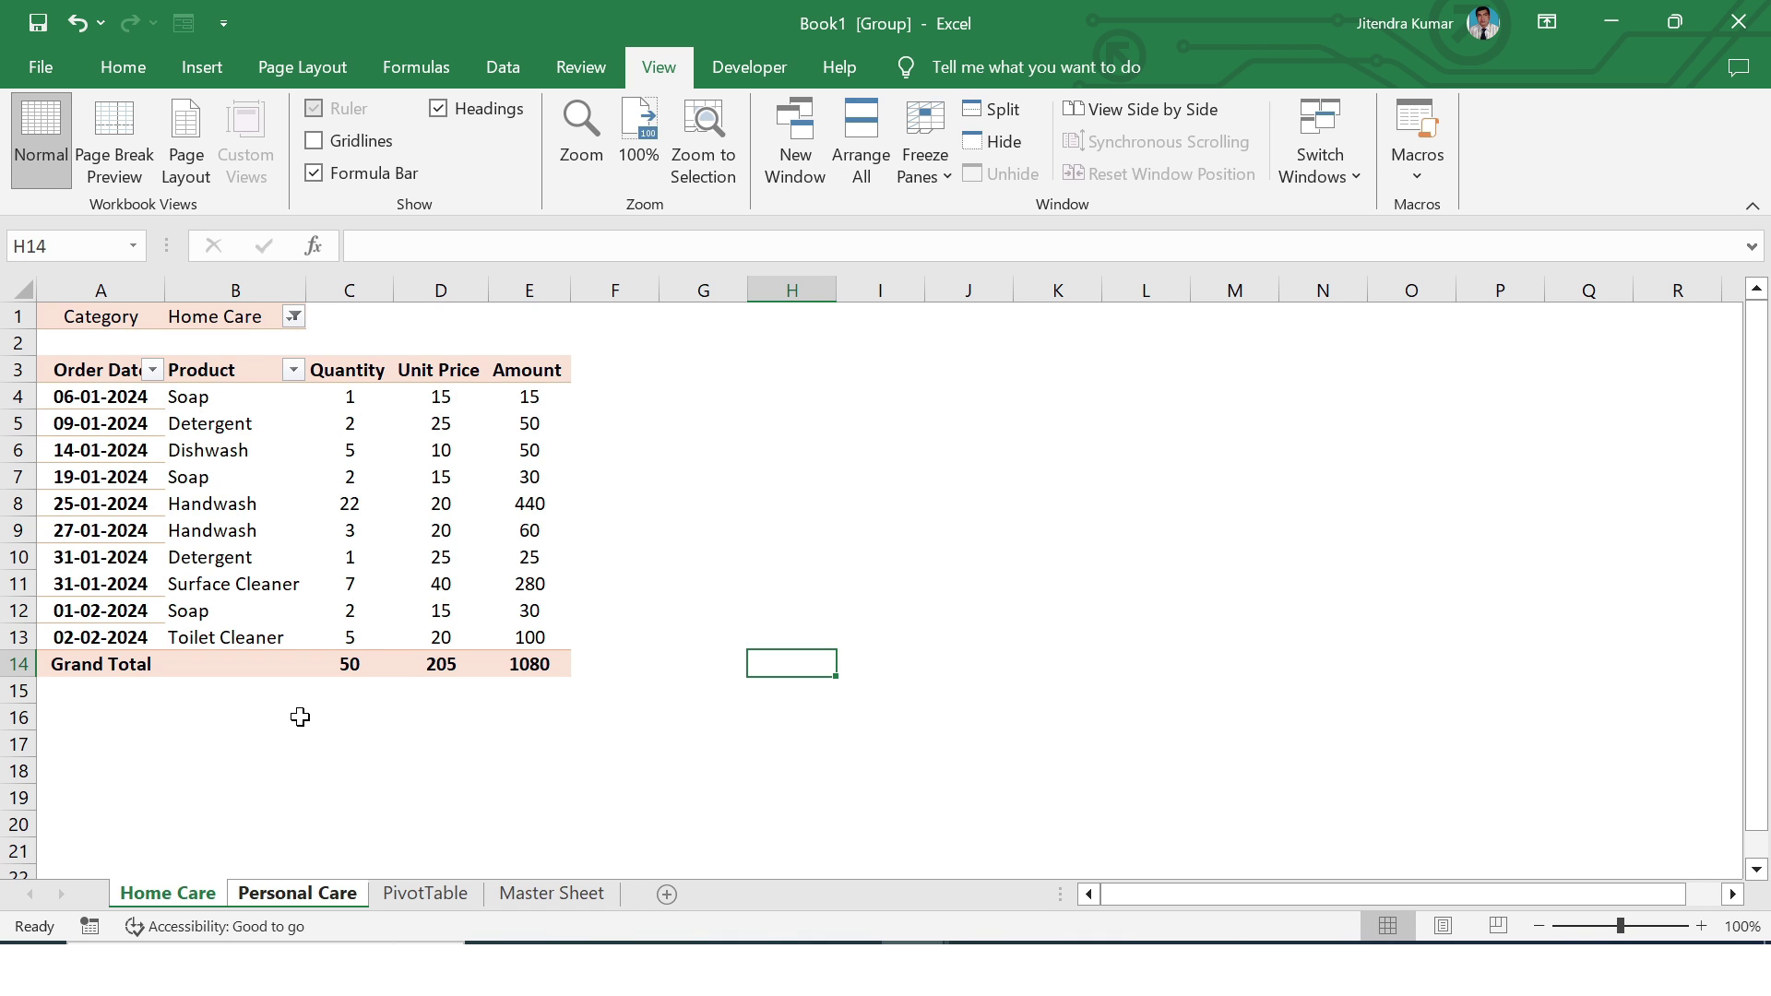
Merge A2:E2 into a bold, centred title that shows the Category via =B1
left_click_drag(49, 344, 526, 357)
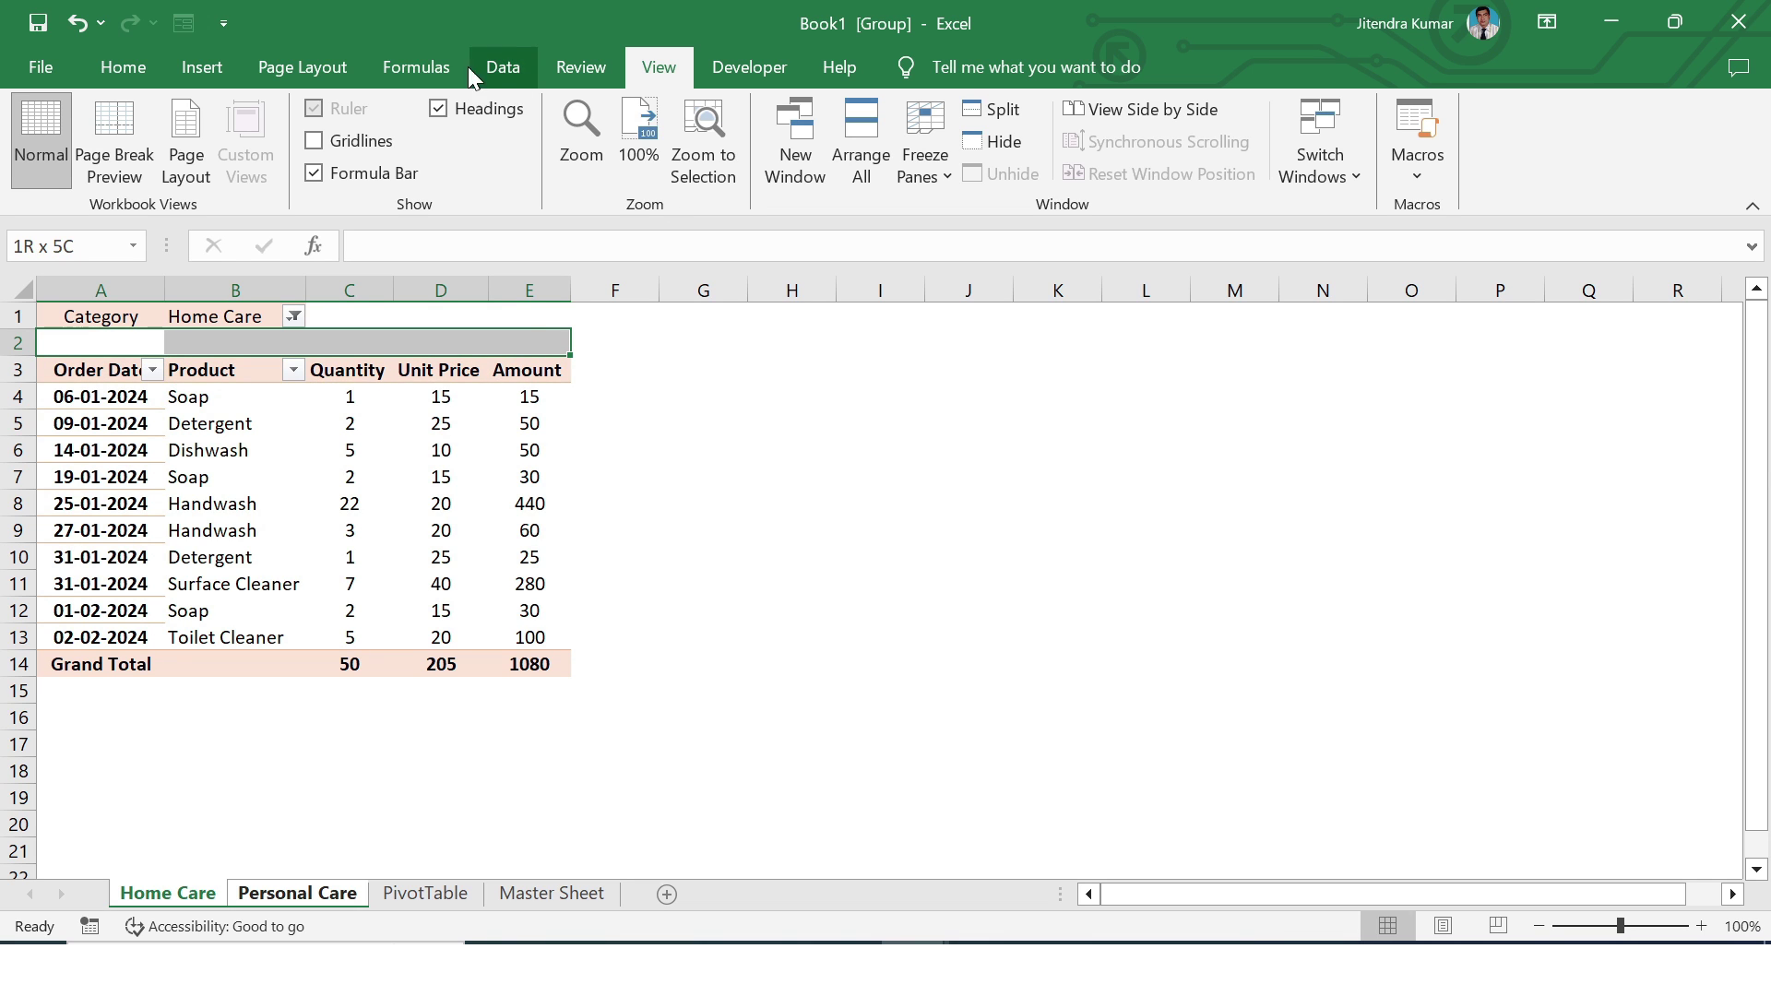
left_click(155, 69)
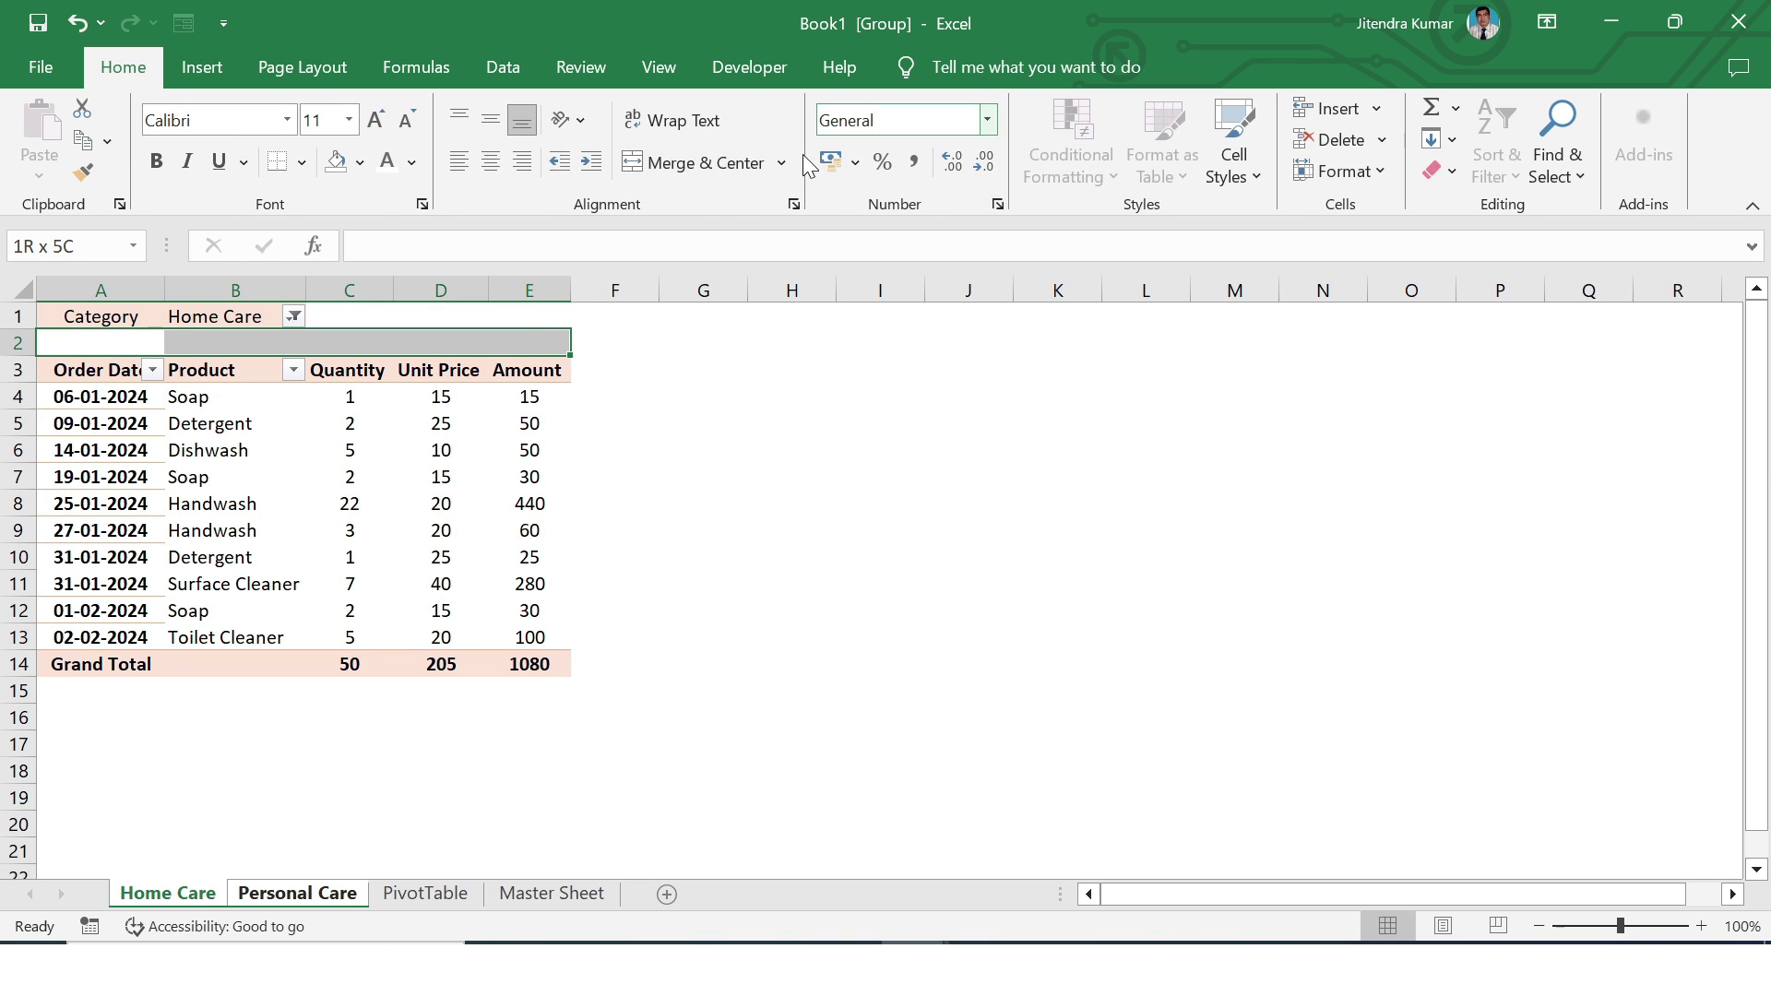
left_click(667, 166)
type("=")
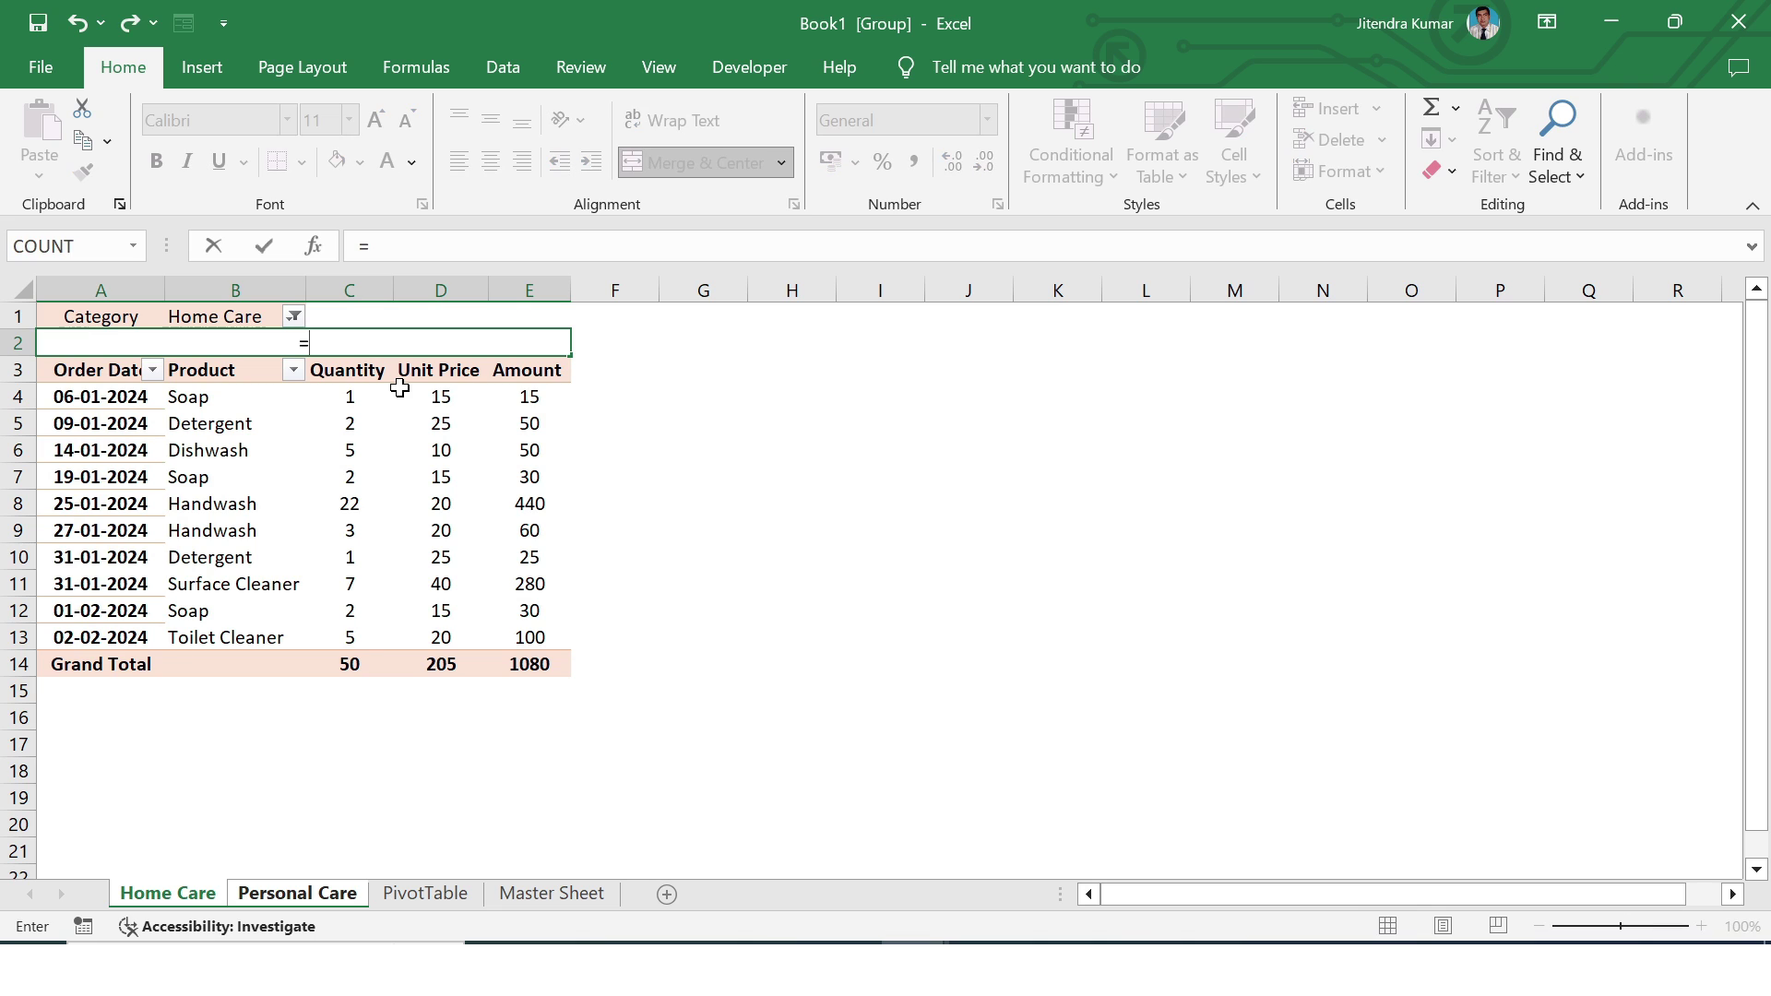
left_click(231, 312)
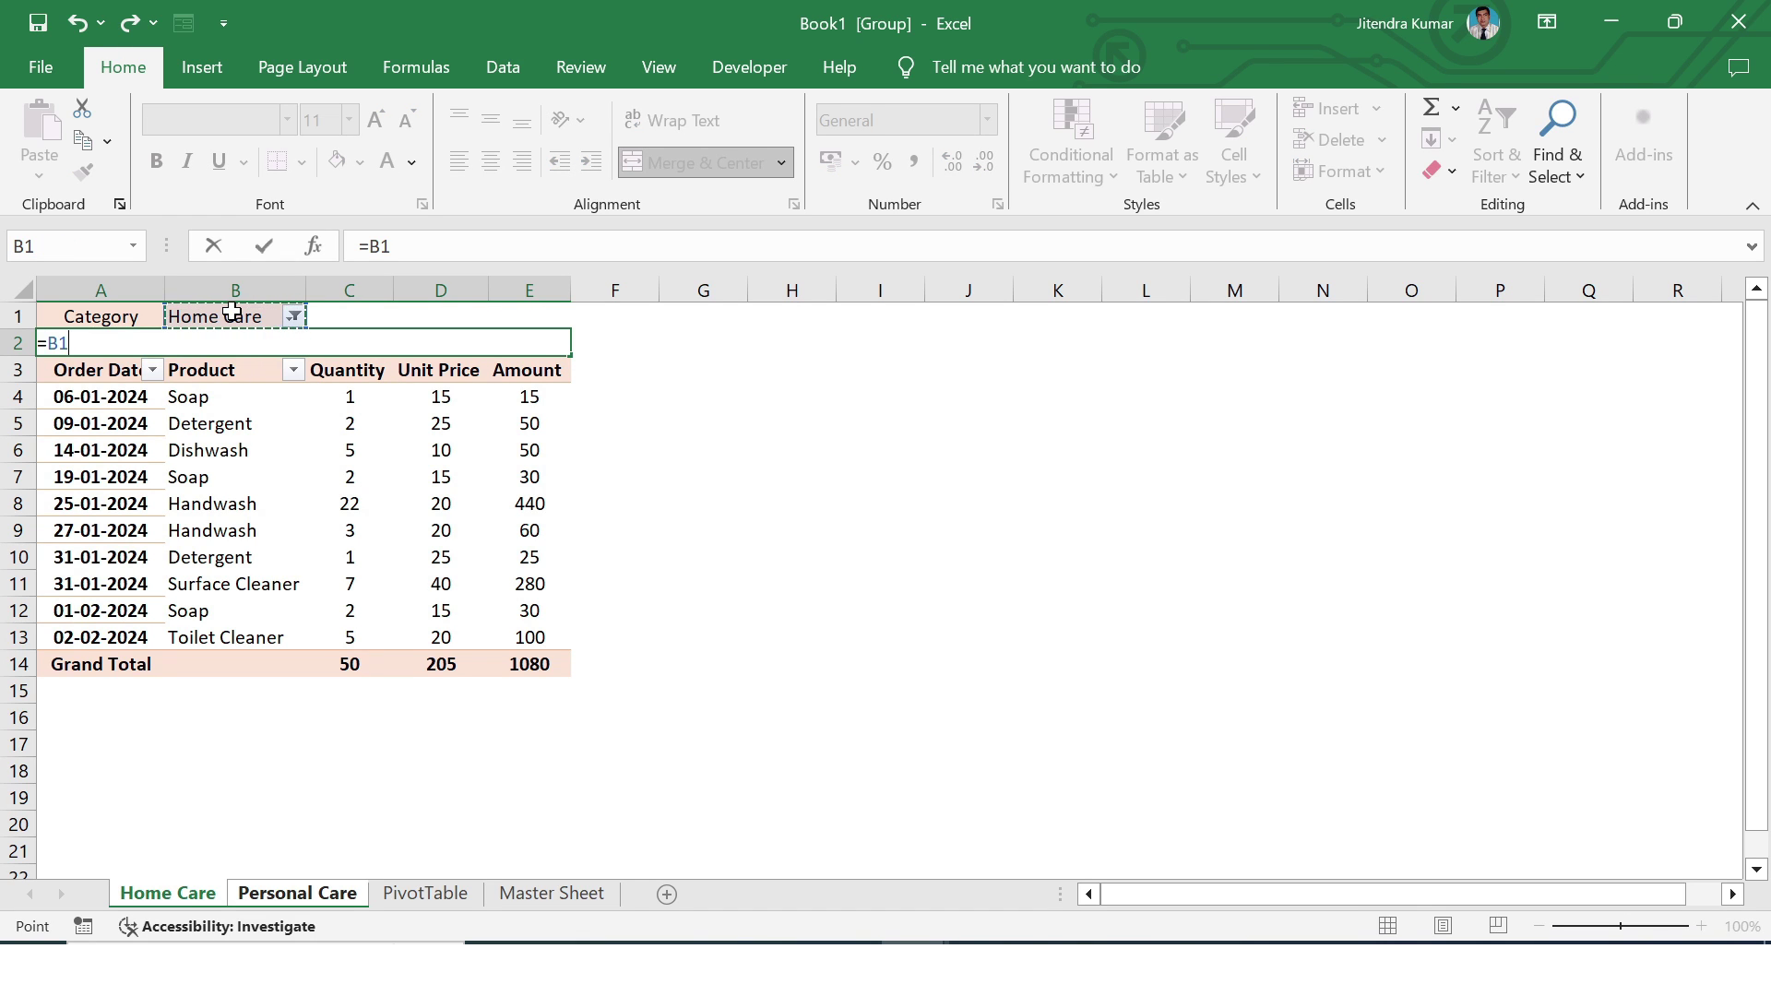
key("Return")
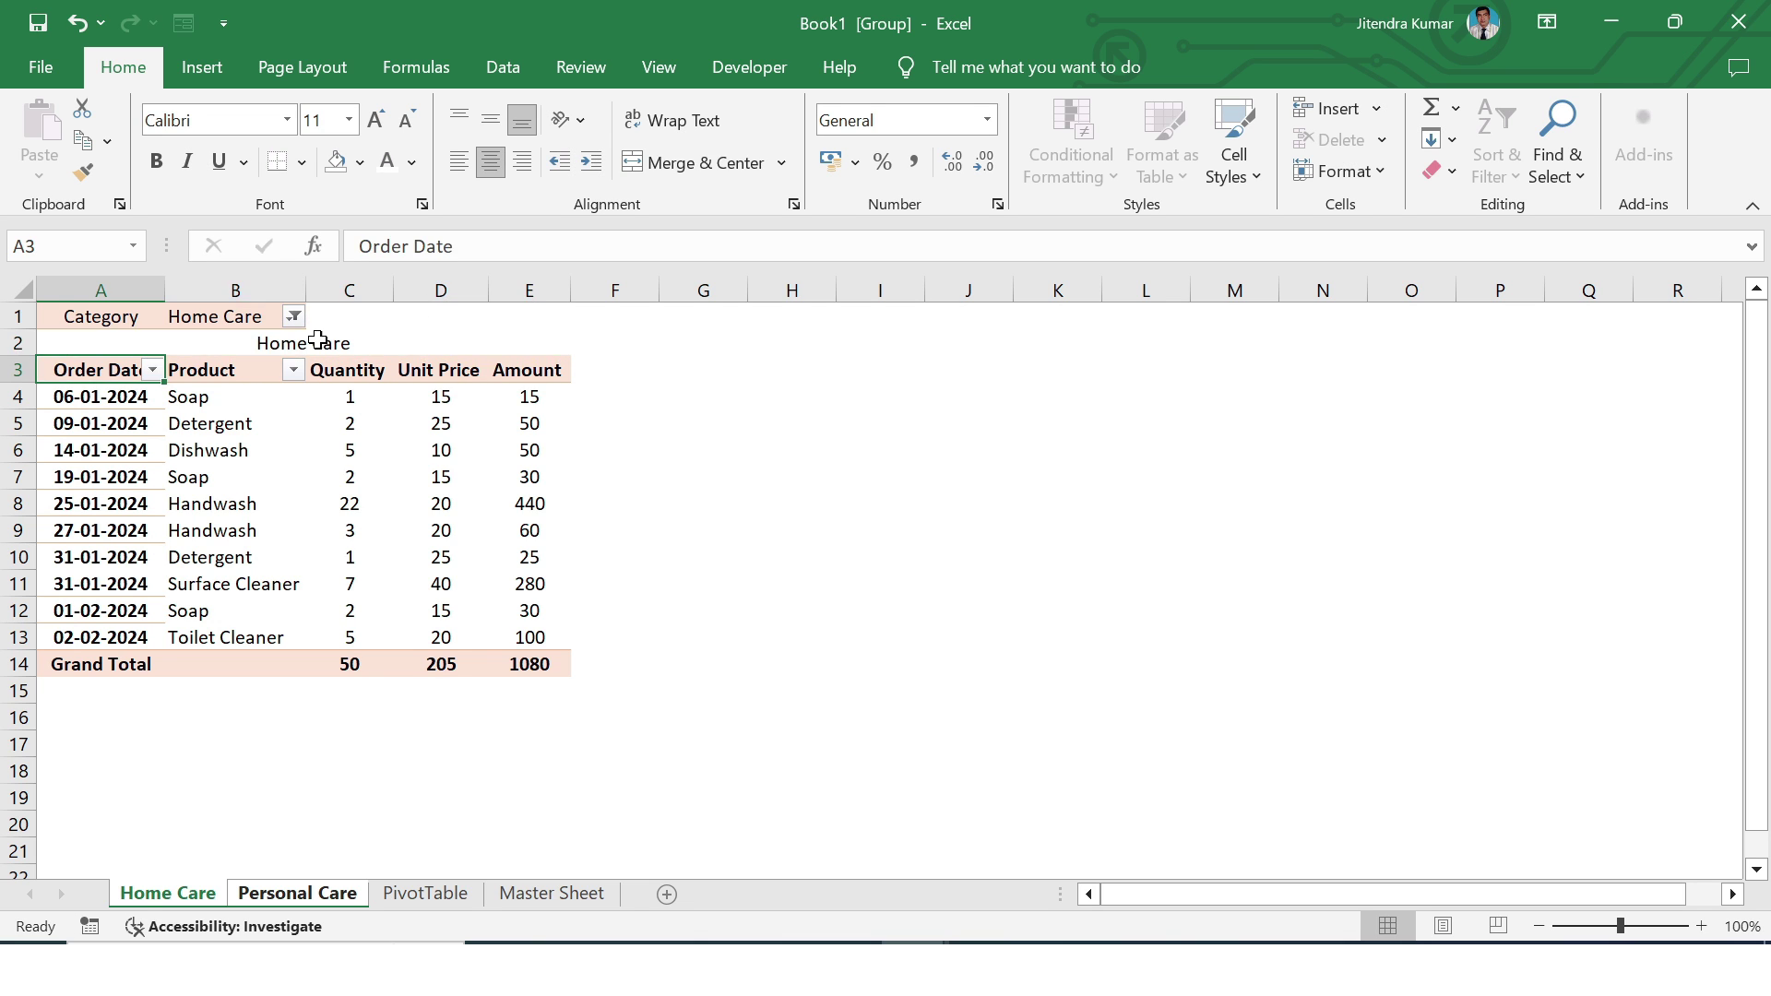
left_click(317, 340)
key("ctrl+b")
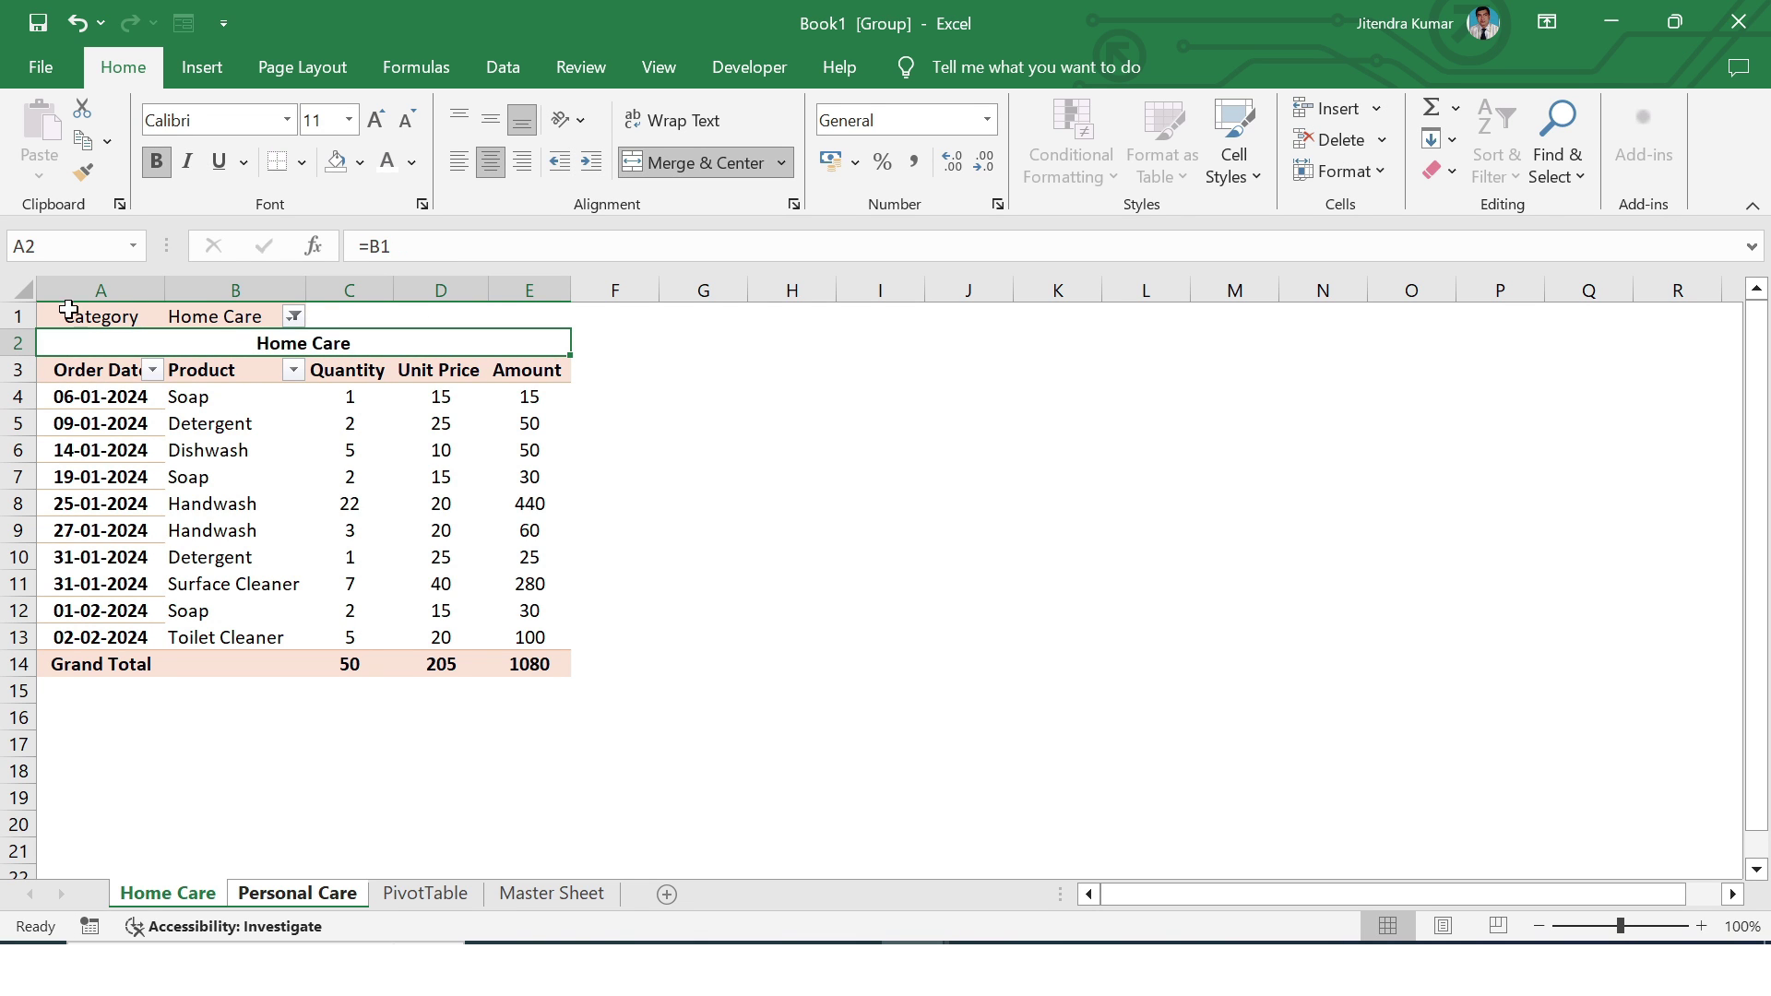
Hide the filter row 1, then review the Personal Care and Home Care sheets
left_click(11, 315)
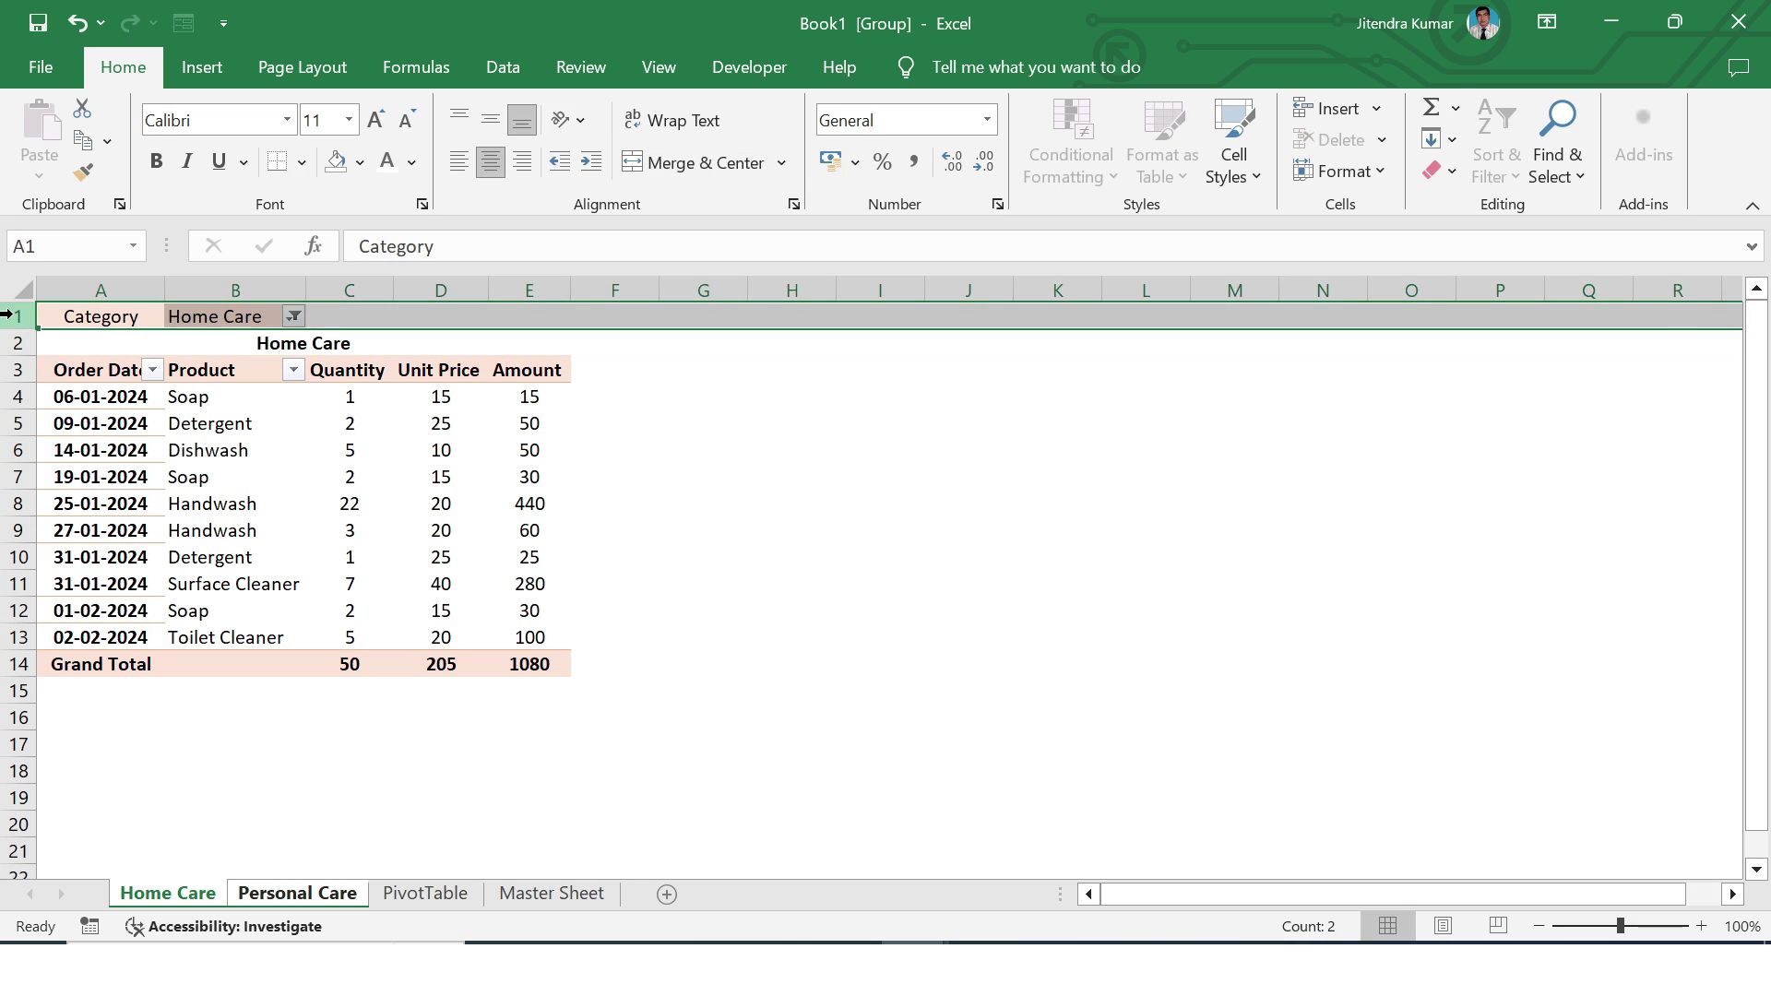
right_click(11, 316)
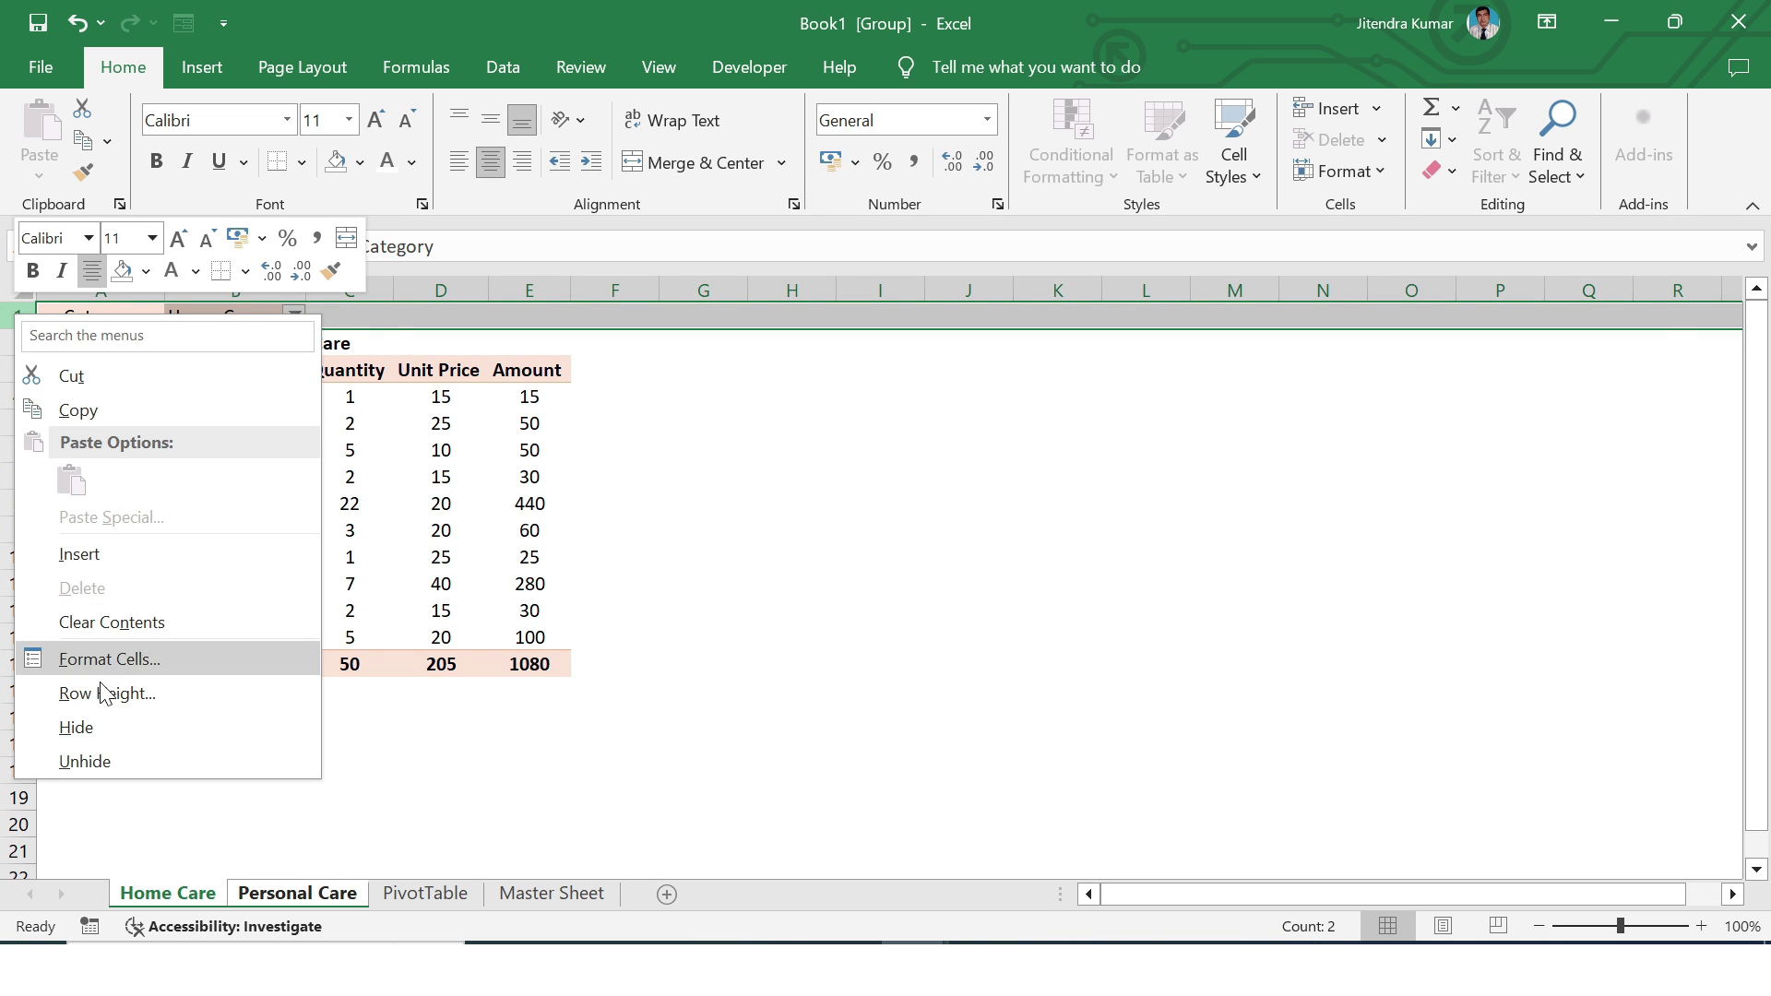
left_click(98, 721)
left_click(360, 747)
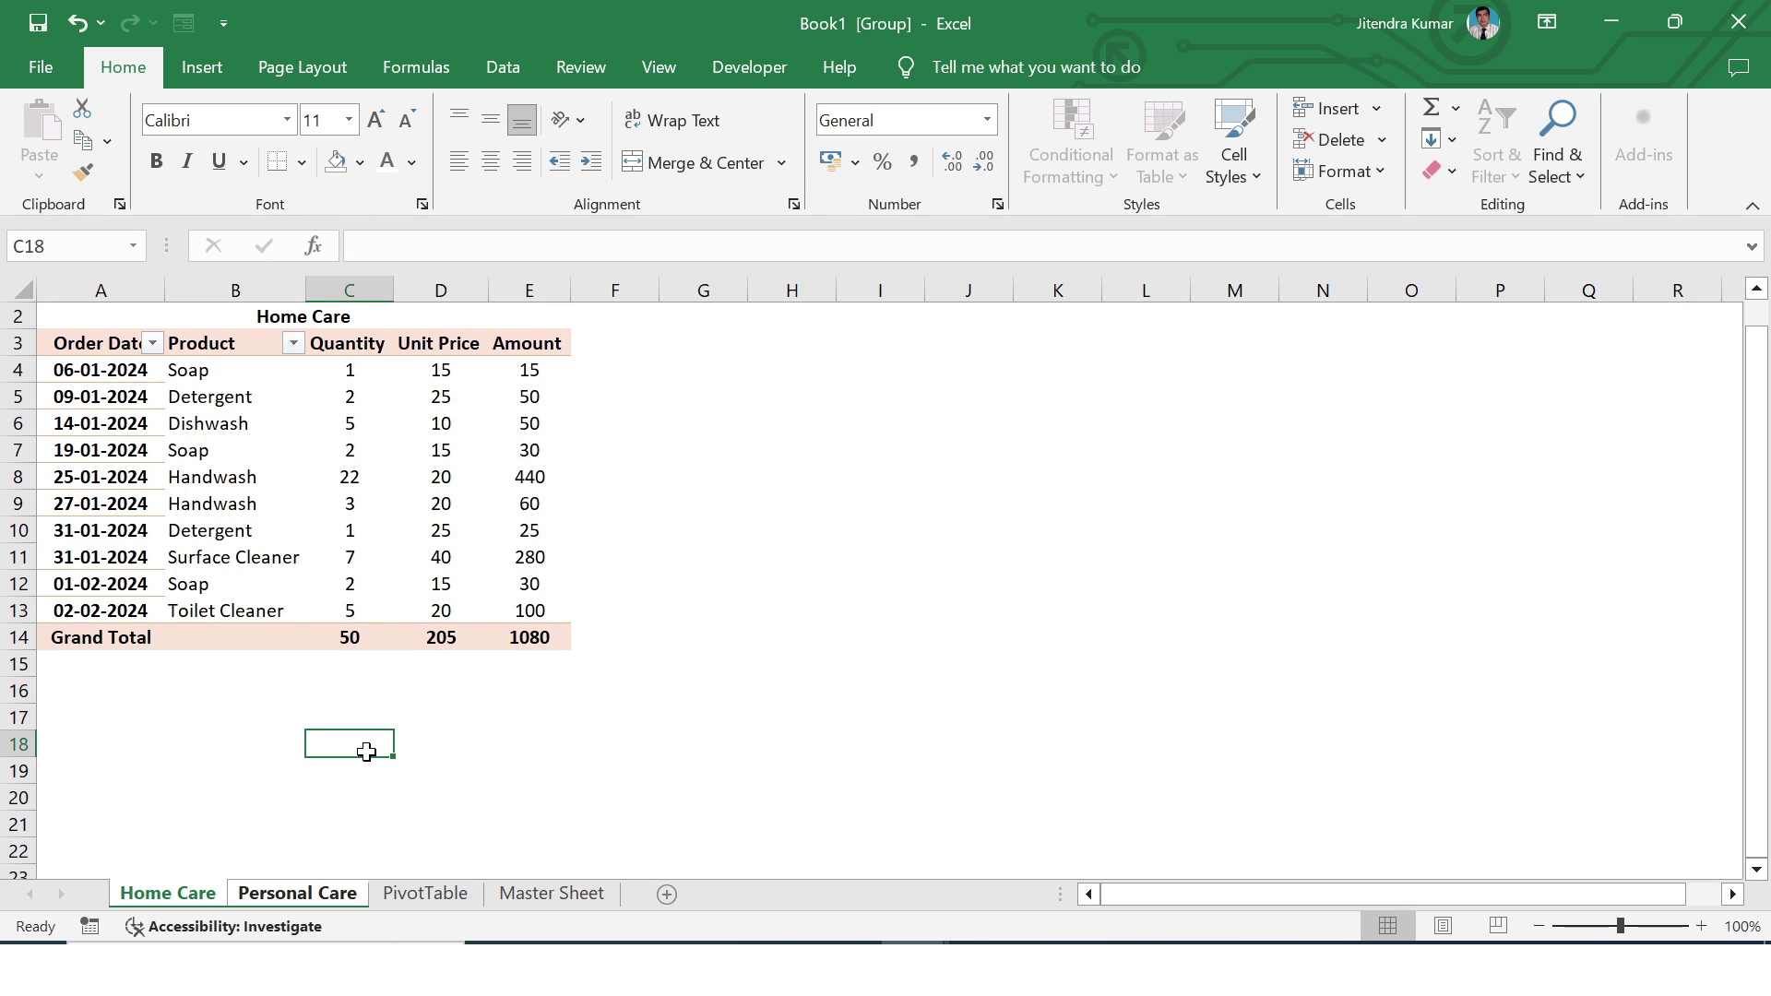
left_click(285, 893)
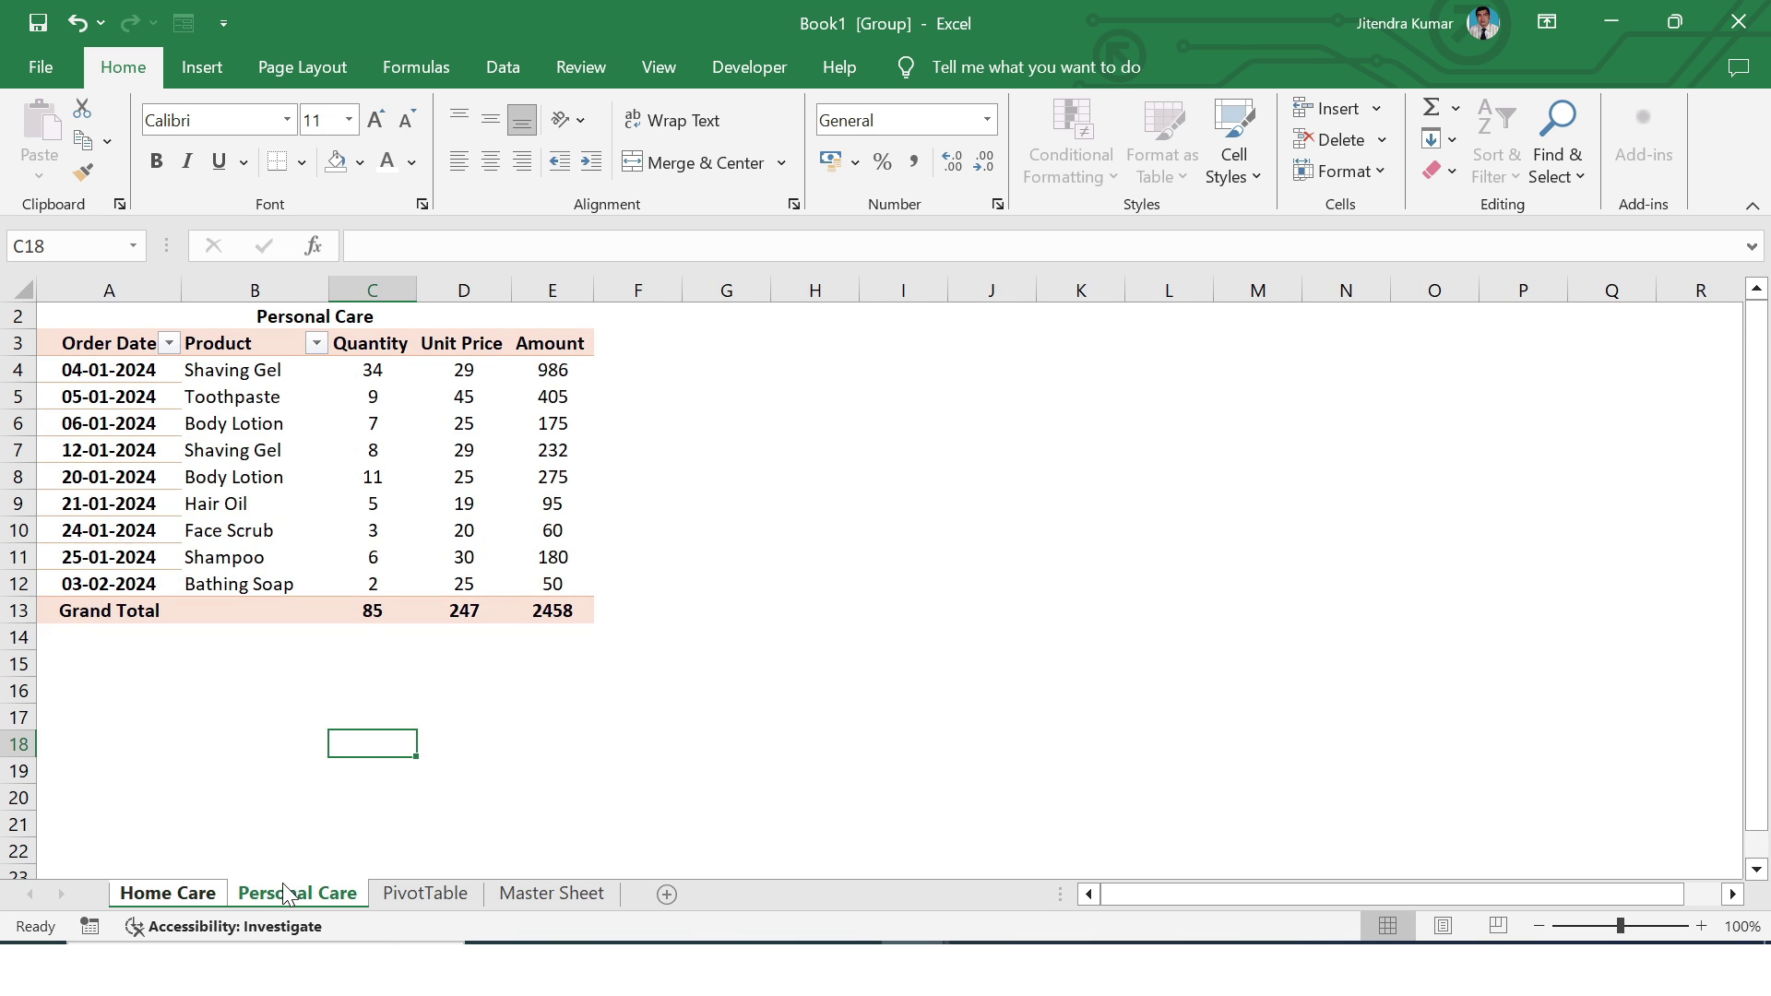
left_click(463, 661)
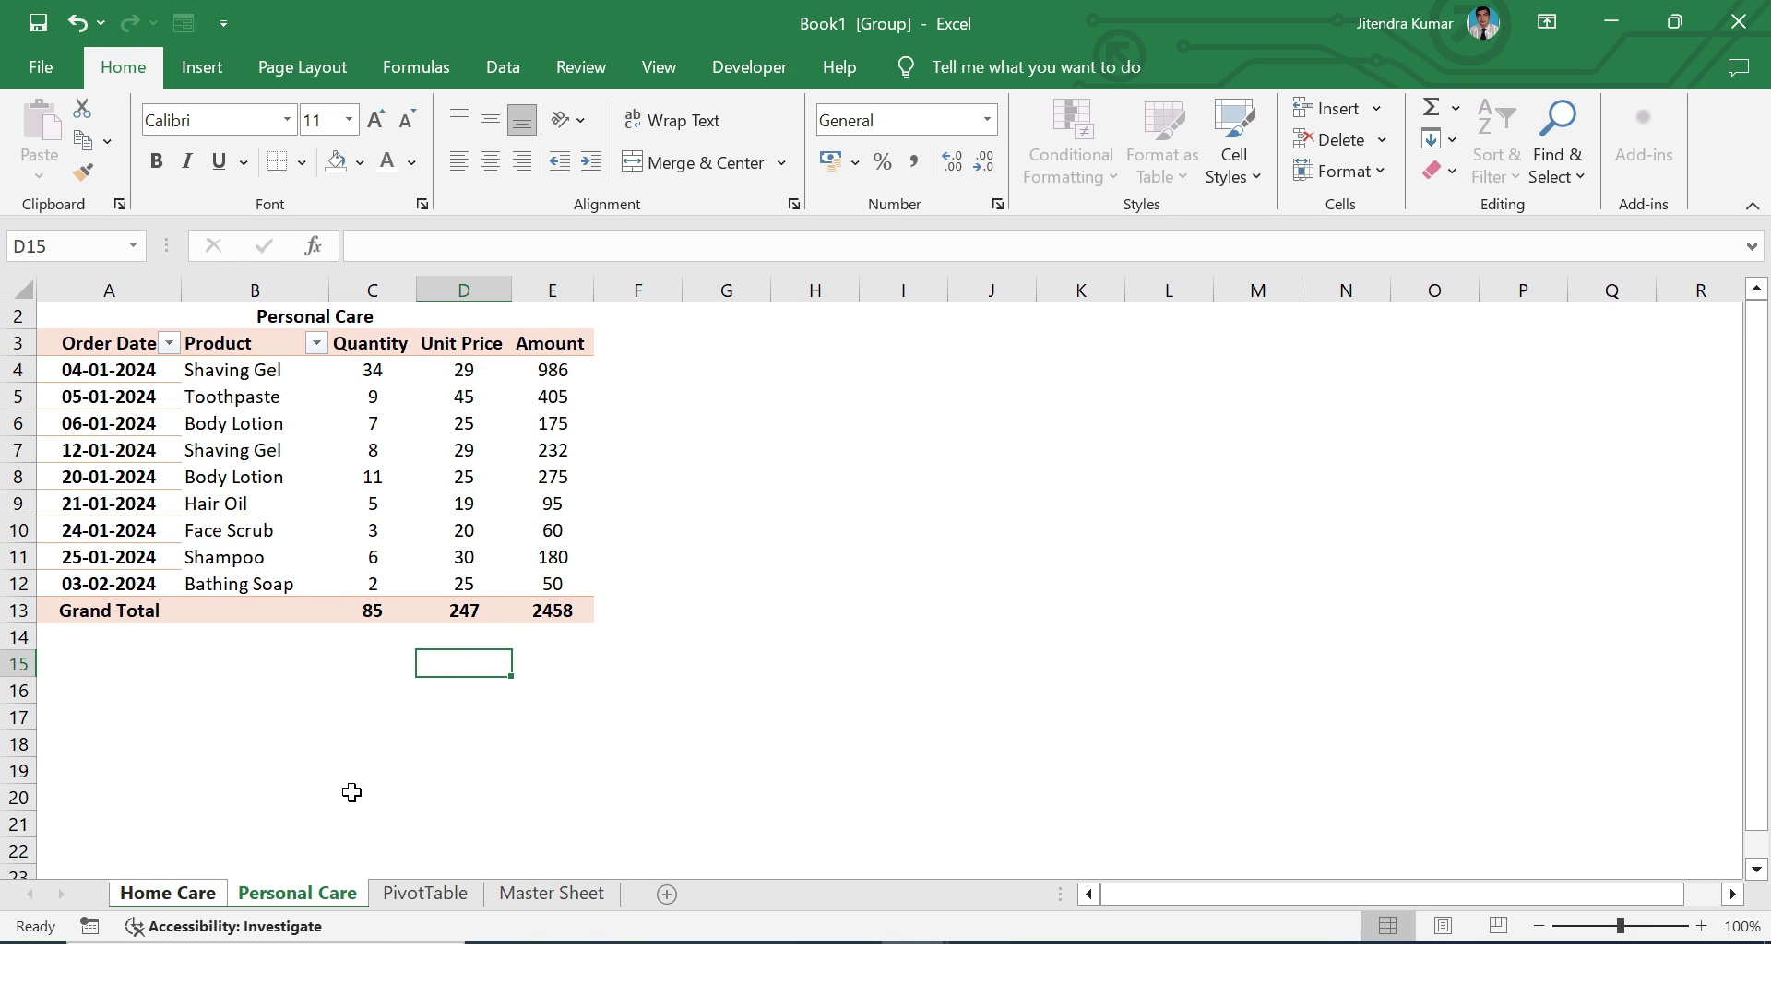
left_click(173, 895)
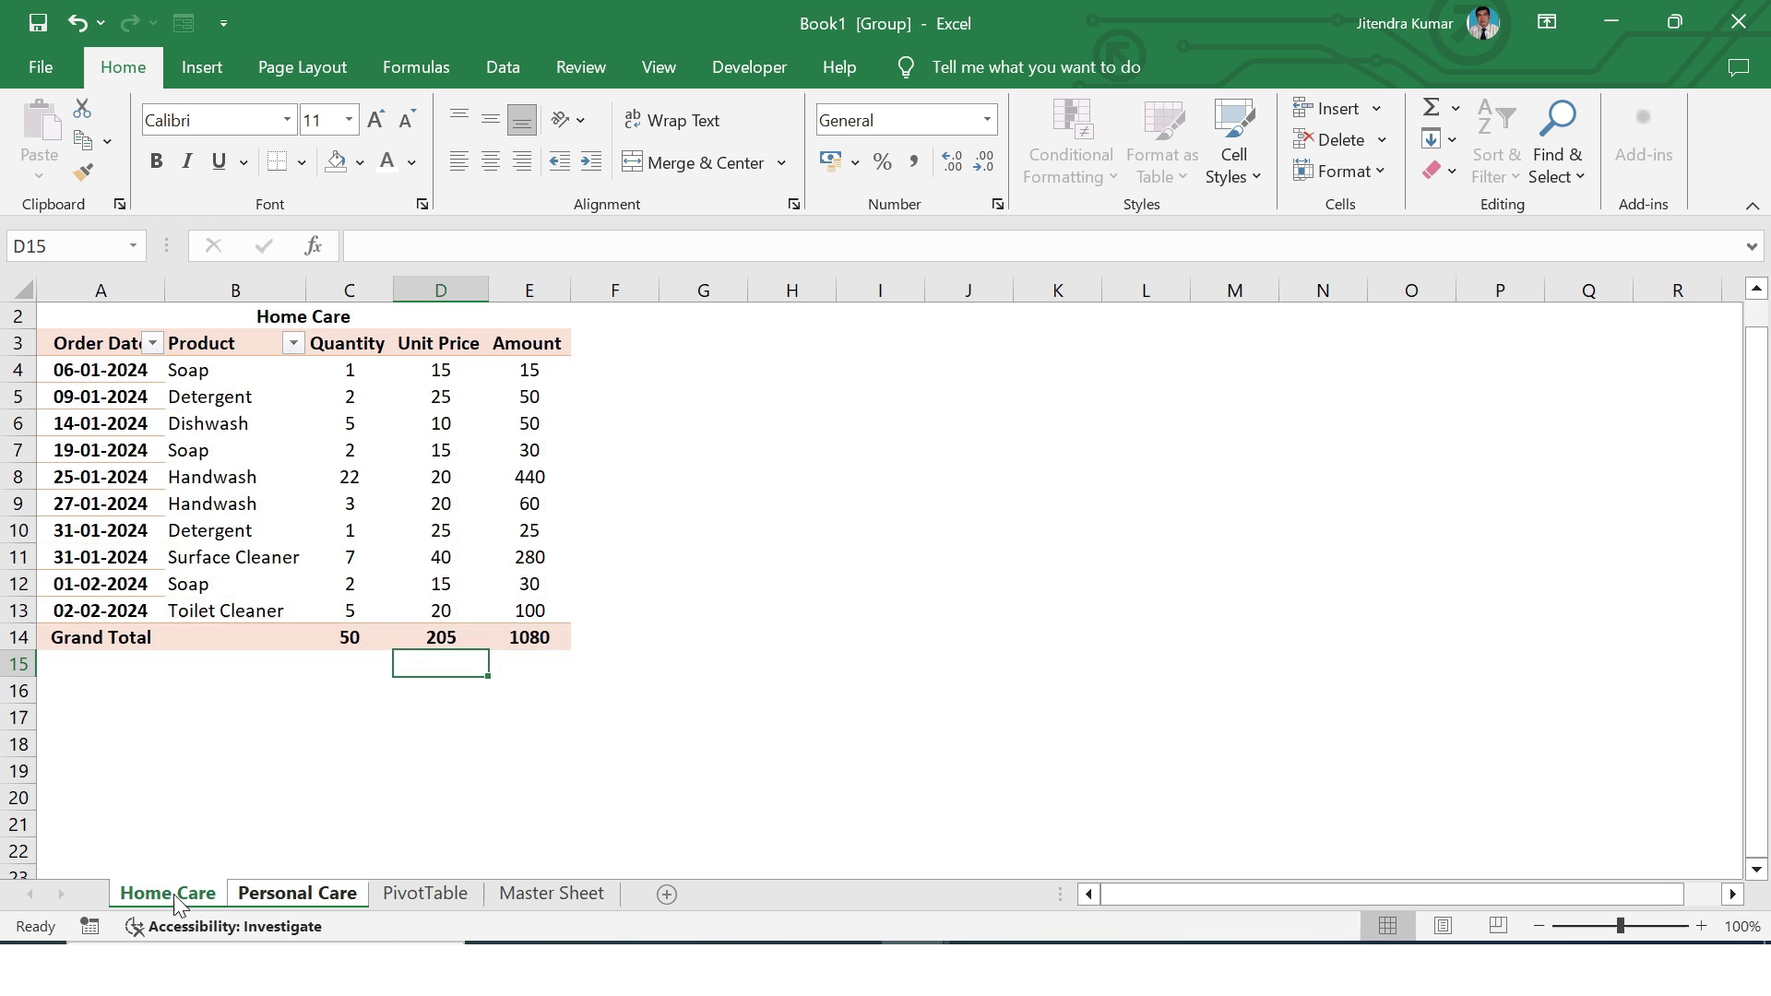
left_click(296, 801)
Find the table's last row on Master Sheet and compare it with the Personal Care pivot's Bathing Soap row
left_click(546, 894)
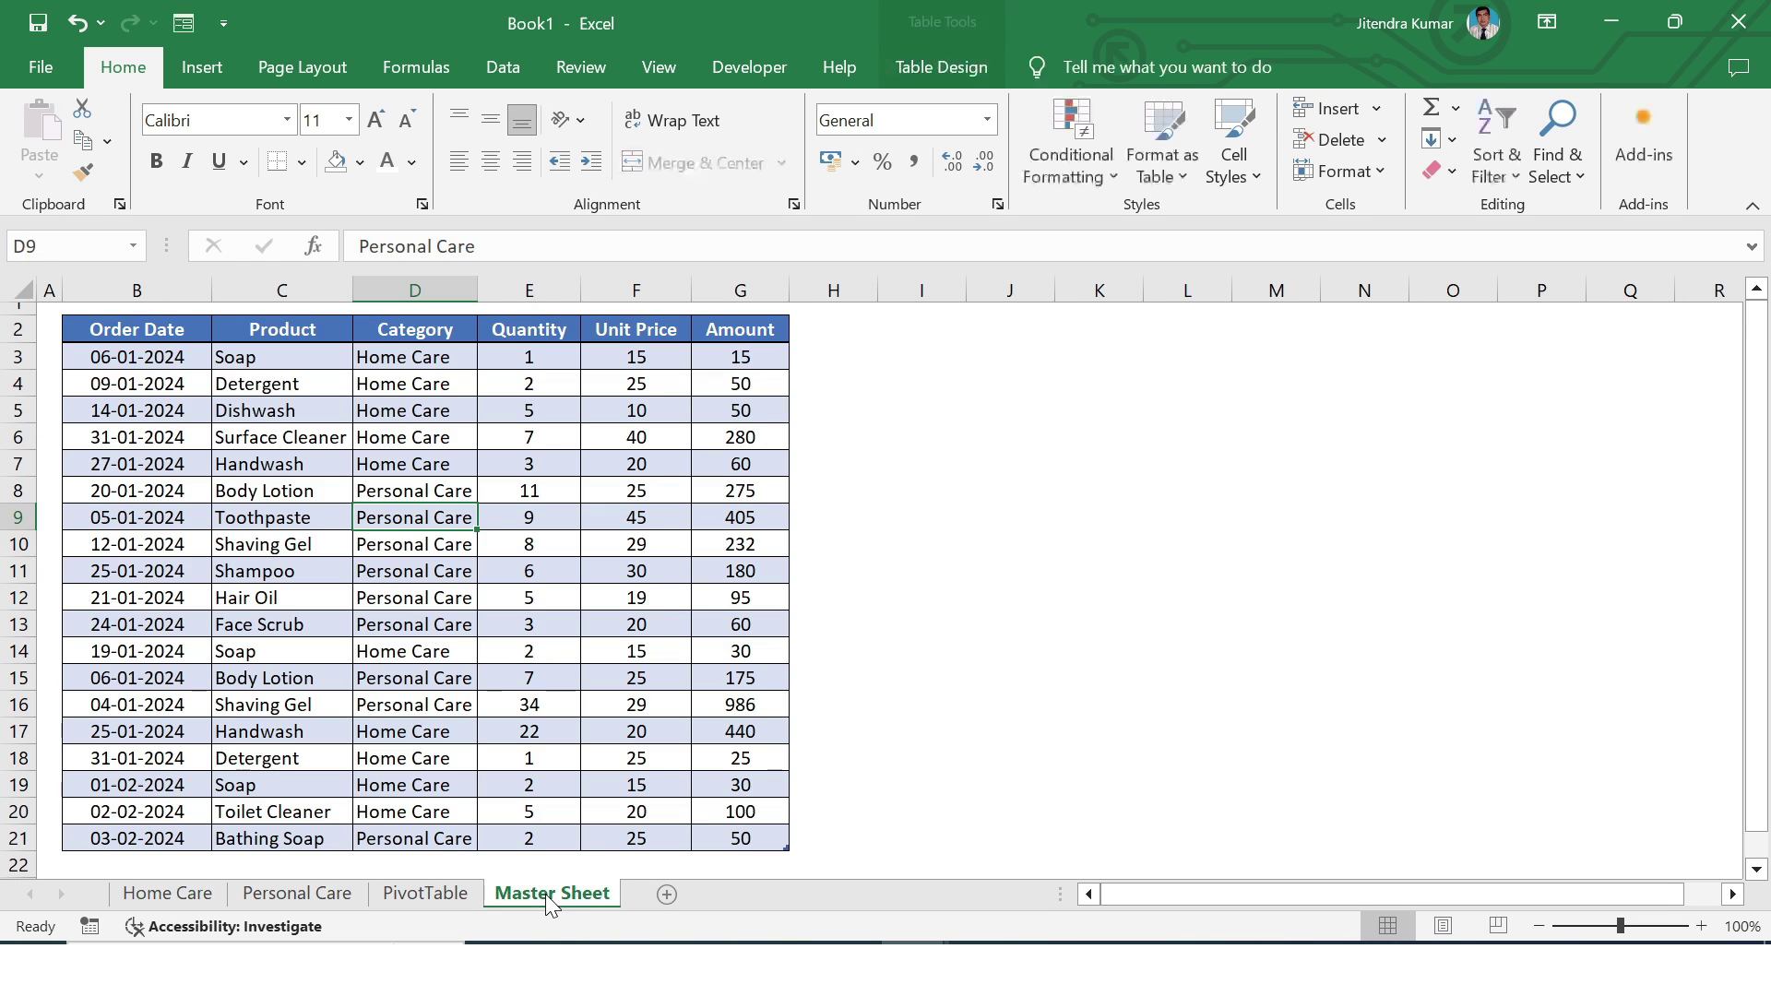
left_click(860, 701)
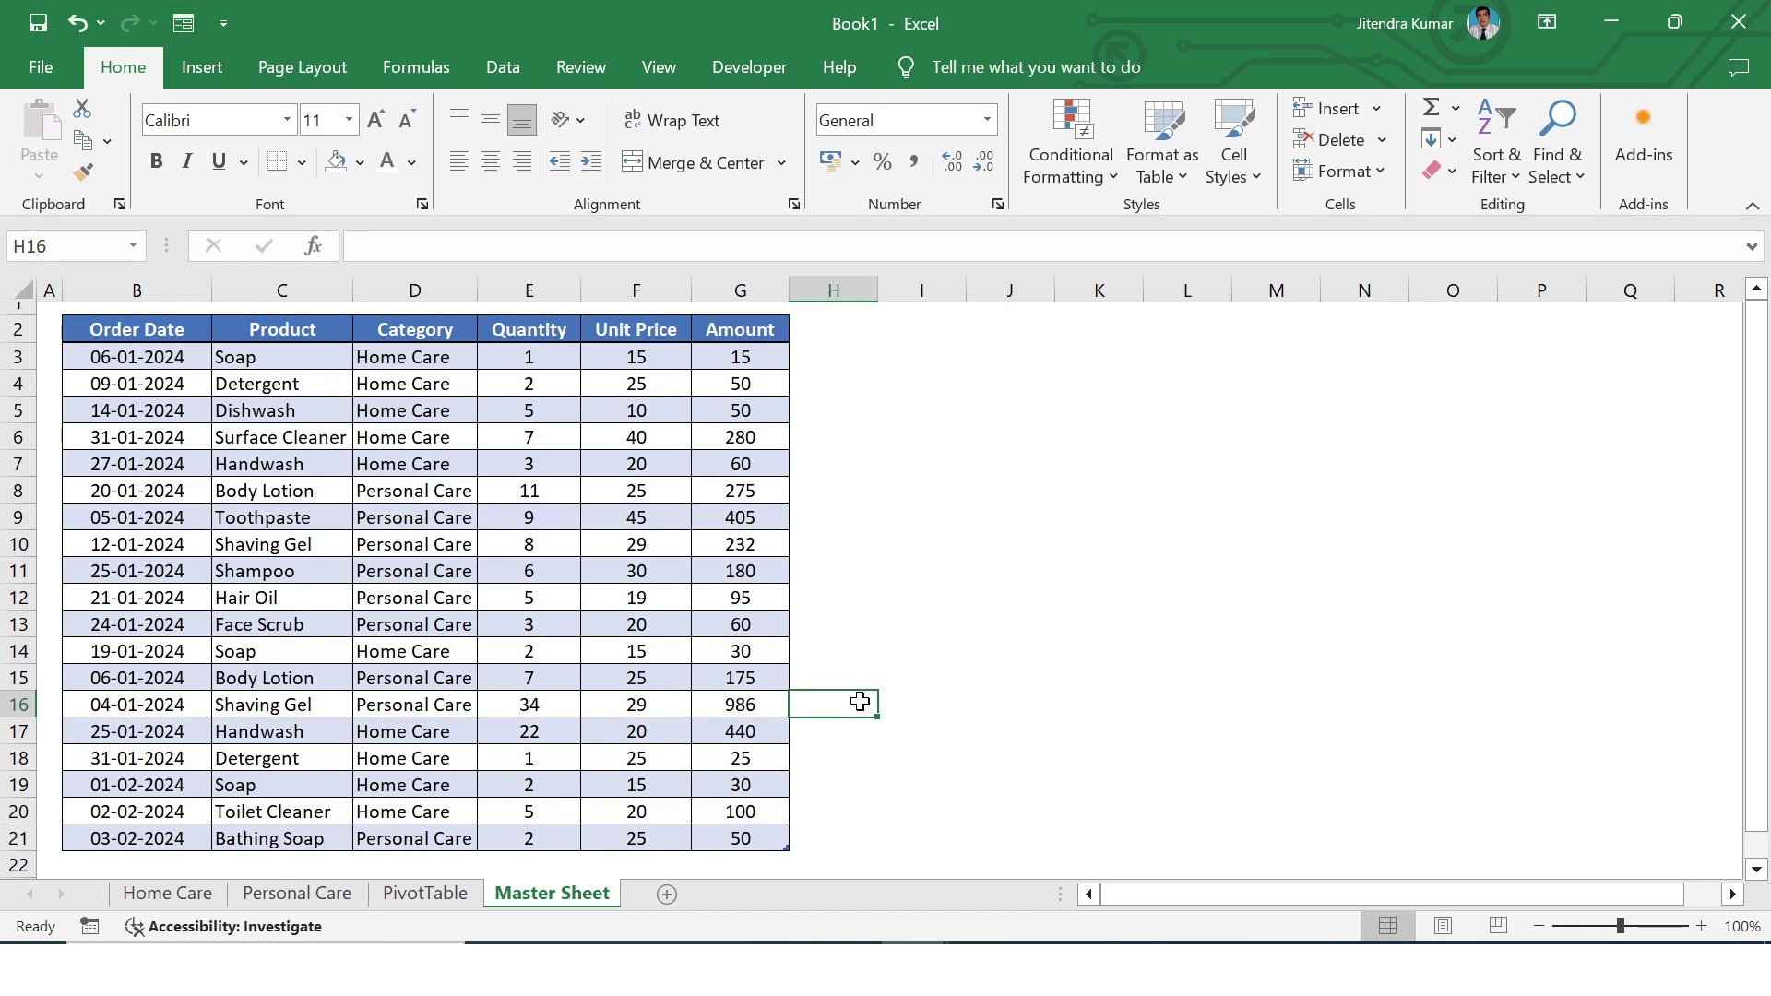
left_click(252, 781)
key("Down")
key("Down")
key("Down")
key("Left")
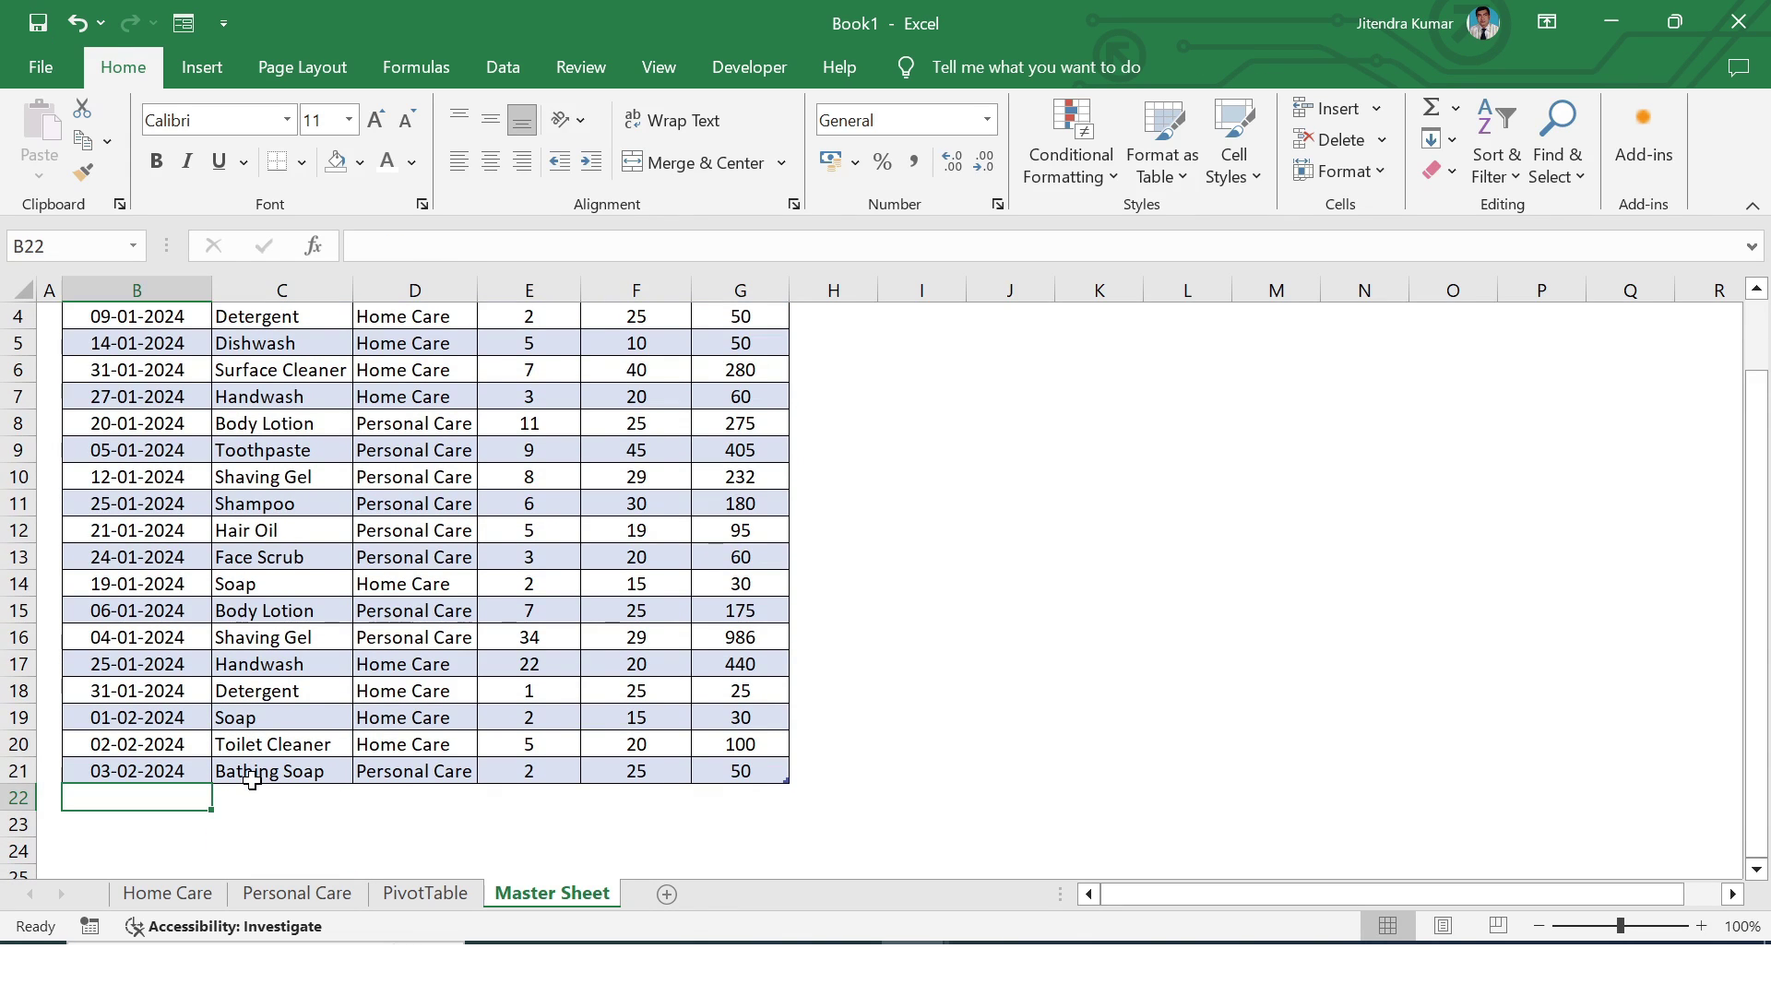
left_click(300, 895)
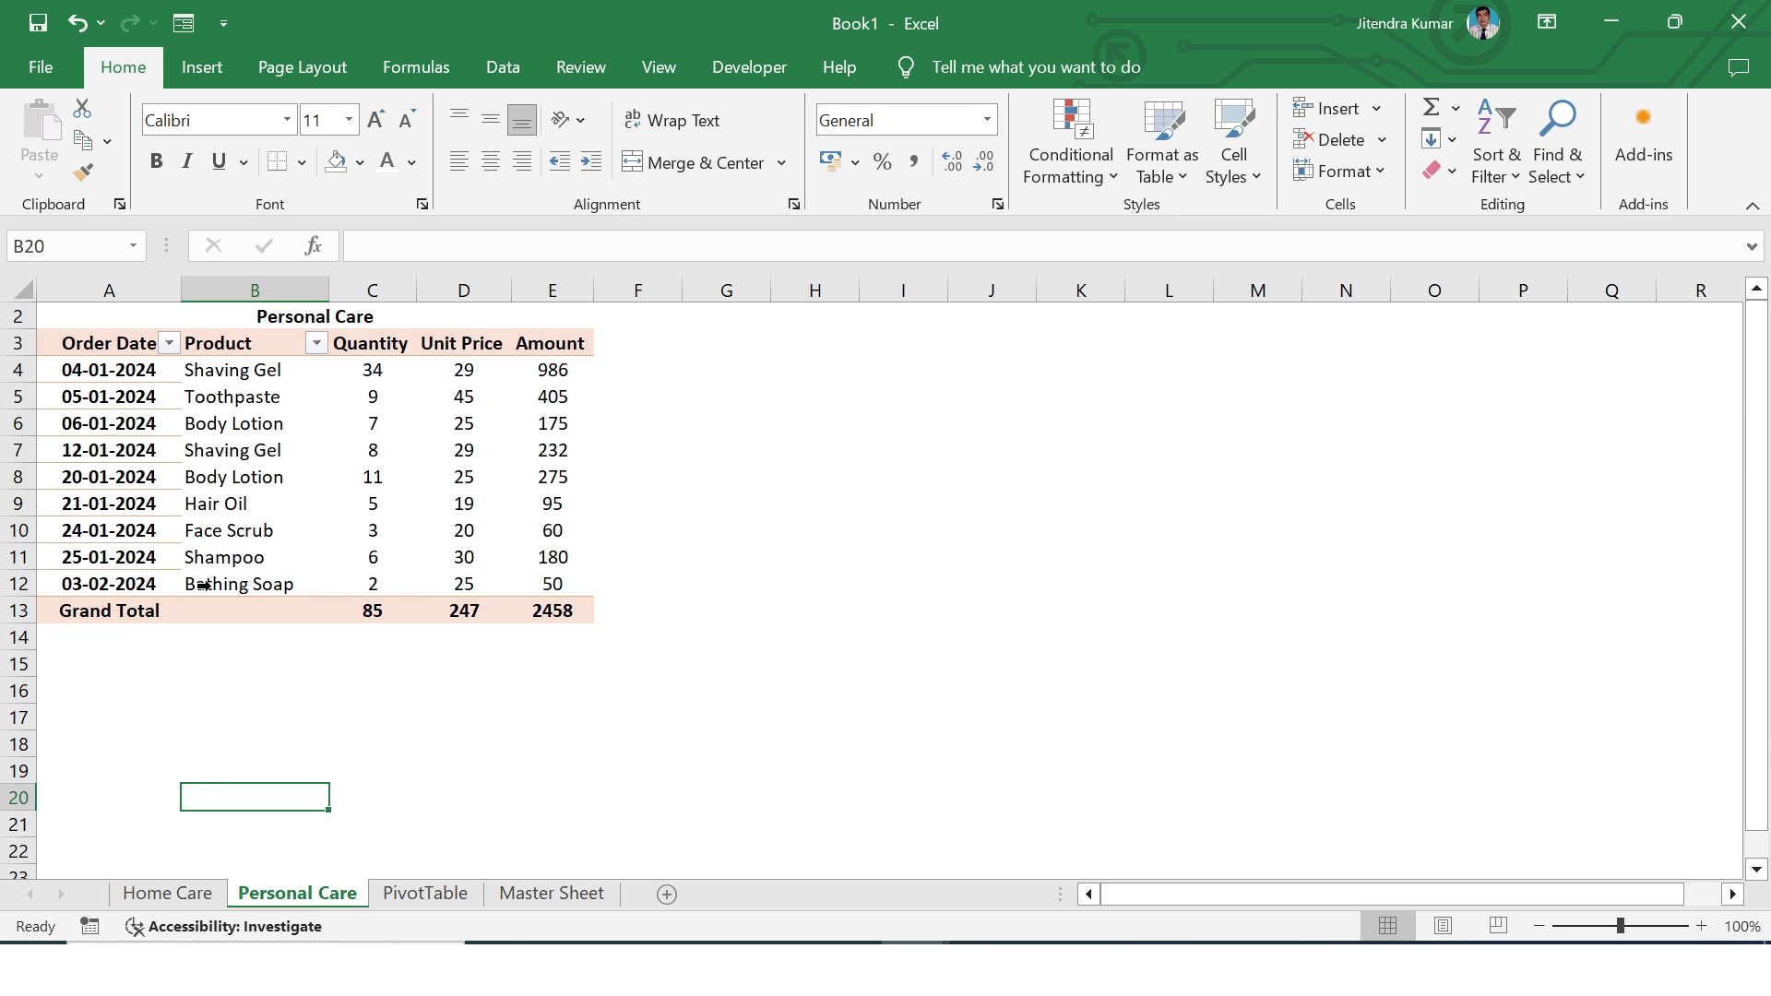
left_click_drag(230, 584, 533, 579)
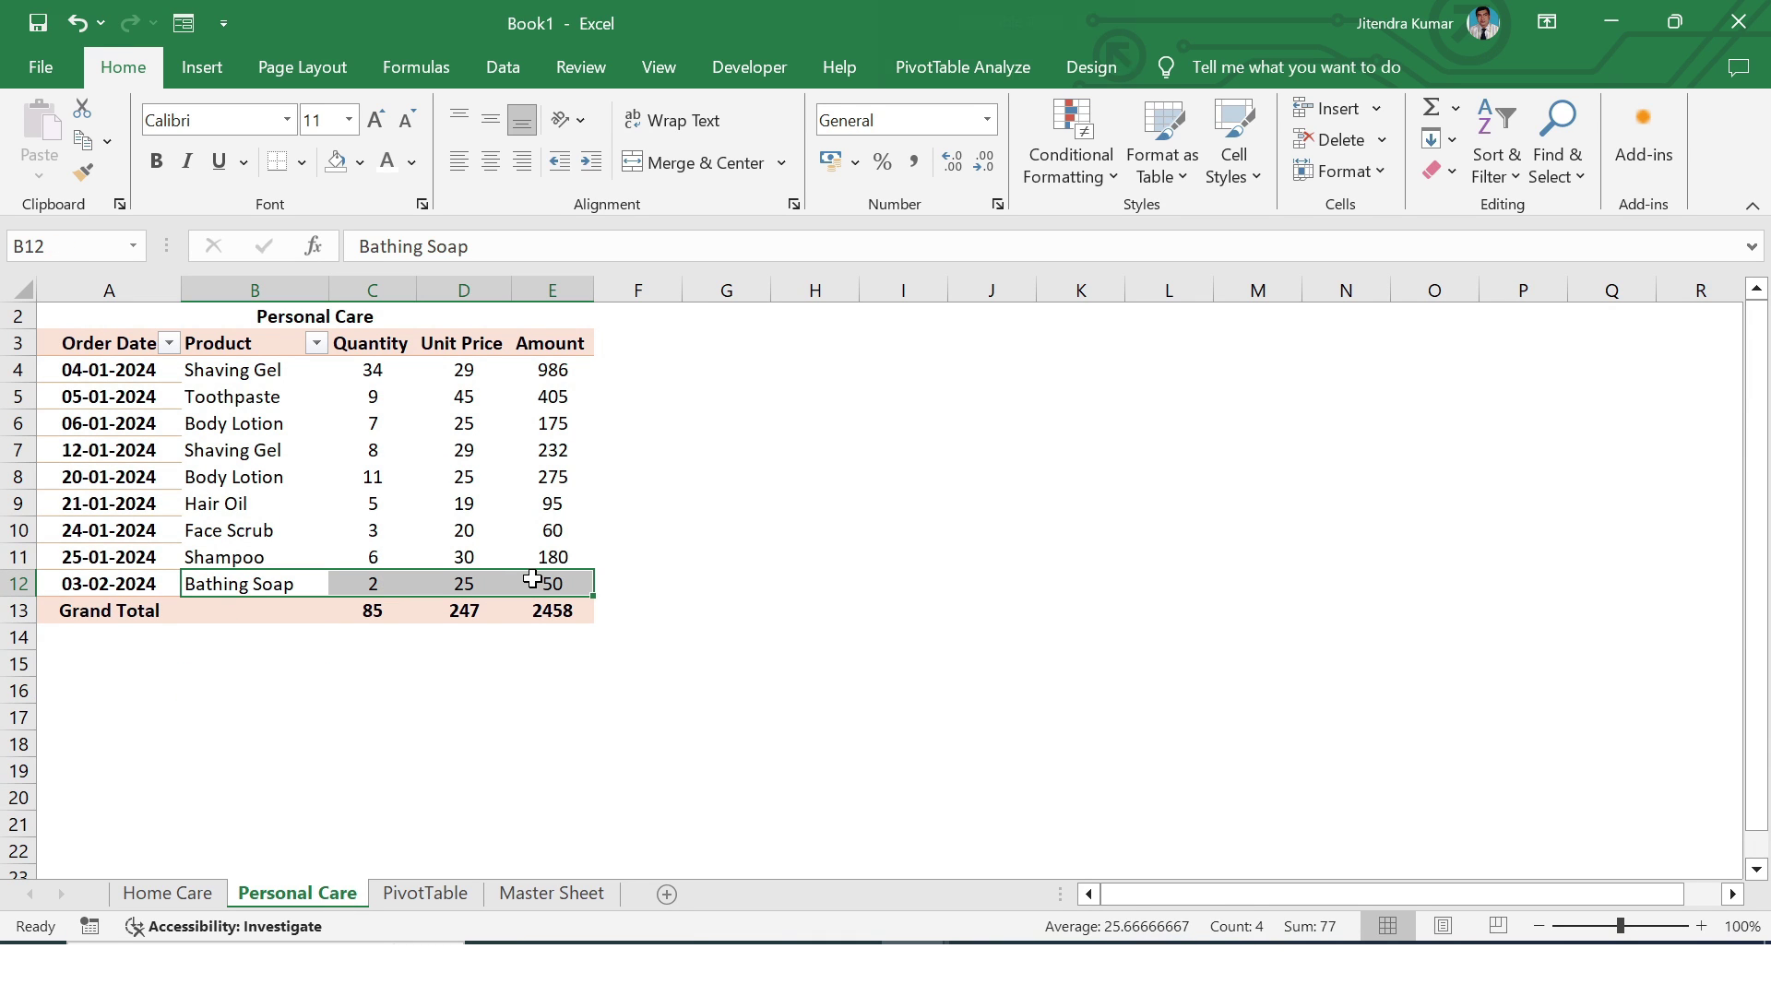
left_click(552, 893)
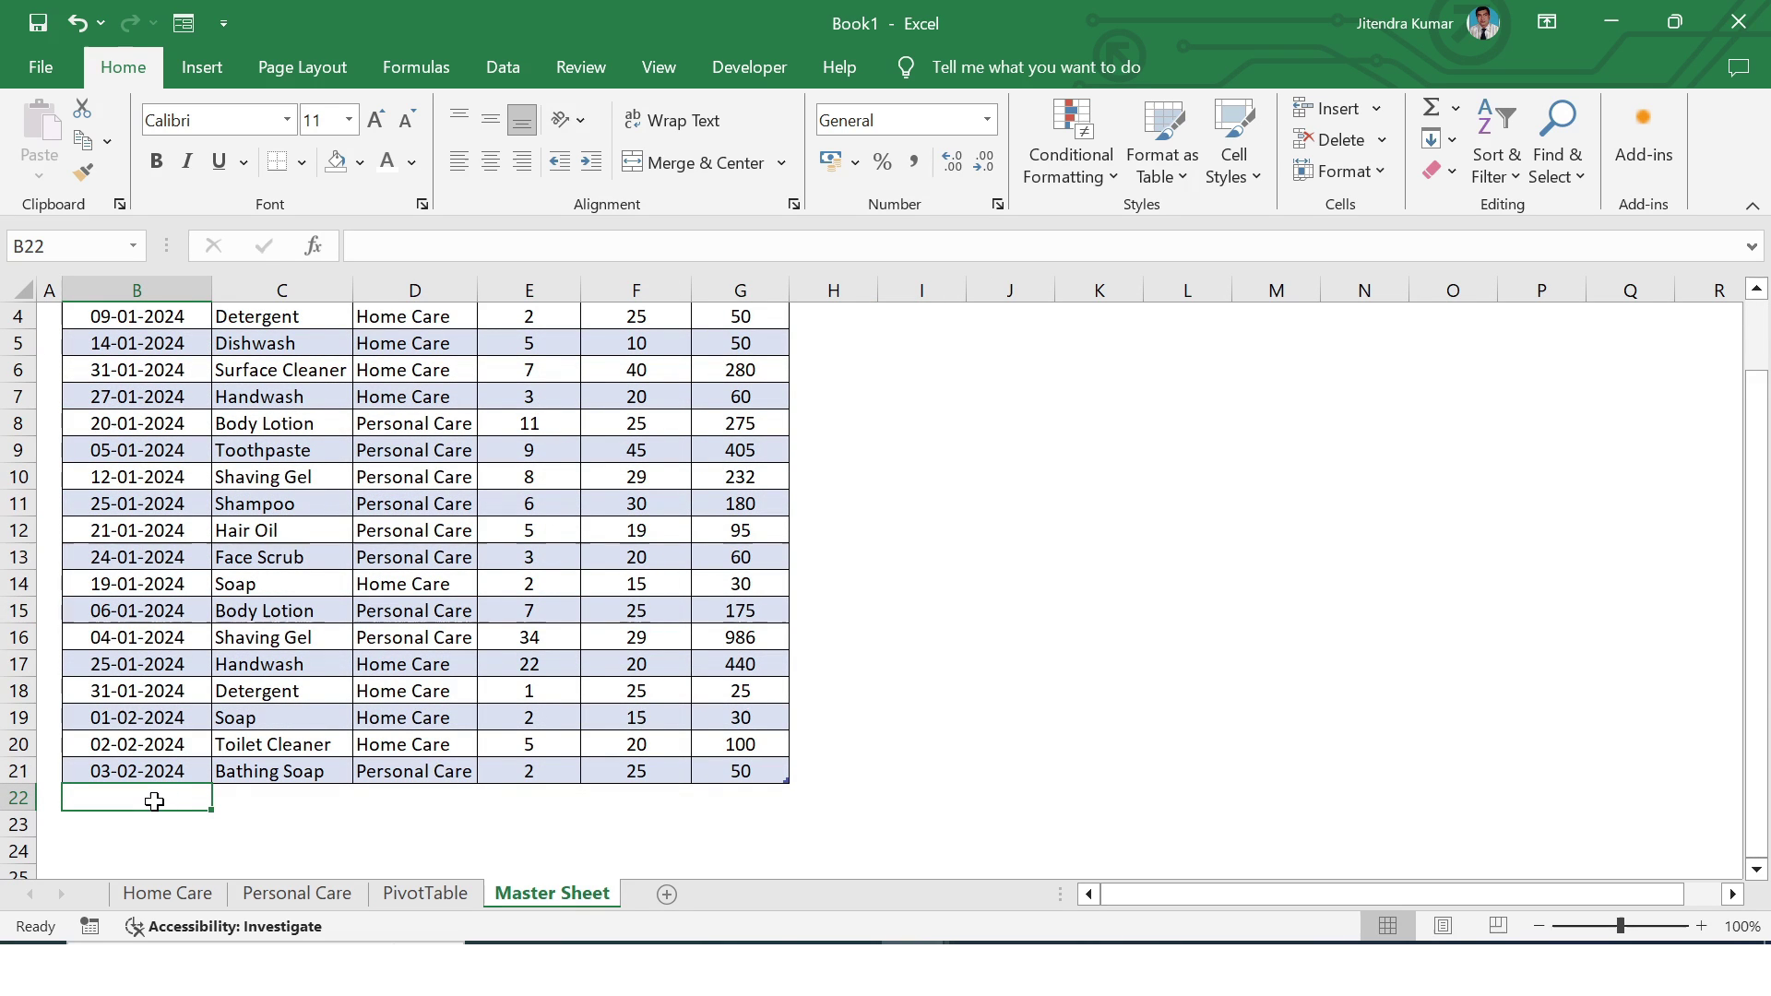
Enter a new row: 4/2/2024, Face Wash, Personal Care, 1, 35
type("4/2/2024")
key("Tab")
type("Face ")
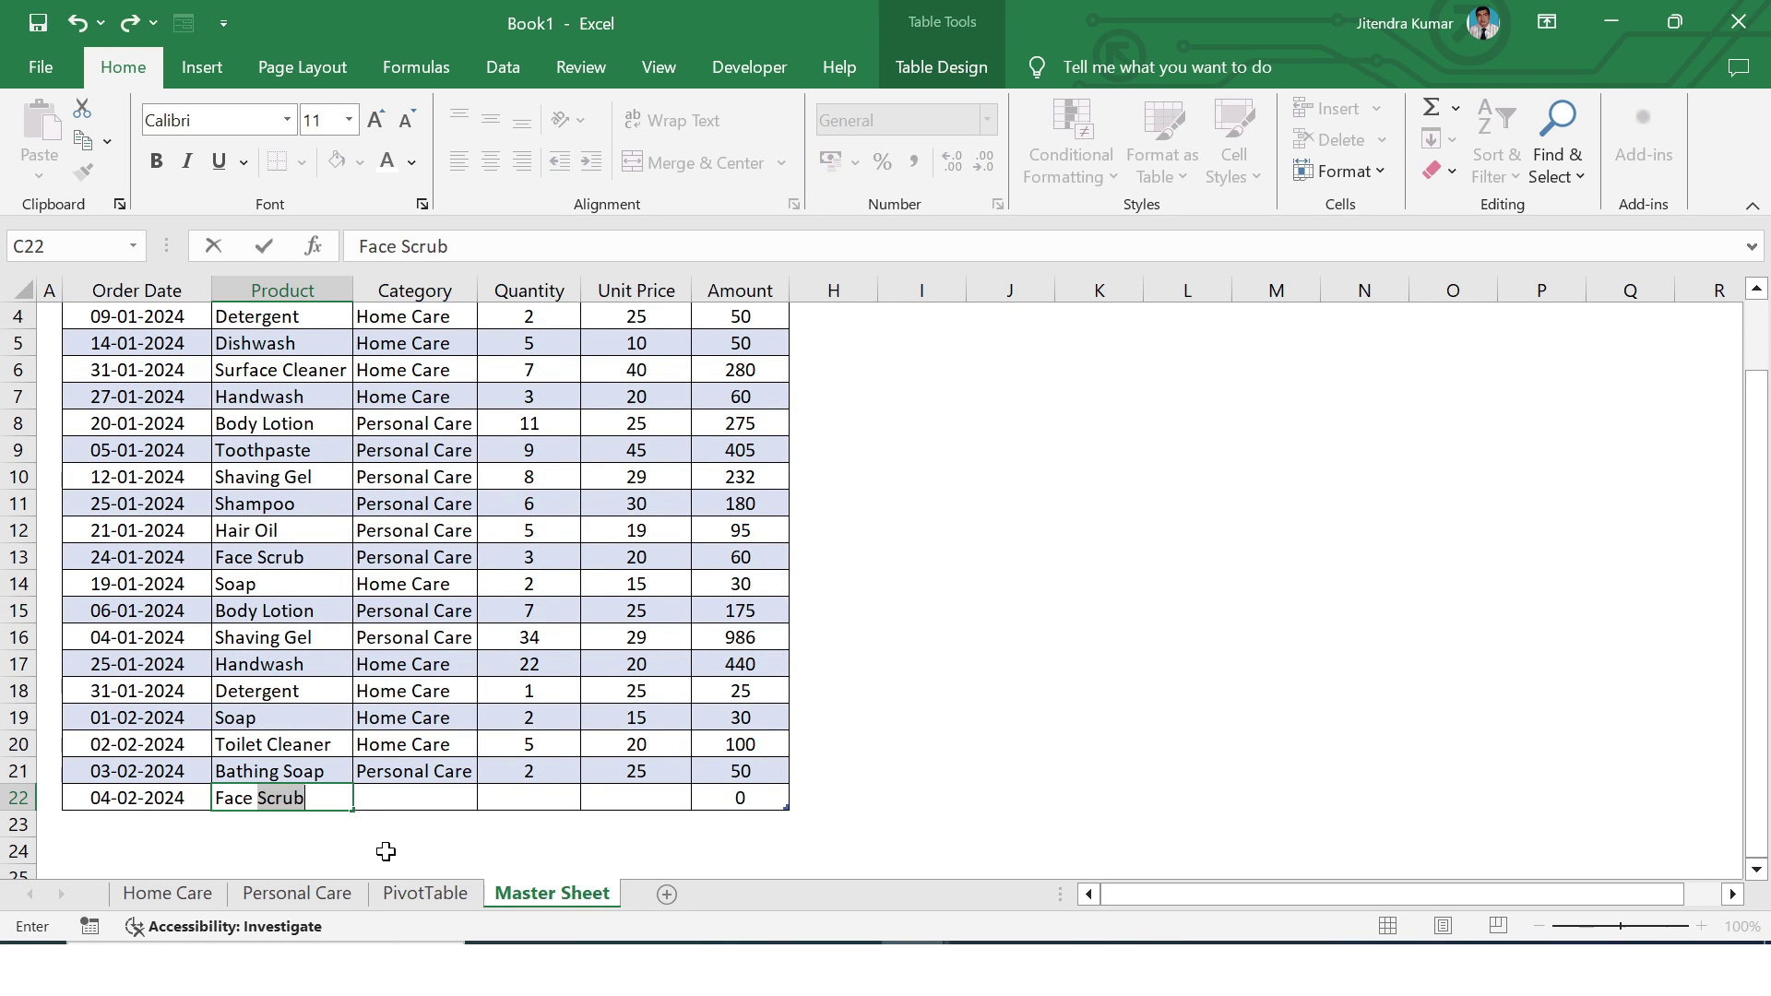
type("Wash\tPersonal Care\t1\t35")
key("Tab")
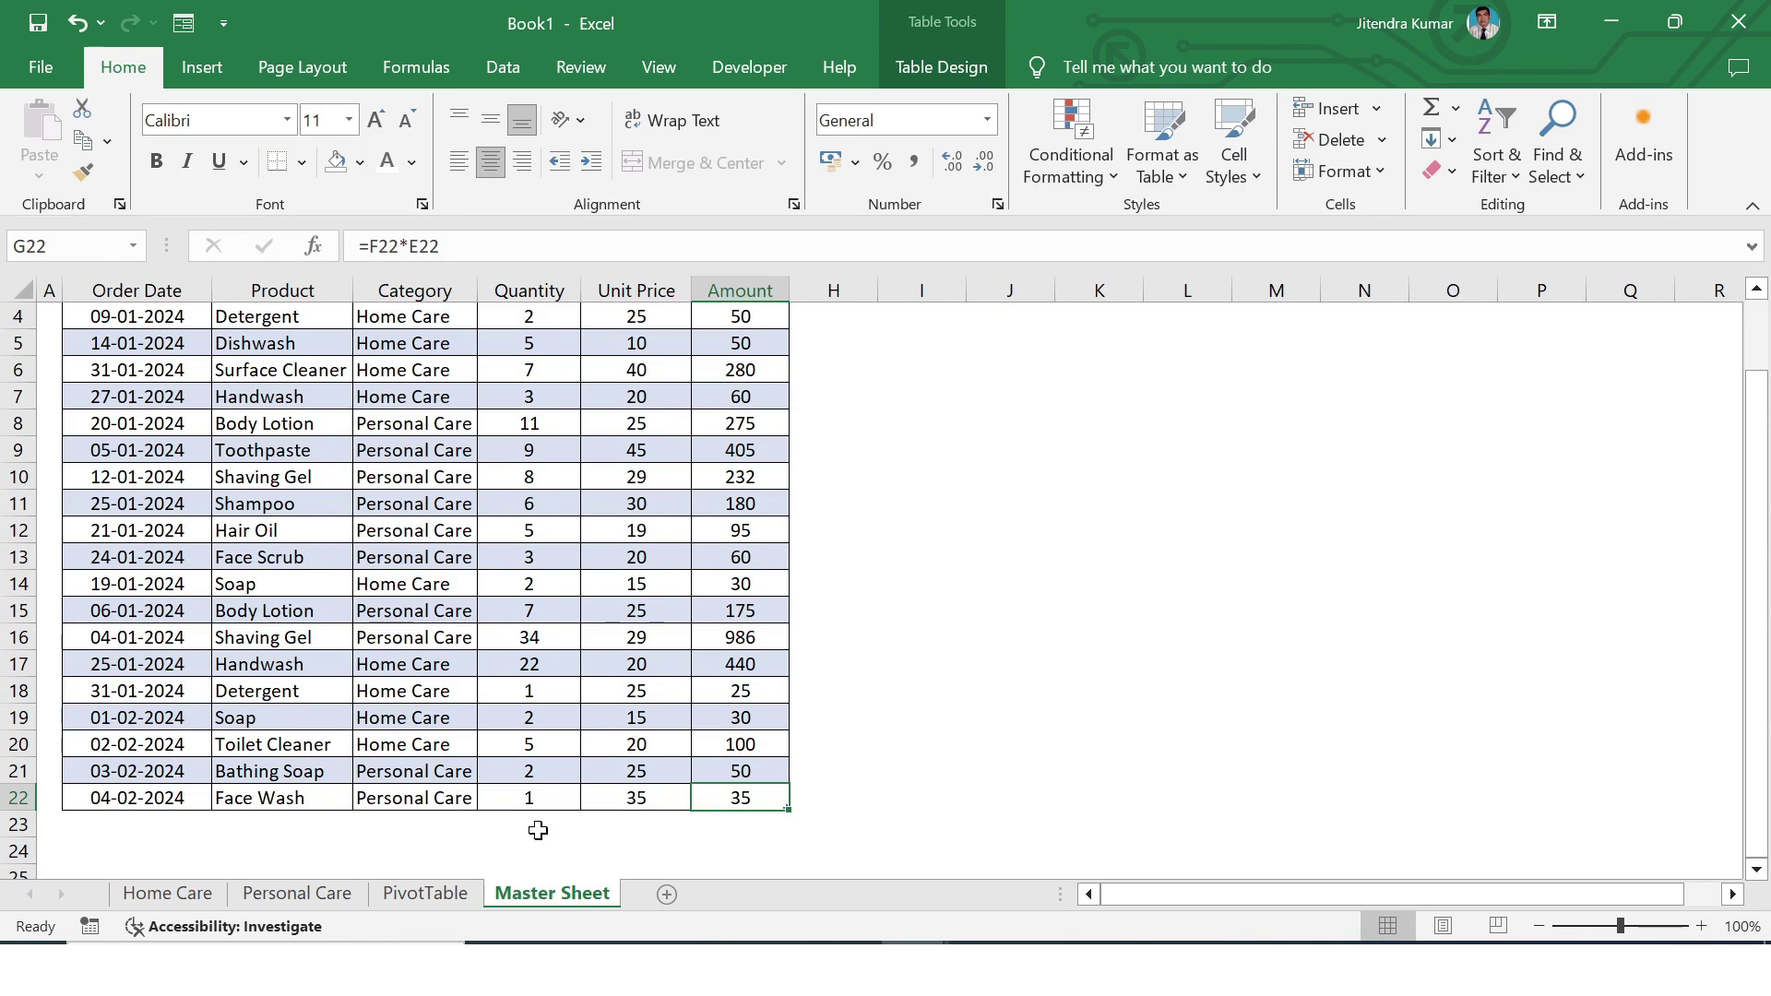
left_click(330, 900)
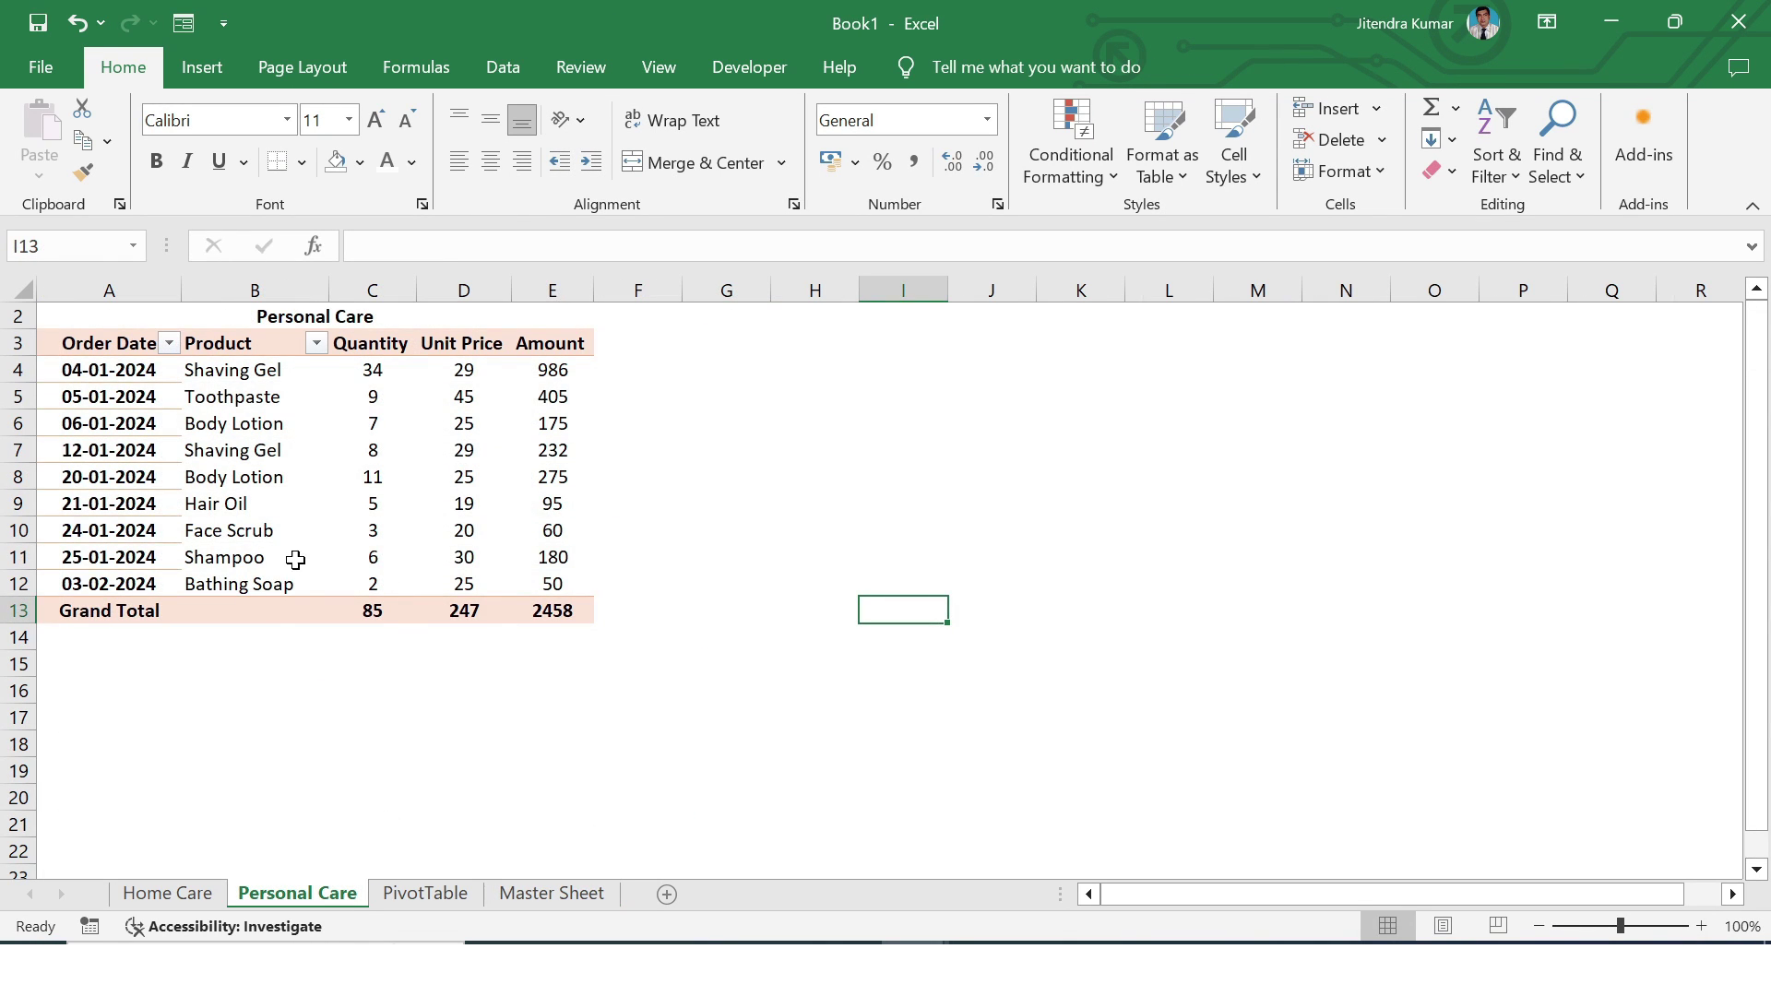
left_click(275, 585)
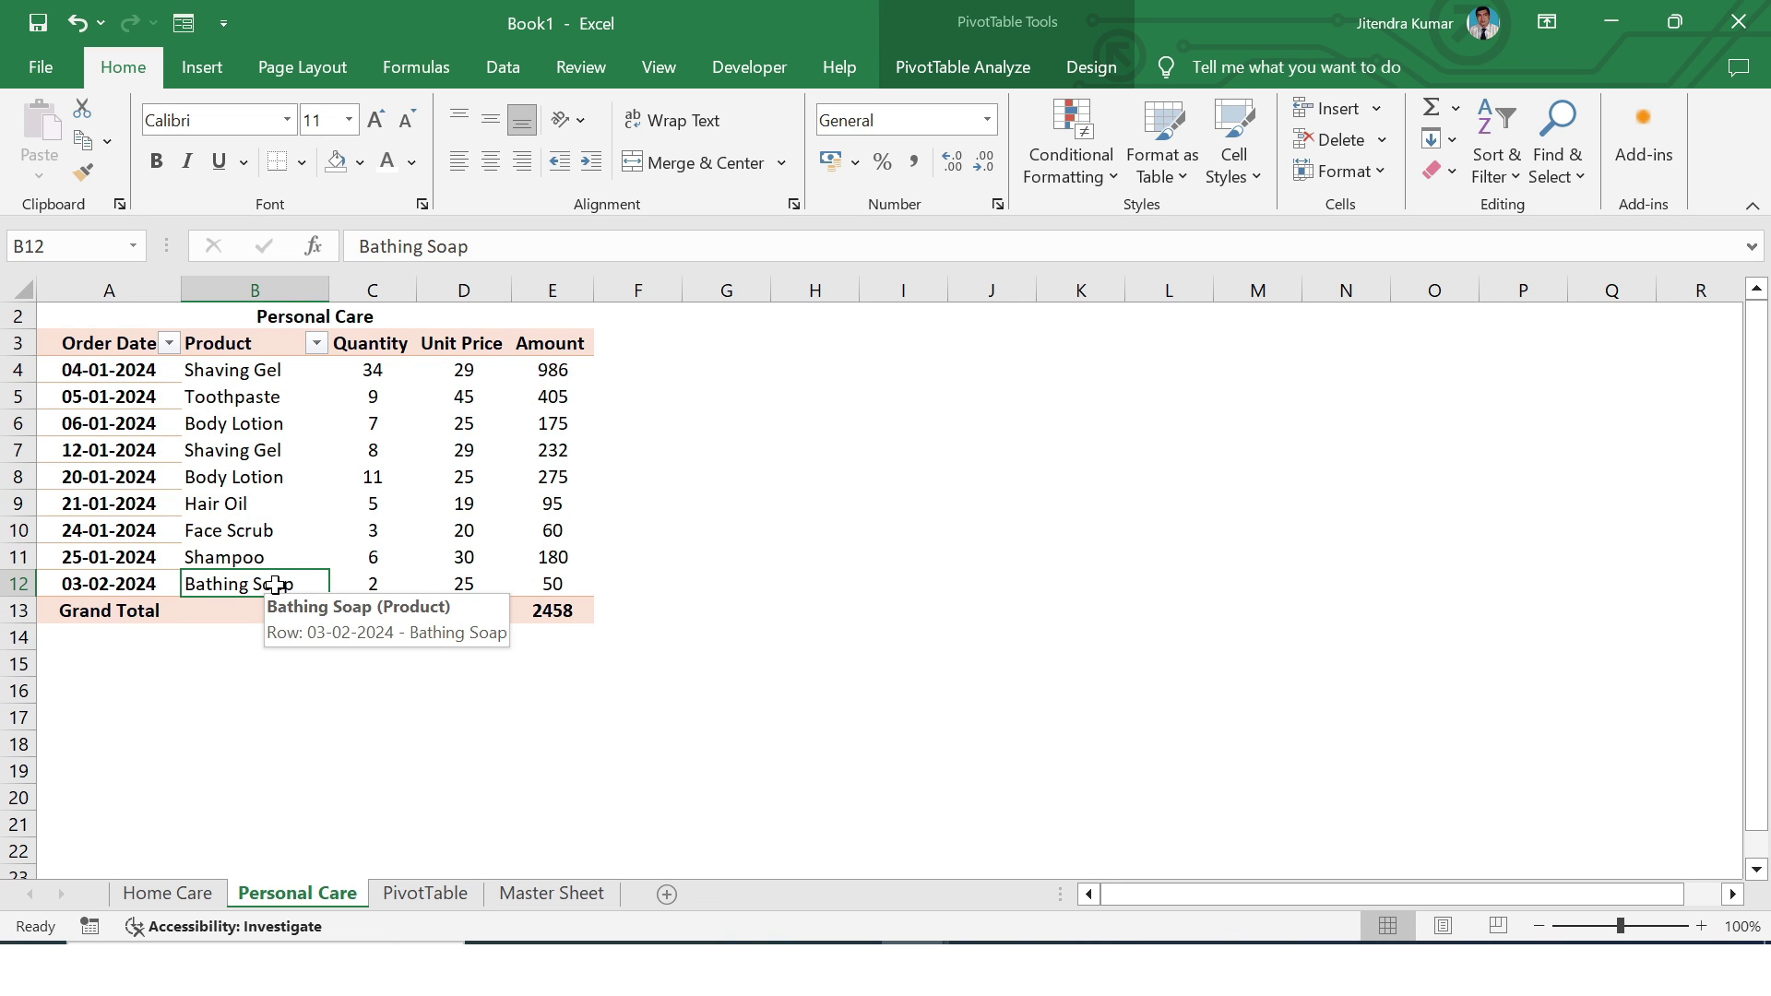
right_click(275, 585)
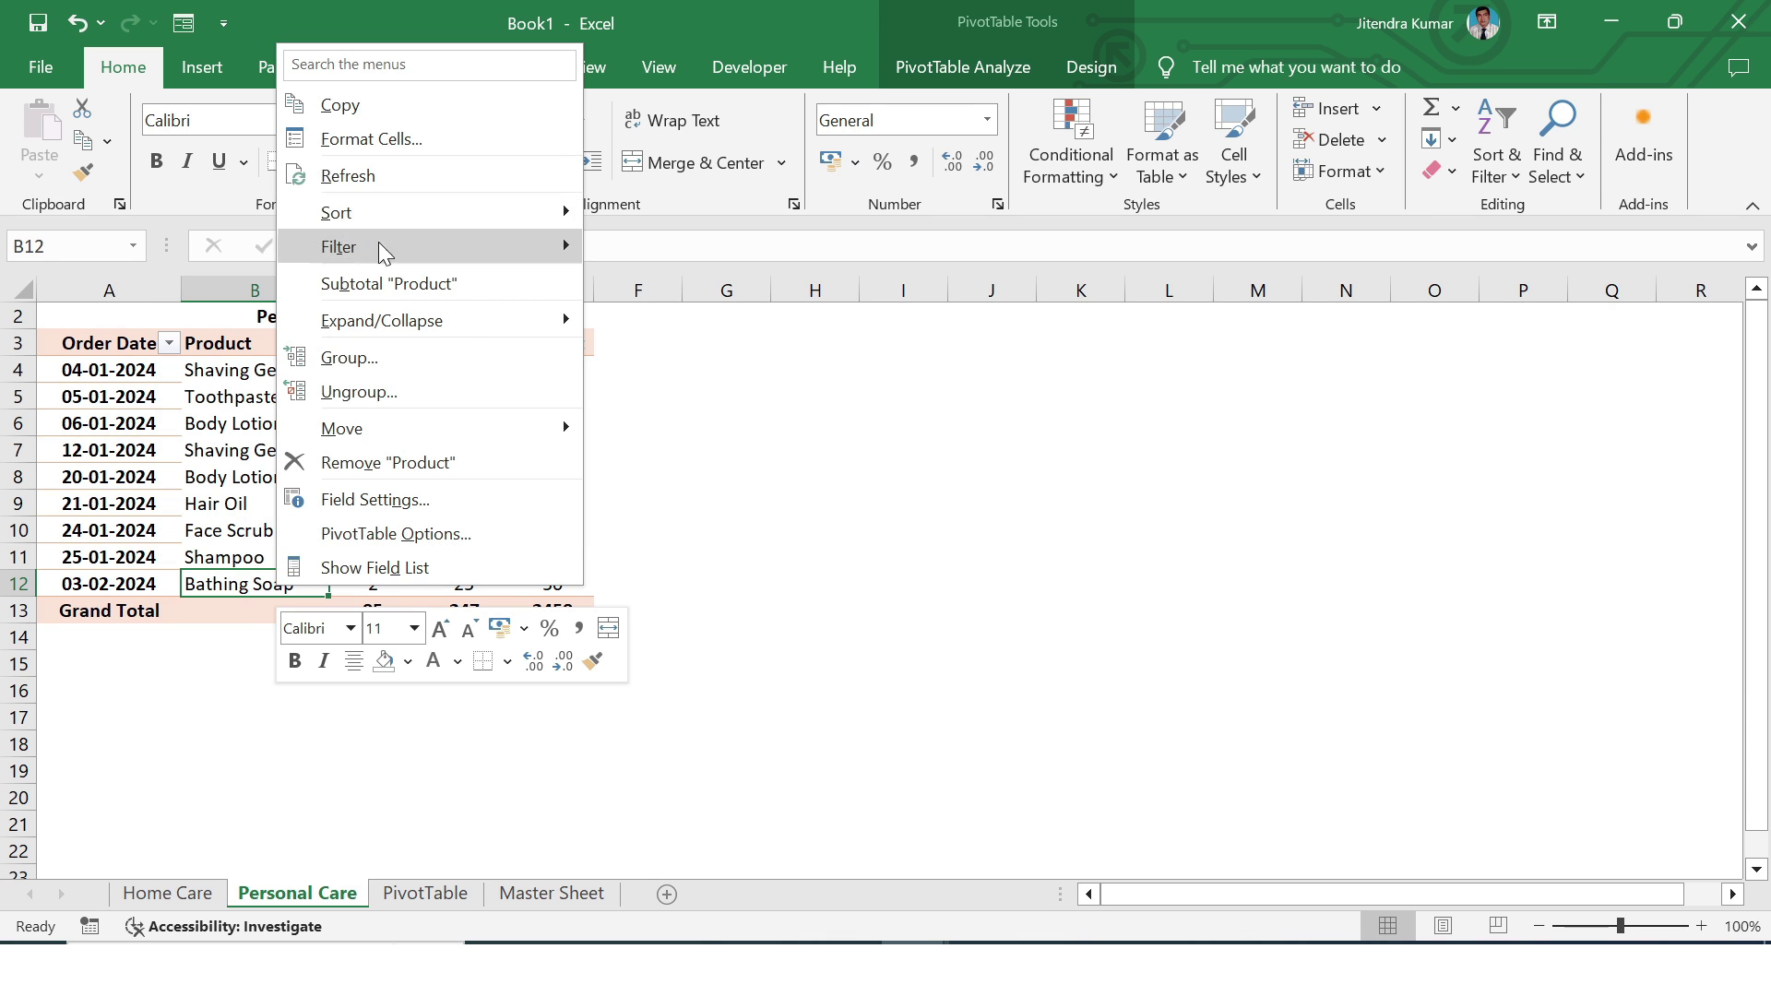
Refresh the Personal Care pivot and check the new Face Wash row, 1 at 35
left_click(369, 177)
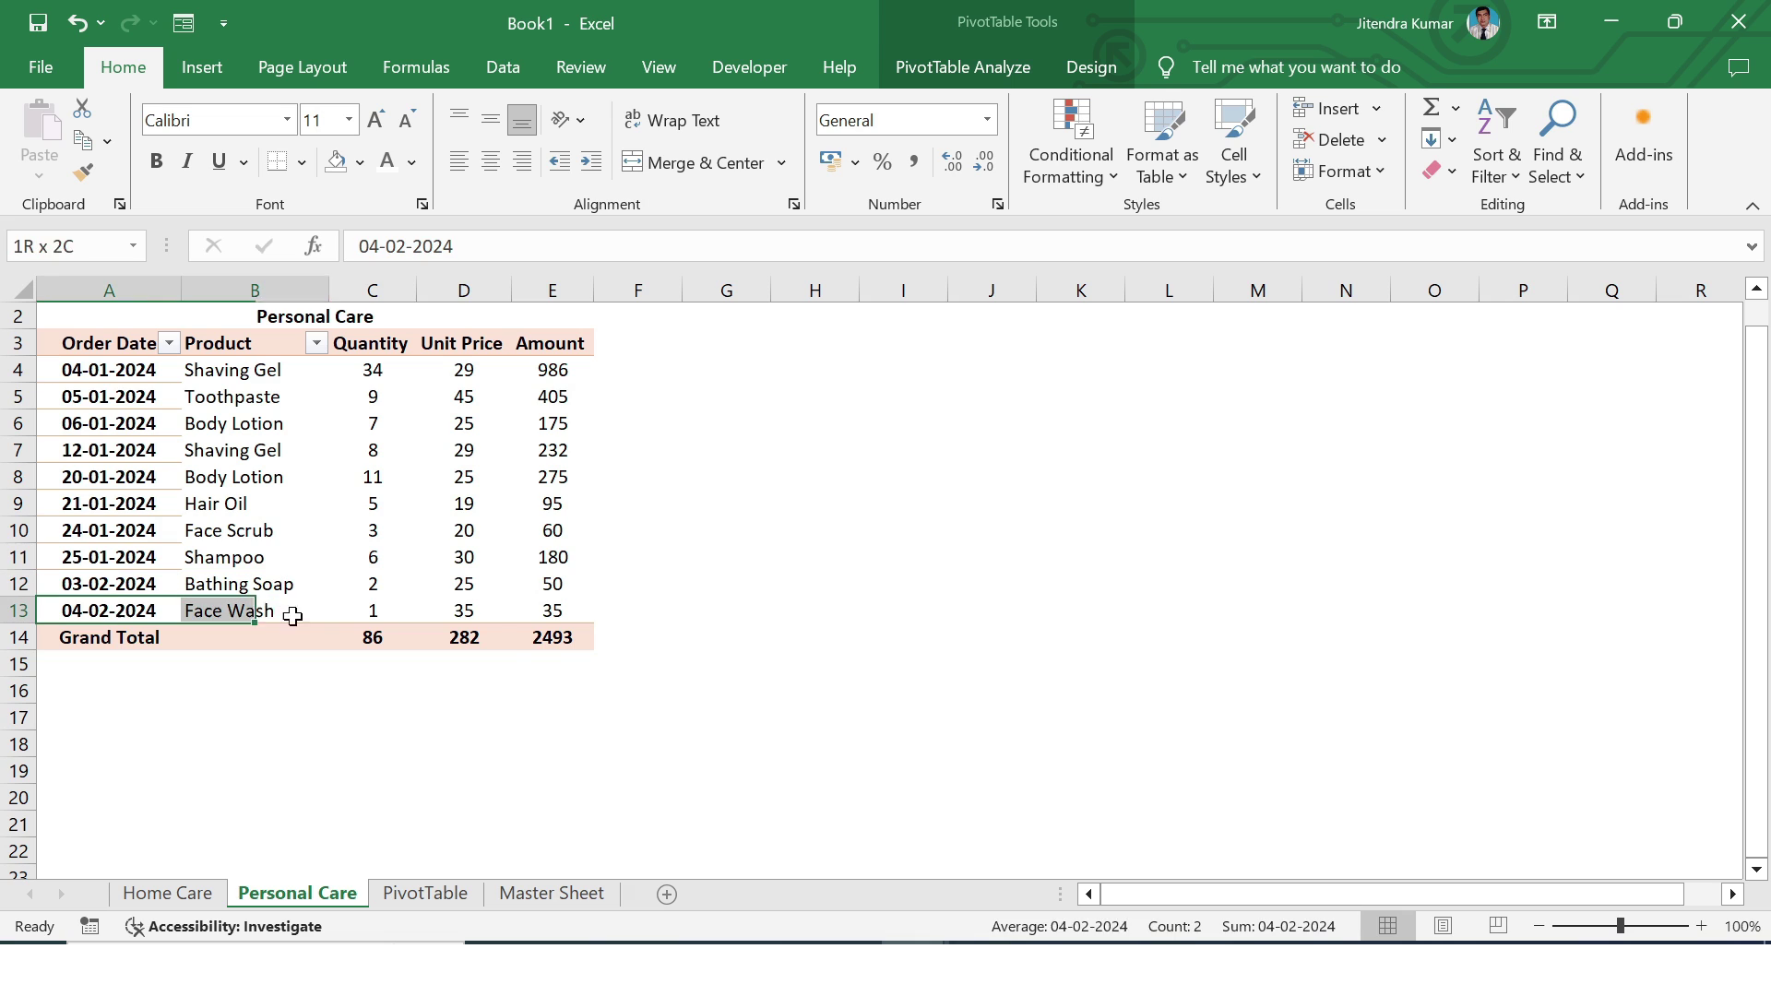
left_click_drag(116, 614, 527, 607)
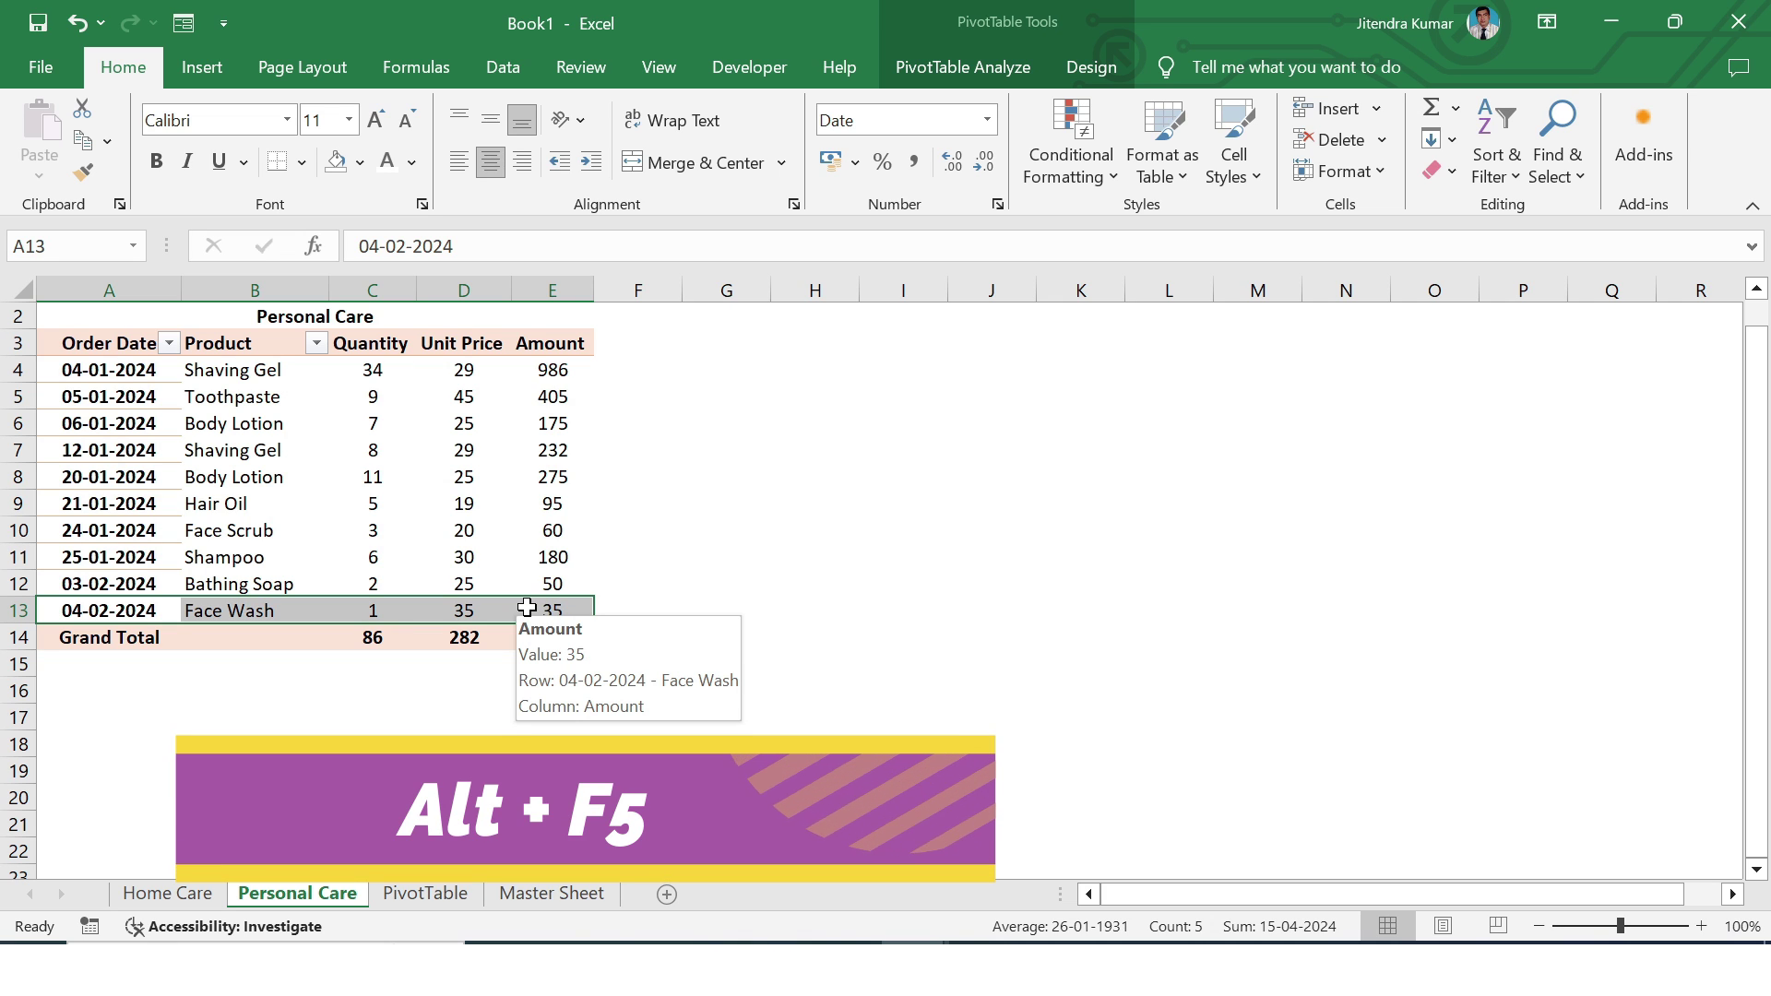
left_click(380, 607)
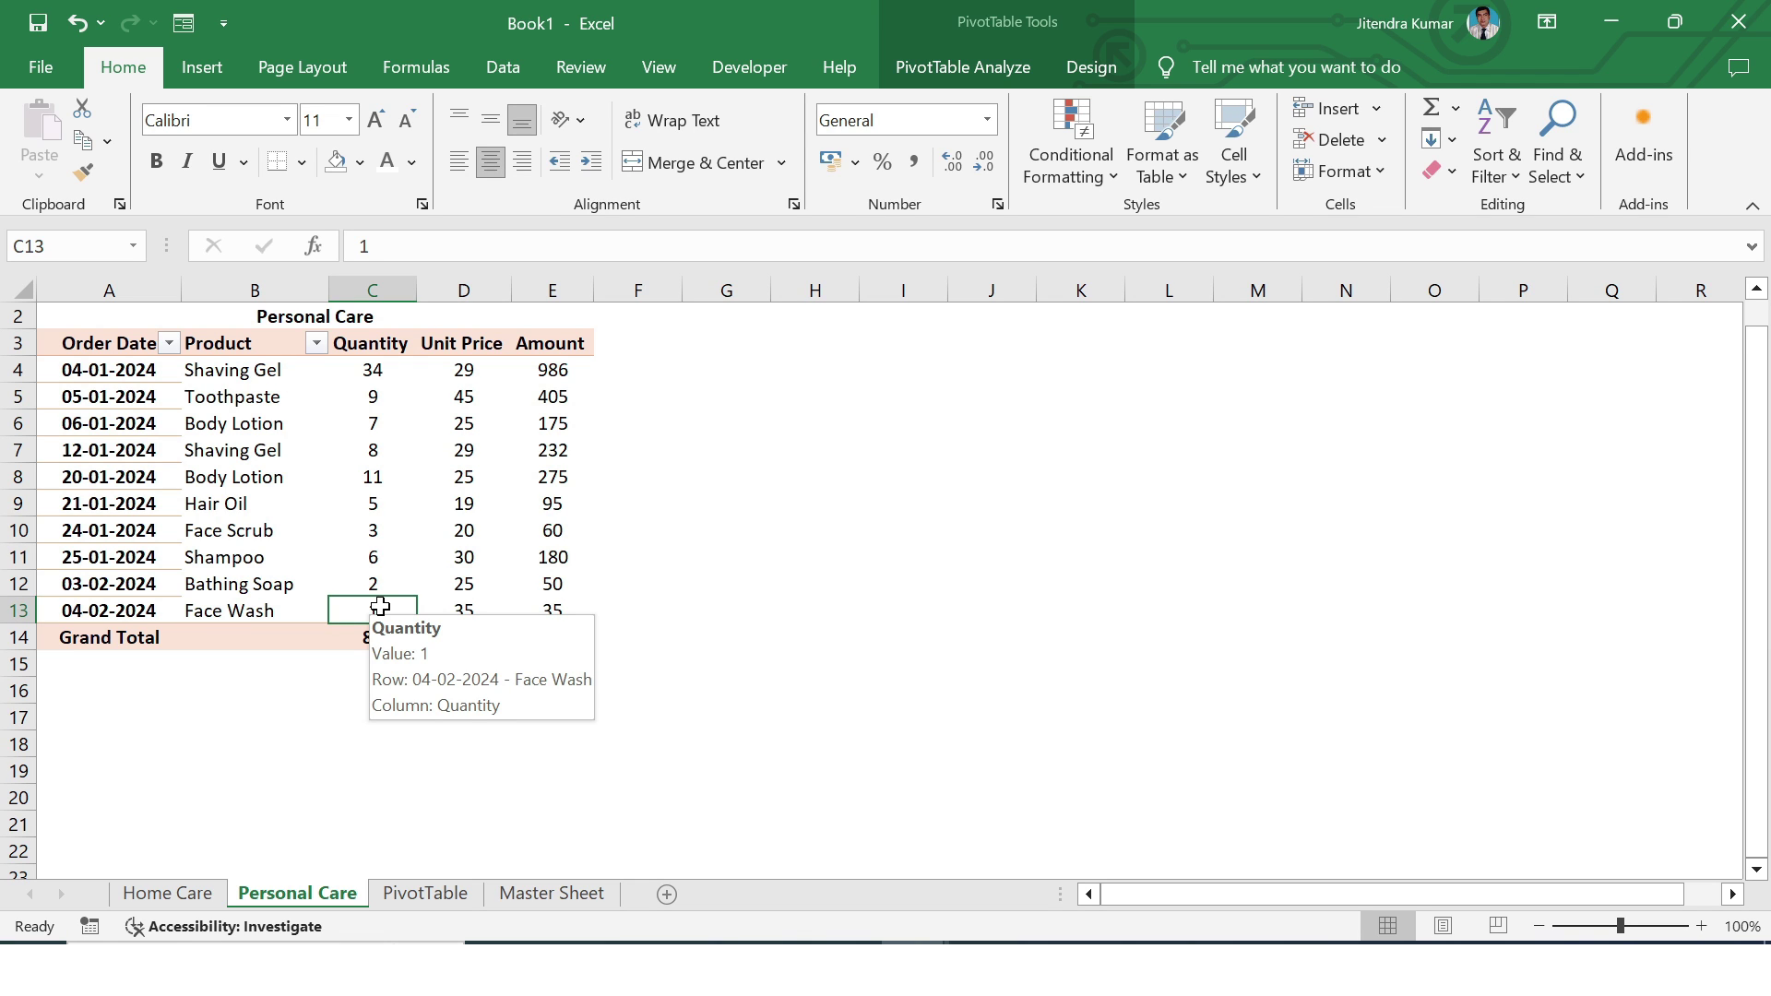
Move the Master Sheet tab to the first position and hide the PivotTable sheet
left_click(595, 896)
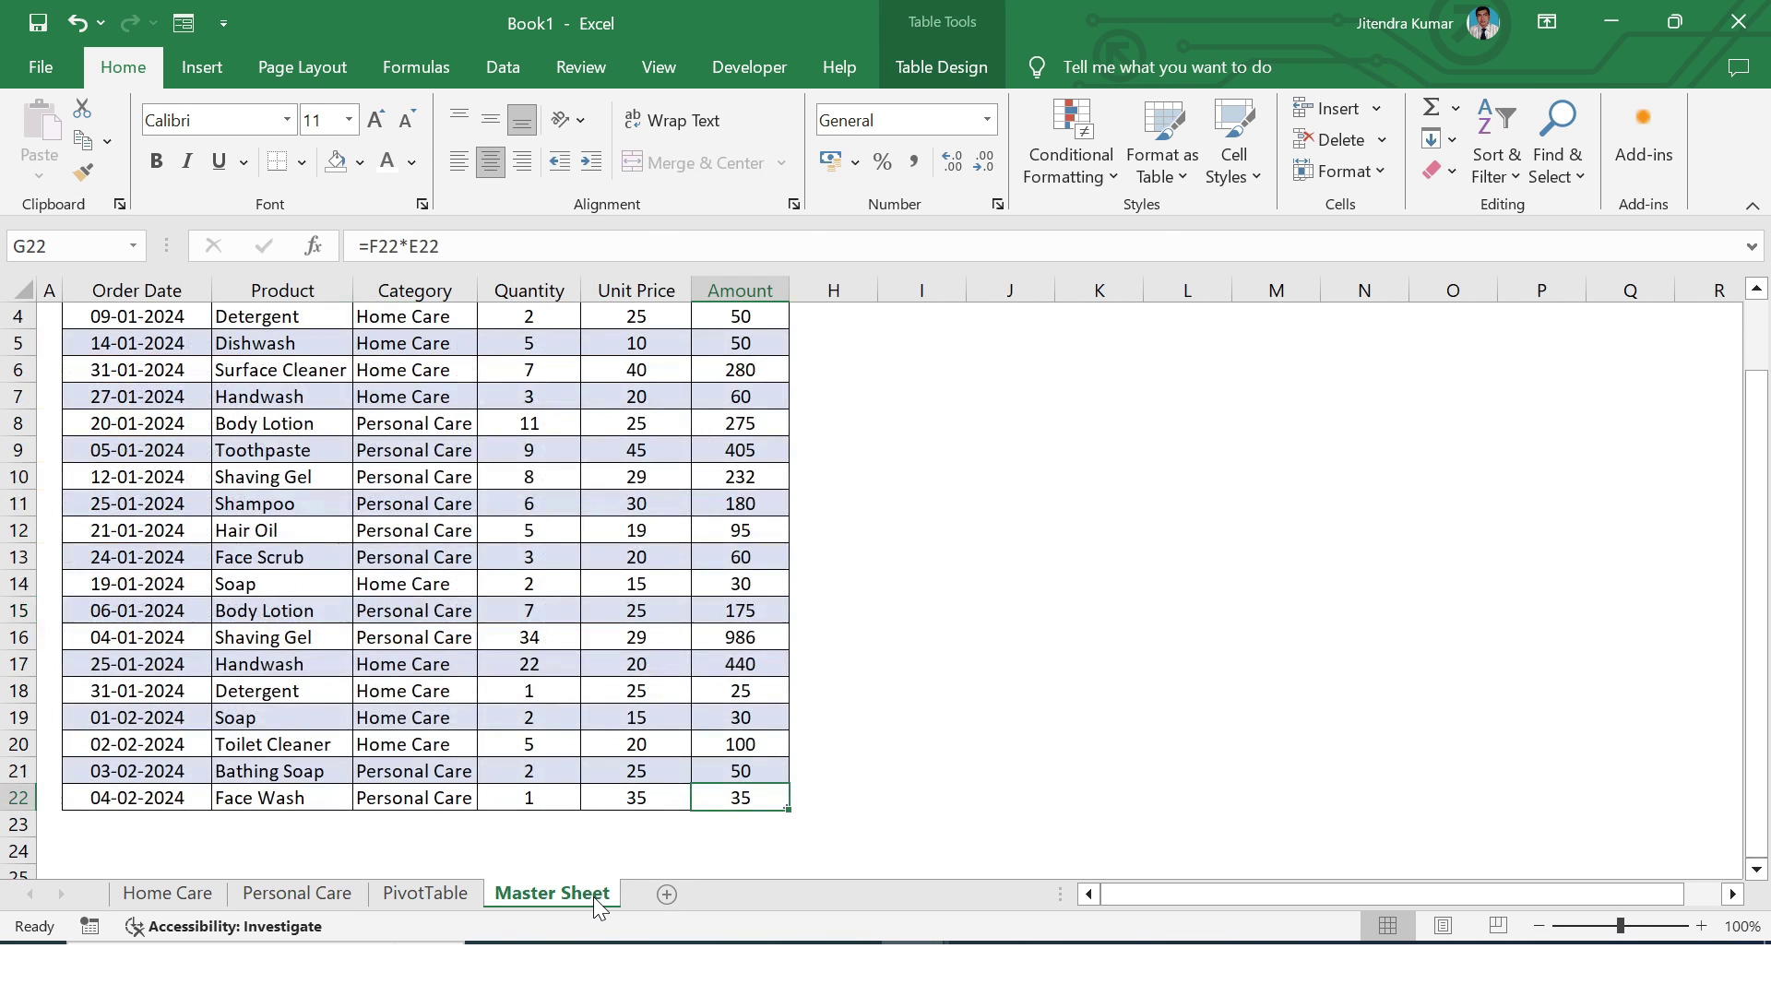
left_click_drag(596, 900, 111, 895)
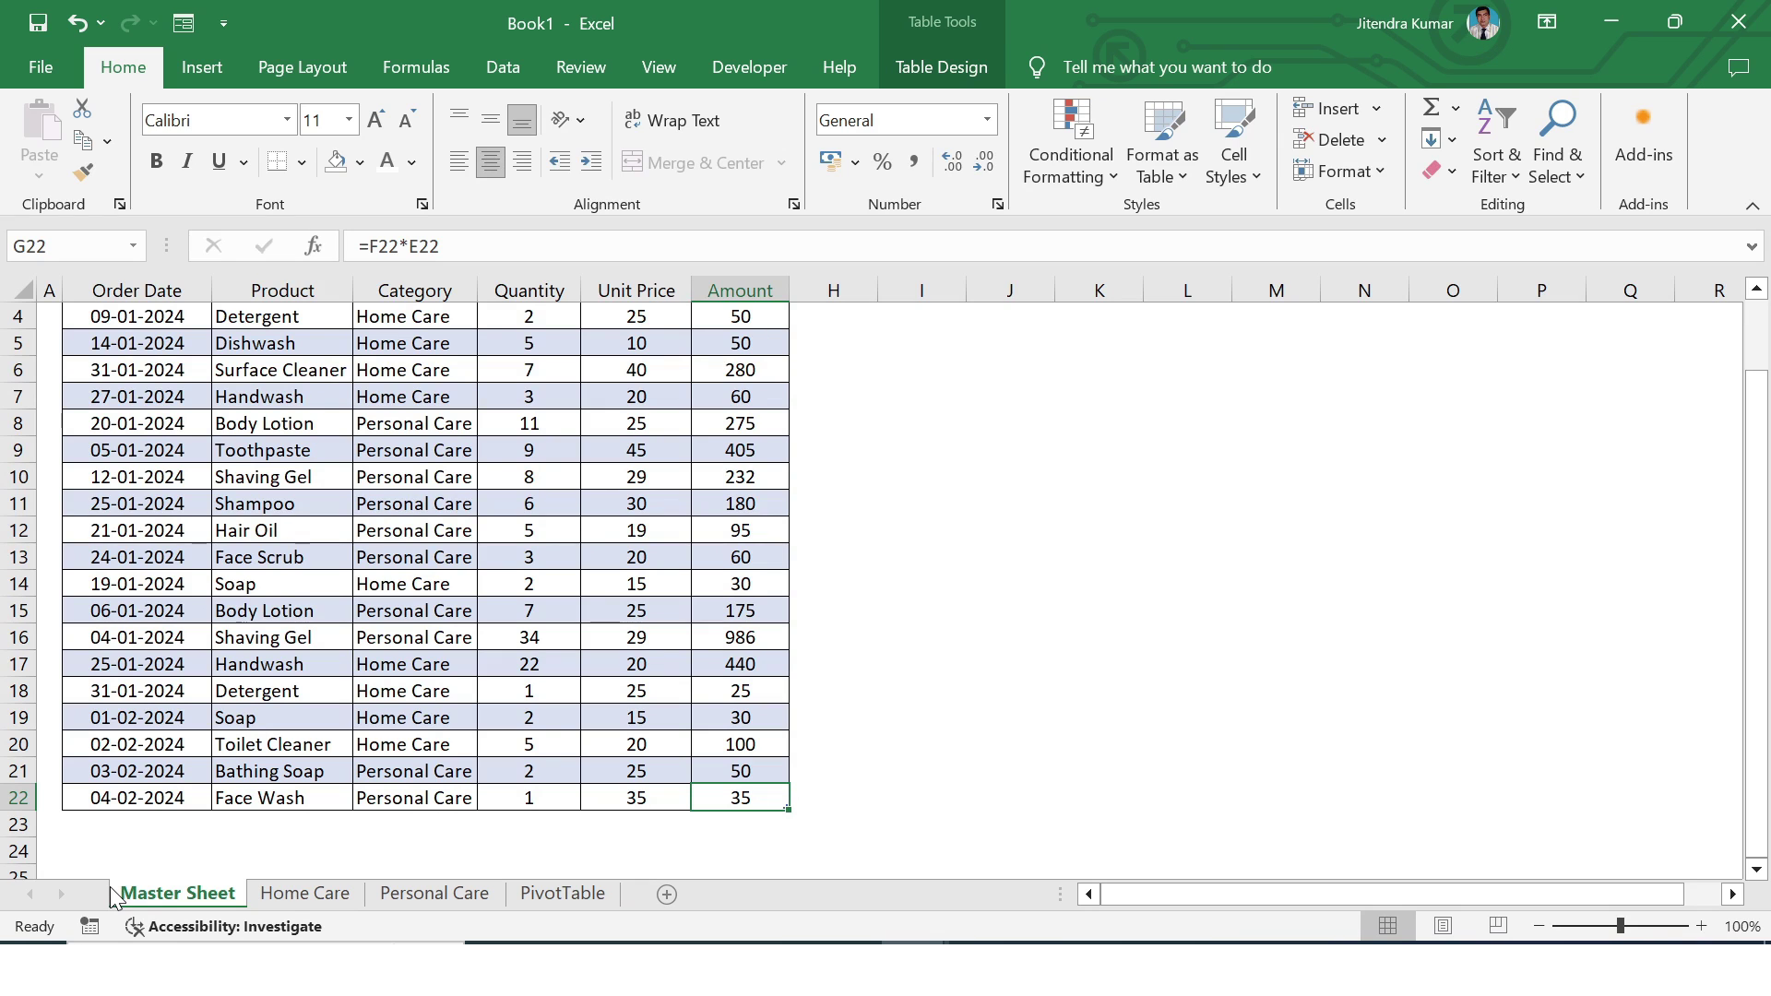
left_click(579, 891)
right_click(579, 891)
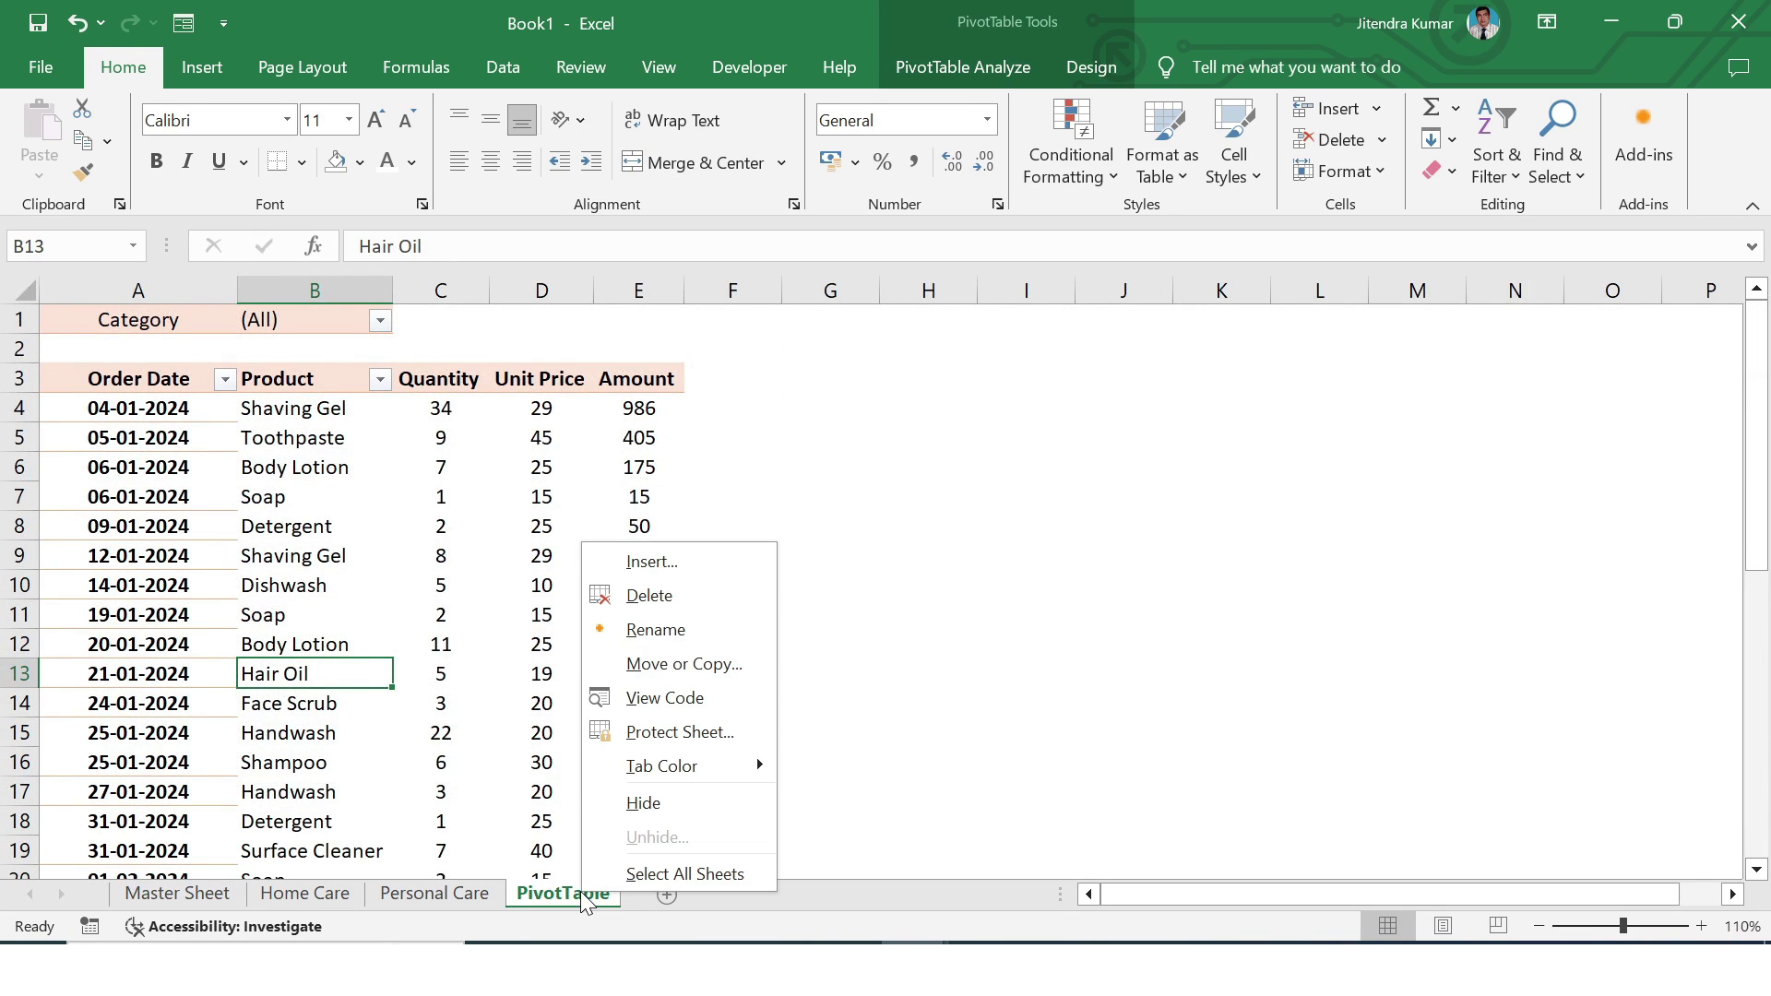
left_click(663, 799)
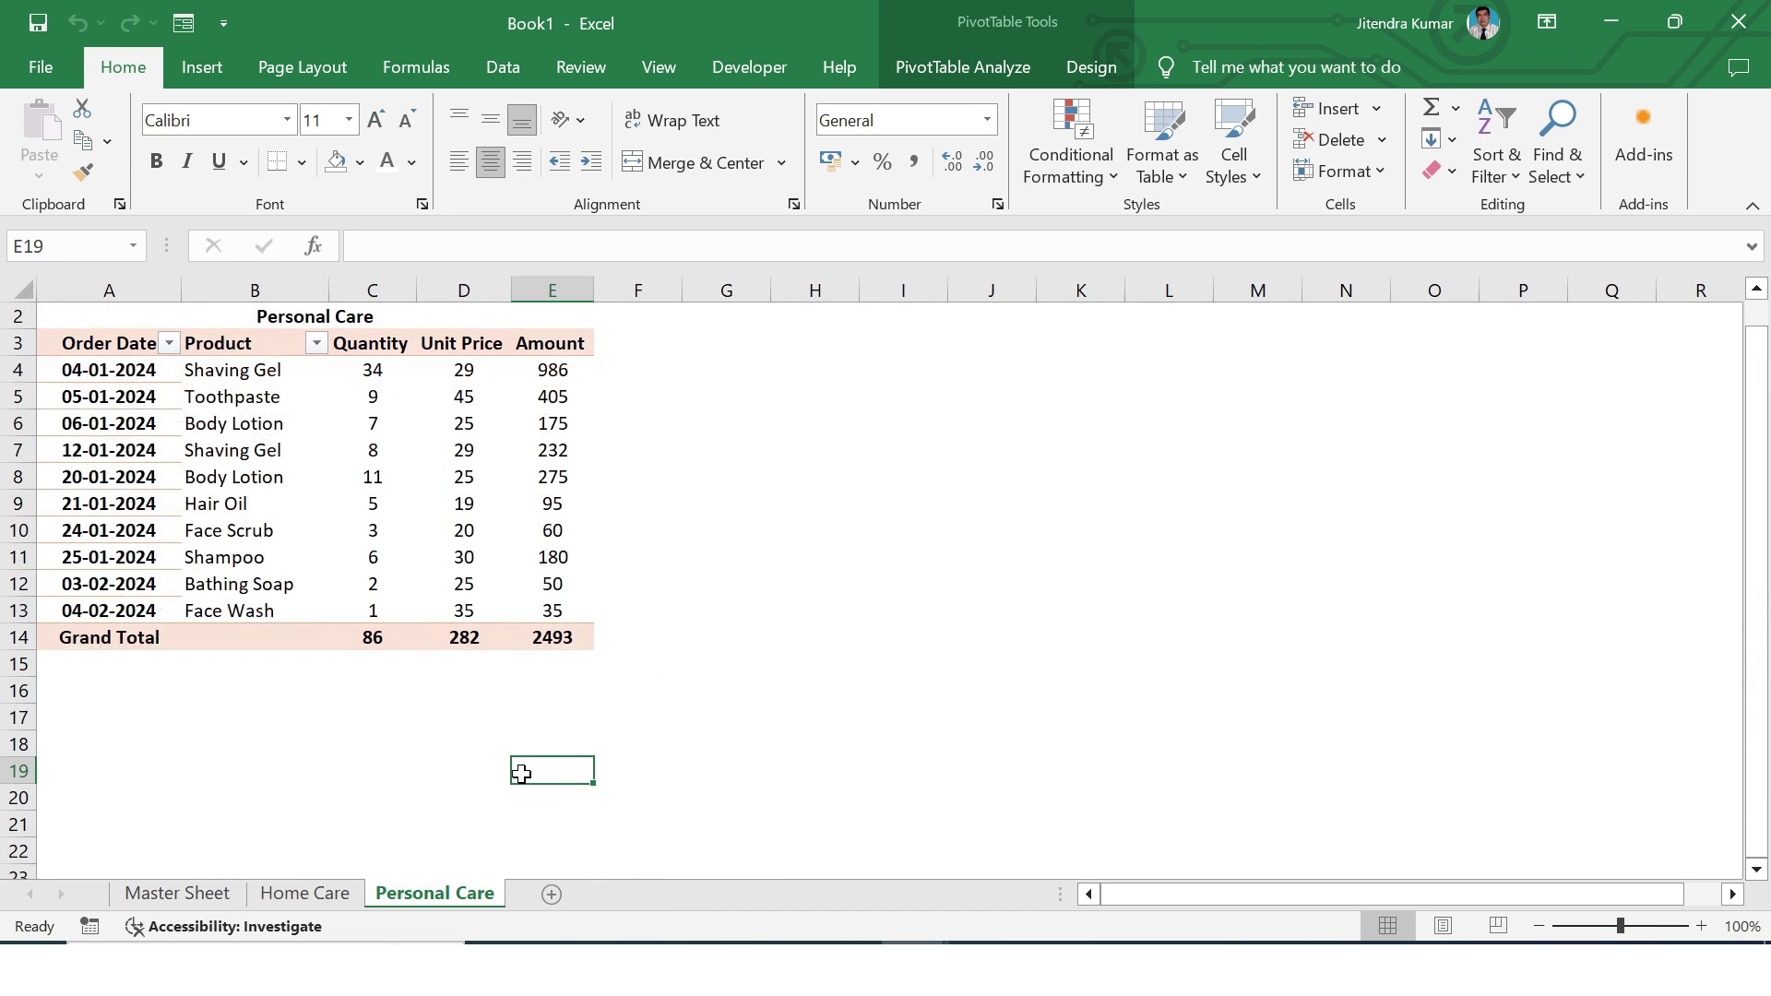
Review the Master Sheet, Home Care and Personal Care sheets, ending on Master Sheet
left_click(210, 894)
left_click(277, 895)
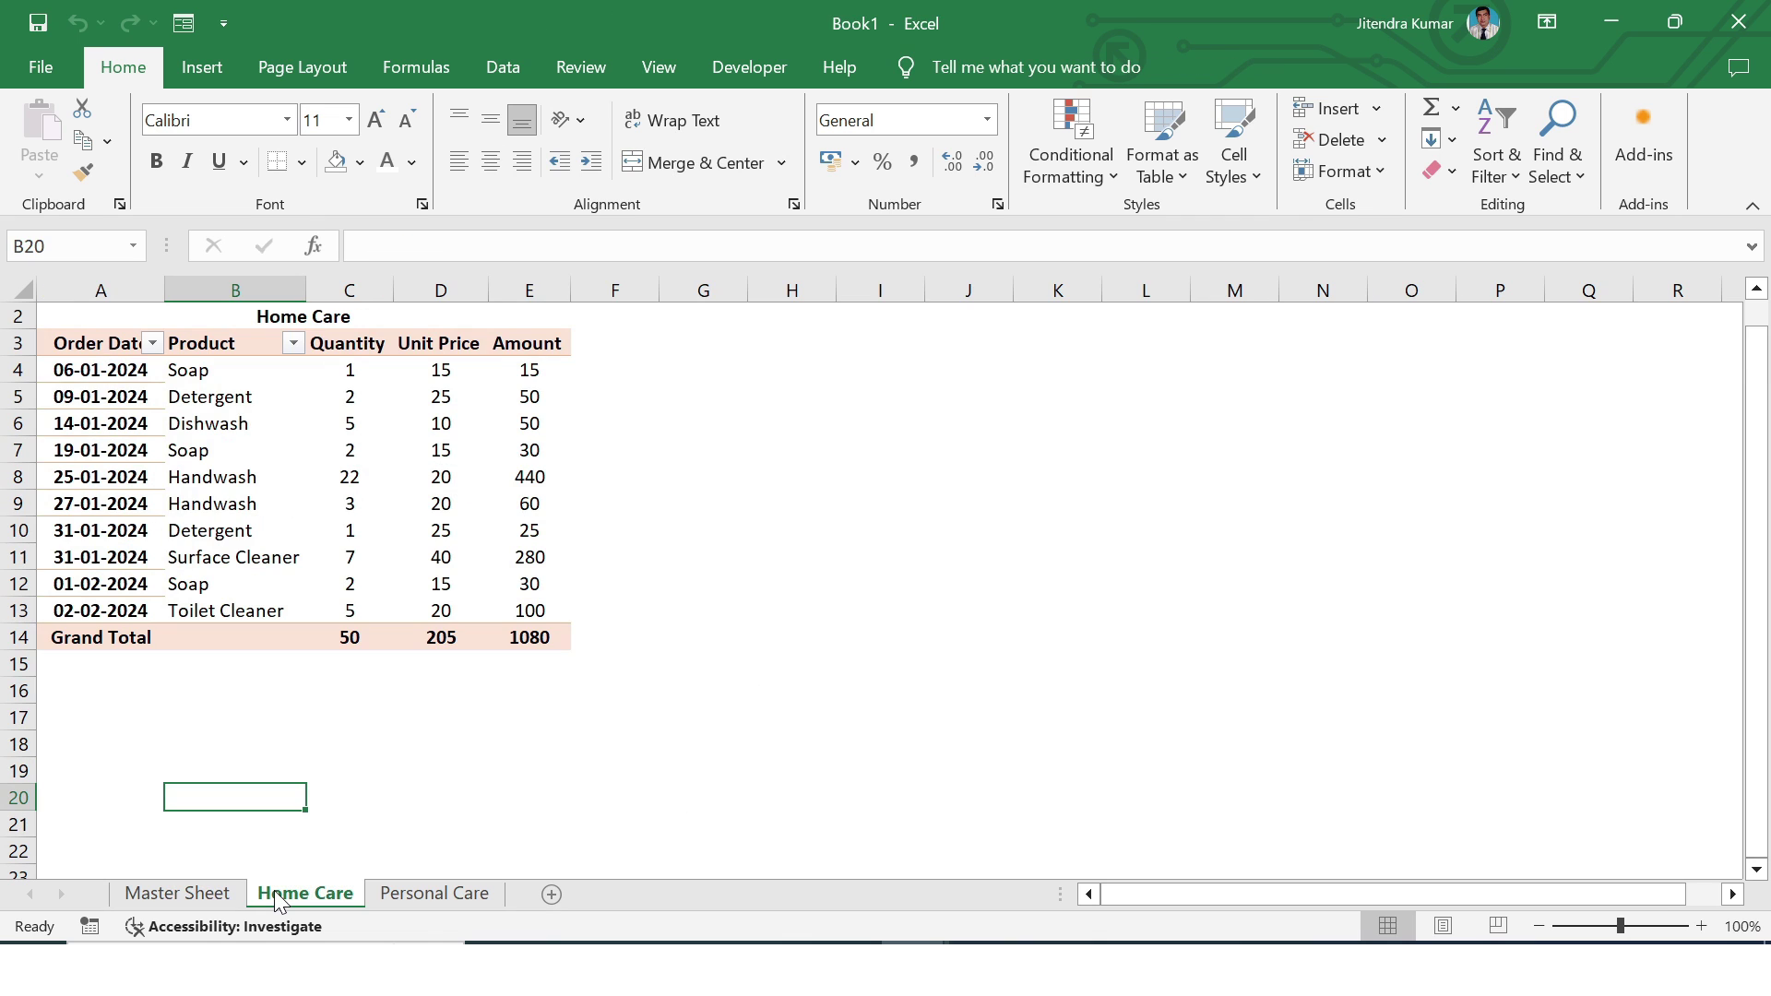
left_click(418, 892)
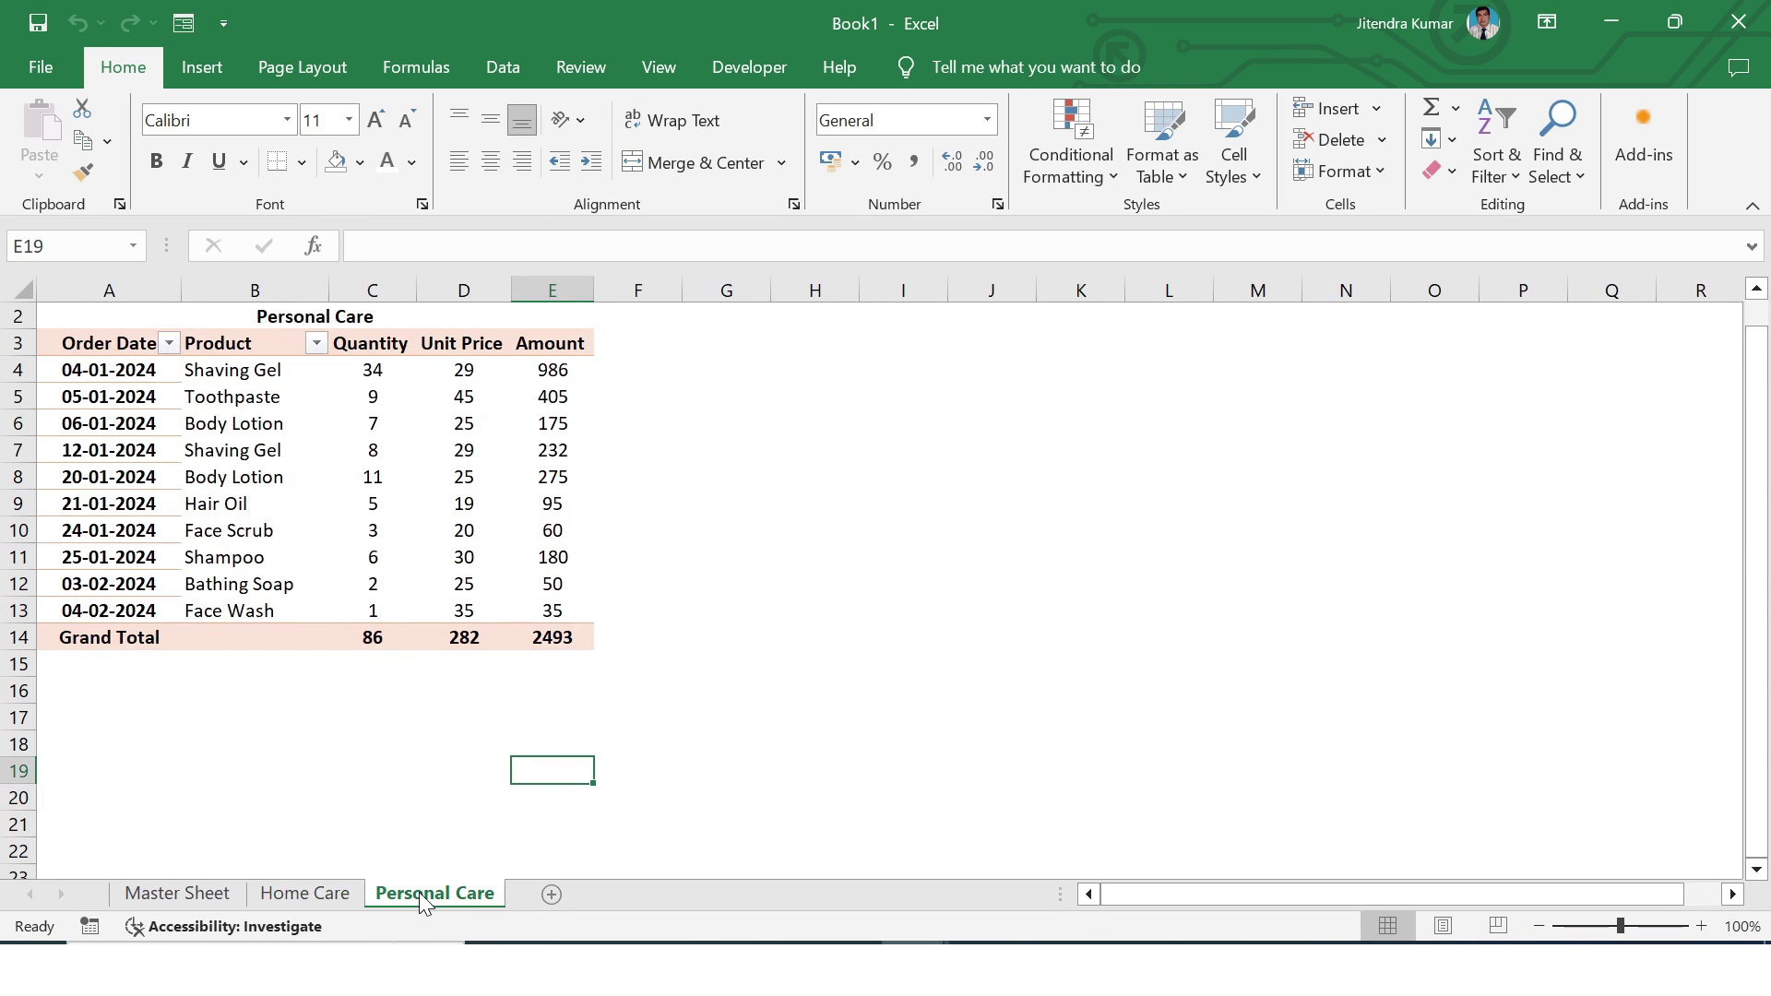
left_click(198, 895)
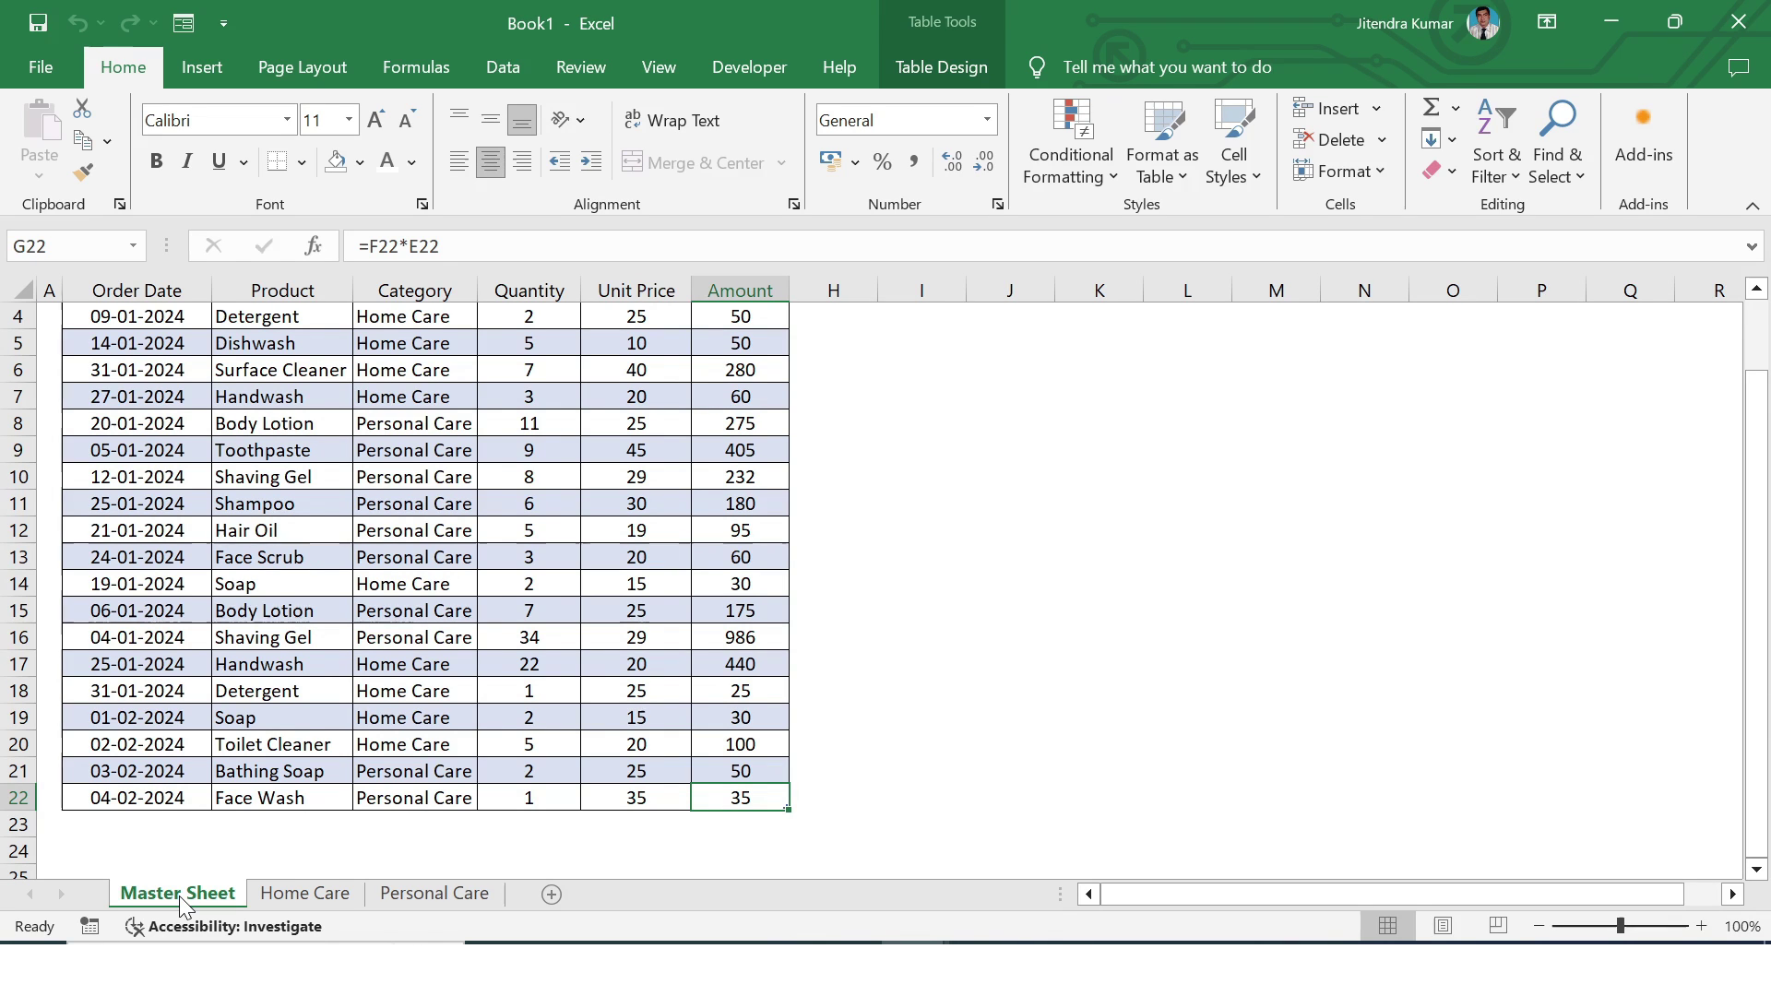
In Master Sheet's code module, create a Worksheet_Change procedure and delete the SelectionChange stub
right_click(180, 896)
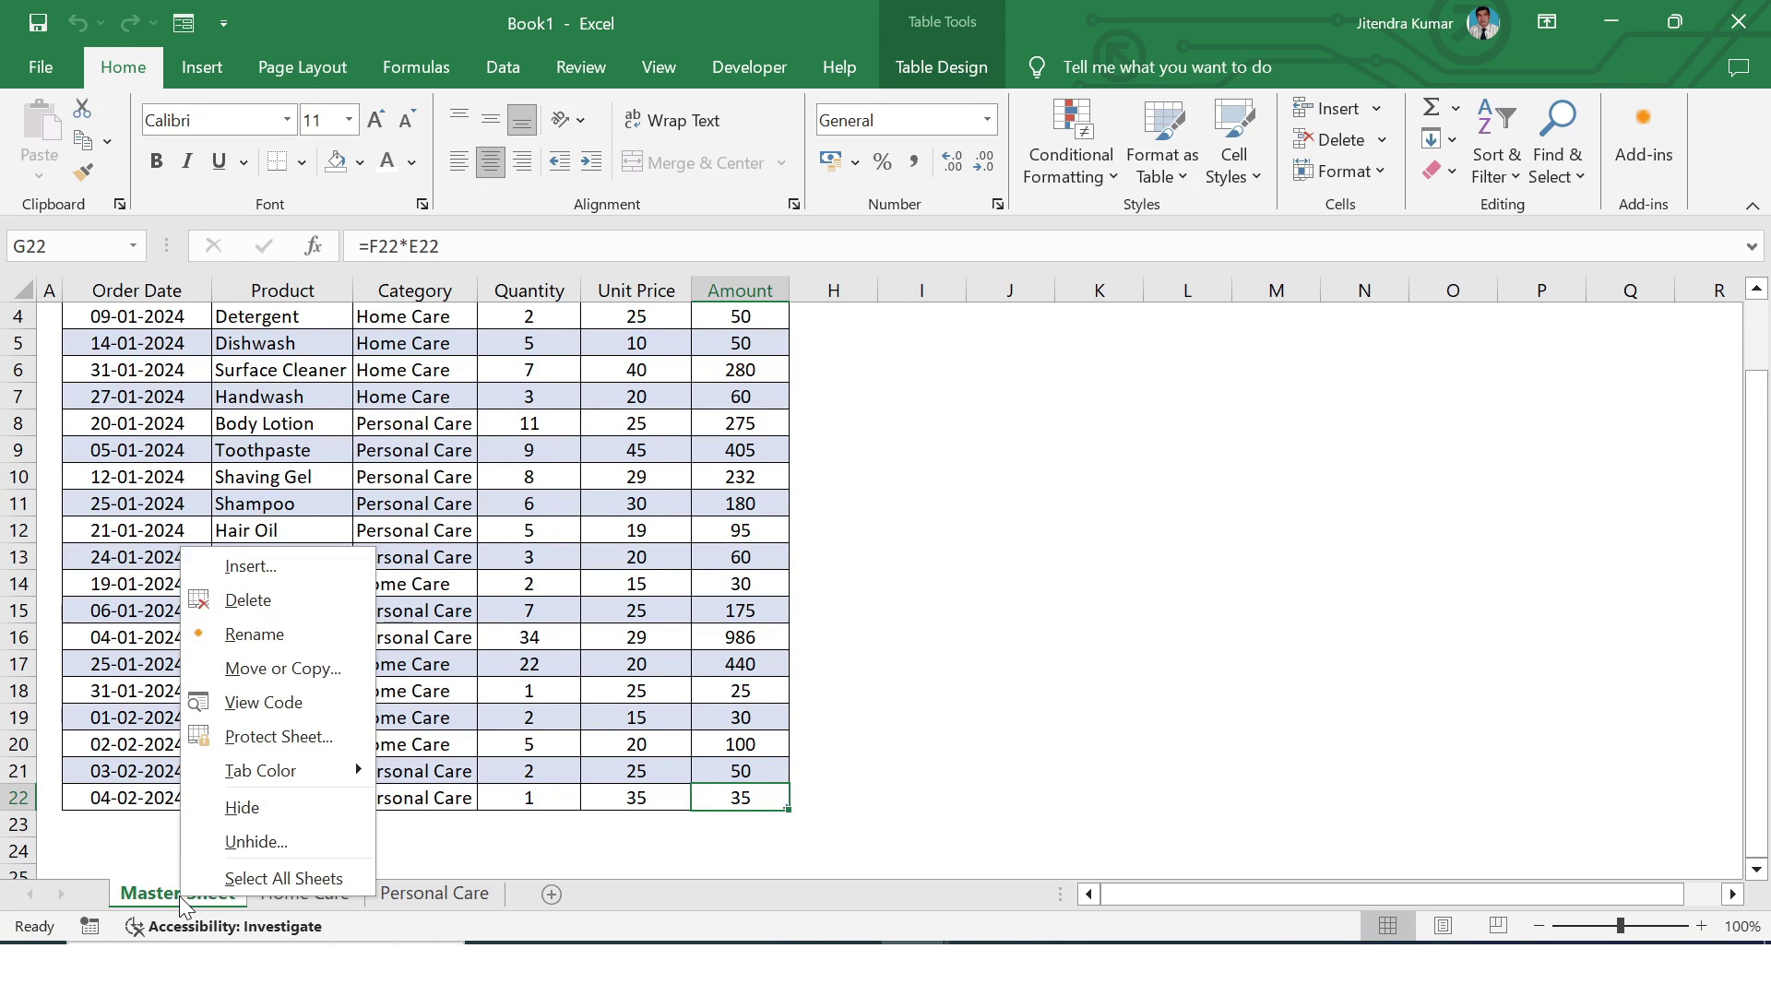
left_click(260, 701)
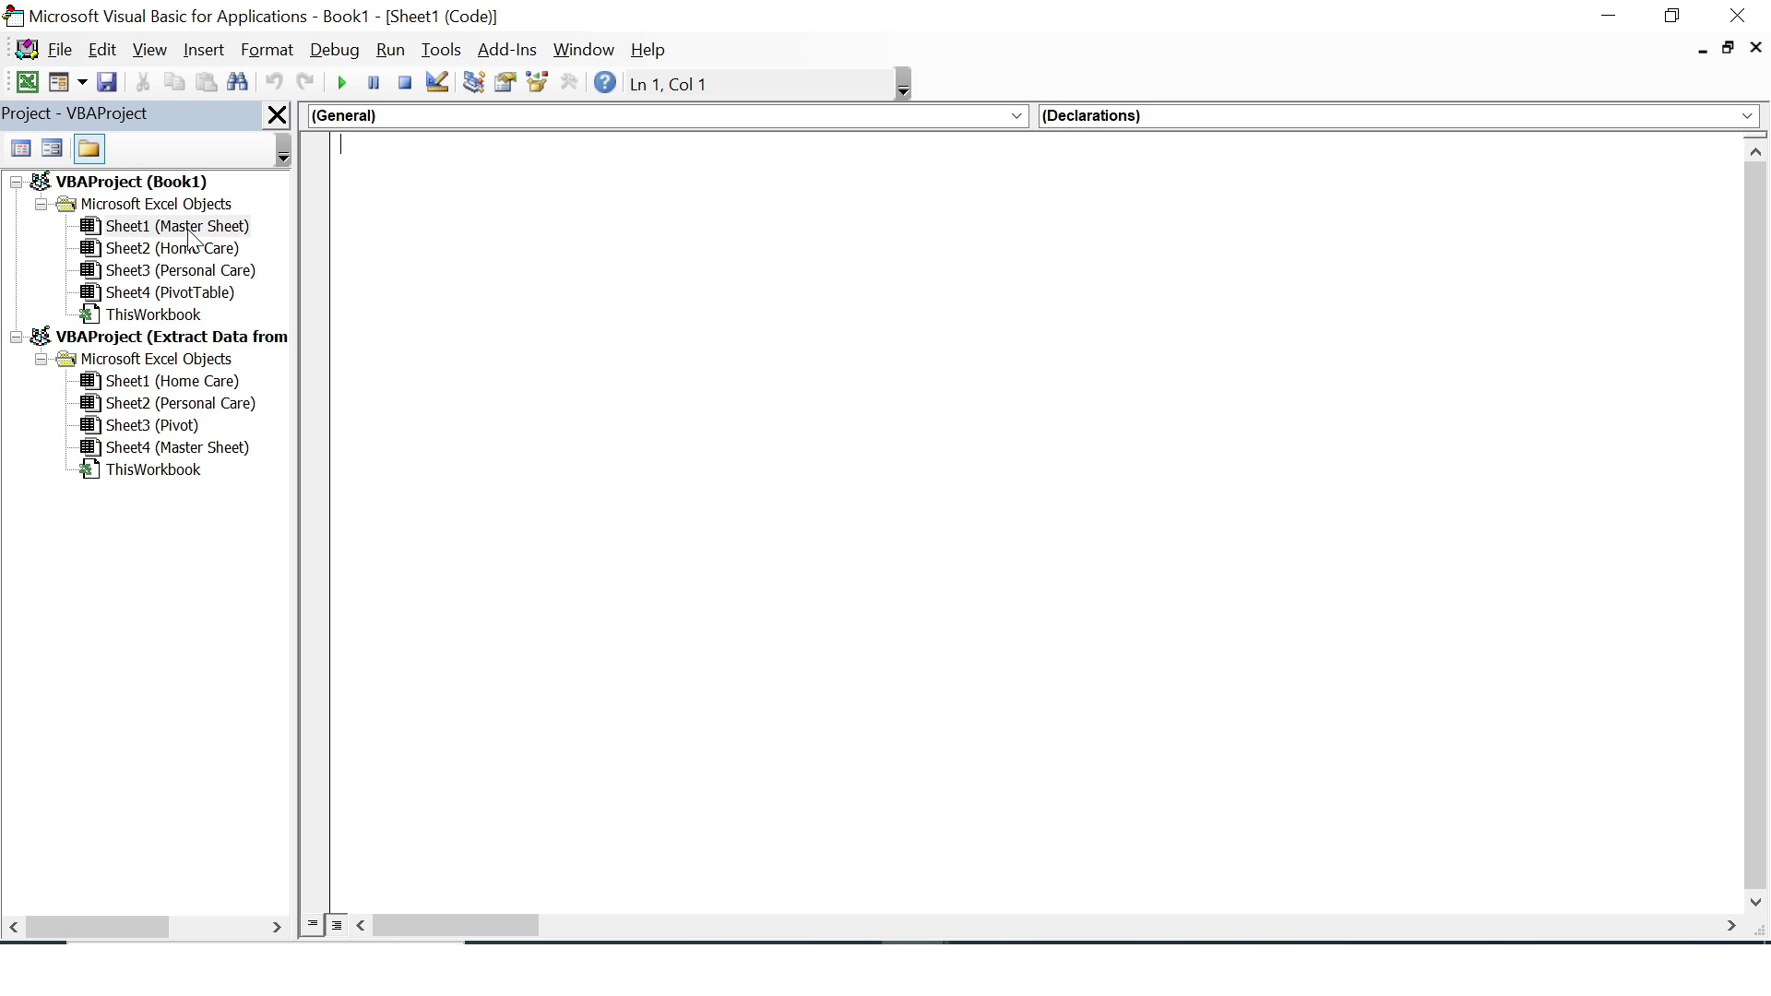
left_click(1018, 116)
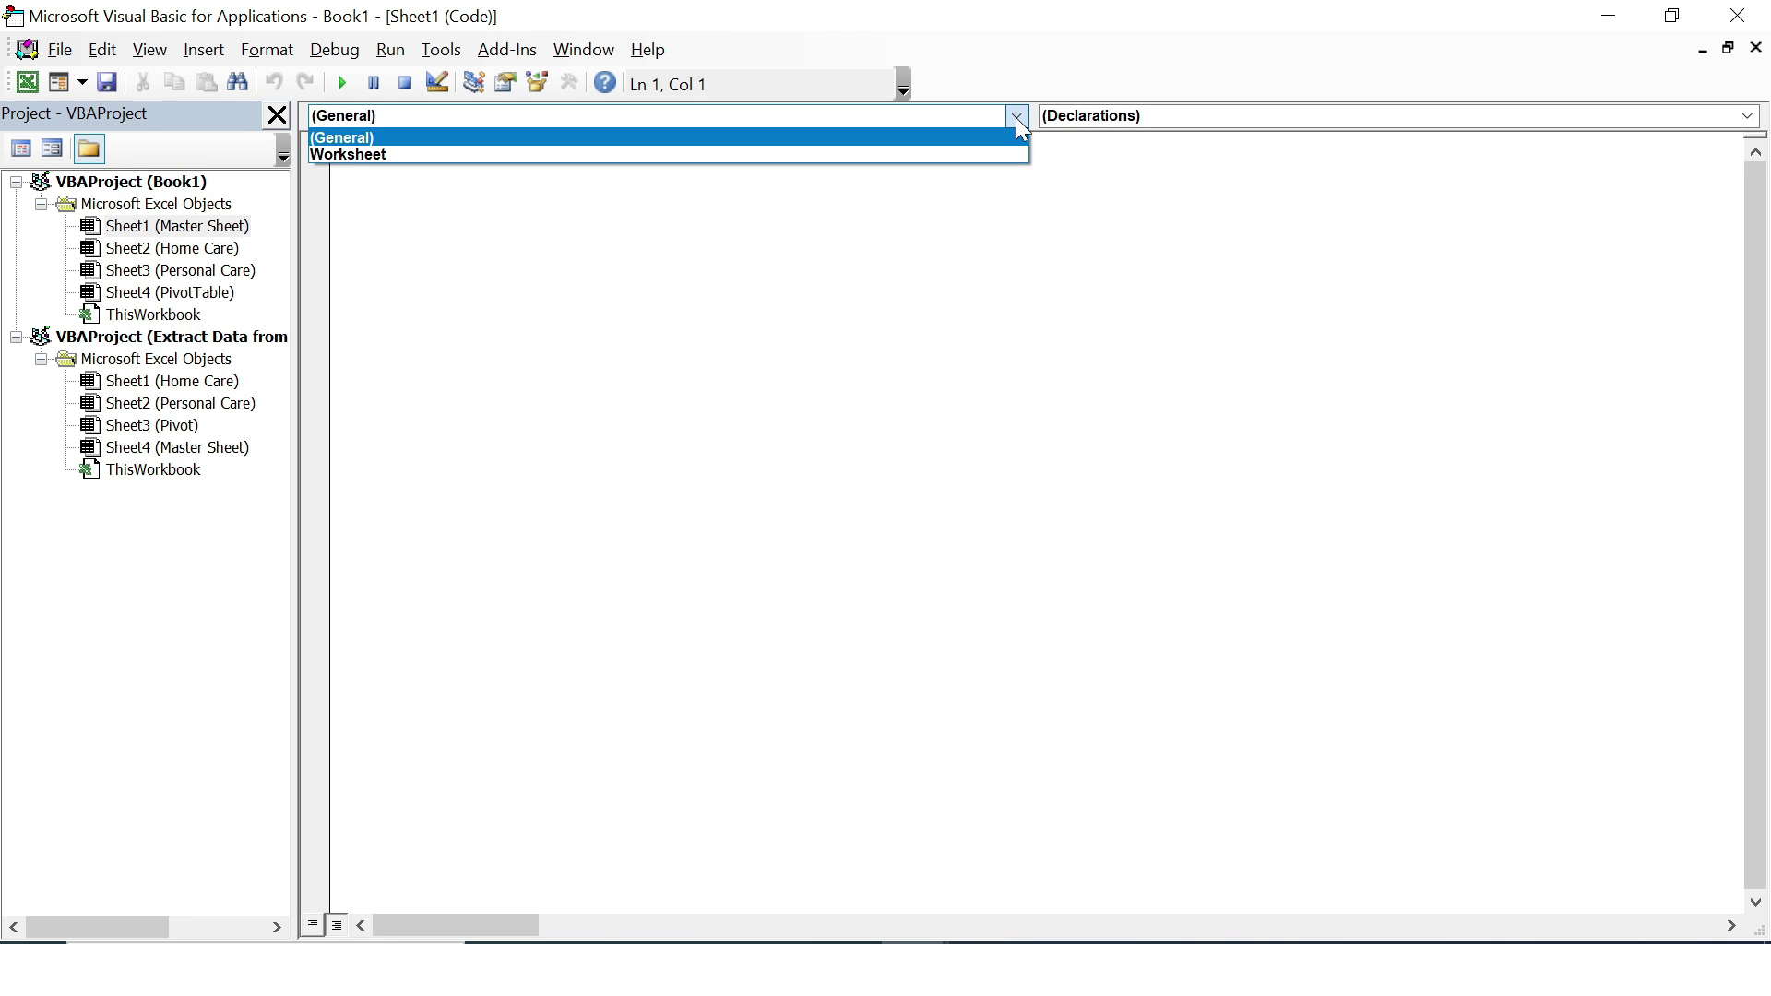
left_click(845, 154)
left_click(1746, 115)
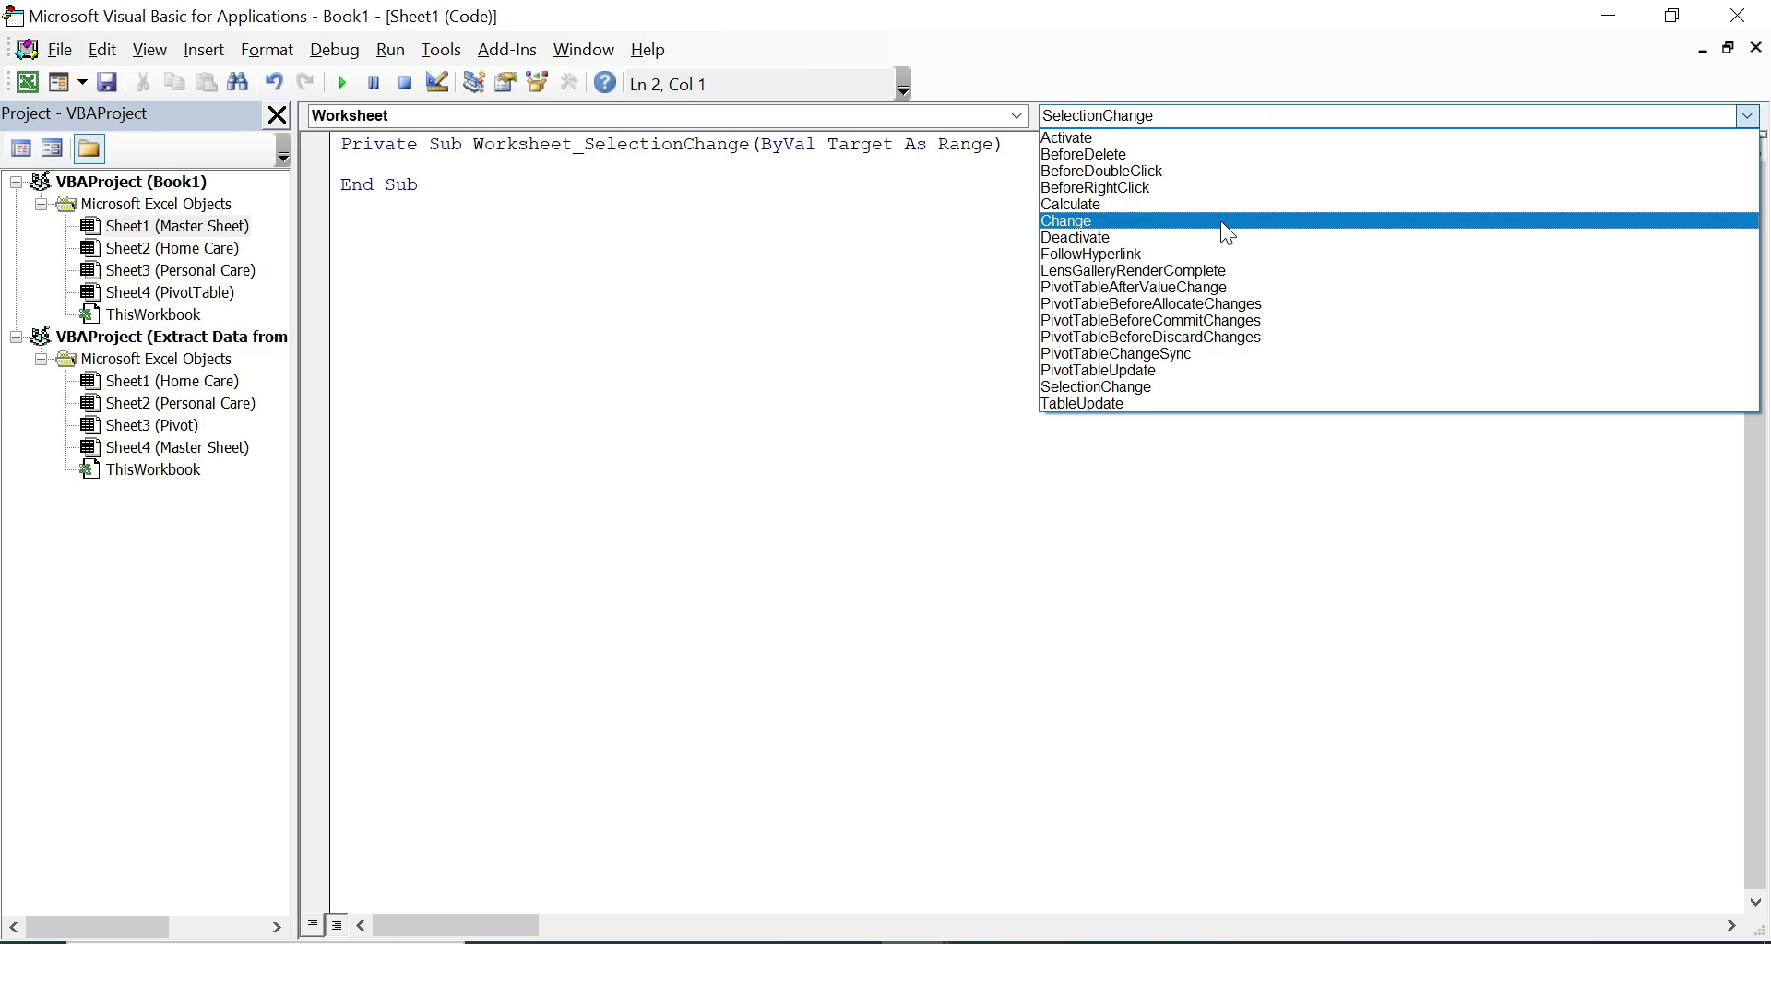
left_click(1222, 221)
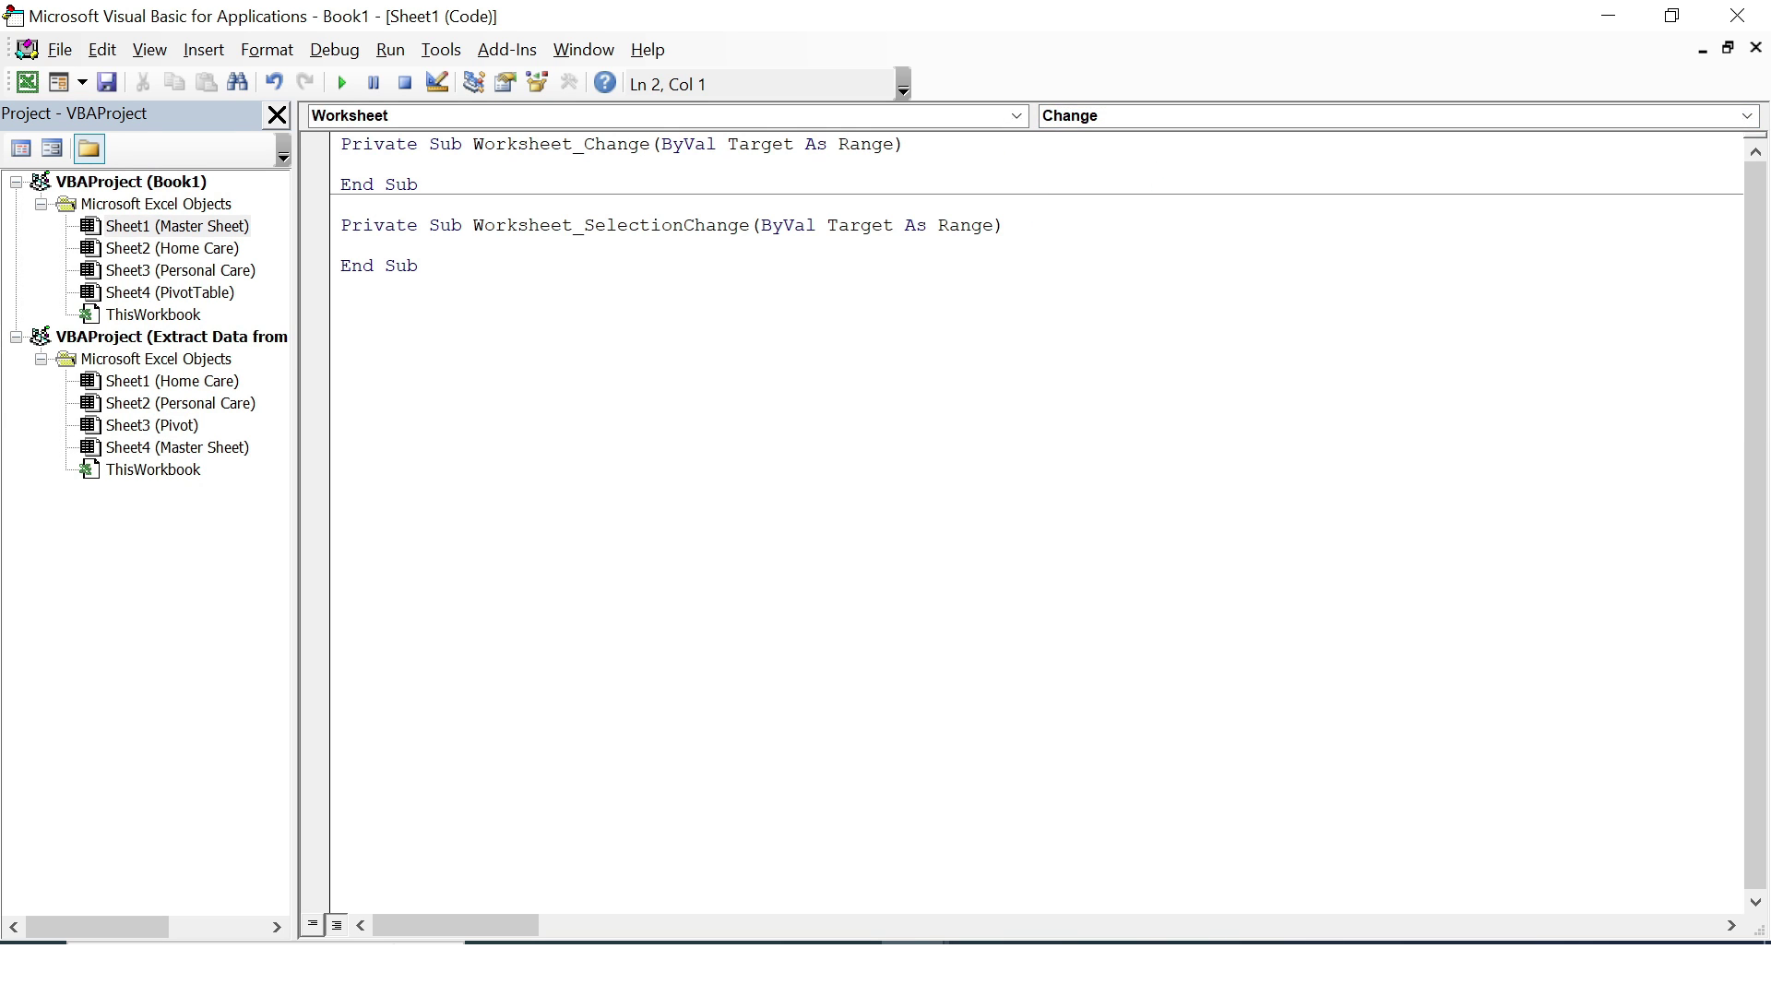
key("Down")
key("Down")
key("Down")
key("shift+Down")
key("shift+Down")
key("shift+Down")
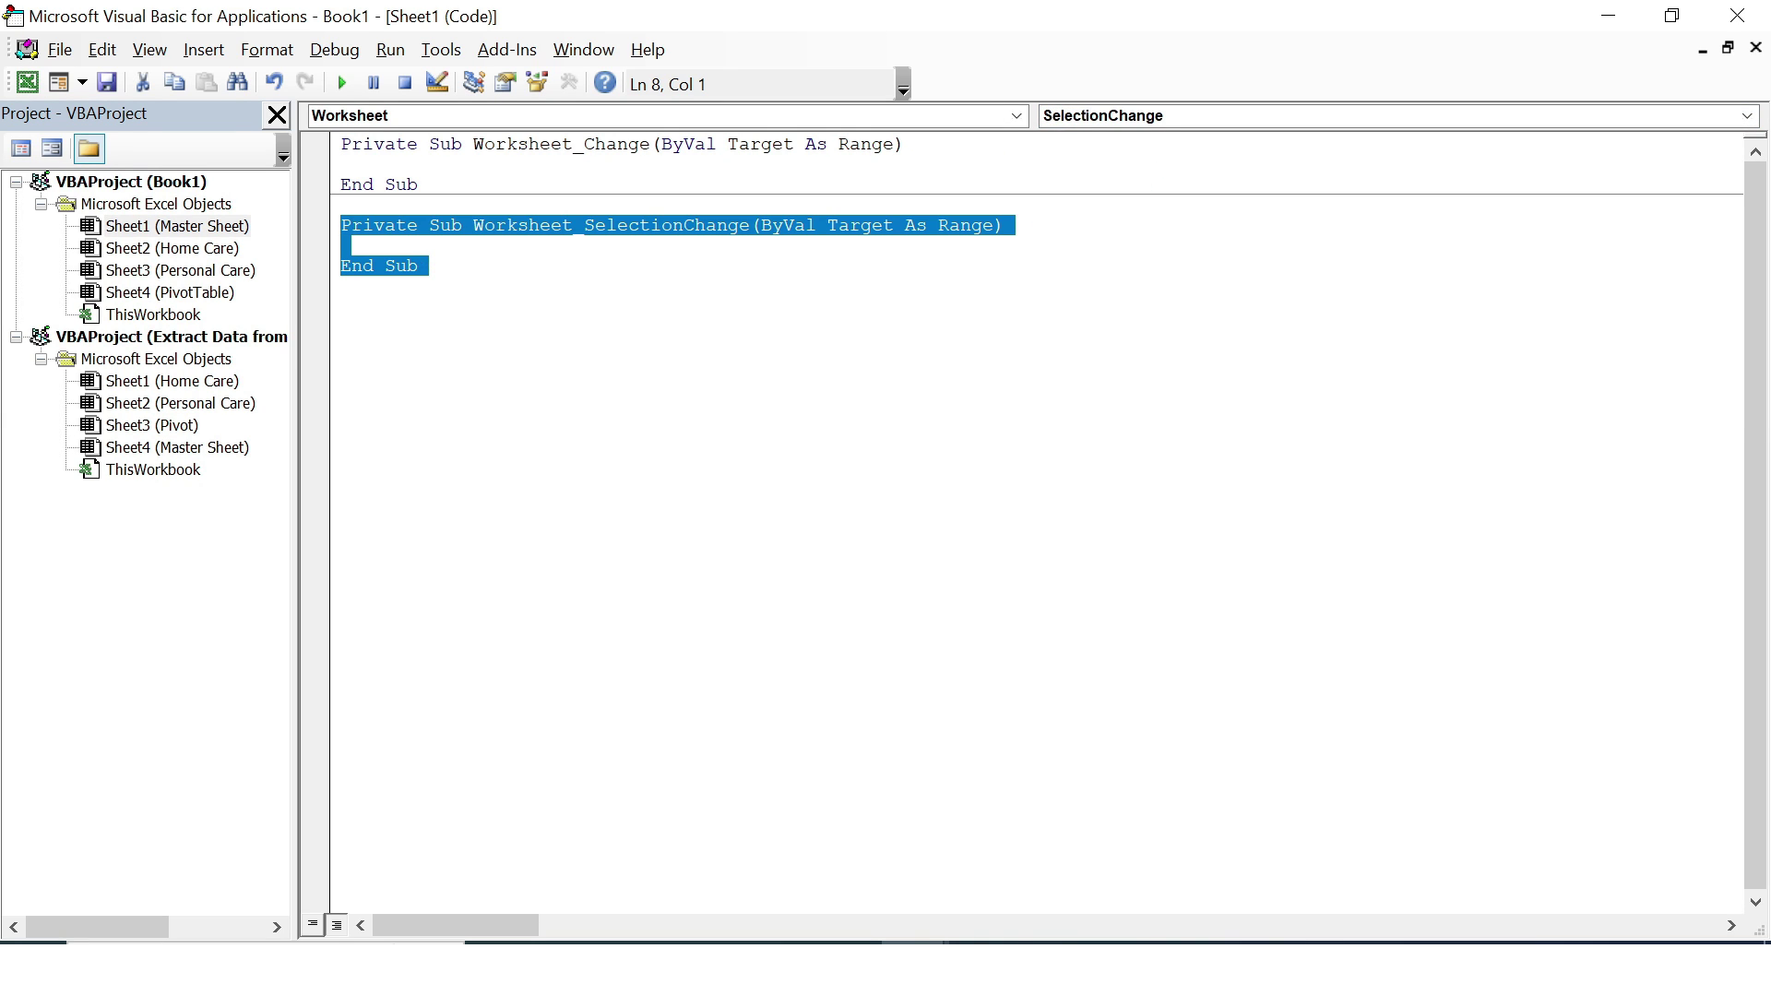
key("Delete")
Write ThisWorkbook.RefreshAll inside Worksheet_Change
left_click(341, 165)
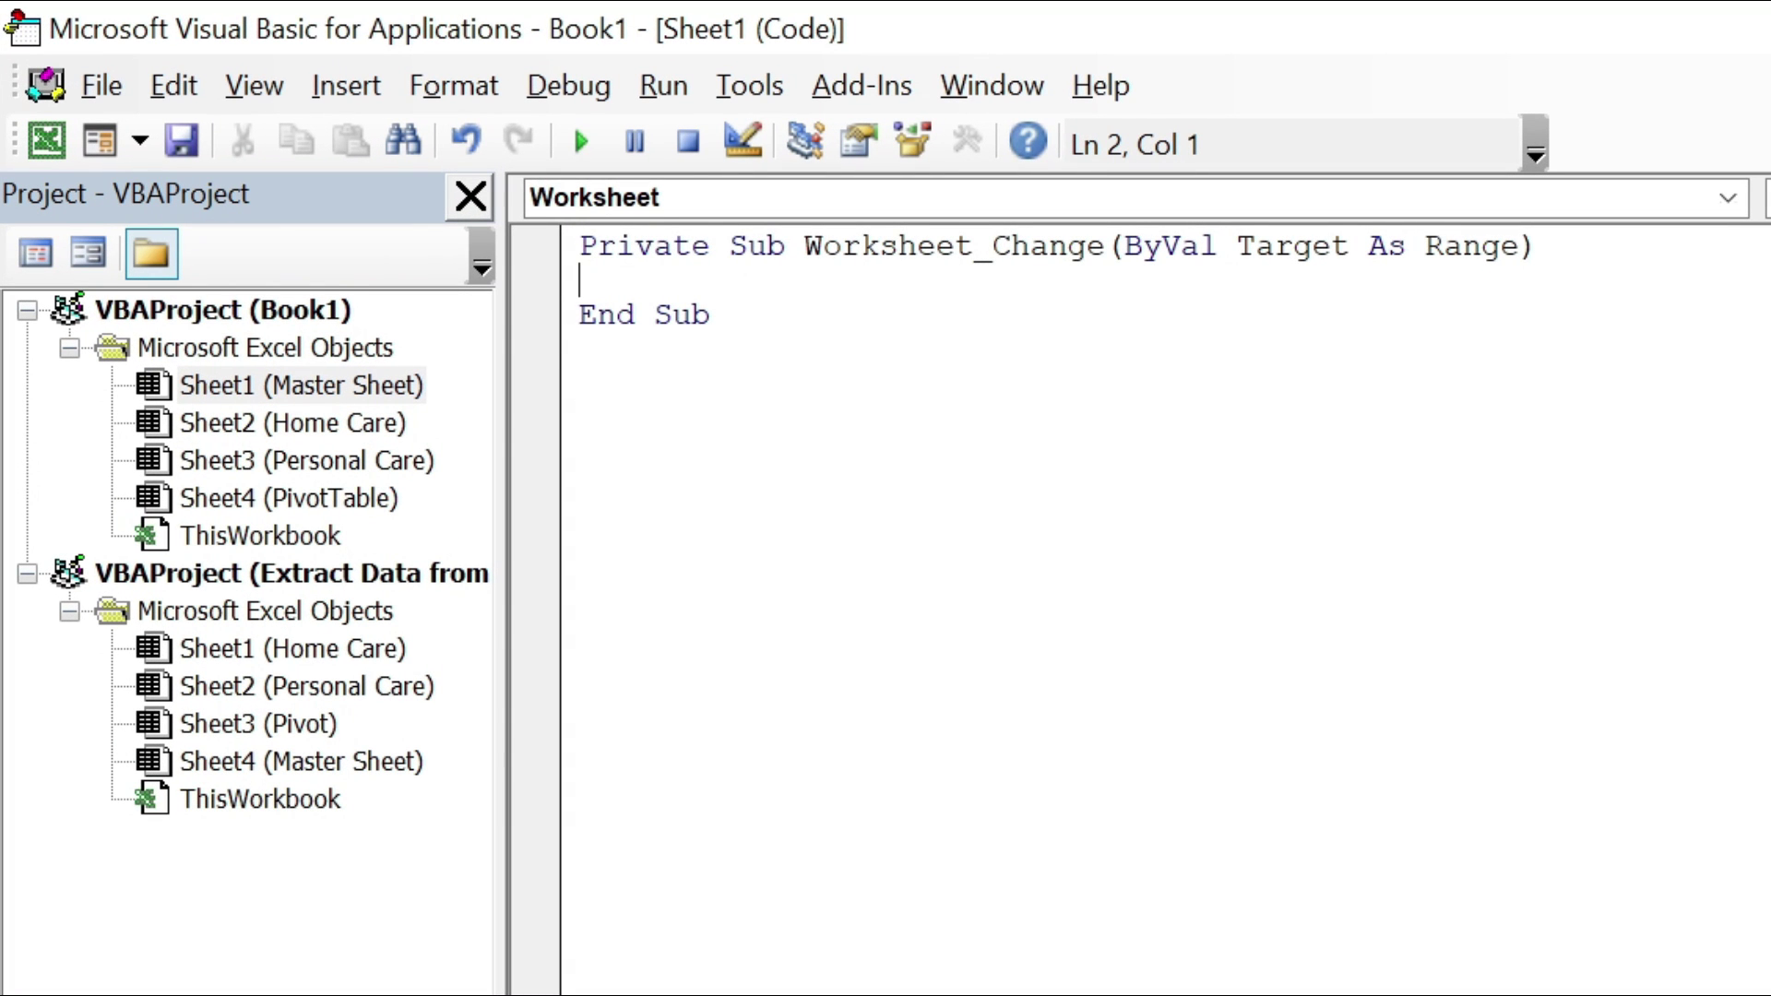
type("Thisworkbook.")
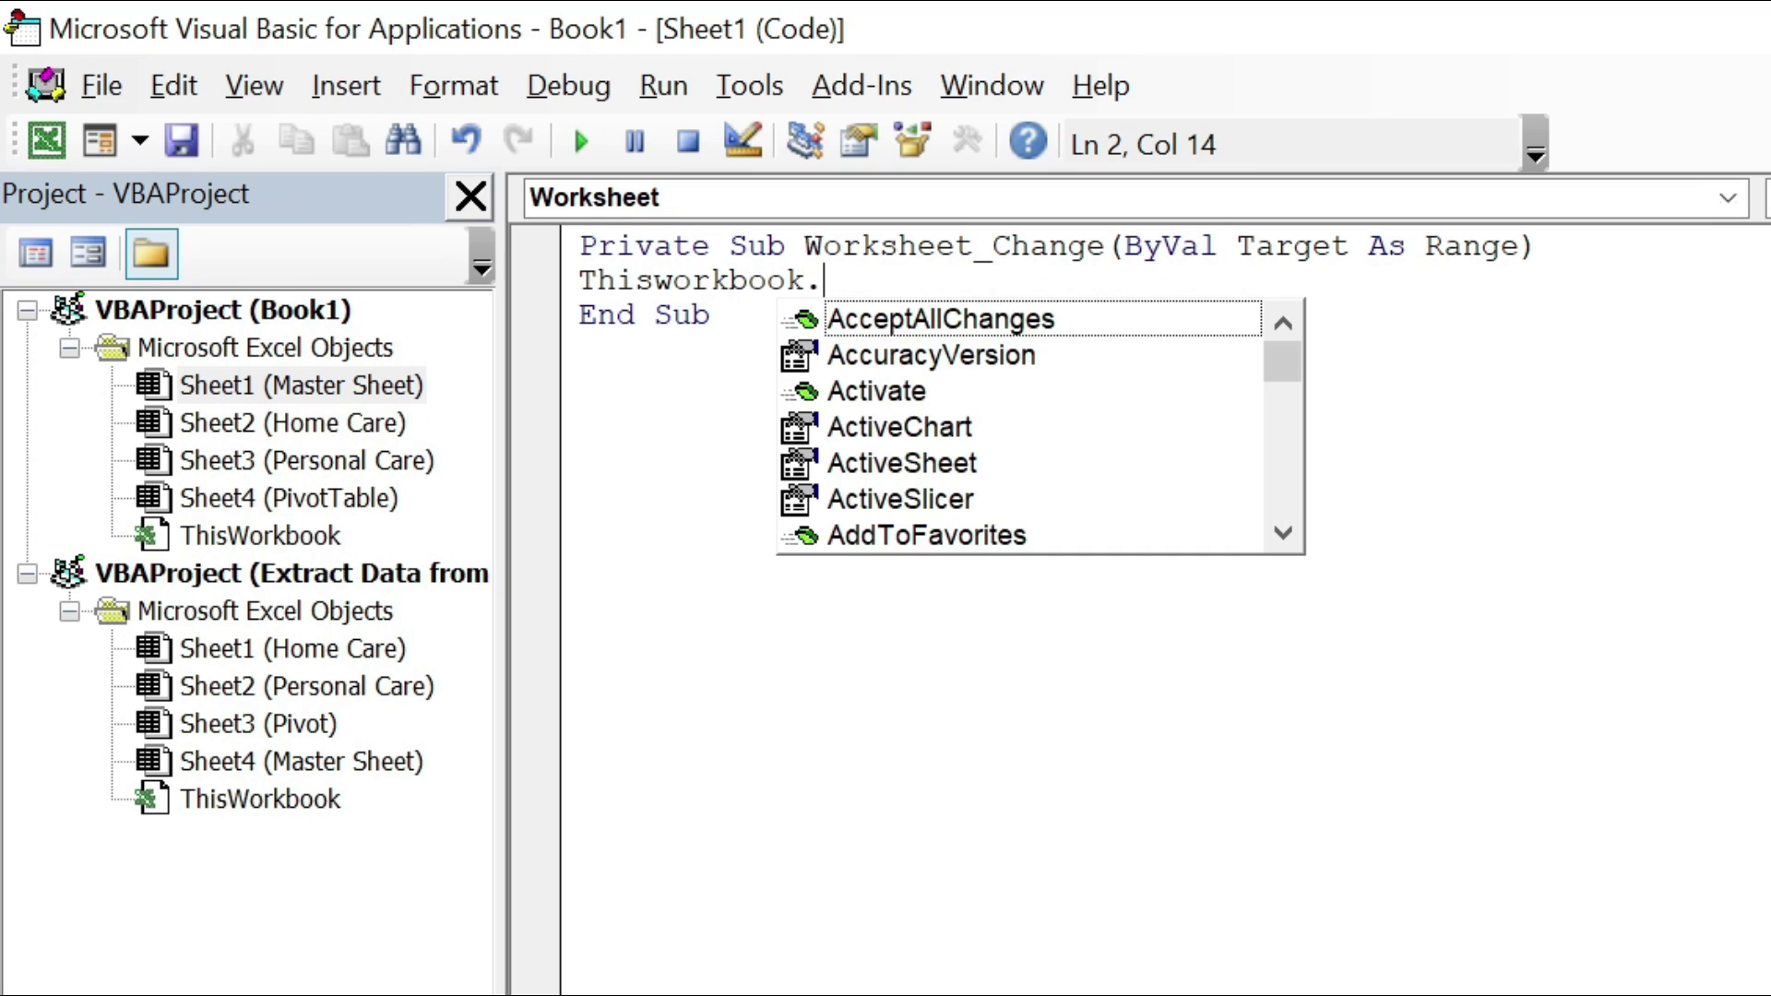
type("ref")
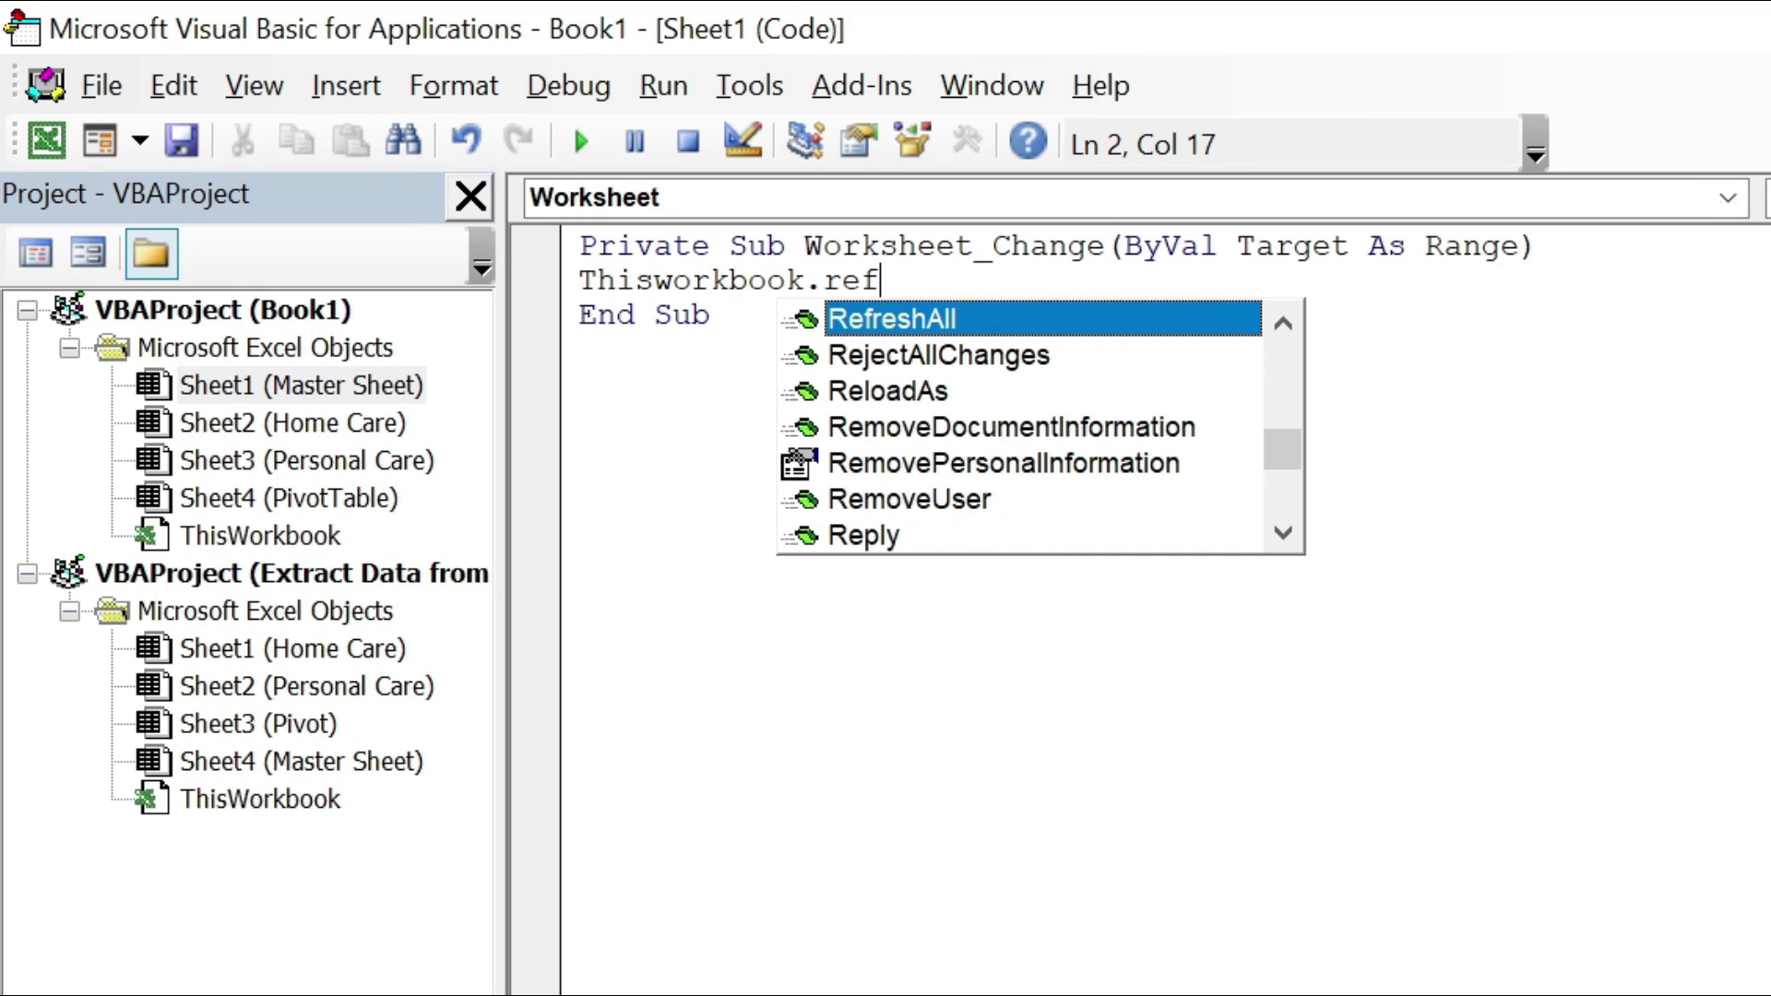
double_click(1098, 323)
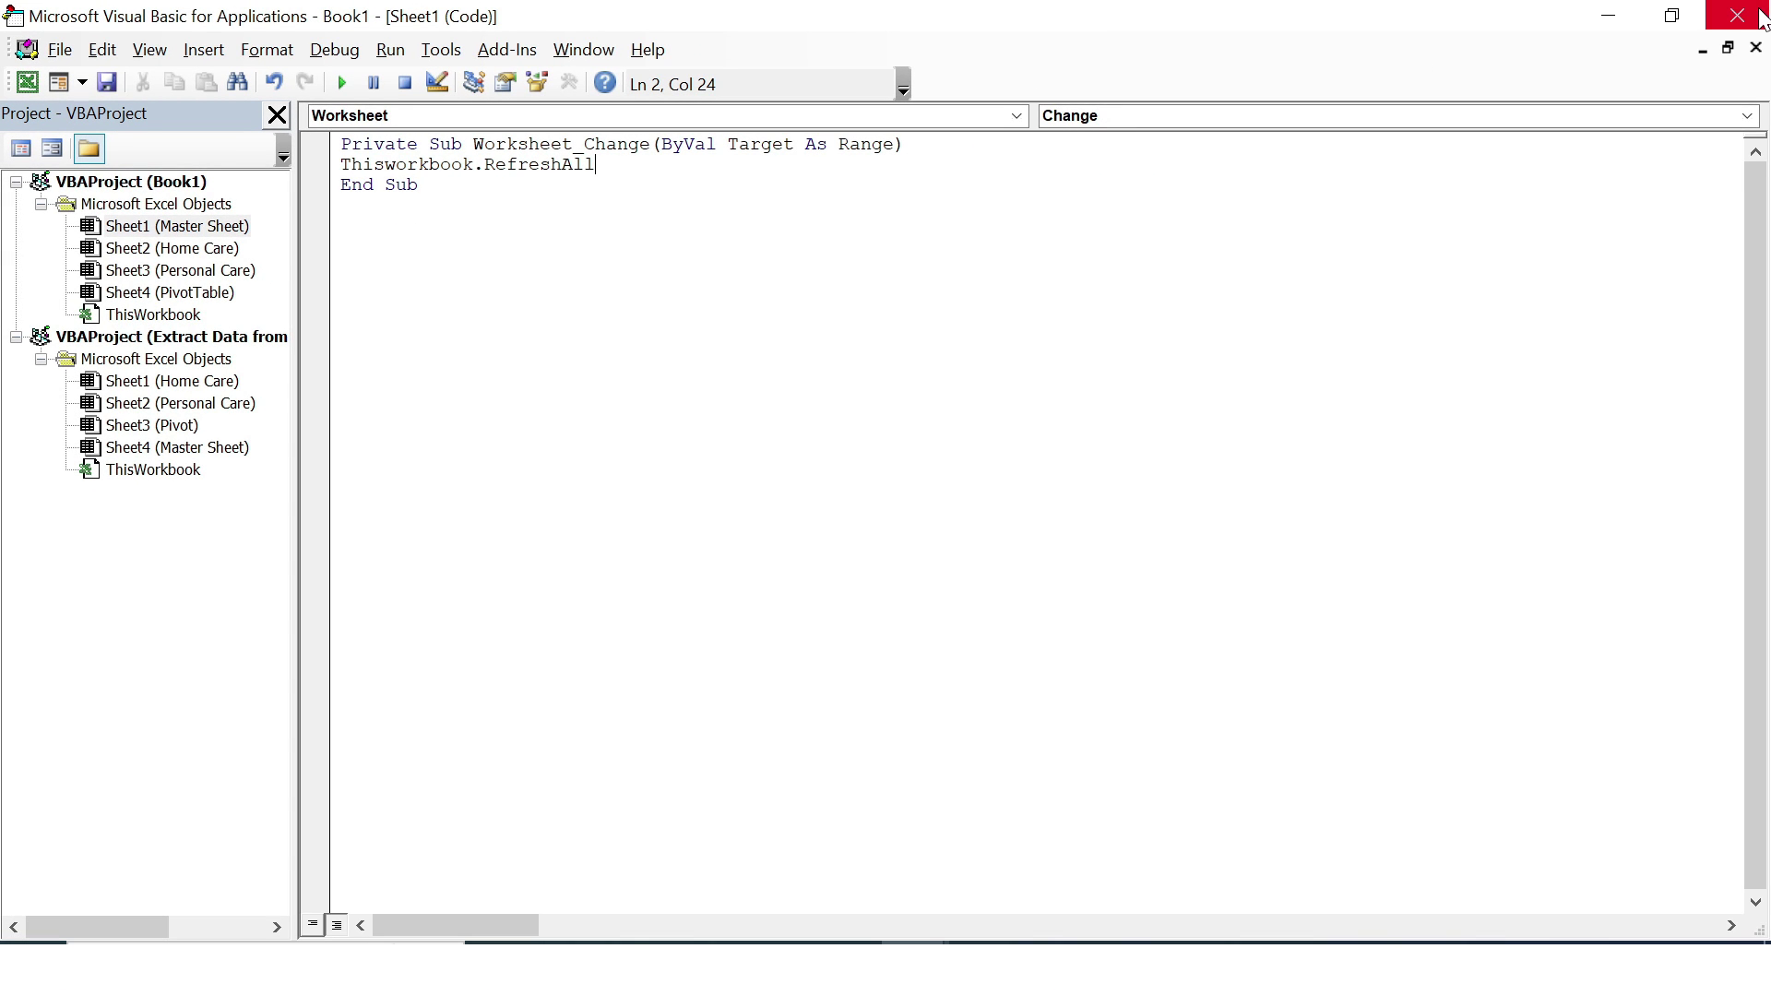
Leave the VBA editor and check Toilet Cleaner, the Home Care pivot's last entry, then return to Master Sheet
left_click(1757, 15)
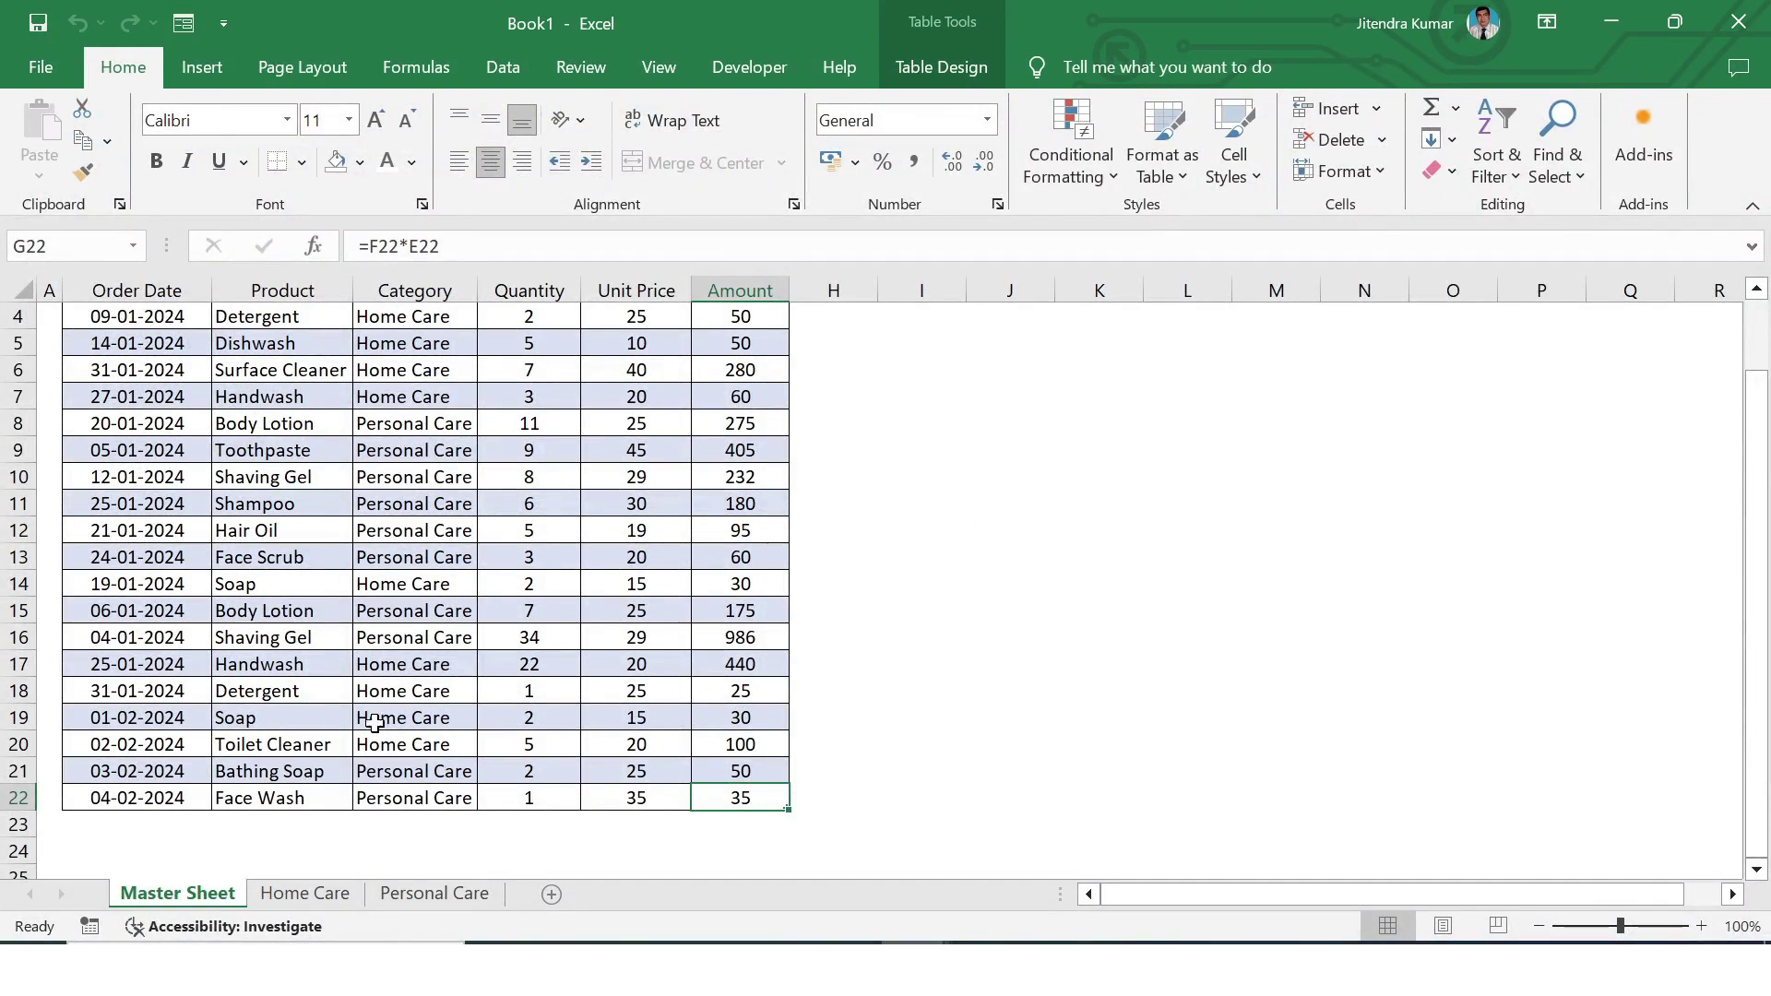
left_click(158, 824)
left_click_drag(158, 825, 753, 815)
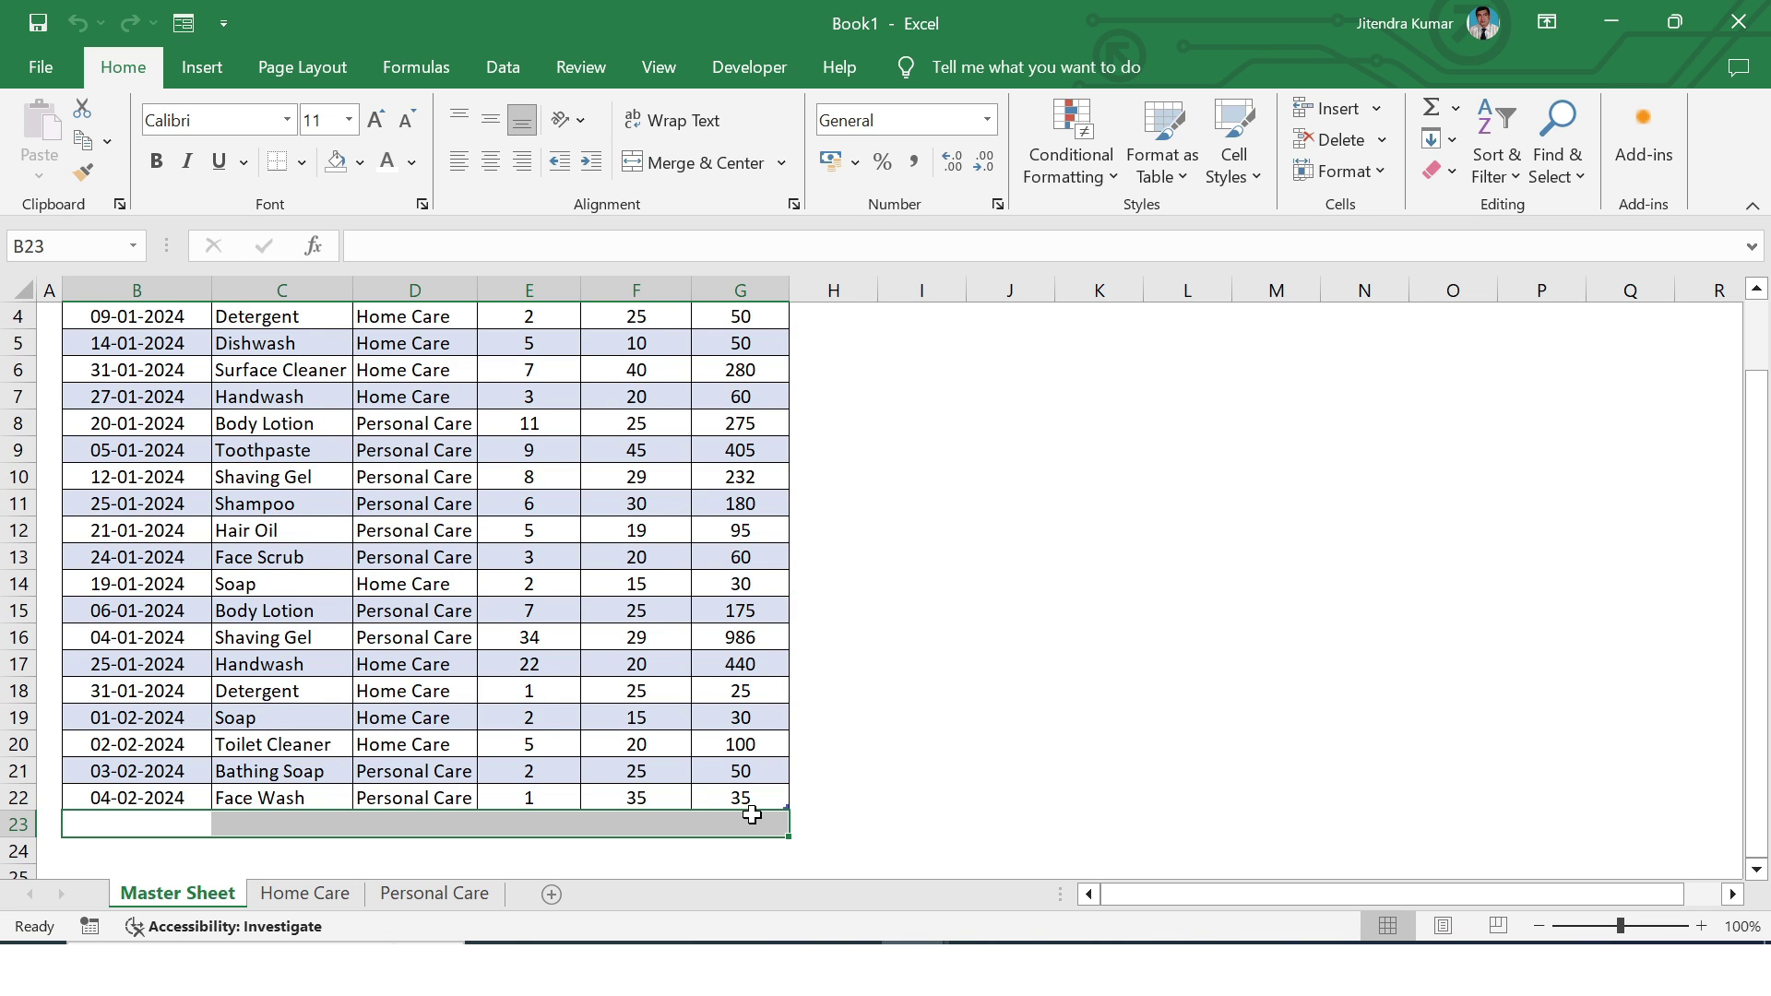
left_click(304, 894)
left_click_drag(137, 618, 556, 610)
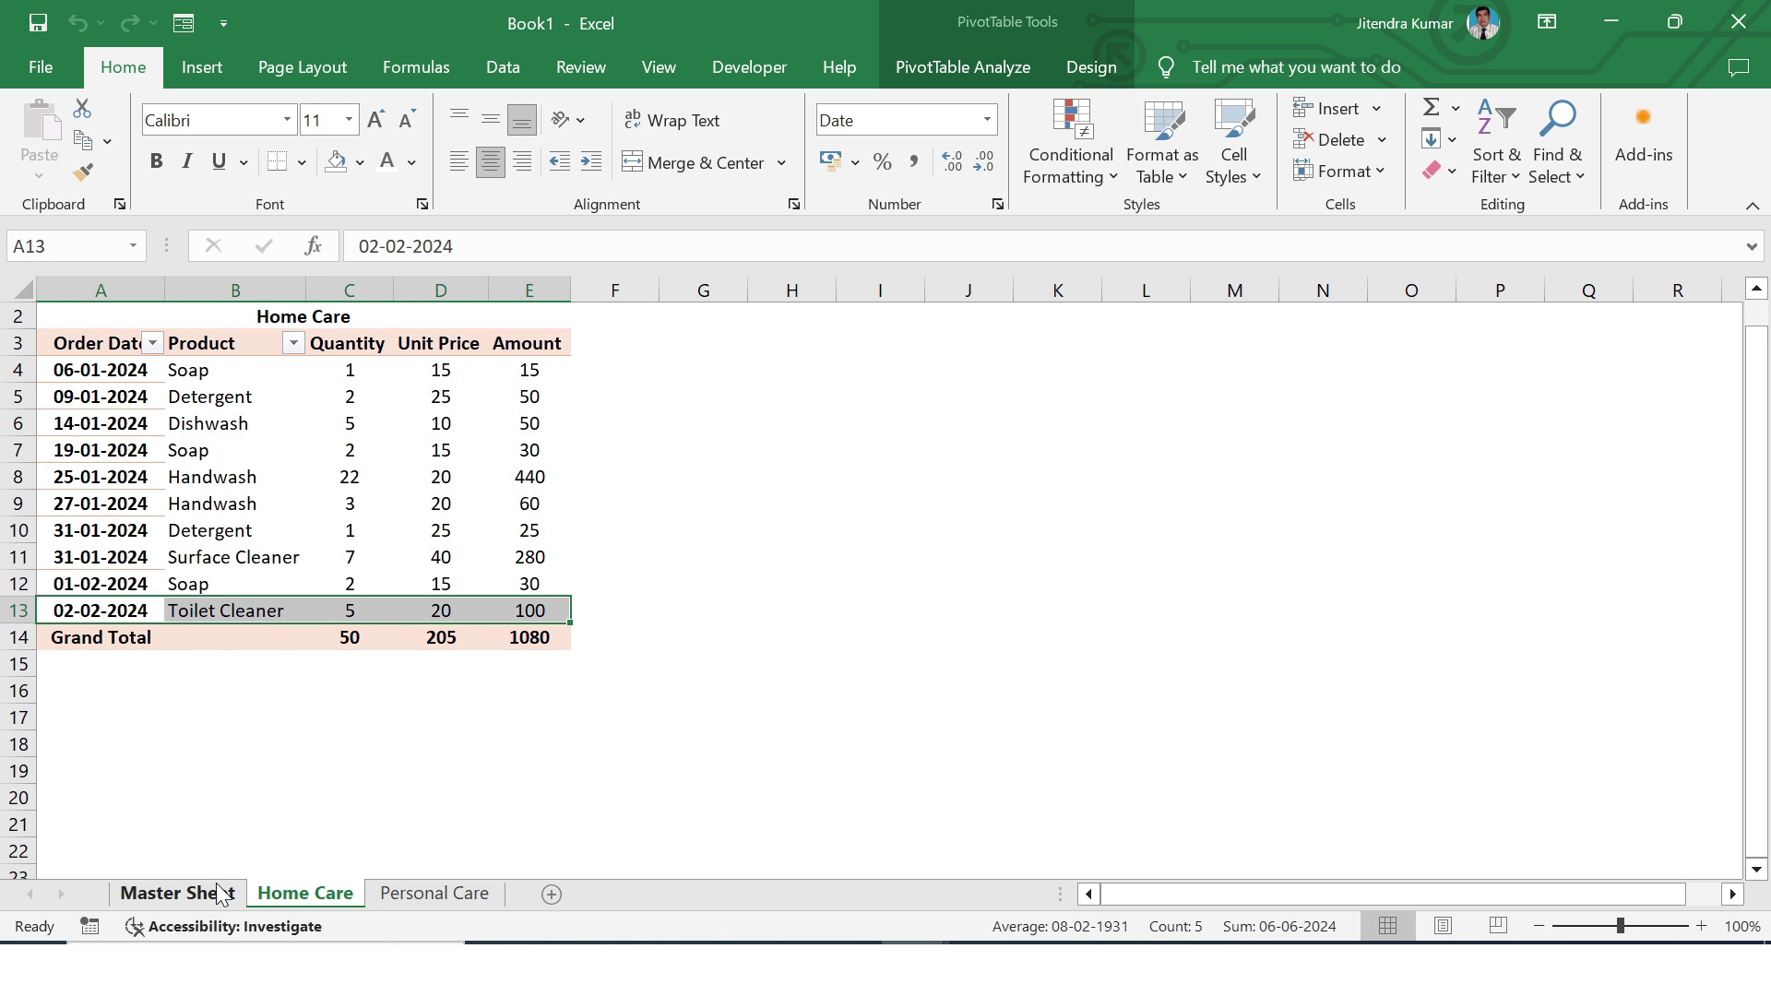
left_click(177, 894)
left_click(157, 823)
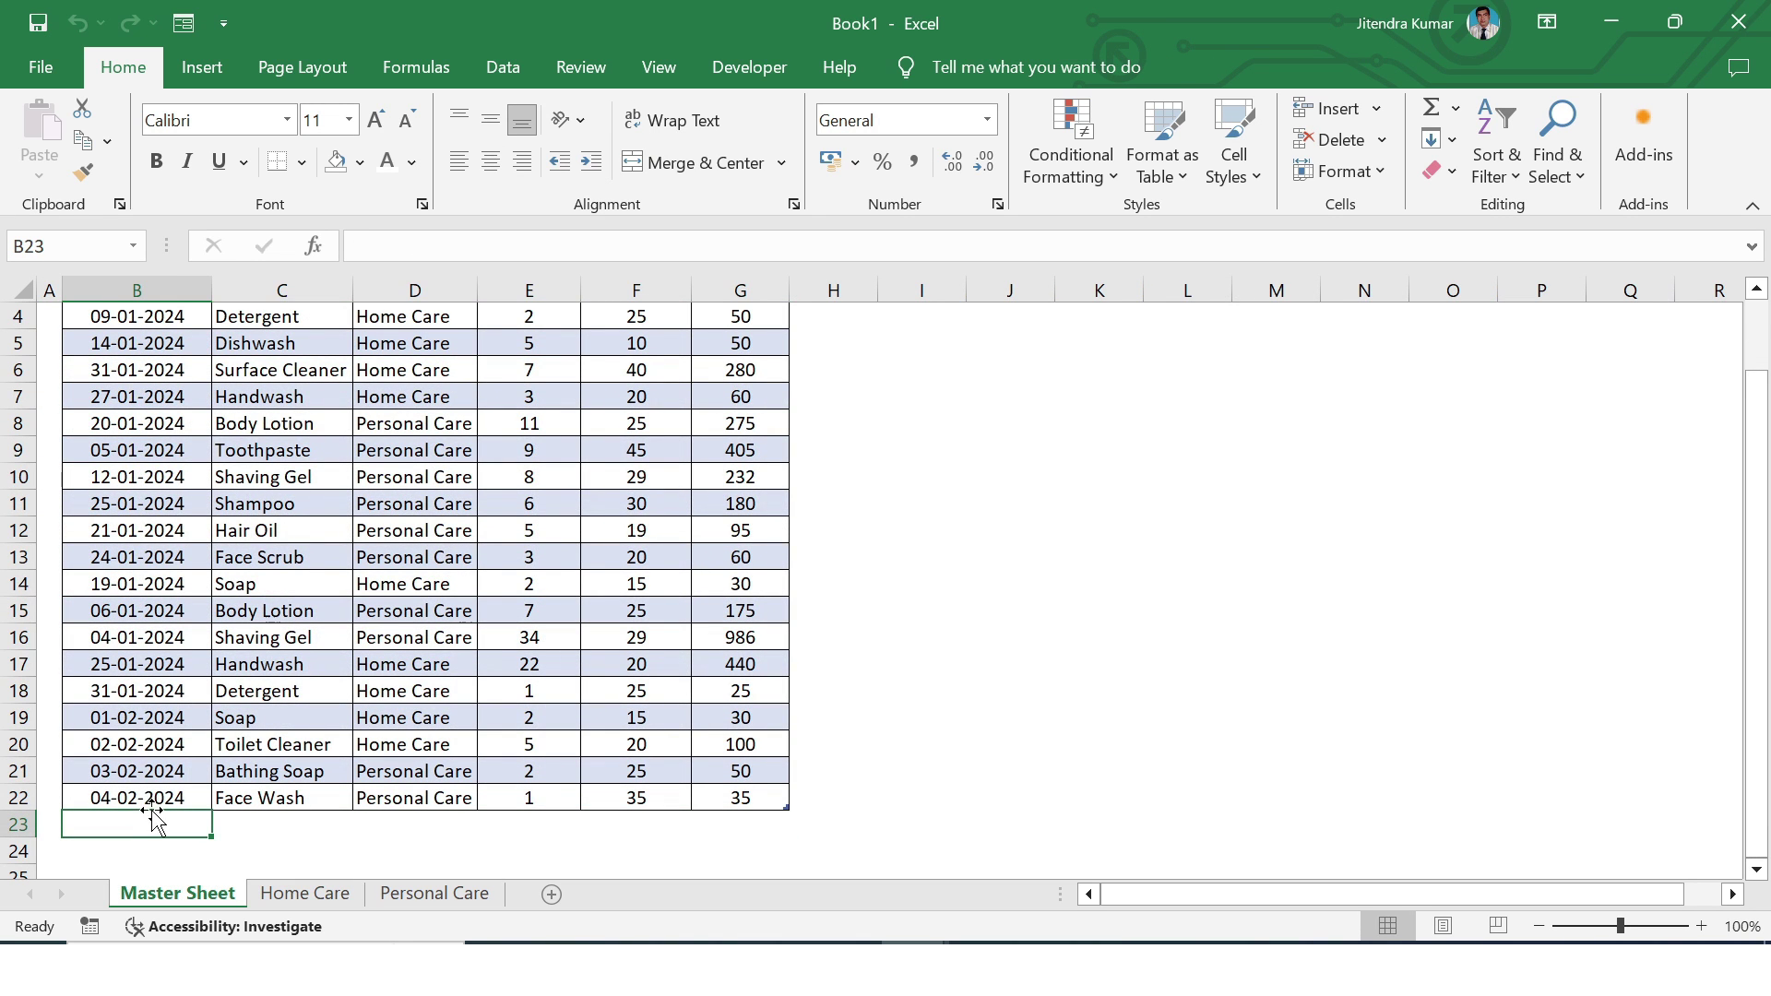
Copy table row 22 down into a new row 23
left_click(150, 797)
key("ctrl+shift+Right")
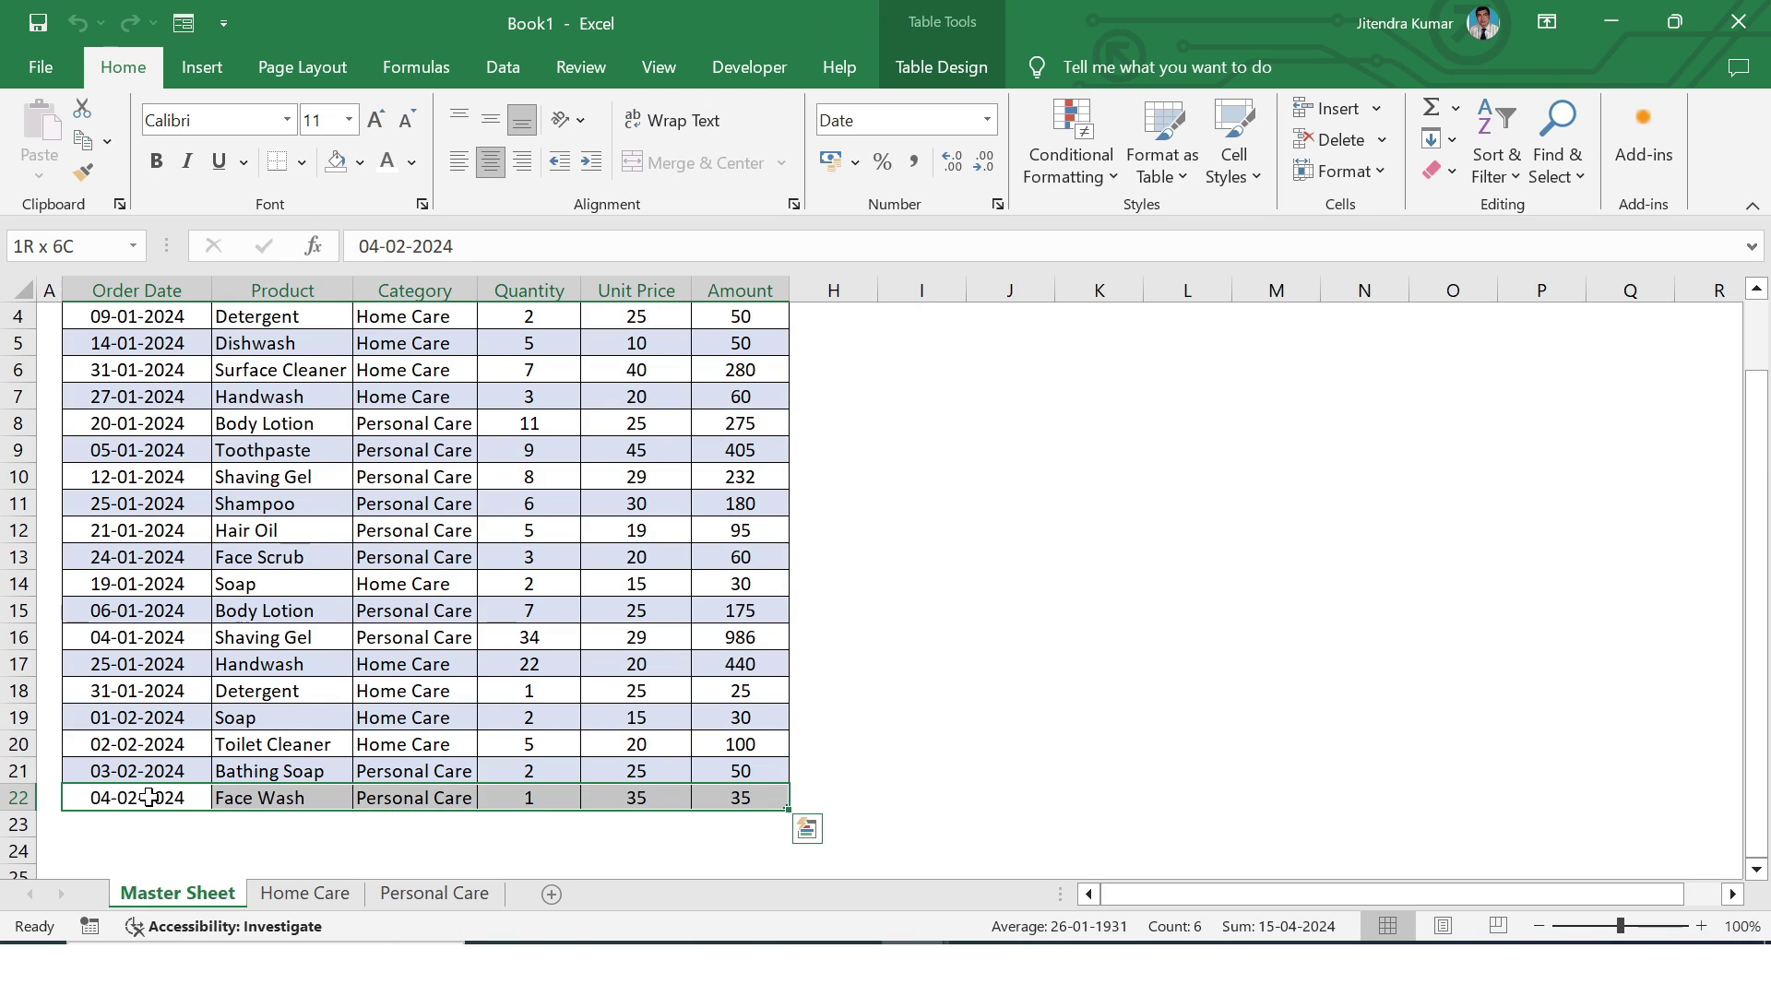
left_click_drag(796, 809, 789, 834)
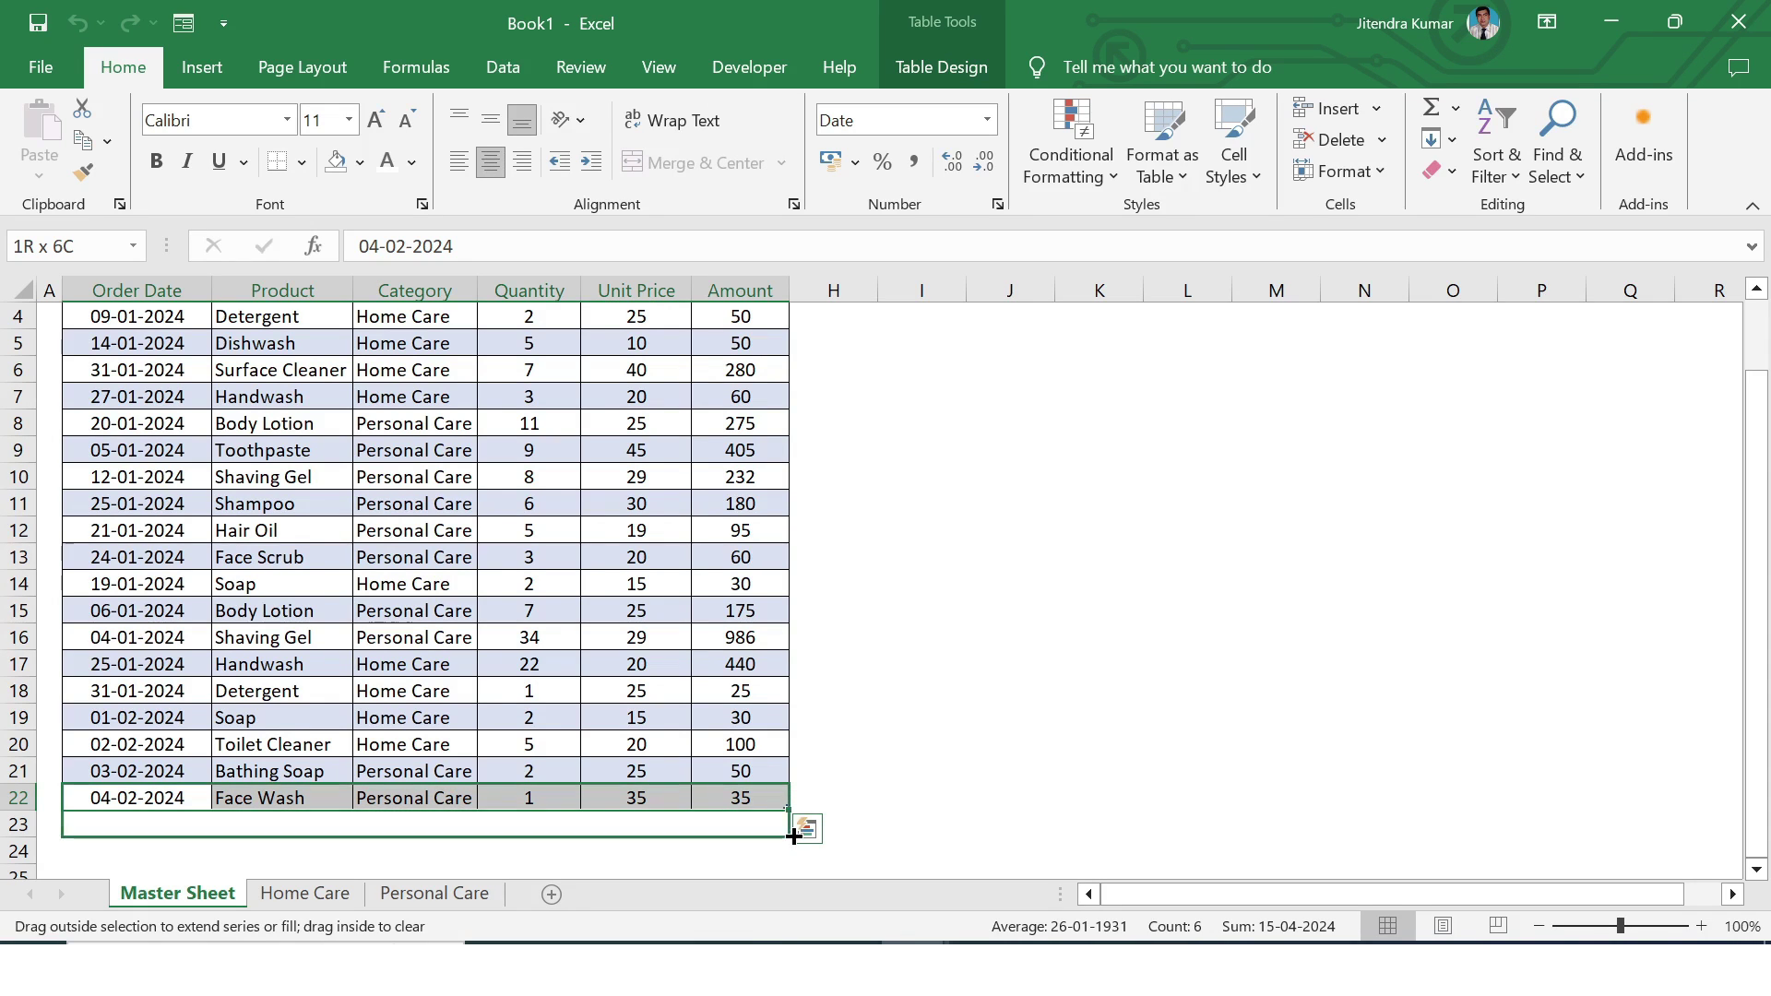
Fill row 23 with Washing Brush, Home Care, quantity 20, price 10
left_click(277, 825)
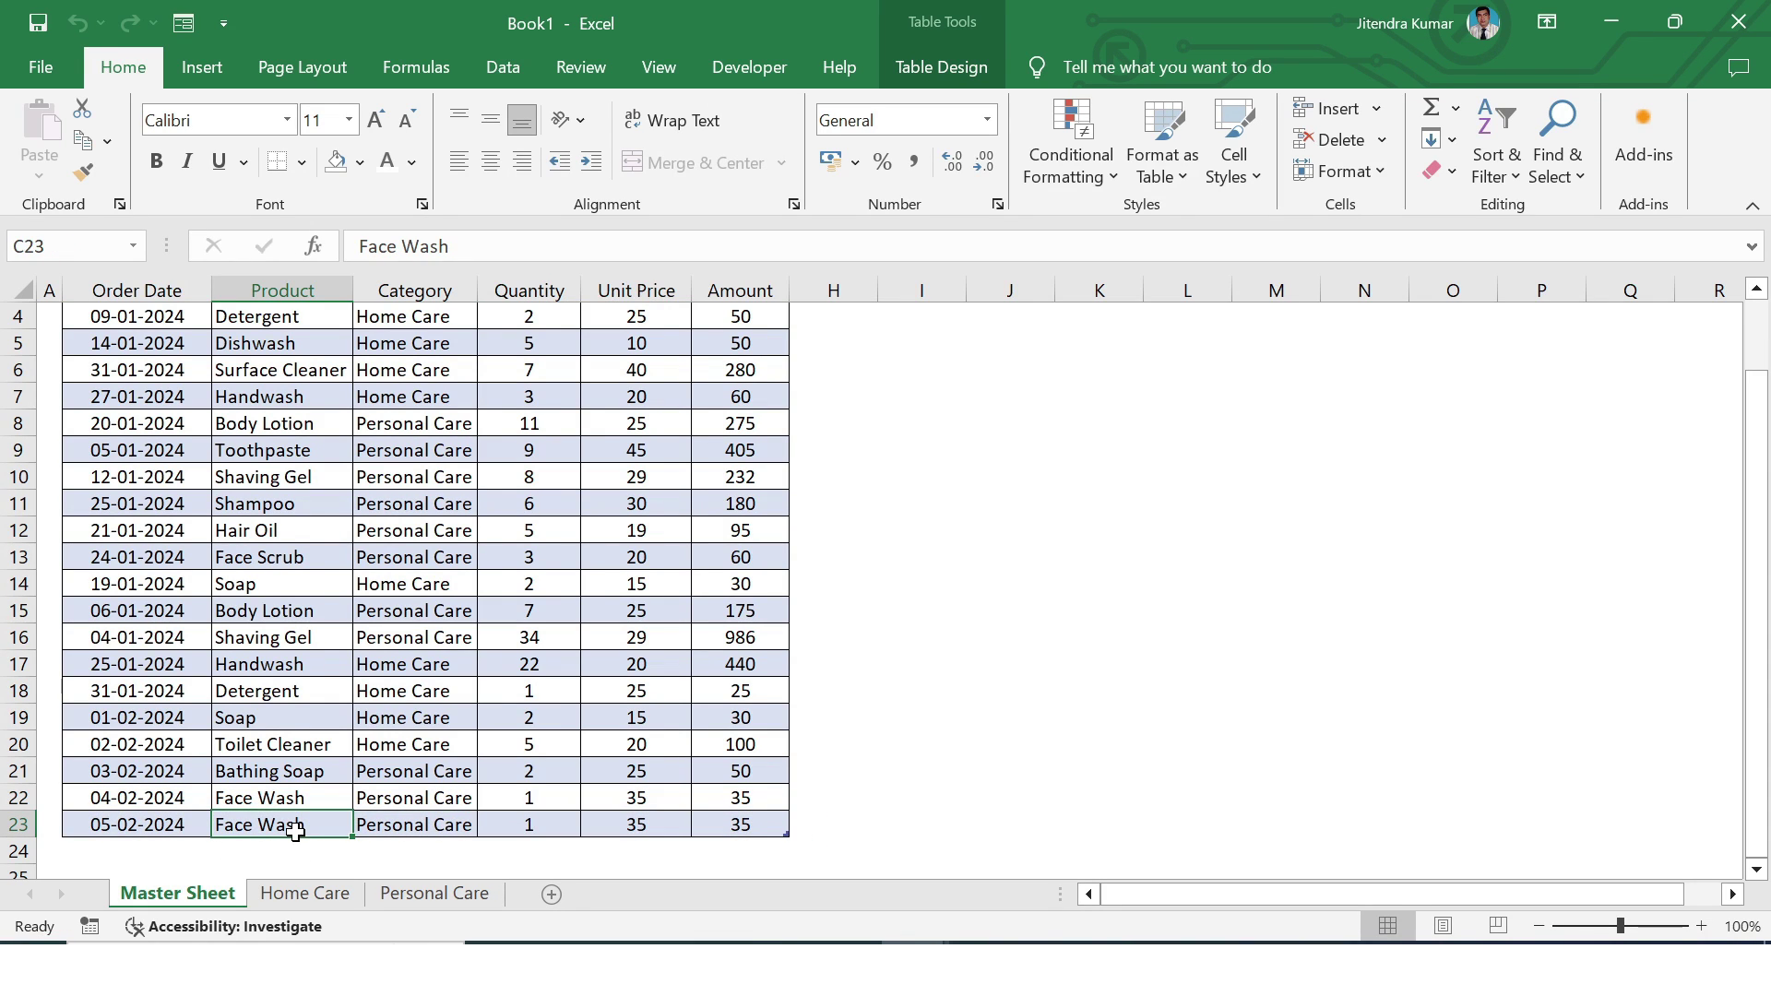
type("Washing")
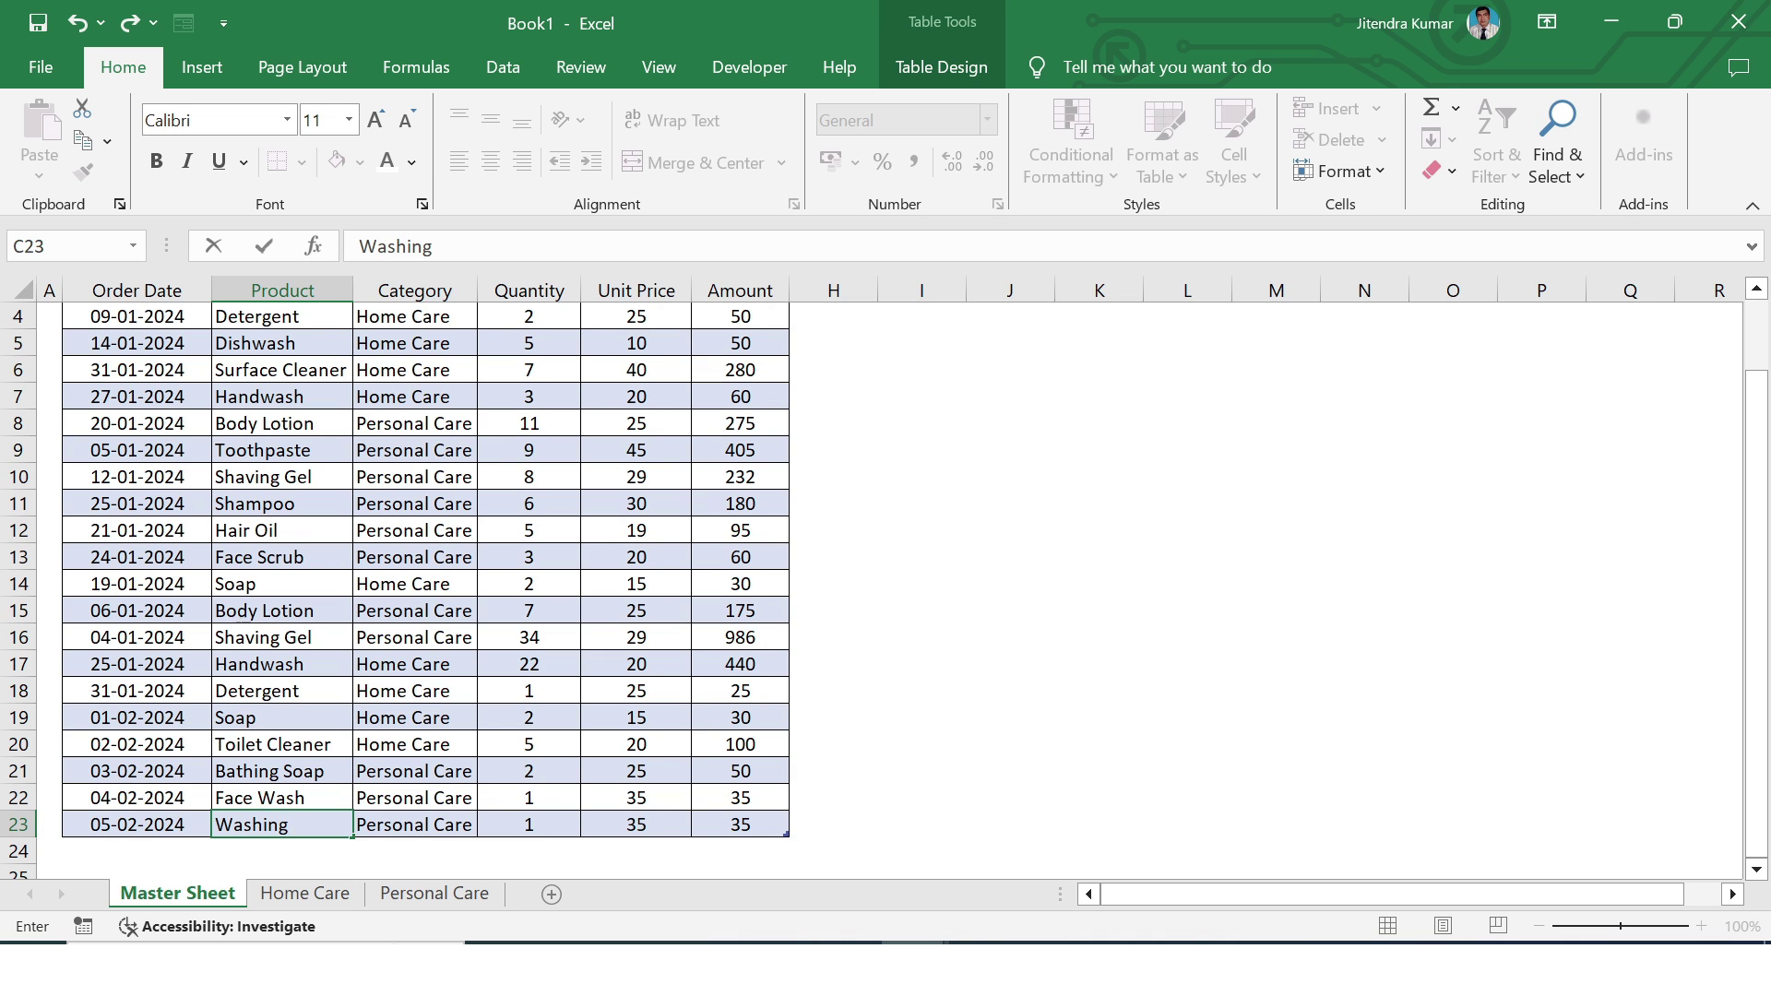
type(" Brush")
key("Tab")
type("H")
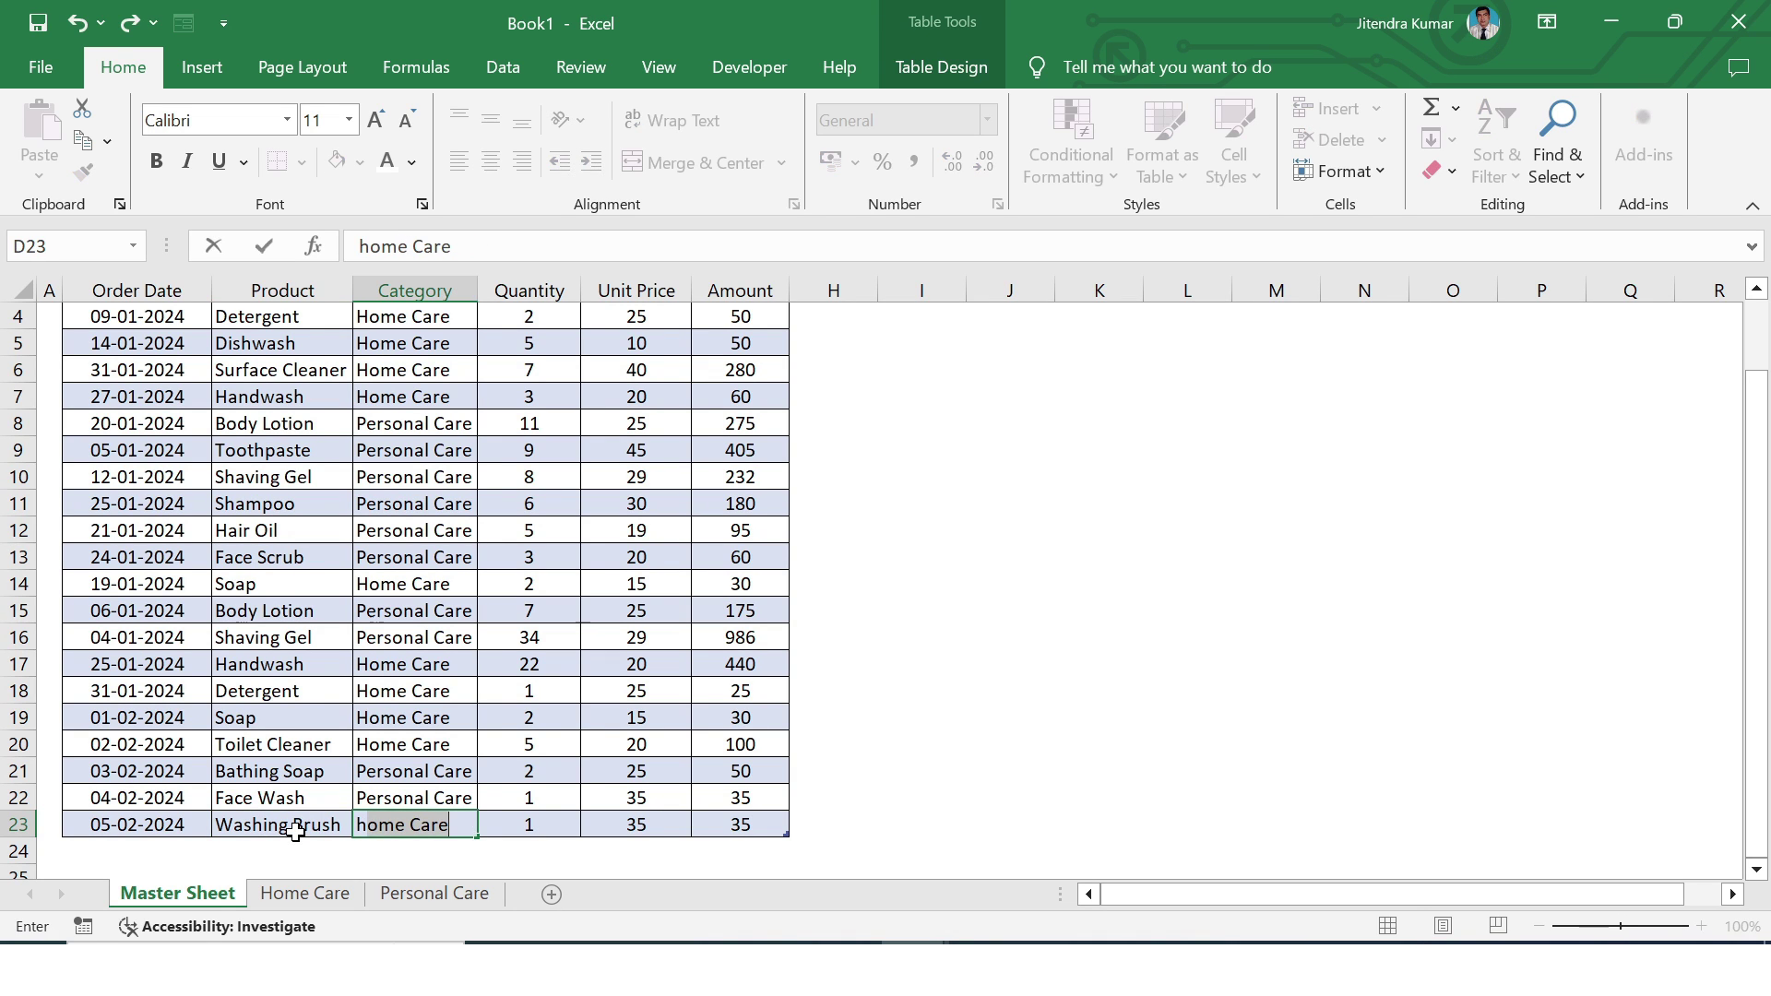
key("Tab")
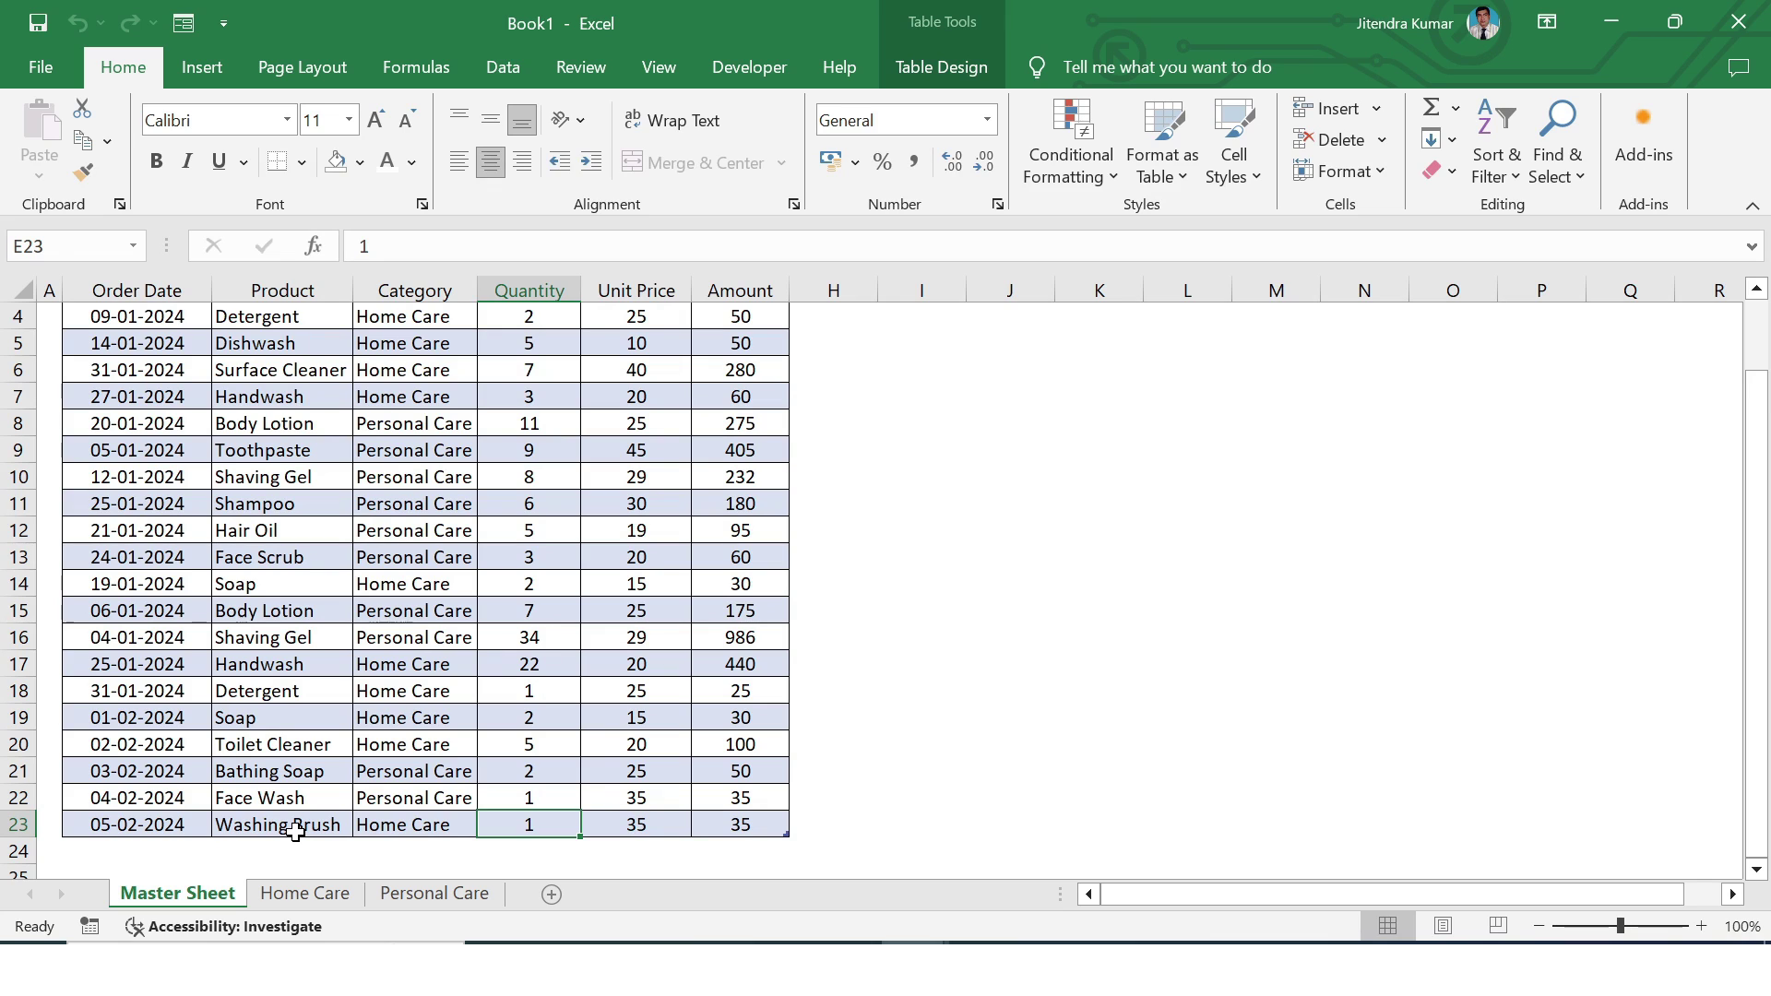
type("20")
key("Tab")
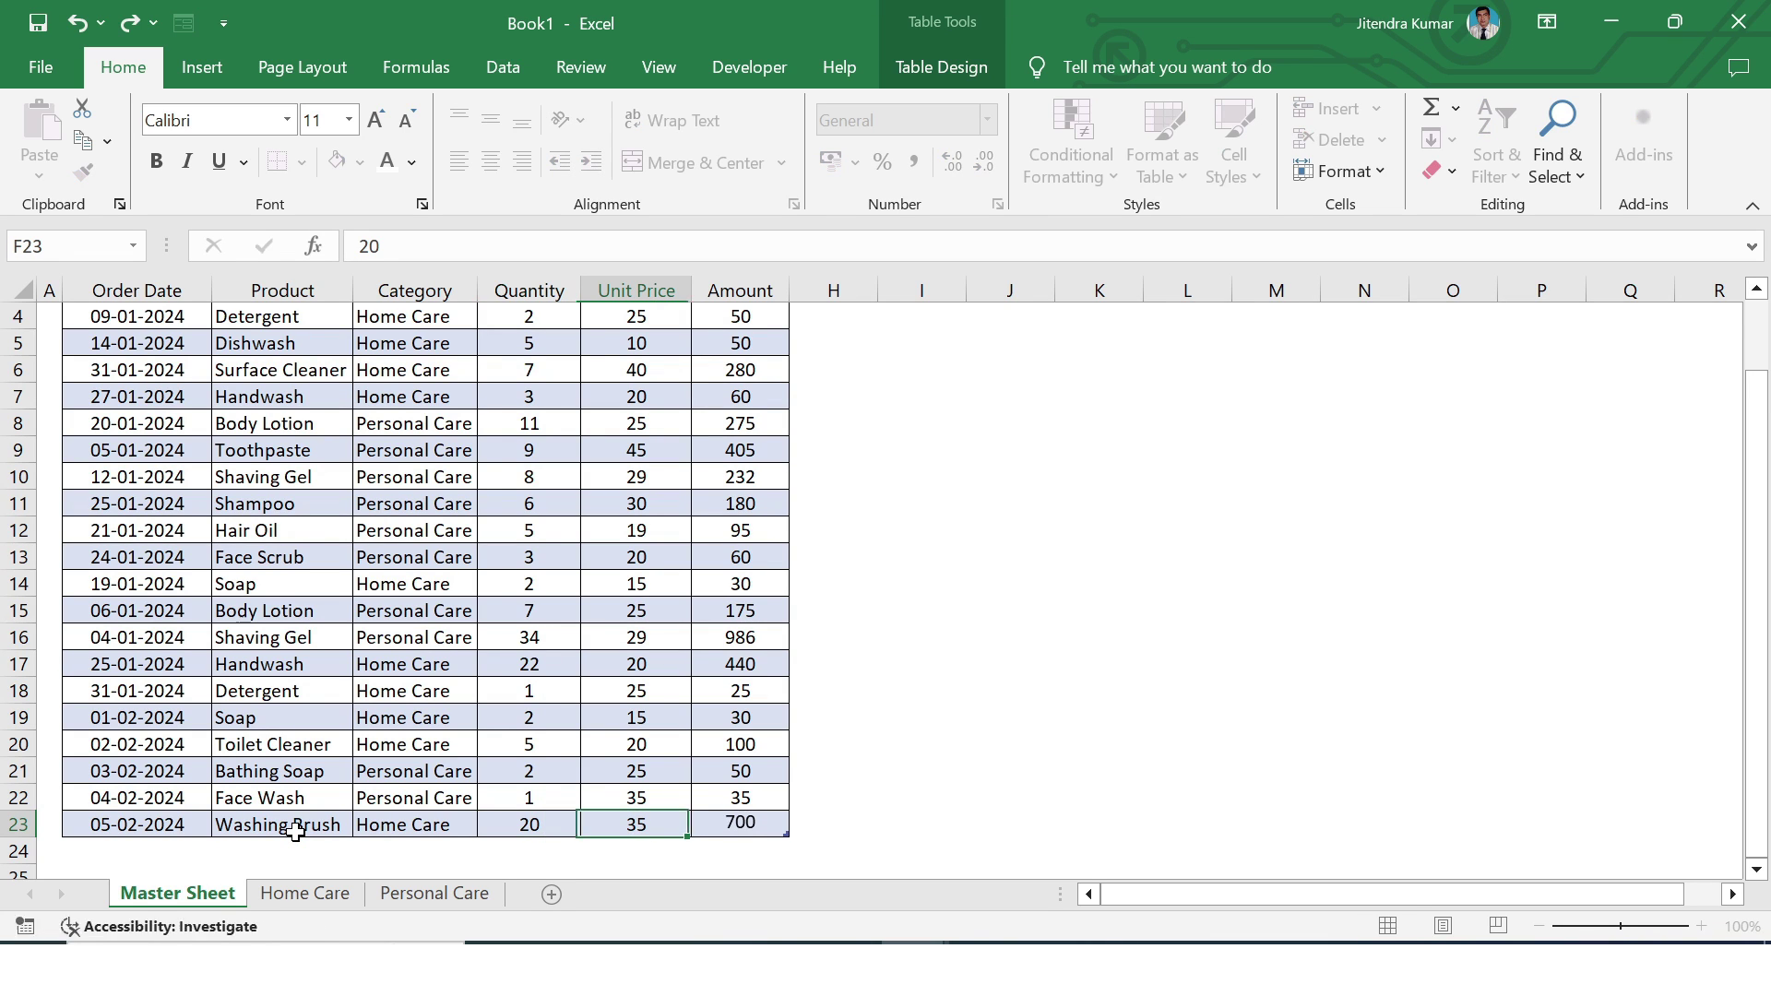
type("10")
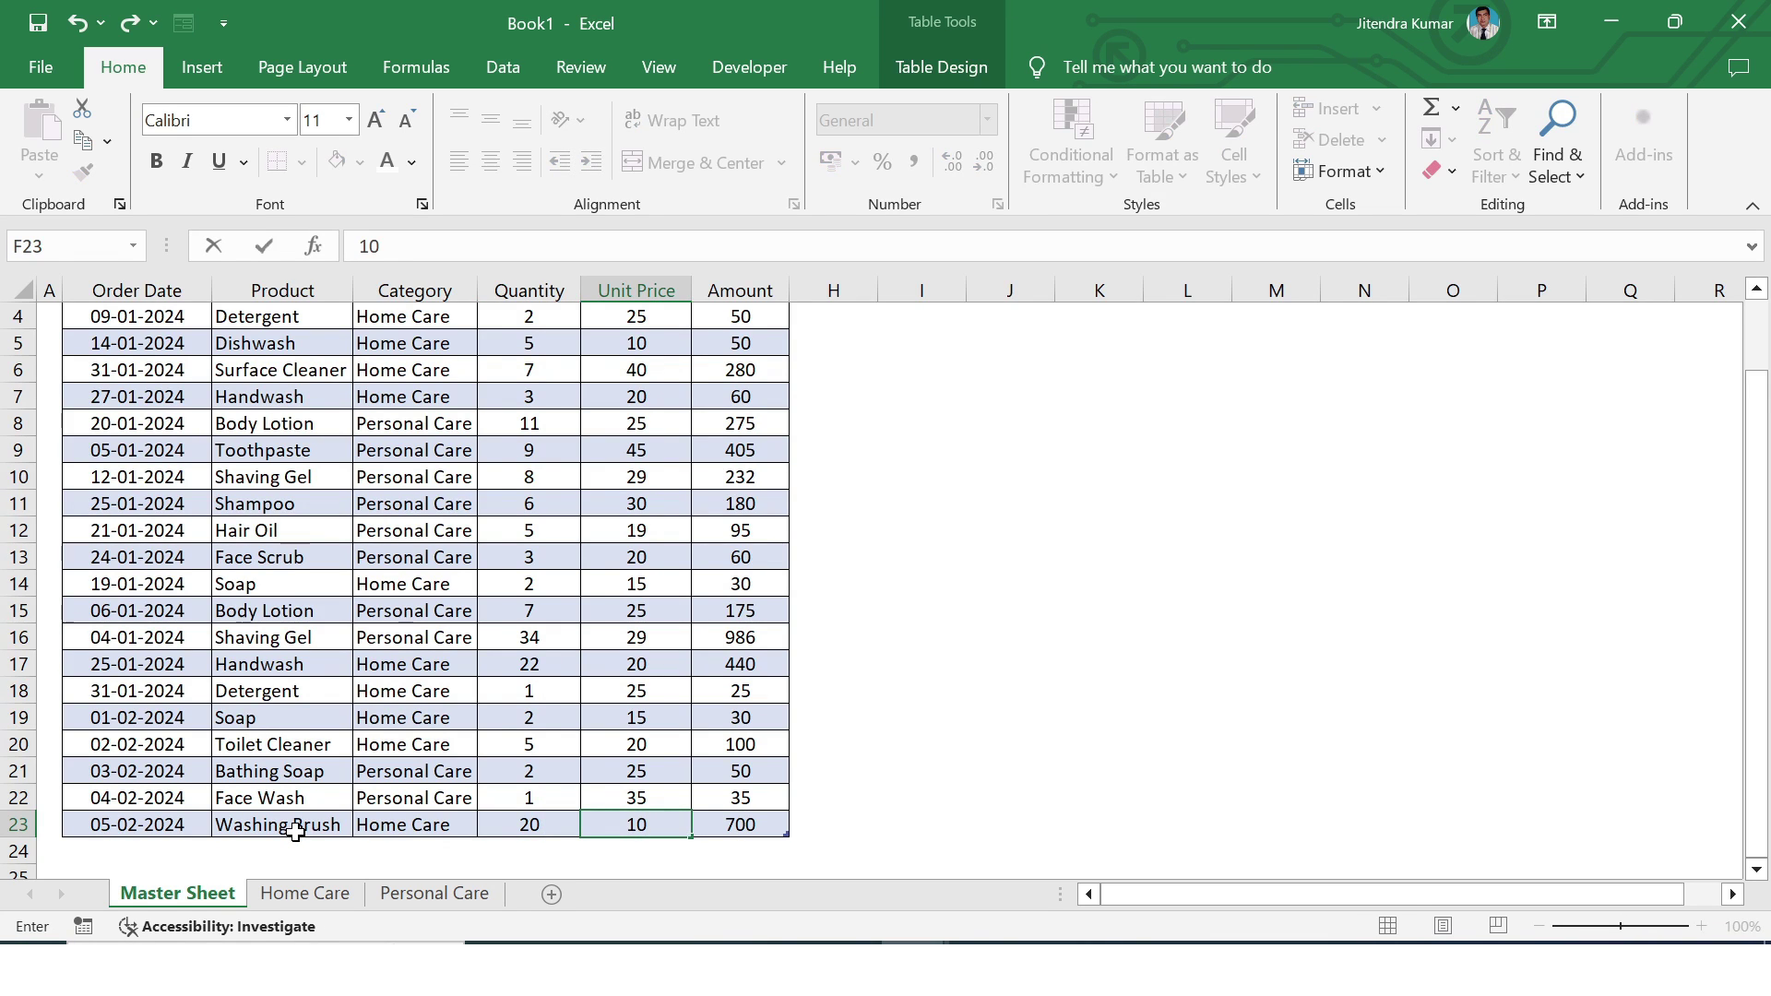
key("Tab")
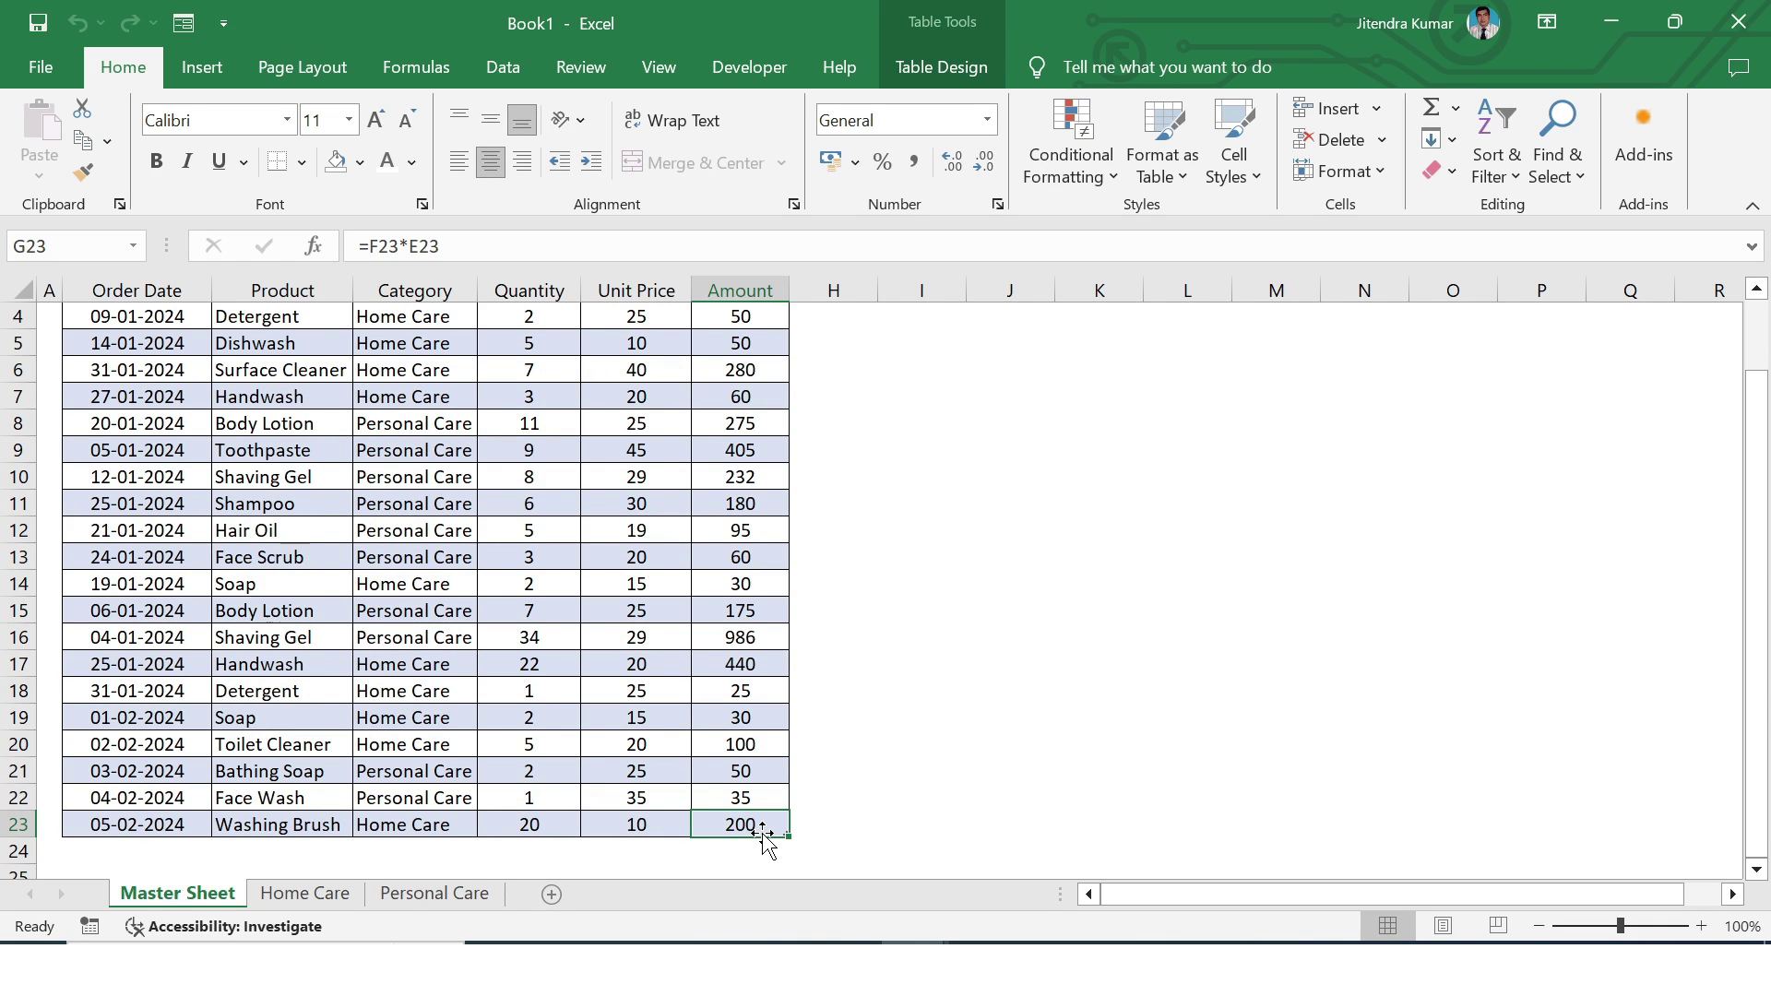
On the Home Care pivot, select the new Washing Brush row (20 at 10, total 1280)
left_click(336, 904)
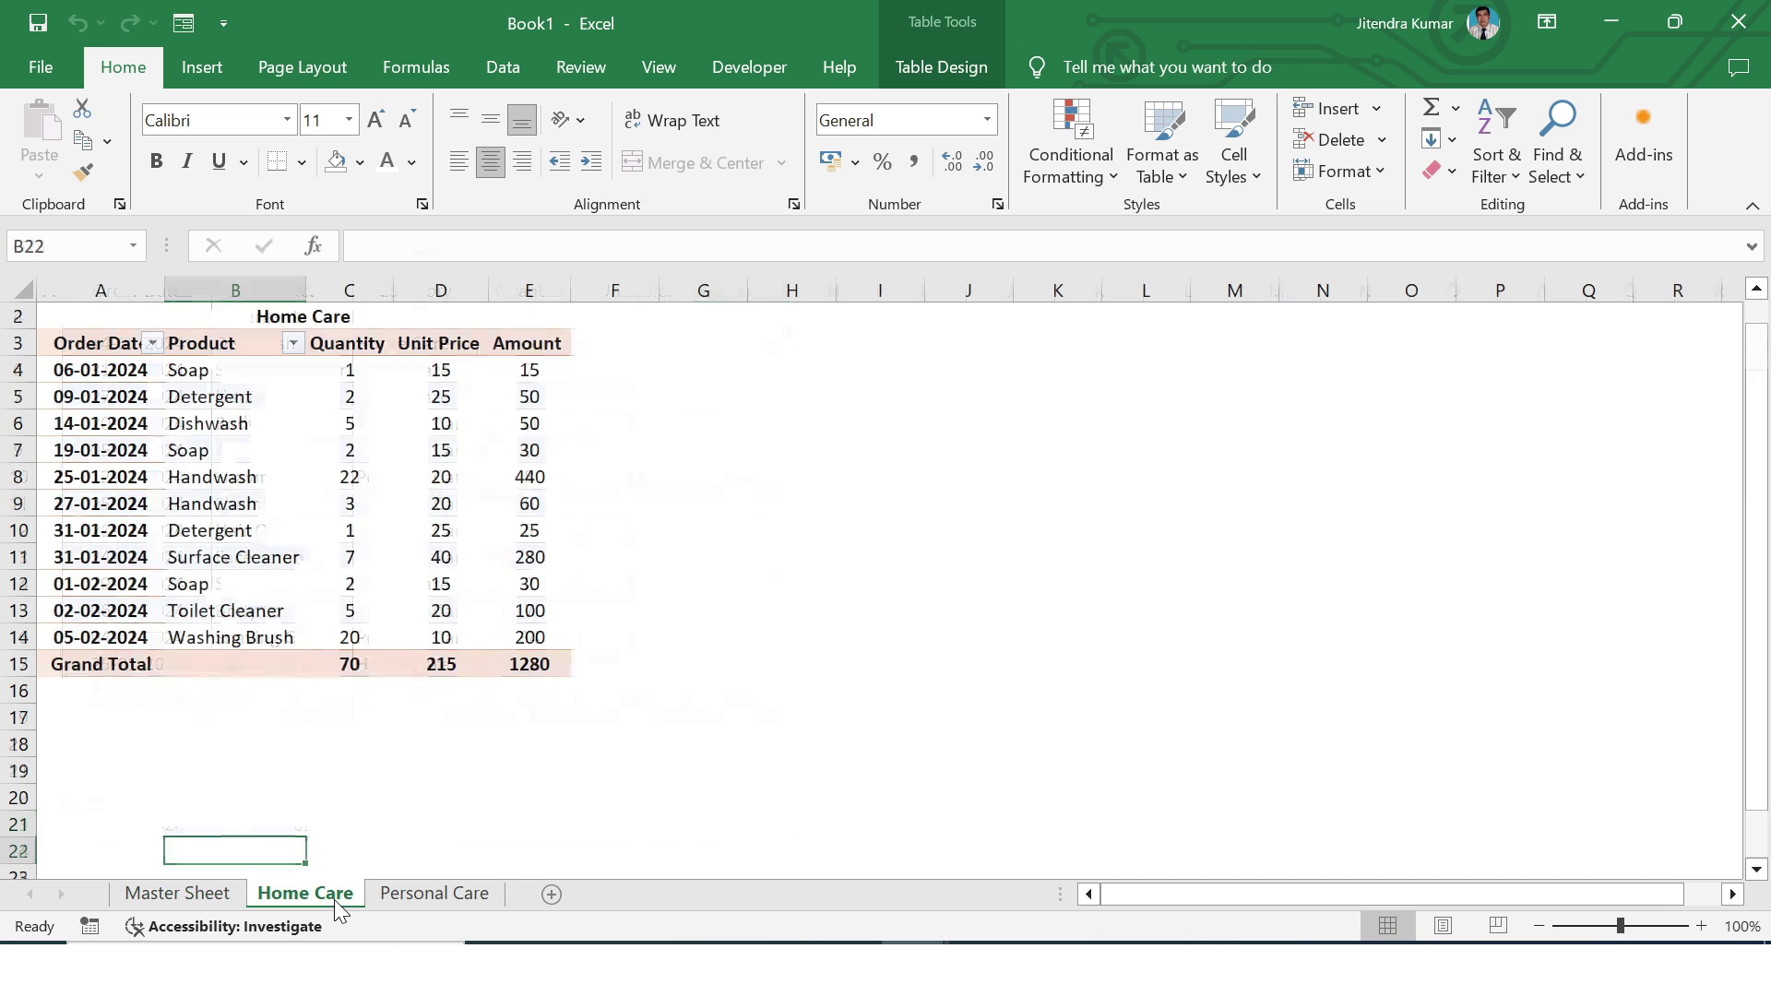
left_click_drag(222, 639, 521, 639)
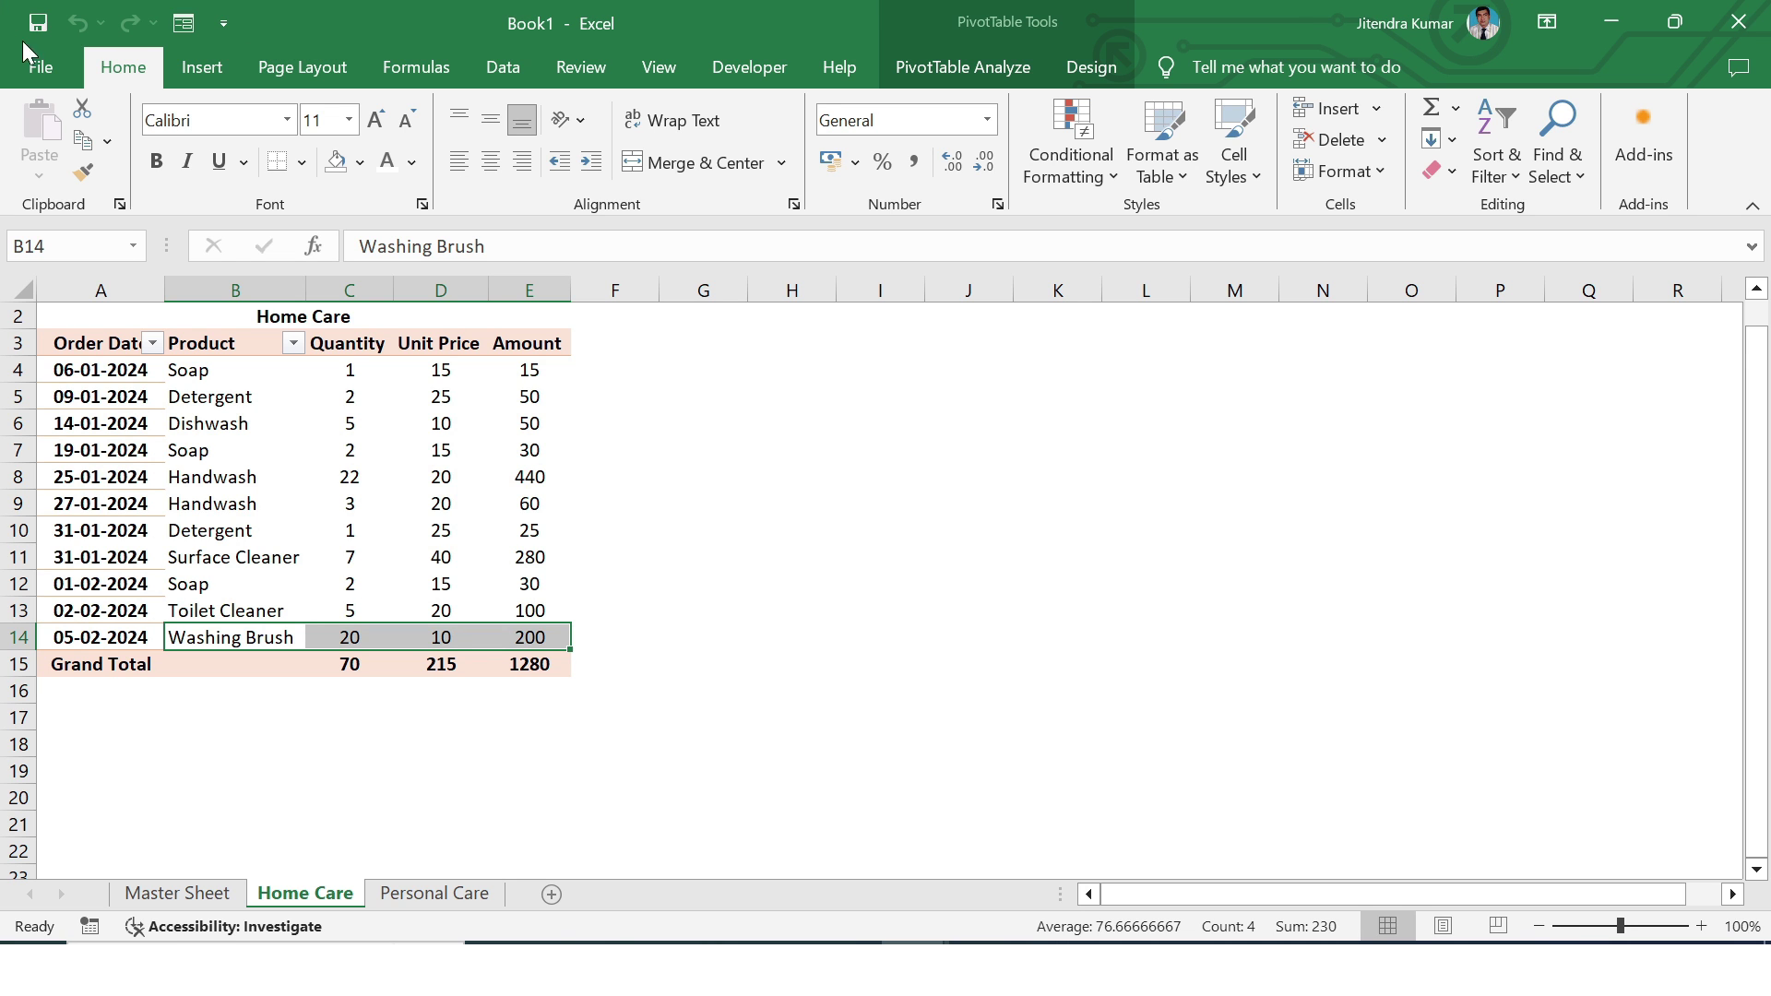
Save to Downloads as Excel Macro-Enabled Workbook named 'Extract Data to Sheet'
left_click(42, 63)
left_click(114, 501)
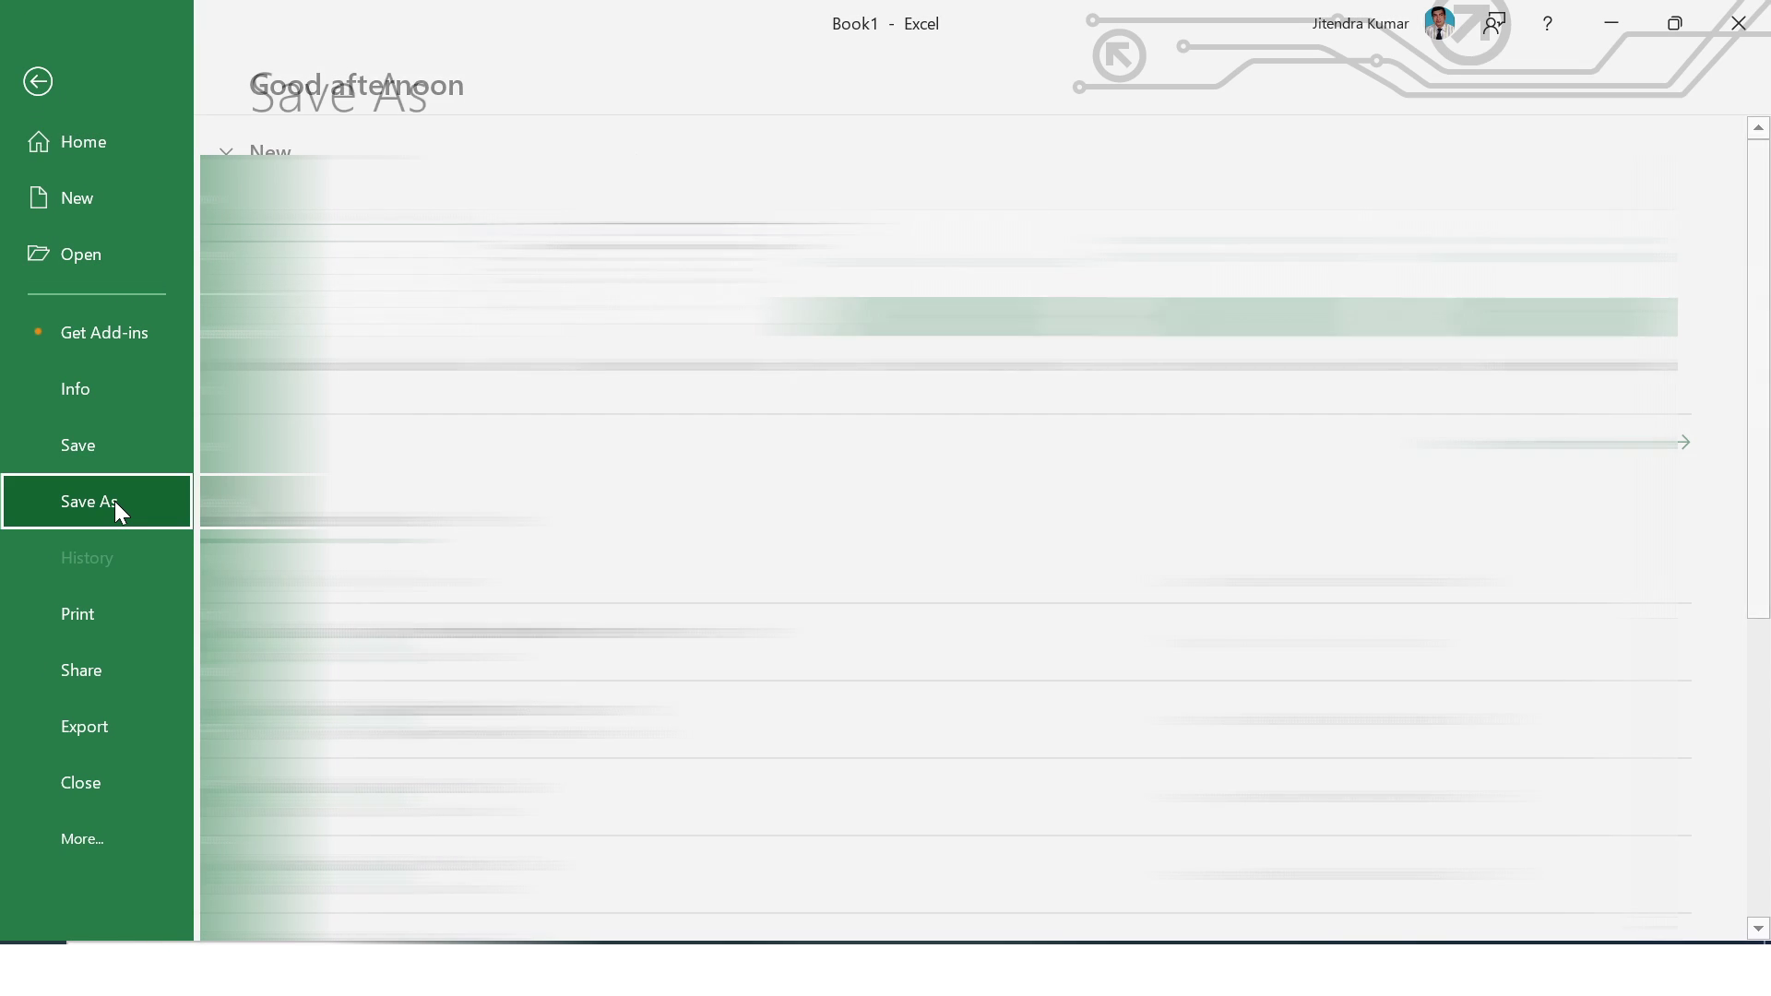
left_click(368, 702)
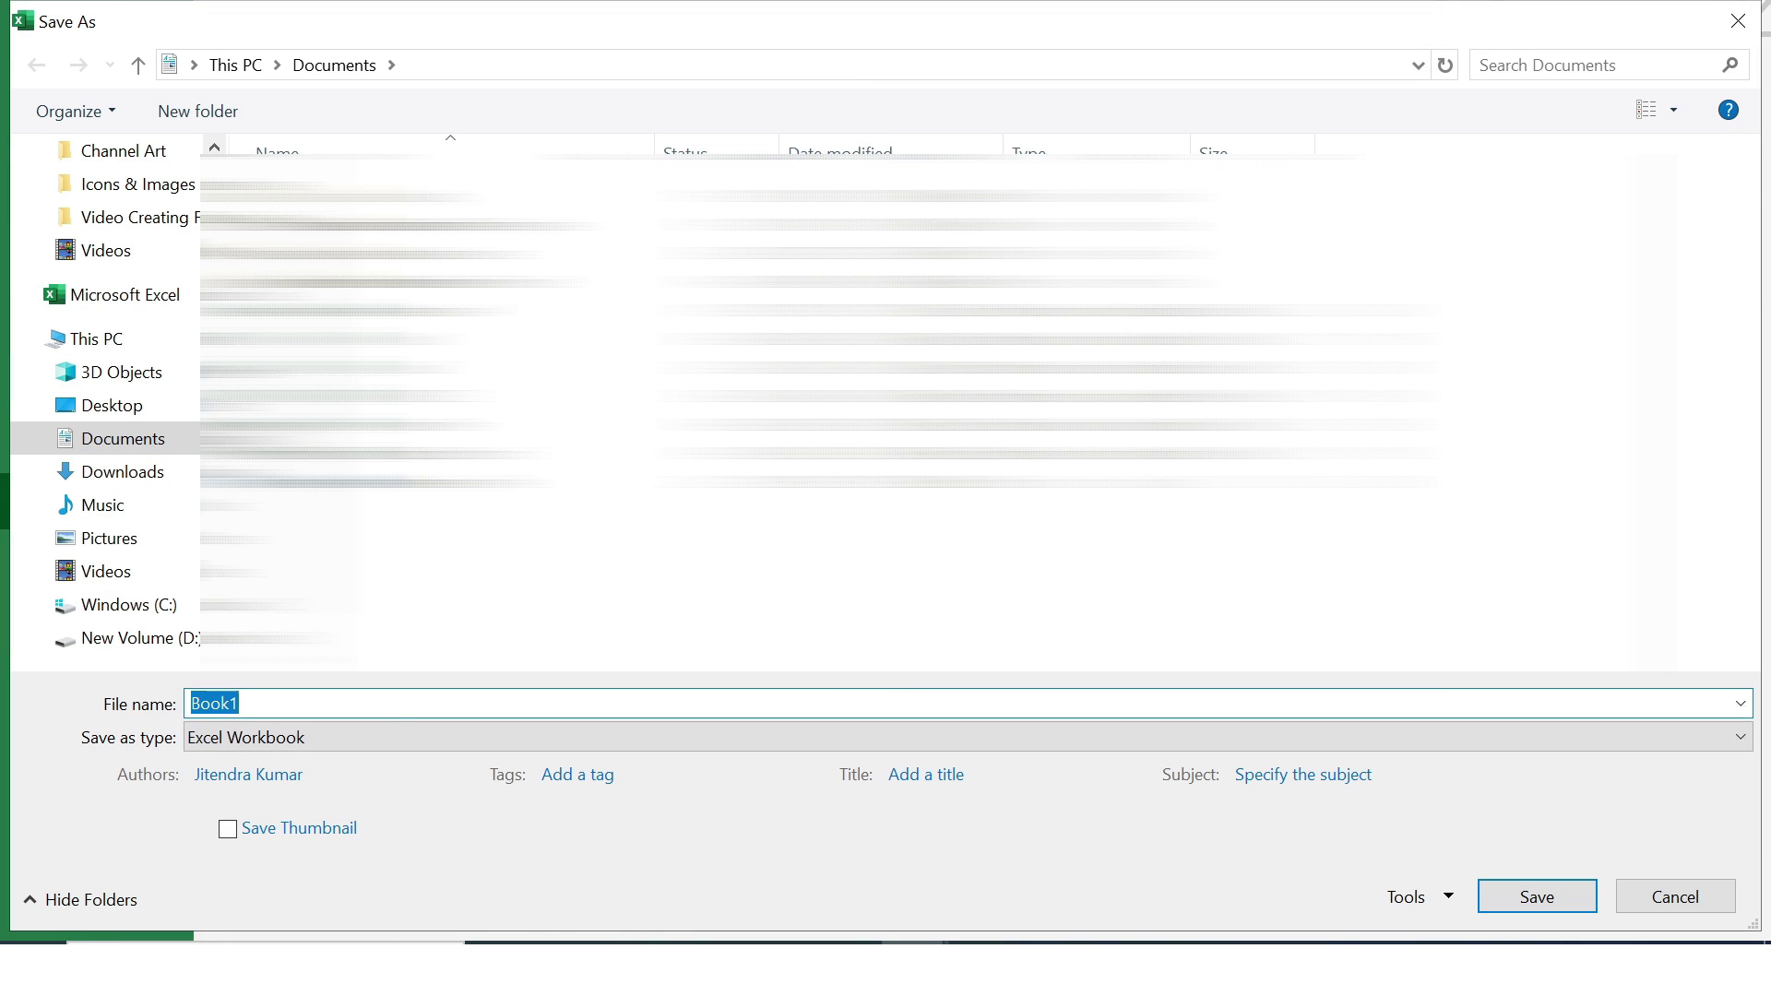
left_click(122, 471)
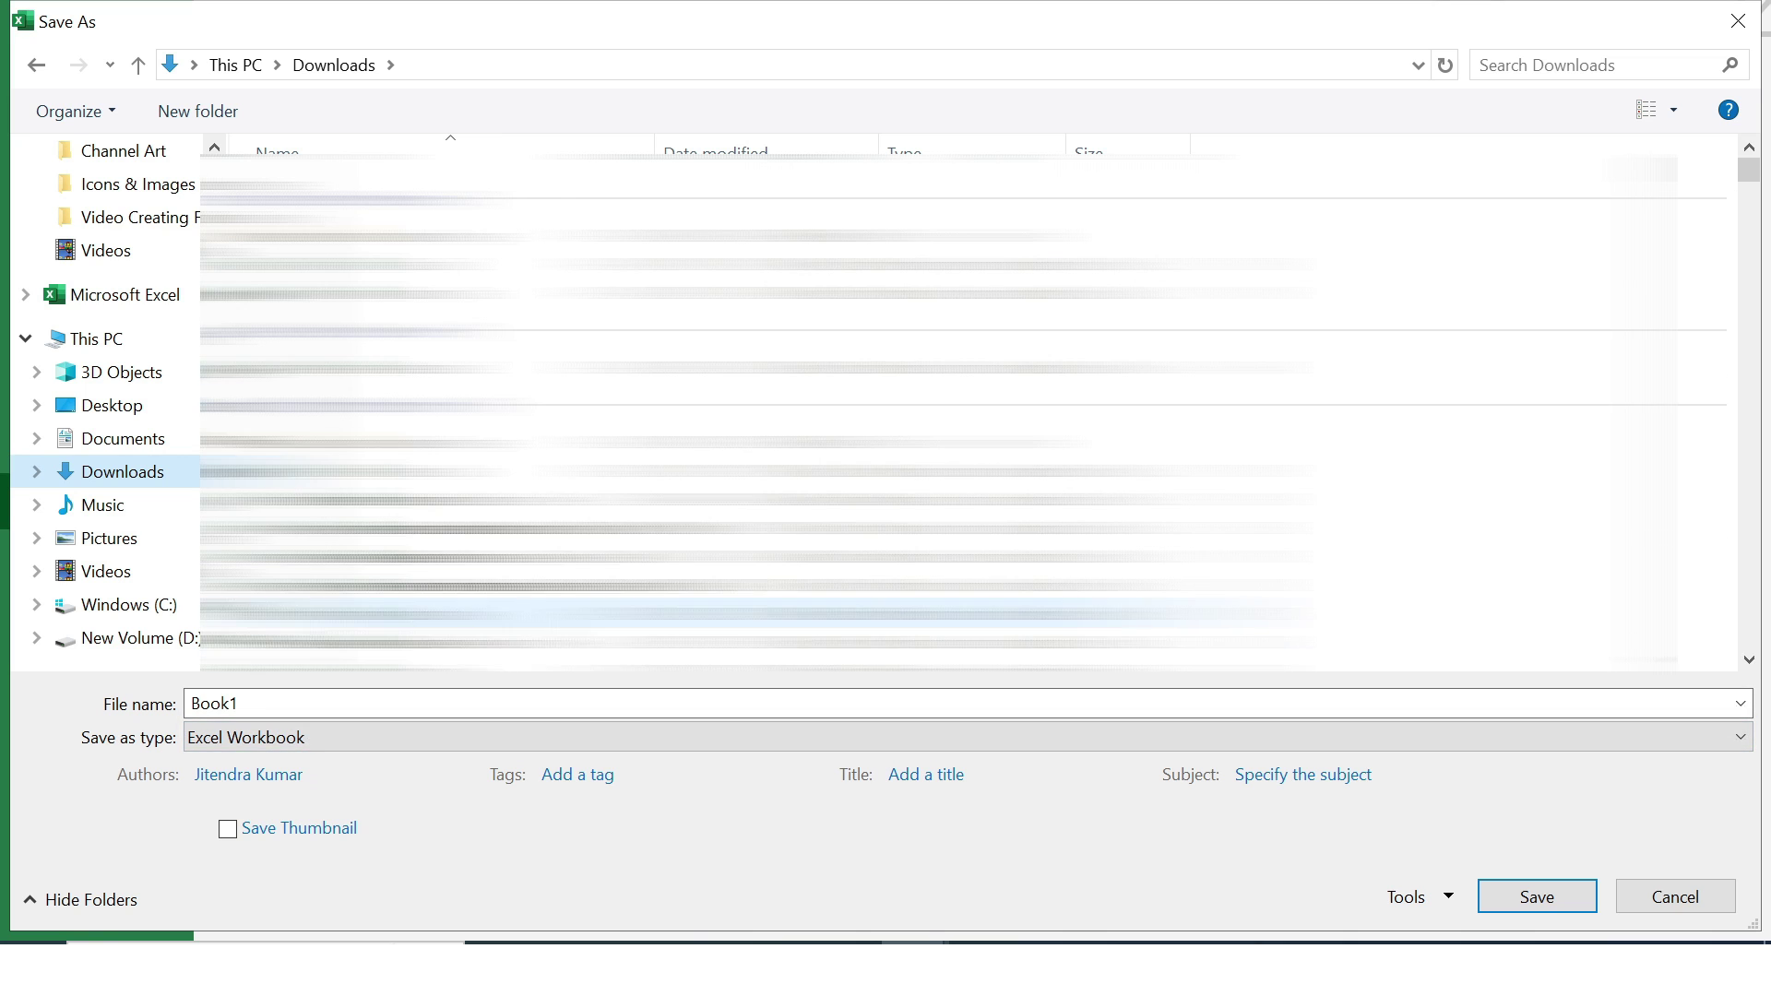
left_click(262, 738)
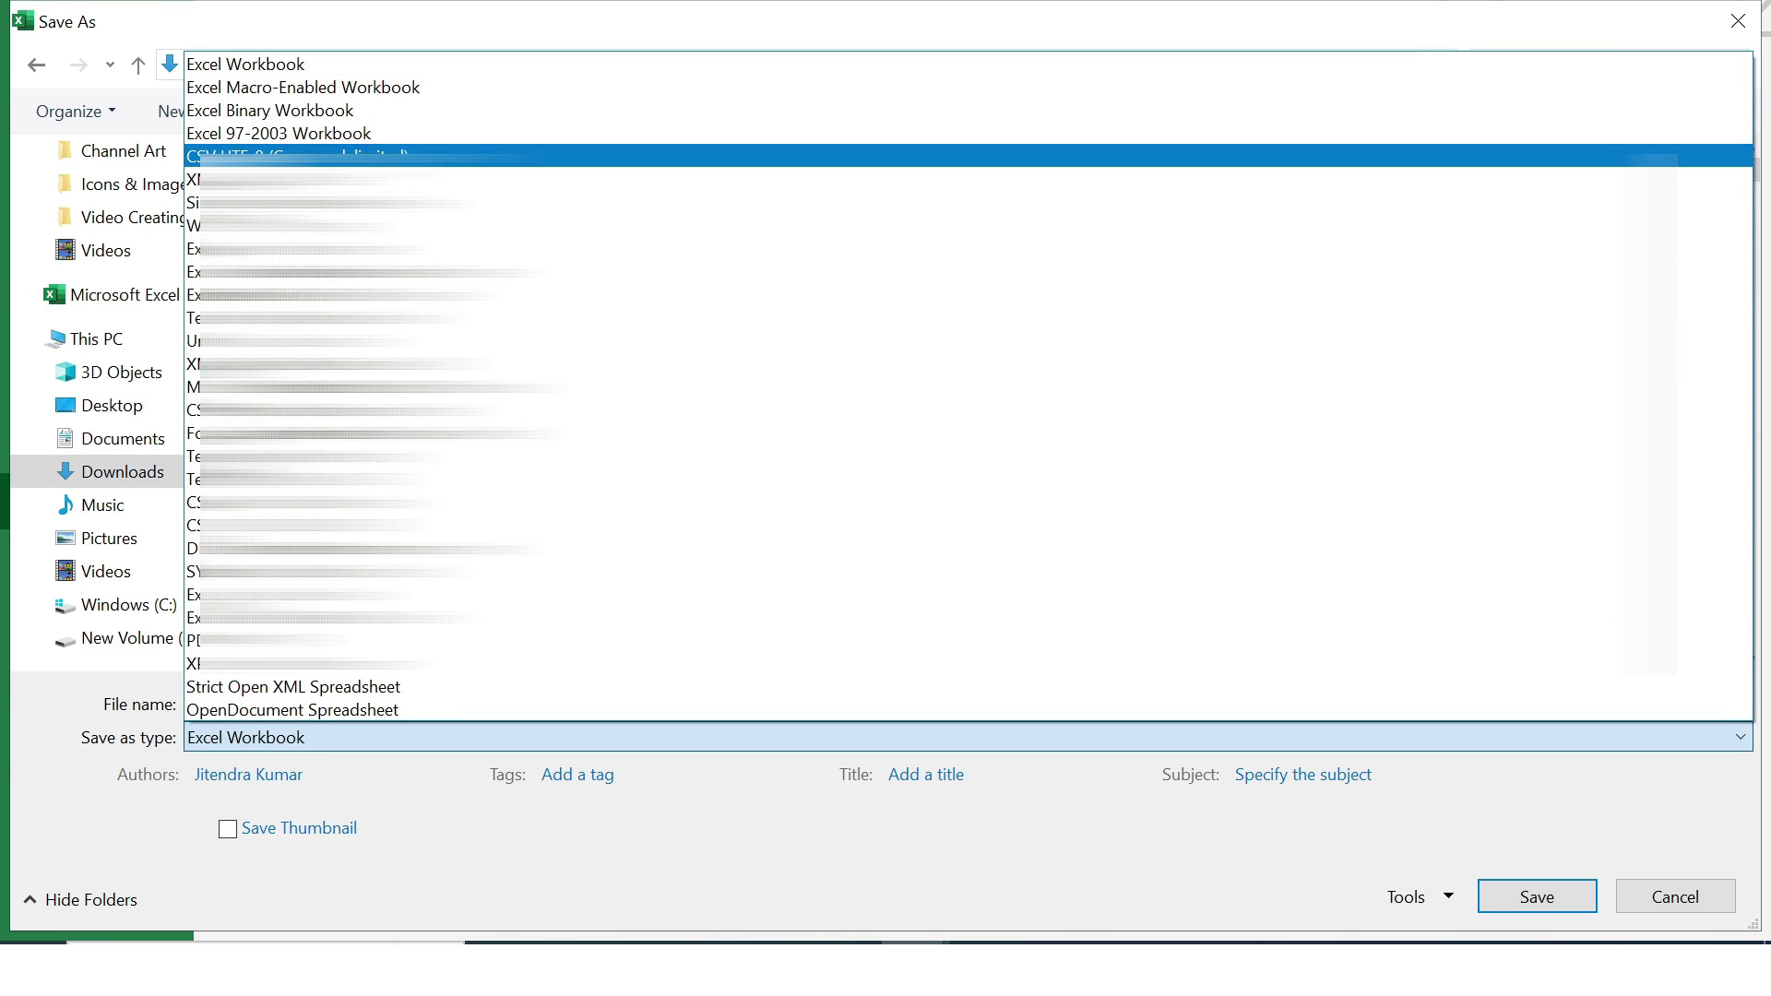
left_click(294, 87)
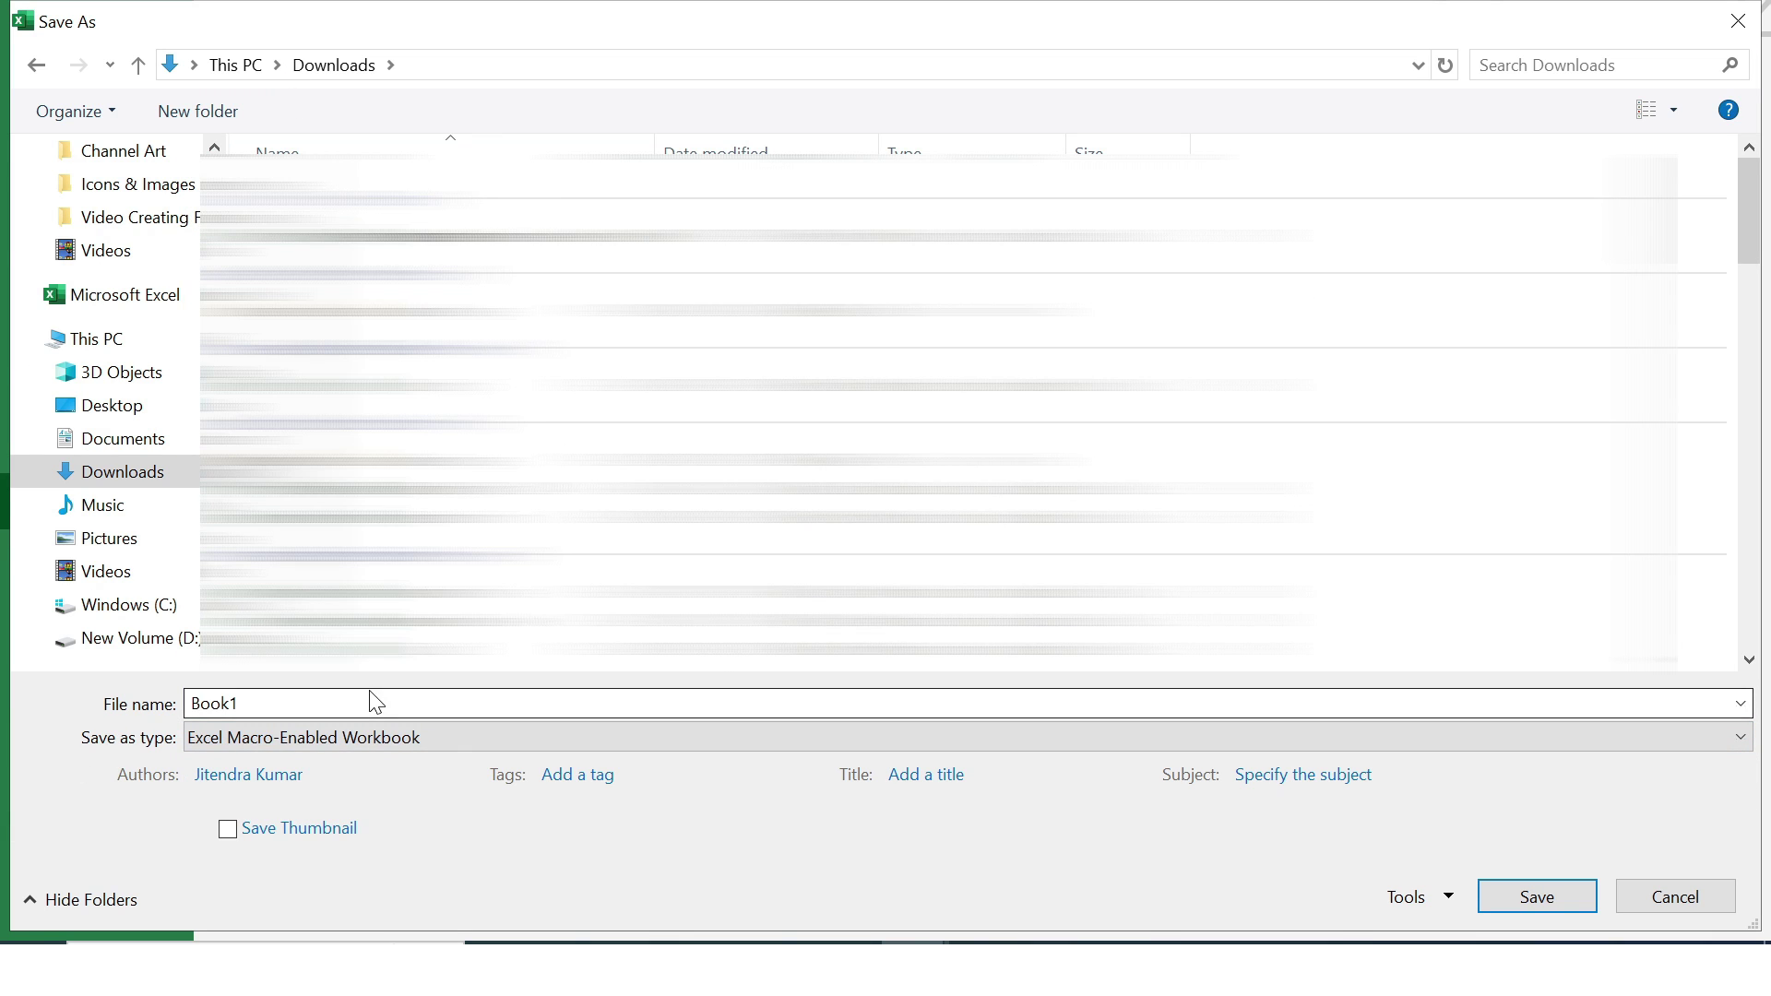
left_click(372, 703)
type("Extract Data to Sheet")
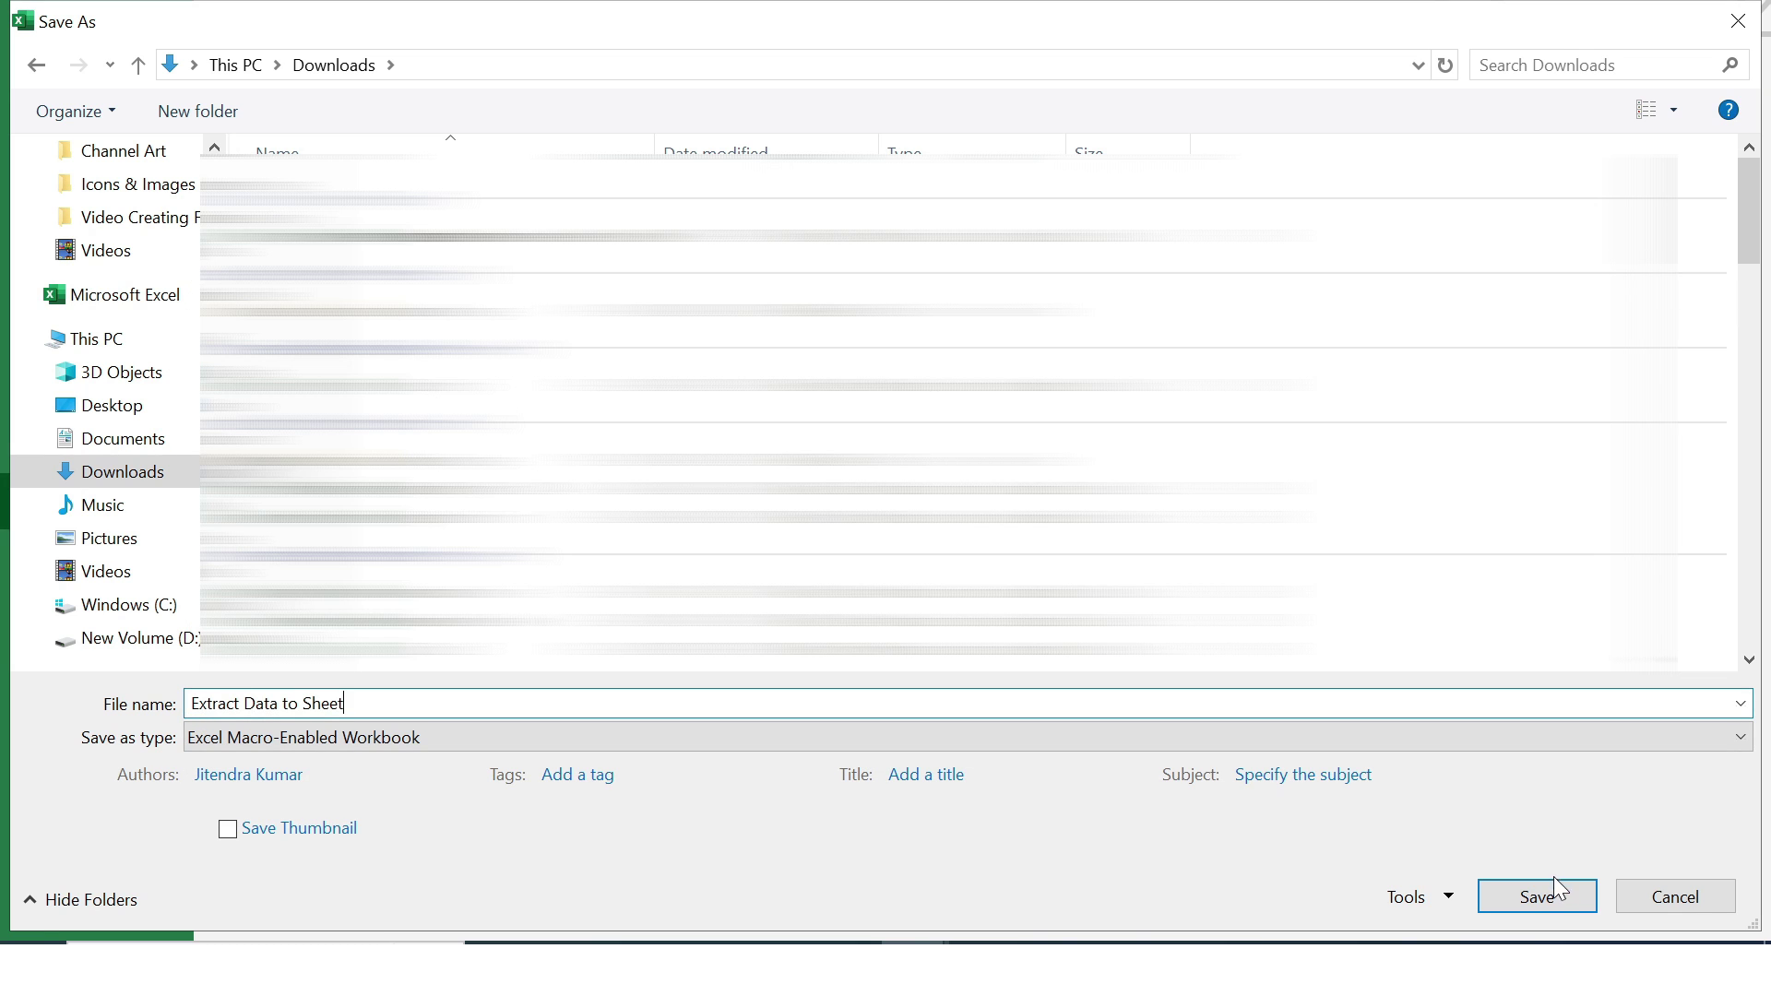
left_click(1553, 880)
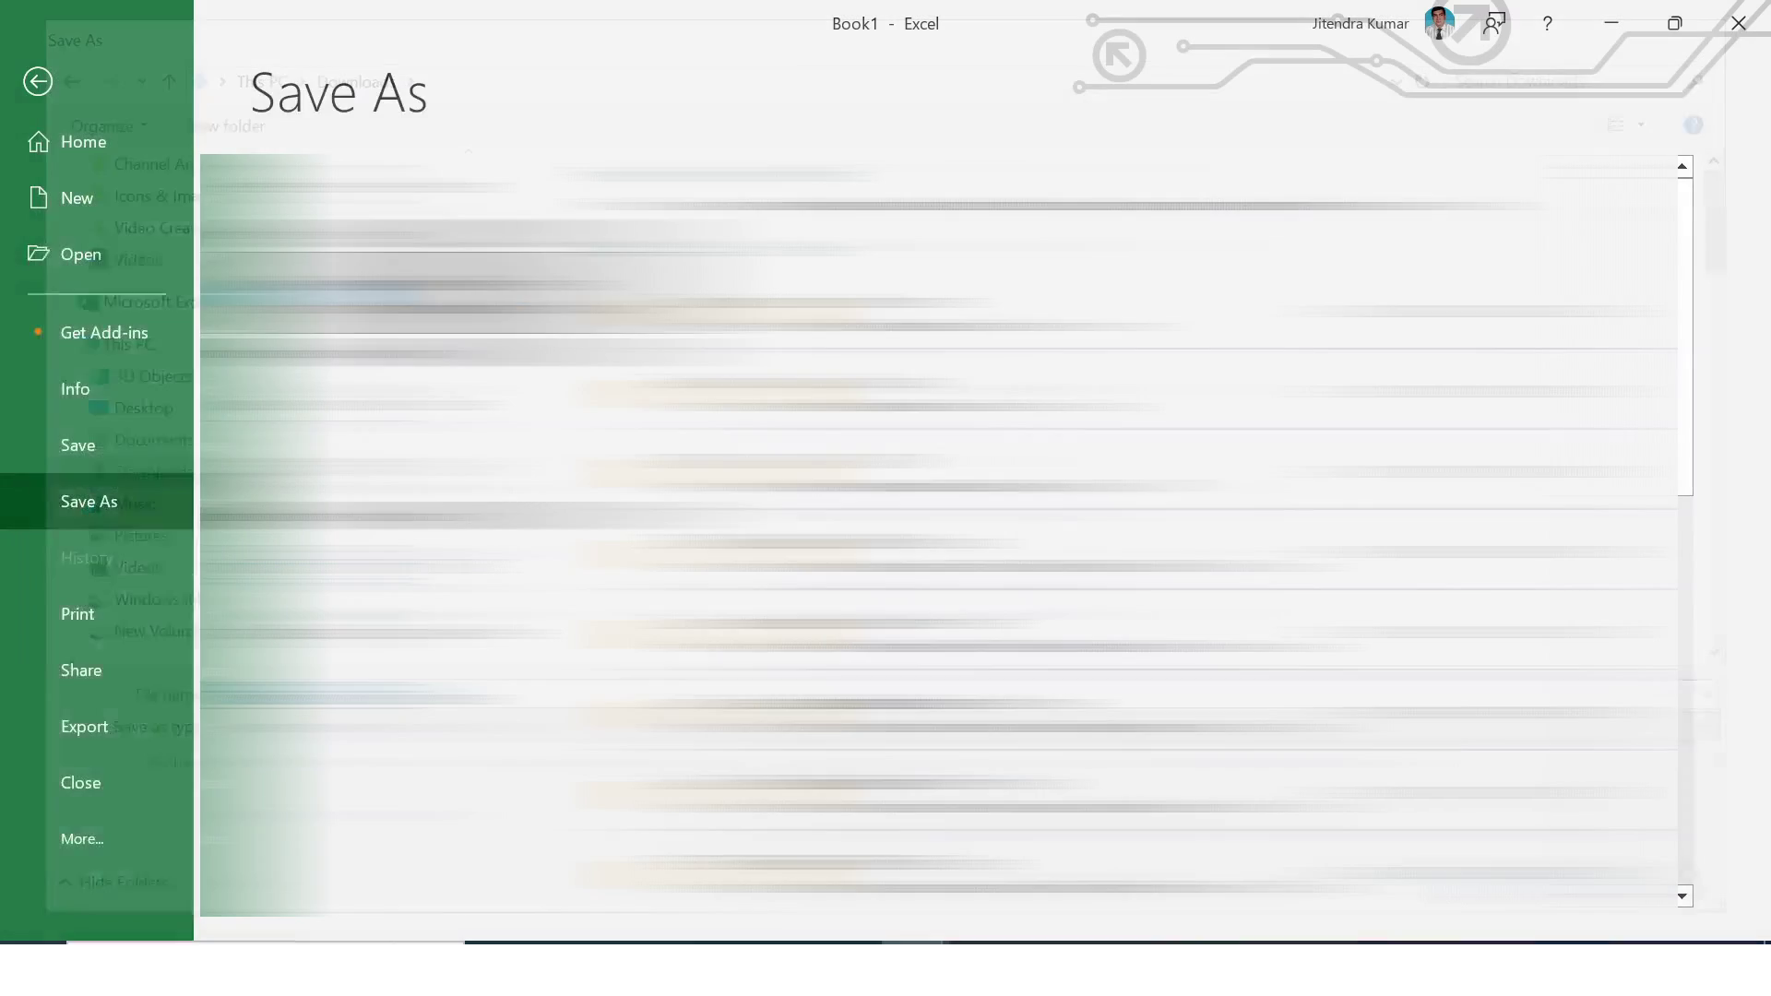
left_click(1339, 635)
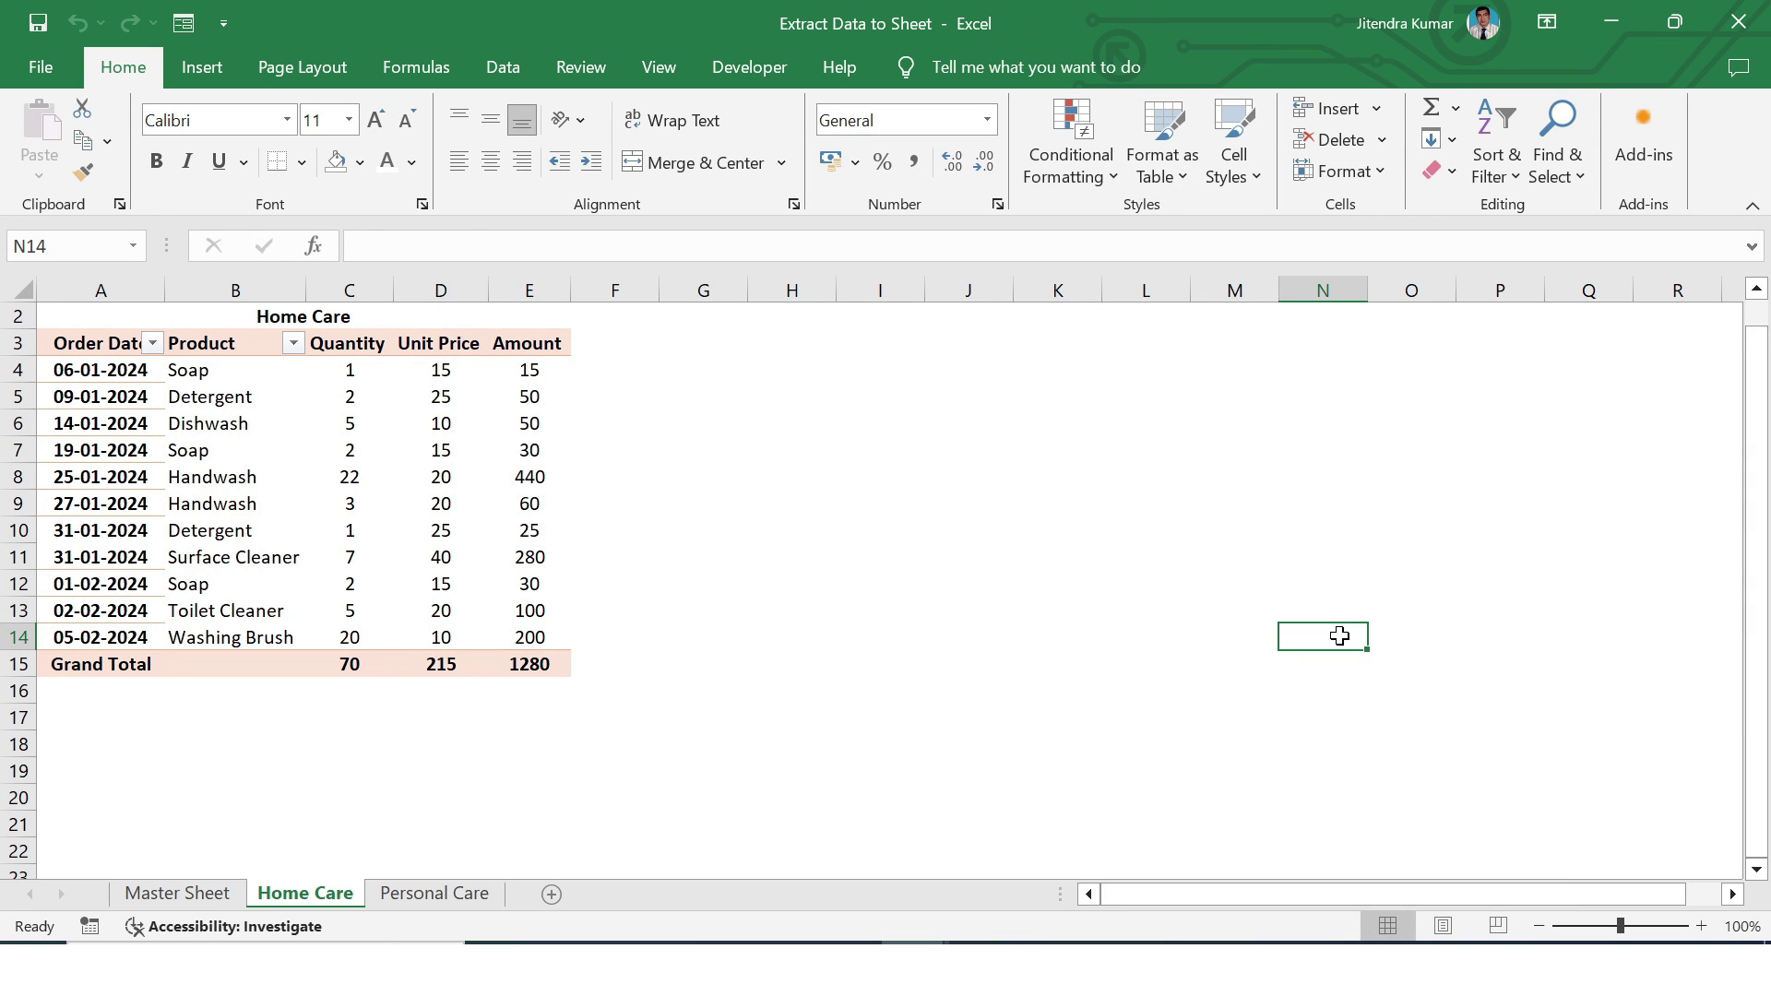